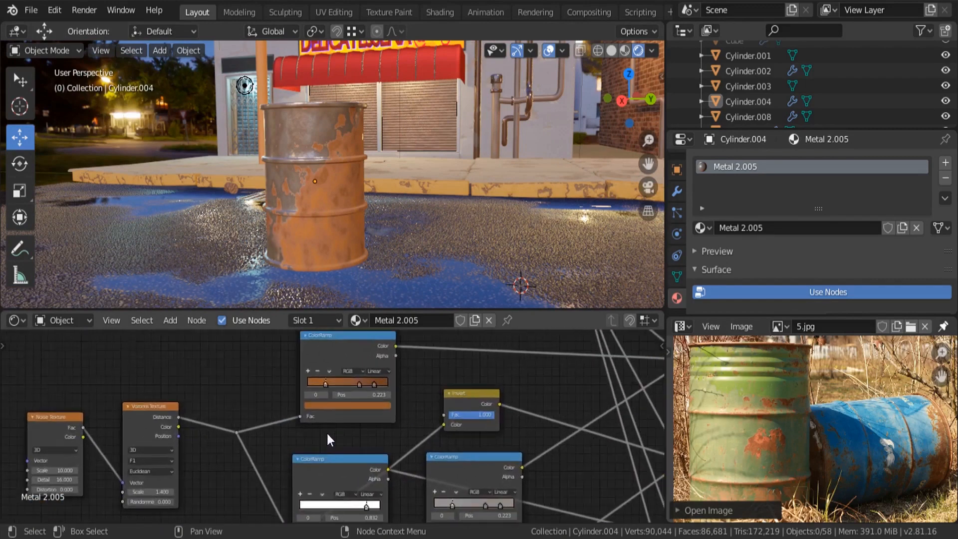
Add an edge loop around the barrel just below its upper ridge.
{"action": "key", "text": "Tab"}
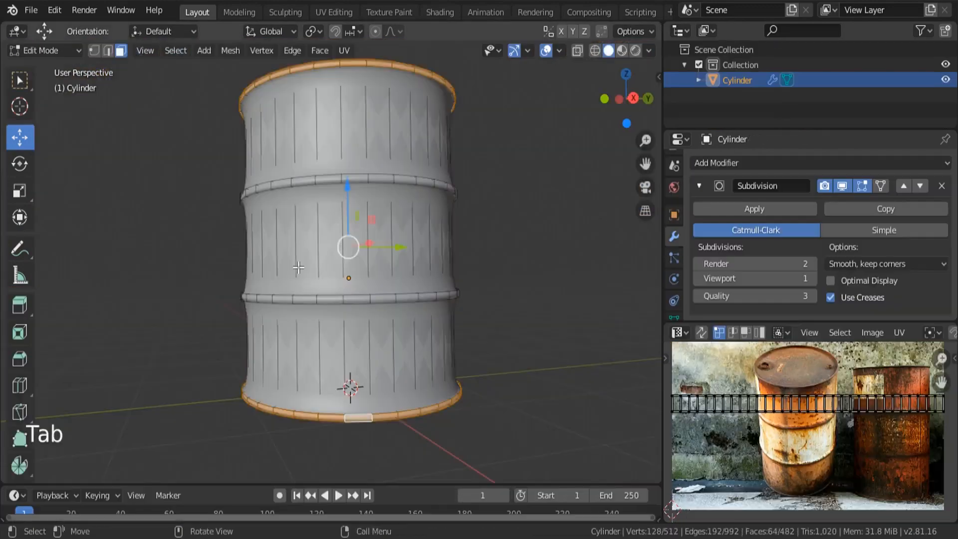
{"action": "key", "text": "ctrl+r"}
{"action": "left_click", "coordinate": [275, 197]}
{"action": "left_click", "coordinate": [276, 200]}
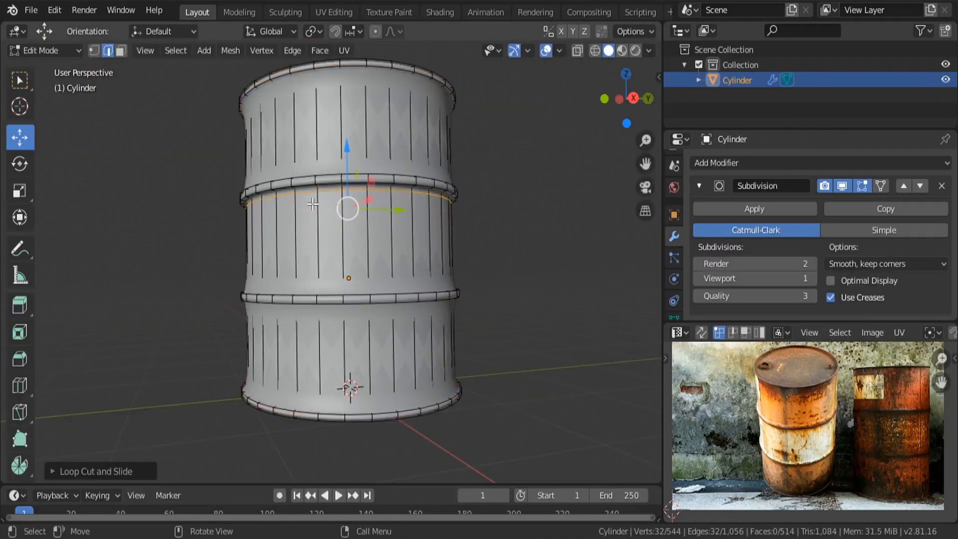
{"action": "scroll", "coordinate": [300, 210], "scroll_direction": "up", "scroll_amount": 1}
{"action": "middle_click_drag", "start_coordinate": [299, 210], "coordinate": [349, 209]}
{"action": "key", "text": "ctrl+r"}
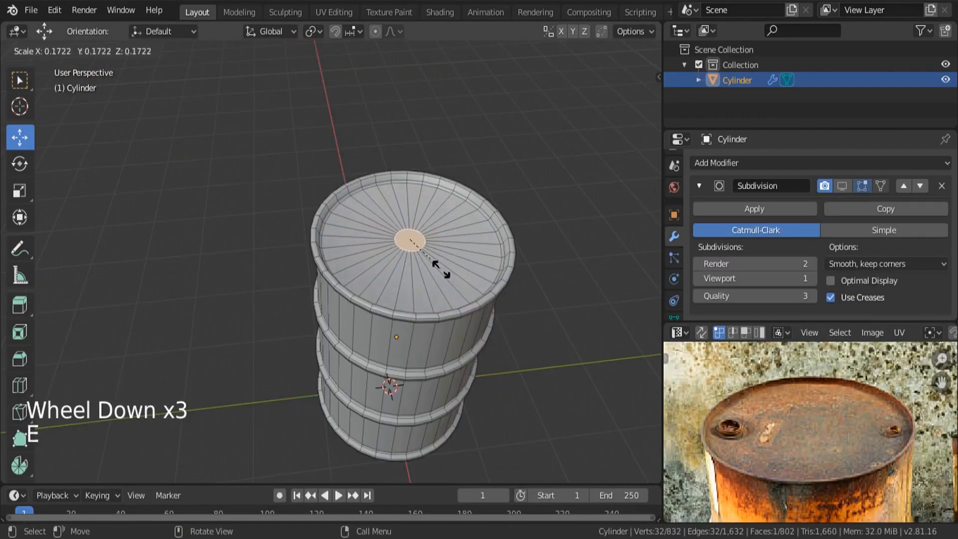
Scale the extruded centre face of the barrel's lid down to about 0.17.
{"action": "left_click", "coordinate": [401, 248]}
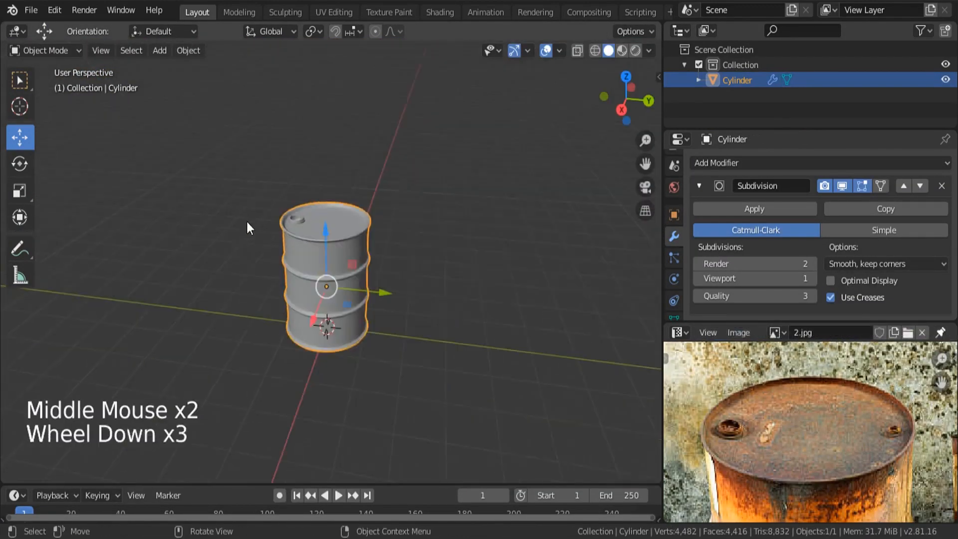
{"action": "scroll", "coordinate": [321, 280], "scroll_direction": "up", "scroll_amount": 3}
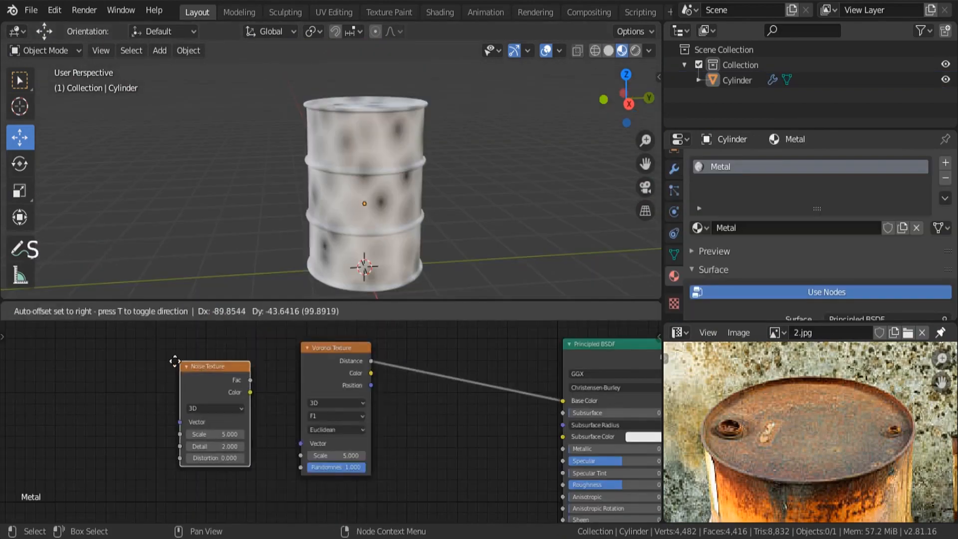
Place the Noise Texture node ahead of the Voronoi Texture and open the white stop colour of the ColorRamp feeding Roughness.
{"action": "left_click", "coordinate": [175, 361]}
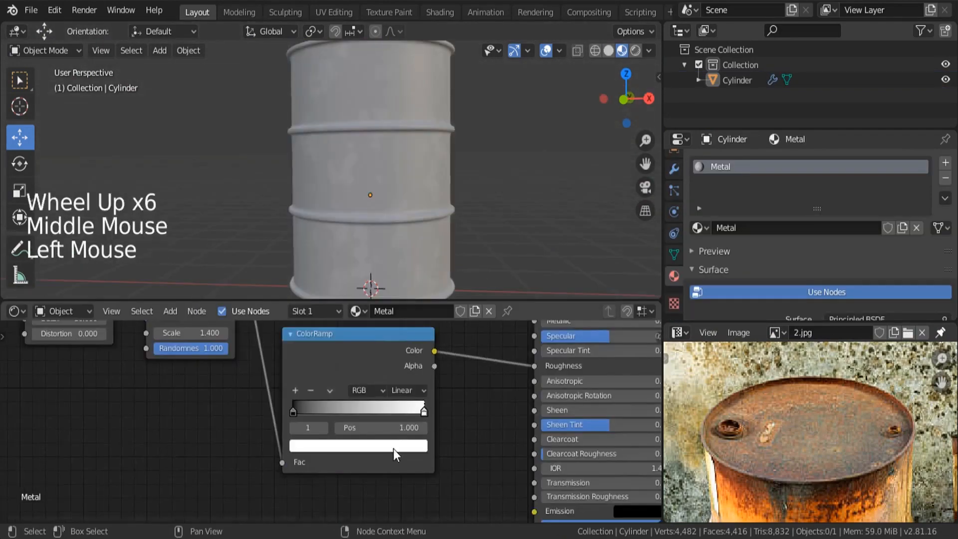
{"action": "left_click", "coordinate": [393, 448]}
{"action": "scroll", "coordinate": [387, 89], "scroll_direction": "down", "scroll_amount": 1}
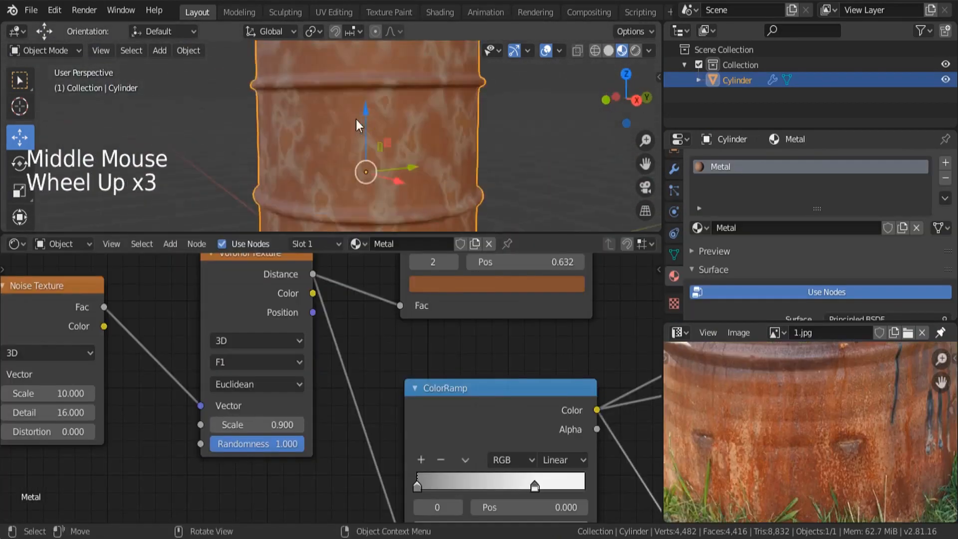
Adjust the black and white stops of the ColorRamp driven by the Voronoi Texture to shape the barrel's speckled mask.
{"action": "scroll", "coordinate": [355, 119], "scroll_direction": "down", "scroll_amount": 3}
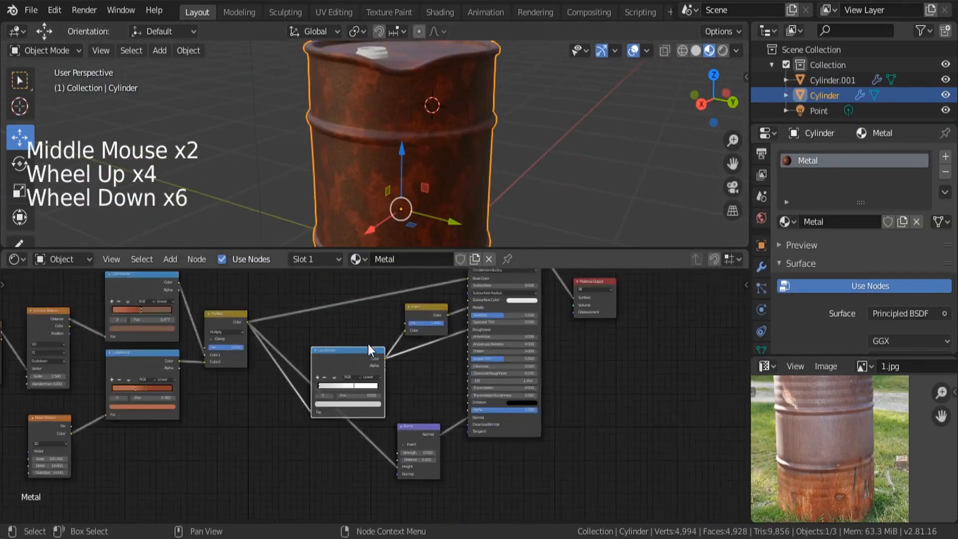
{"action": "scroll", "coordinate": [367, 343], "scroll_direction": "down", "scroll_amount": 1}
{"action": "middle_click_drag", "start_coordinate": [367, 343], "coordinate": [303, 415]}
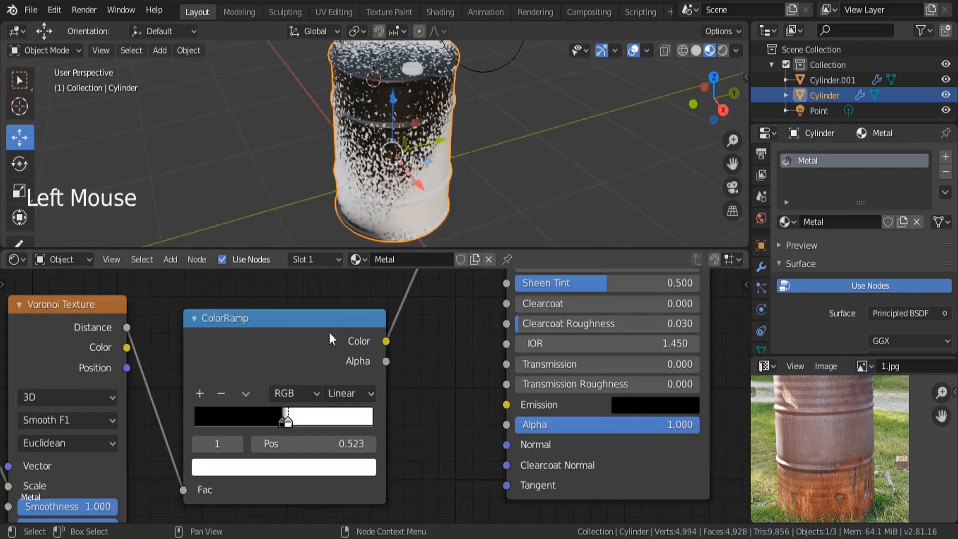
{"action": "key", "text": "KP_Decimal"}
{"action": "middle_click_drag", "start_coordinate": [349, 164], "coordinate": [382, 162]}
{"action": "scroll", "coordinate": [369, 100], "scroll_direction": "up", "scroll_amount": 3}
{"action": "scroll", "coordinate": [55, 499], "scroll_direction": "down", "scroll_amount": 4}
{"action": "middle_click_drag", "start_coordinate": [55, 499], "coordinate": [279, 429]}
{"action": "scroll", "coordinate": [276, 453], "scroll_direction": "up", "scroll_amount": 5}
{"action": "mouse_move", "coordinate": [304, 414]}
{"action": "left_mouse_down"}
{"action": "mouse_move", "coordinate": [232, 413]}
{"action": "mouse_move", "coordinate": [306, 414]}
{"action": "left_mouse_up"}
{"action": "scroll", "coordinate": [379, 139], "scroll_direction": "down", "scroll_amount": 4}
{"action": "middle_click_drag", "start_coordinate": [394, 124], "coordinate": [363, 144]}
{"action": "mouse_move", "coordinate": [355, 414]}
{"action": "left_mouse_down"}
{"action": "mouse_move", "coordinate": [337, 414]}
{"action": "mouse_move", "coordinate": [361, 418]}
{"action": "left_mouse_up"}
Refine the mask node settings while checking the speckled pattern around the barrel.
{"action": "middle_click_drag", "start_coordinate": [542, 324], "coordinate": [515, 383]}
{"action": "left_click_drag", "start_coordinate": [515, 383], "coordinate": [564, 384]}
{"action": "left_click_drag", "start_coordinate": [509, 383], "coordinate": [547, 383]}
{"action": "middle_click_drag", "start_coordinate": [488, 160], "coordinate": [437, 226]}
{"action": "scroll", "coordinate": [449, 170], "scroll_direction": "up", "scroll_amount": 5}
{"action": "left_click_drag", "start_coordinate": [305, 473], "coordinate": [227, 473]}
{"action": "scroll", "coordinate": [463, 154], "scroll_direction": "down", "scroll_amount": 4}
{"action": "scroll", "coordinate": [466, 152], "scroll_direction": "up", "scroll_amount": 3}
{"action": "middle_click_drag", "start_coordinate": [474, 152], "coordinate": [577, 152]}
{"action": "key", "text": "KP_Decimal"}
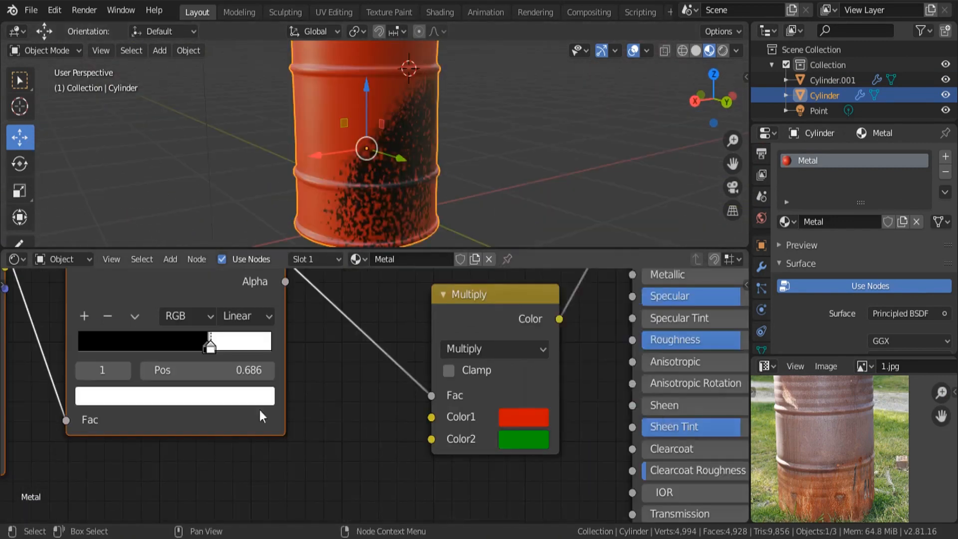
Examine the rusty metal barrel up close and from several angles together with its material node setup.
{"action": "scroll", "coordinate": [259, 409], "scroll_direction": "down", "scroll_amount": 5}
{"action": "middle_click_drag", "start_coordinate": [259, 409], "coordinate": [477, 385]}
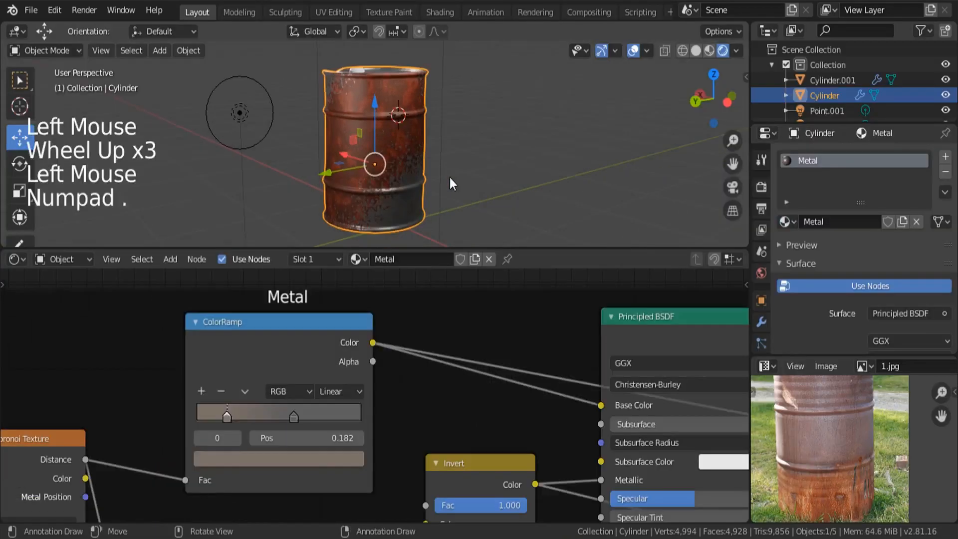
{"action": "middle_click_drag", "start_coordinate": [450, 177], "coordinate": [418, 134]}
{"action": "scroll", "coordinate": [362, 109], "scroll_direction": "up", "scroll_amount": 12}
{"action": "scroll", "coordinate": [363, 110], "scroll_direction": "down", "scroll_amount": 11}
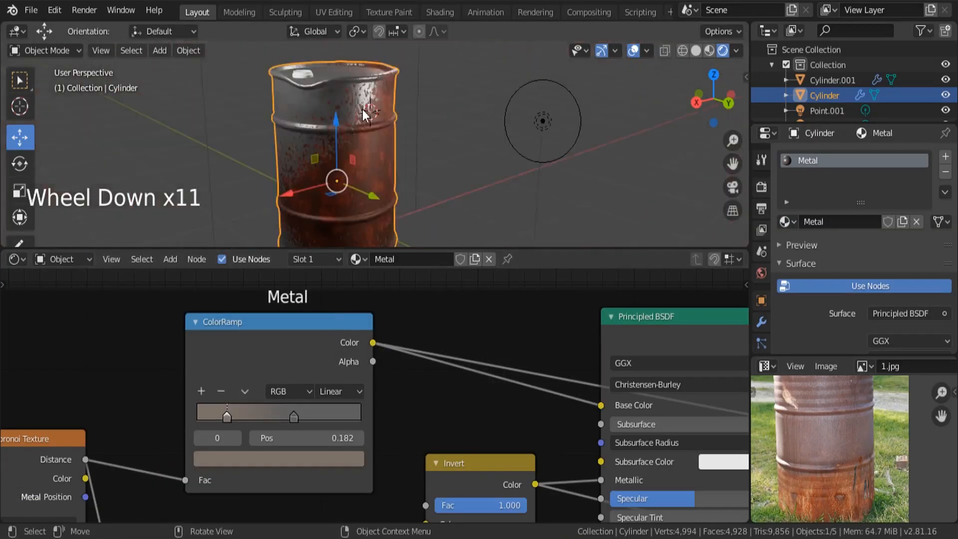
{"action": "middle_click_drag", "start_coordinate": [349, 319], "coordinate": [329, 359]}
{"action": "scroll", "coordinate": [329, 359], "scroll_direction": "down", "scroll_amount": 6}
{"action": "middle_click_drag", "start_coordinate": [329, 360], "coordinate": [353, 435]}
{"action": "scroll", "coordinate": [309, 399], "scroll_direction": "down", "scroll_amount": 5}
{"action": "scroll", "coordinate": [353, 435], "scroll_direction": "up", "scroll_amount": 9}
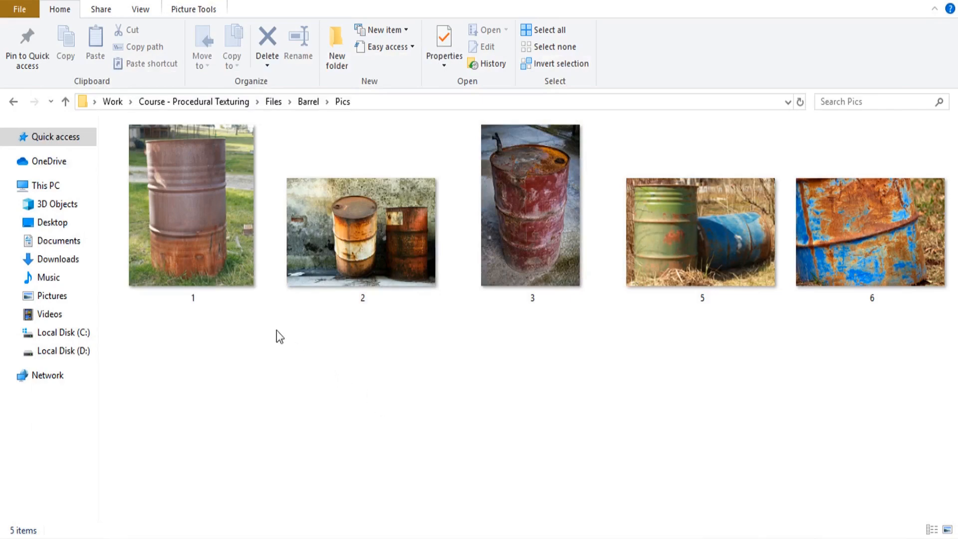
View barrel reference pictures 1 and 2 from the Pics folder at full size and close the photo viewer.
{"action": "double_click", "coordinate": [215, 226]}
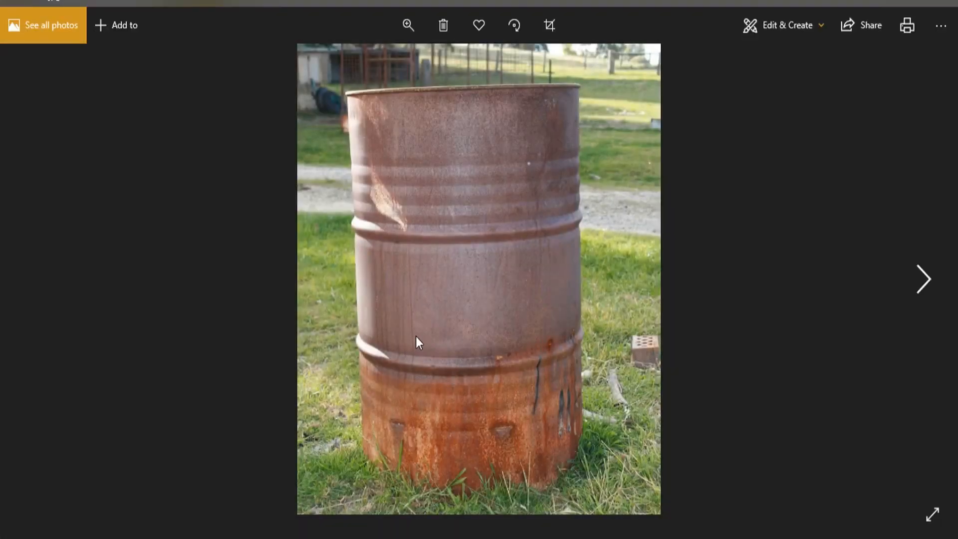
{"action": "key", "text": "Right"}
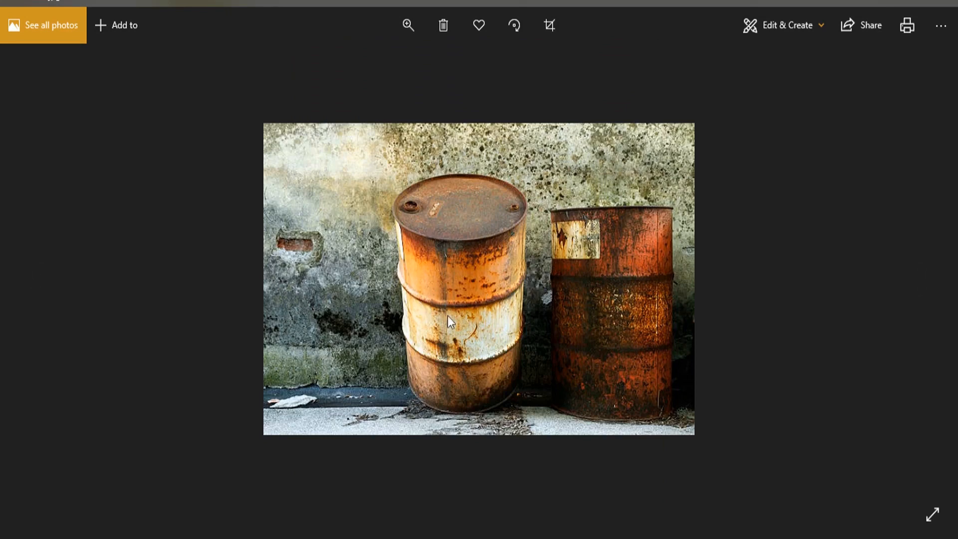
{"action": "left_click", "coordinate": [941, 3]}
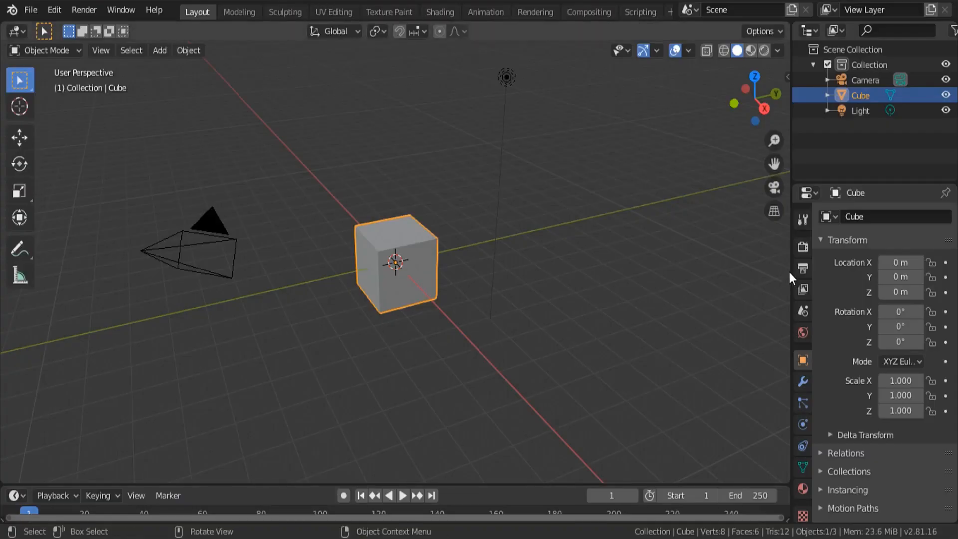
Widen the outliner and properties column, and split off a lower area from the properties as a UV Editor.
{"action": "left_click_drag", "start_coordinate": [788, 271], "coordinate": [662, 270]}
{"action": "left_click_drag", "start_coordinate": [666, 521], "coordinate": [706, 270]}
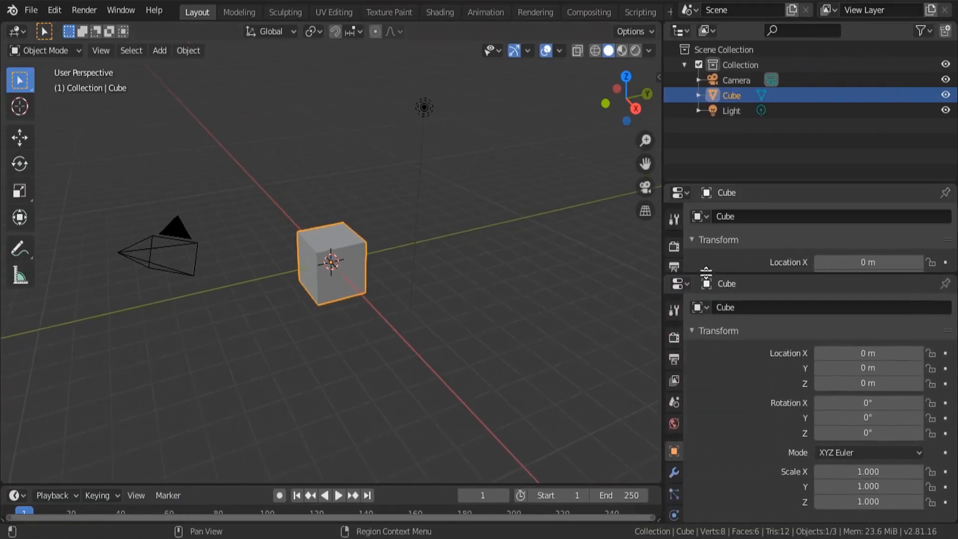
{"action": "left_click", "coordinate": [681, 284]}
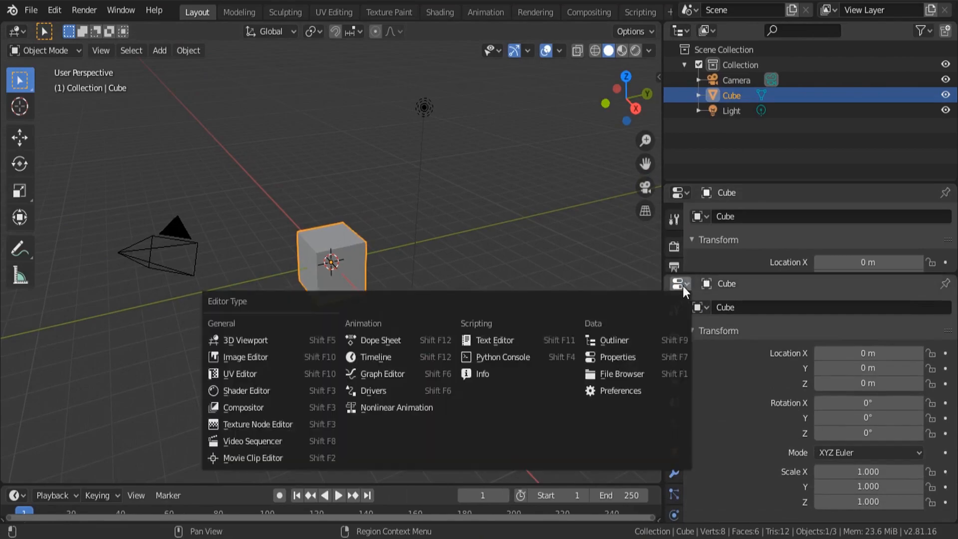
{"action": "left_click", "coordinate": [259, 374]}
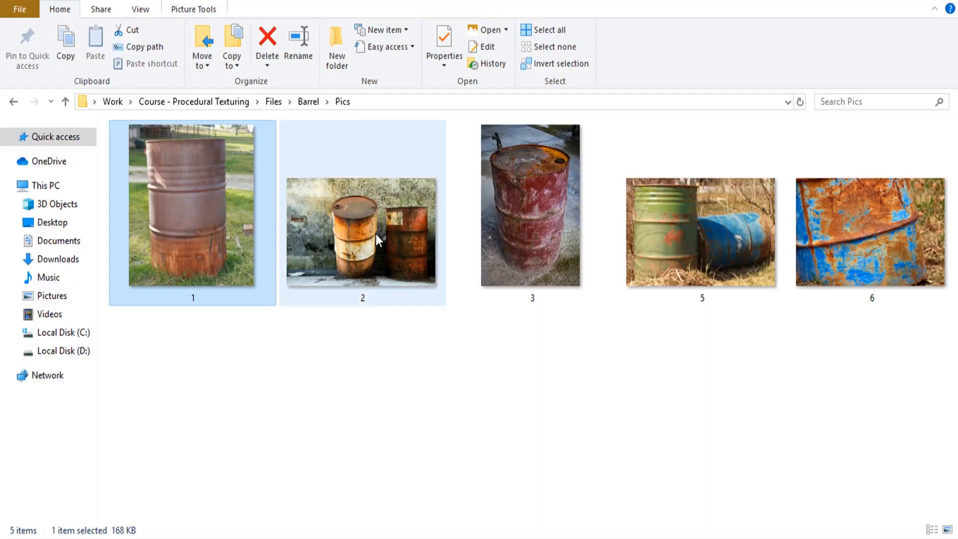
Load the reference picture 2.jpg from the Pics folder into the UV Editor and fit it in the area.
{"action": "left_click_drag", "start_coordinate": [375, 234], "coordinate": [296, 415]}
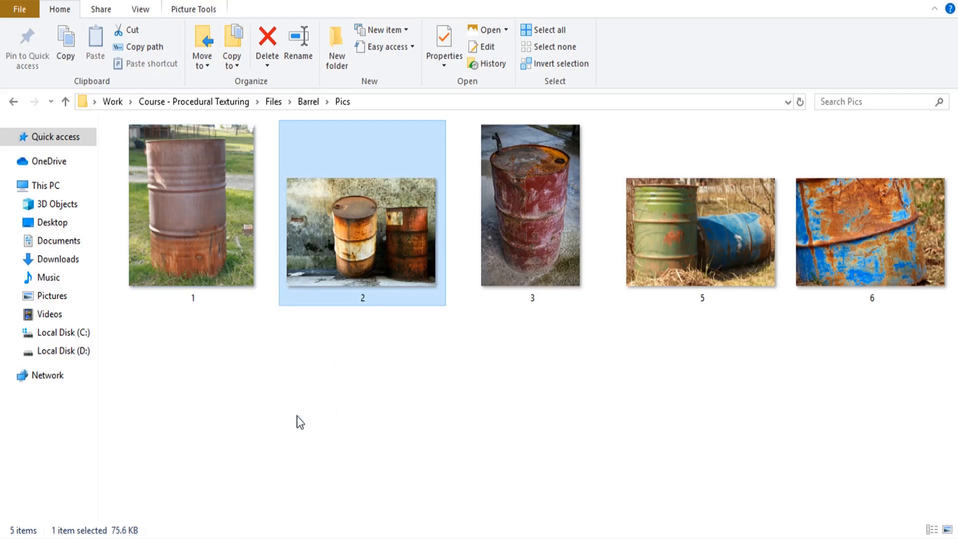
{"action": "double_click", "coordinate": [415, 233]}
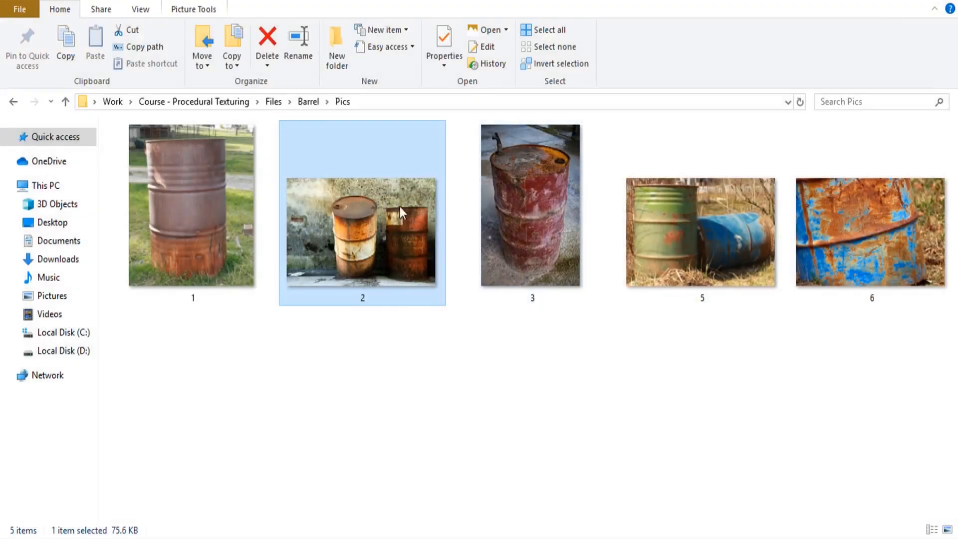
{"action": "left_click_drag", "start_coordinate": [375, 234], "coordinate": [836, 380]}
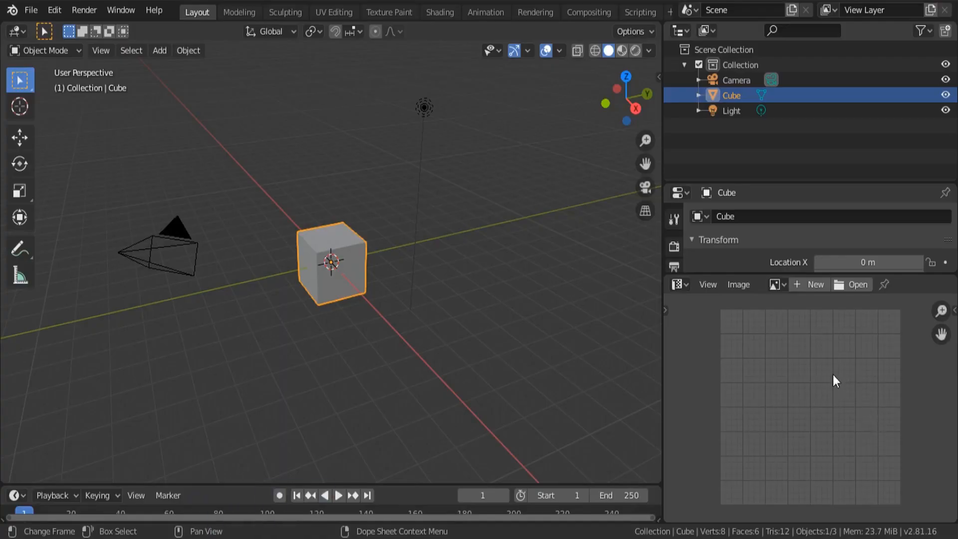
{"action": "scroll", "coordinate": [800, 381], "scroll_direction": "down", "scroll_amount": 5}
{"action": "scroll", "coordinate": [801, 381], "scroll_direction": "up", "scroll_amount": 2}
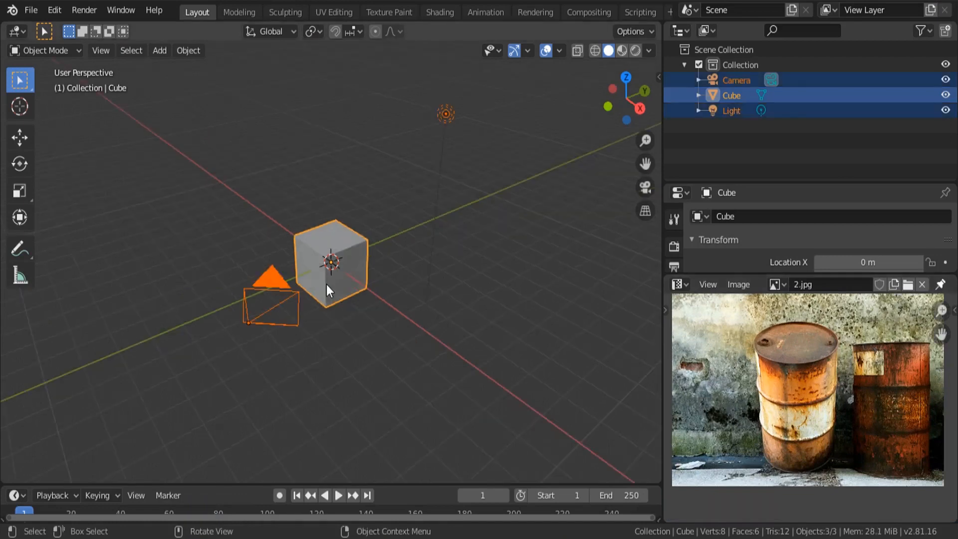
Delete the default camera, cube and light from the scene.
{"action": "key", "text": "x"}
{"action": "left_click", "coordinate": [314, 285]}
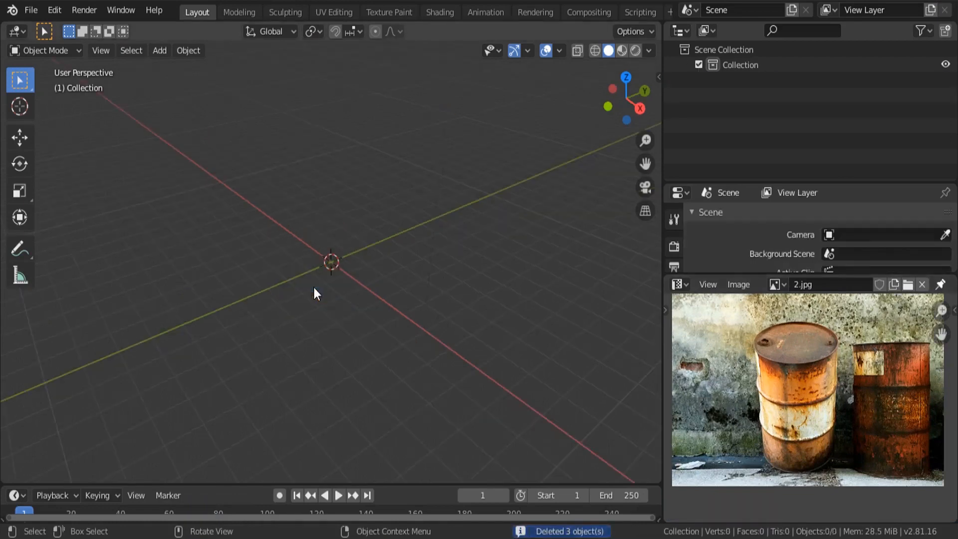
Enable the Screencast Keys display for the 3D viewport.
{"action": "key", "text": "n"}
{"action": "left_click", "coordinate": [653, 157]}
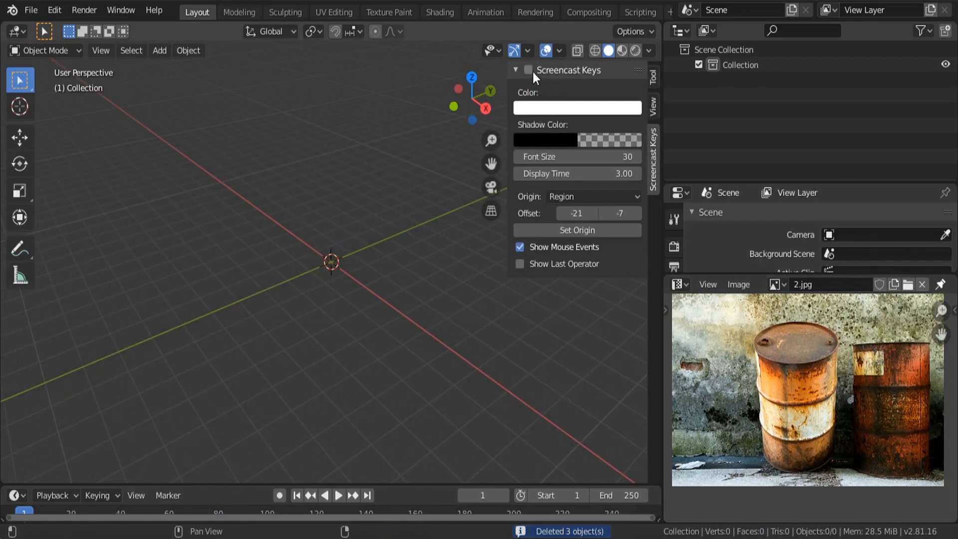
{"action": "key", "text": "n"}
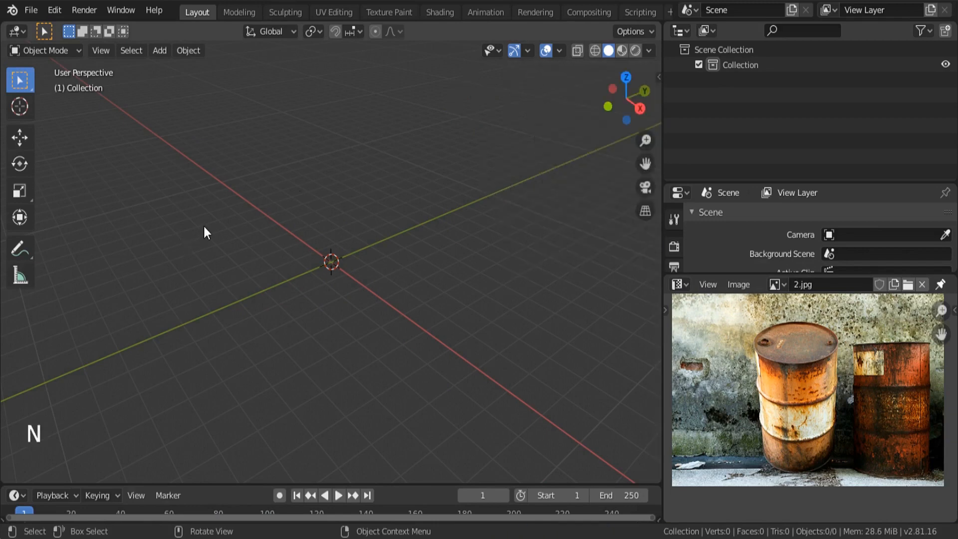
Add a mesh cylinder at the scene origin.
{"action": "middle_click_drag", "start_coordinate": [204, 227], "coordinate": [282, 218]}
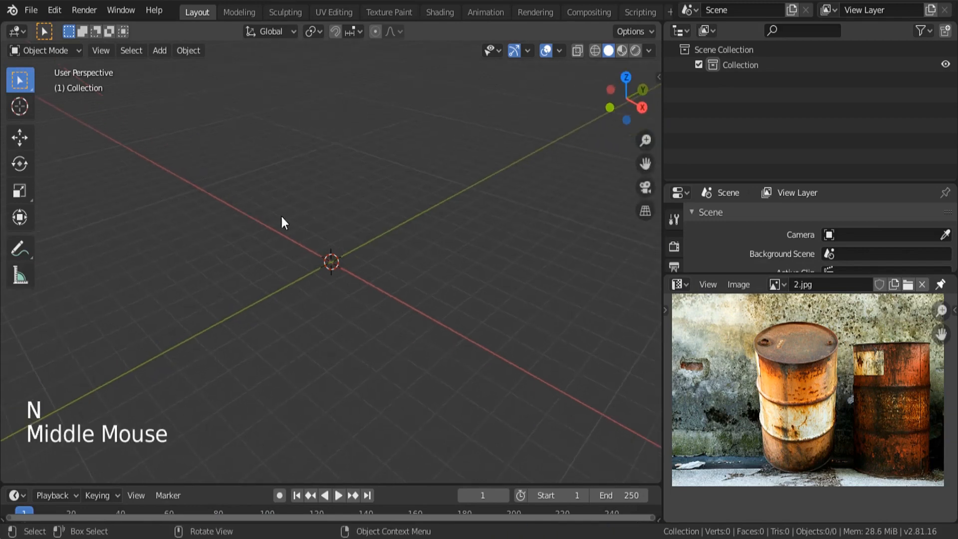
{"action": "key", "text": "shift+a"}
{"action": "mouse_move", "coordinate": [222, 219]}
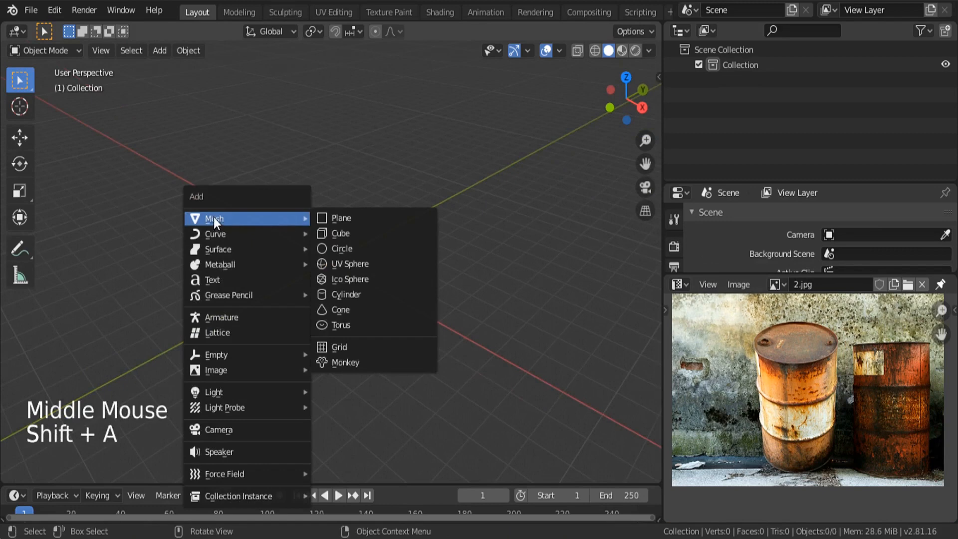
{"action": "left_click", "coordinate": [358, 294]}
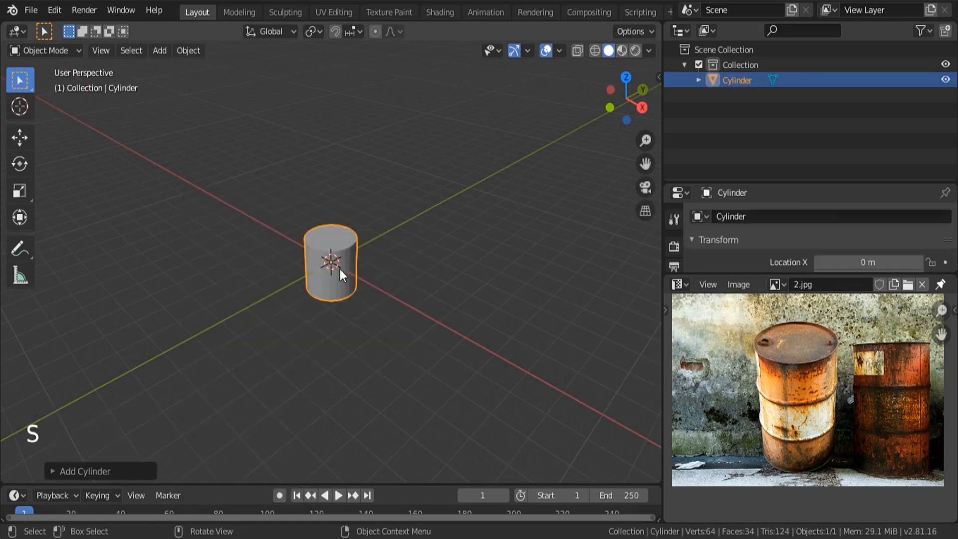
Move the cylinder up along the Z axis until its base rests on the ground grid.
{"action": "scroll", "coordinate": [349, 272], "scroll_direction": "up", "scroll_amount": 5}
{"action": "middle_click_drag", "start_coordinate": [358, 275], "coordinate": [365, 269]}
{"action": "key", "text": "g"}
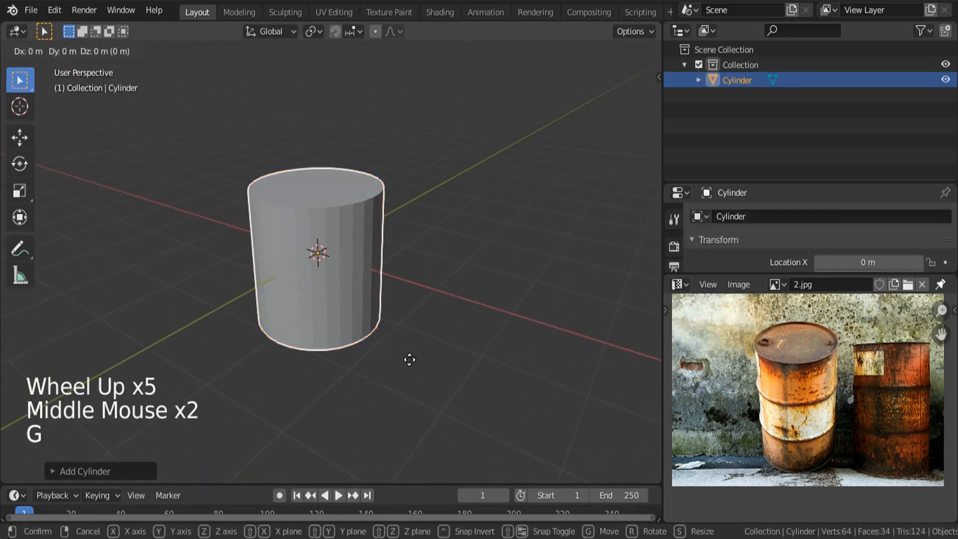
{"action": "key", "text": "z"}
{"action": "left_click", "coordinate": [409, 359]}
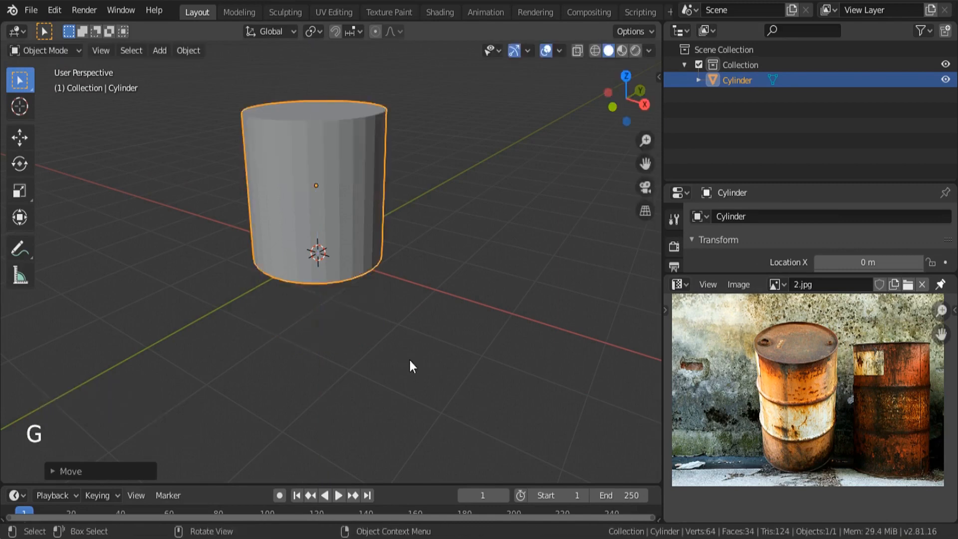
{"action": "middle_click_drag", "start_coordinate": [440, 366], "coordinate": [376, 338]}
{"action": "scroll", "coordinate": [376, 337], "scroll_direction": "down", "scroll_amount": 4}
{"action": "scroll", "coordinate": [376, 336], "scroll_direction": "up", "scroll_amount": 3}
Select the cylinder's top face and raise it along Z to match the barrel's proportions, keeping the mesh in Edit Mode.
{"action": "key", "text": "Tab"}
{"action": "middle_click_drag", "start_coordinate": [459, 285], "coordinate": [409, 282]}
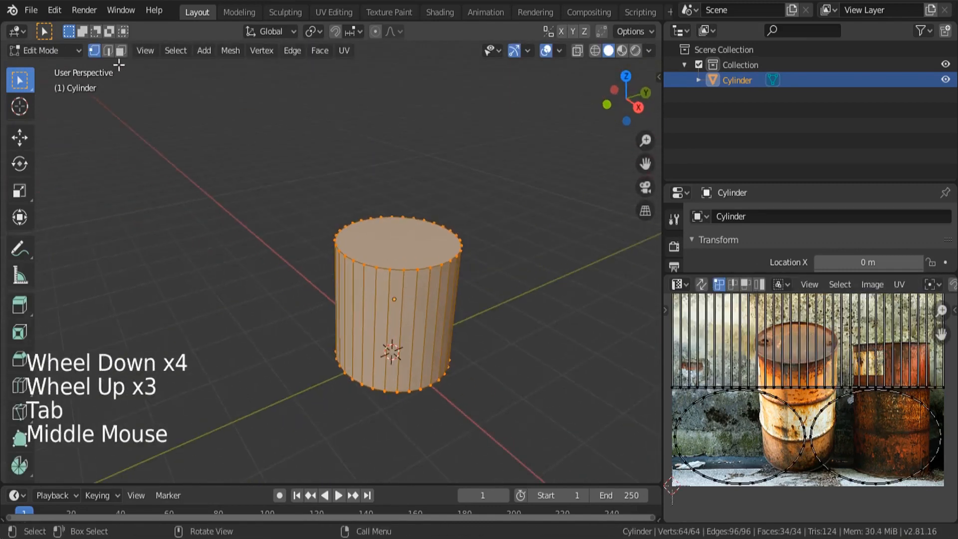
{"action": "left_click", "coordinate": [120, 51]}
{"action": "left_click", "coordinate": [417, 244]}
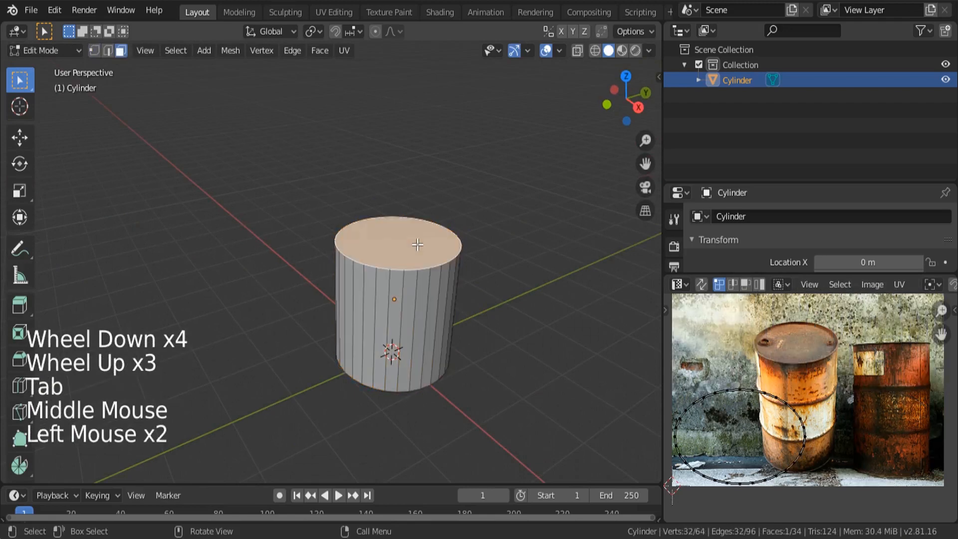
{"action": "left_click", "coordinate": [20, 137]}
{"action": "left_click_drag", "start_coordinate": [403, 204], "coordinate": [404, 157]}
{"action": "key", "text": "Tab"}
{"action": "scroll", "coordinate": [336, 248], "scroll_direction": "down", "scroll_amount": 3}
{"action": "middle_click_drag", "start_coordinate": [337, 249], "coordinate": [379, 253]}
{"action": "scroll", "coordinate": [375, 245], "scroll_direction": "up", "scroll_amount": 3}
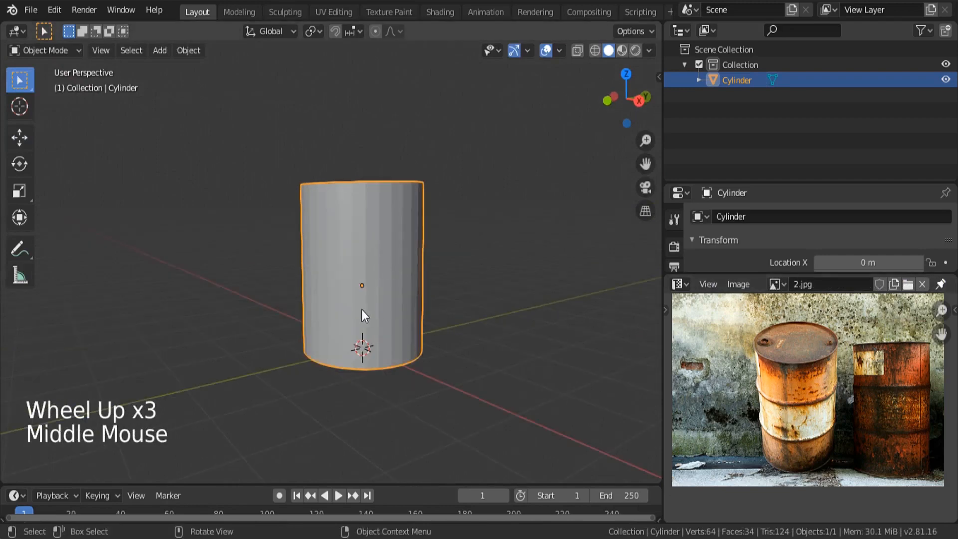
{"action": "key", "text": "Tab"}
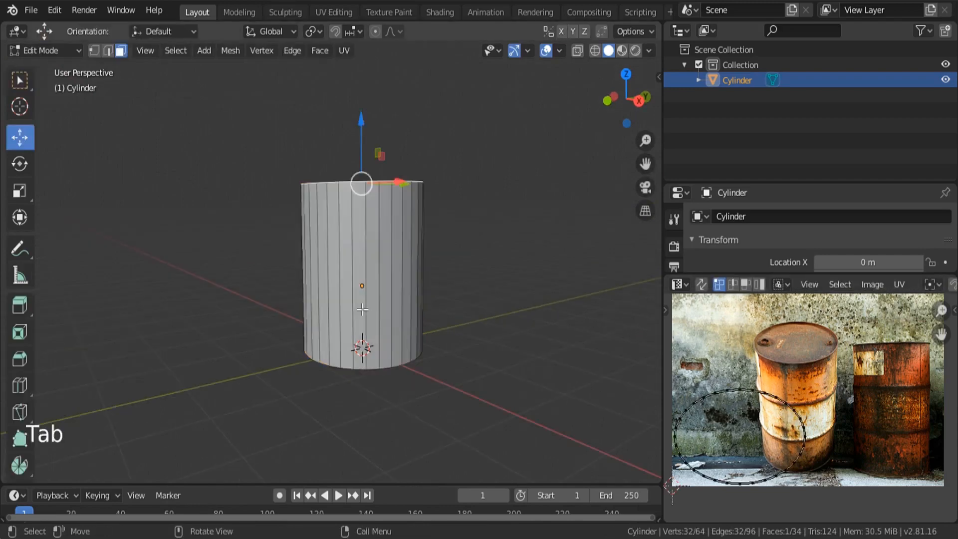
Cut two evenly spaced horizontal edge loops around the side of the cylinder.
{"action": "key", "text": "ctrl+r"}
{"action": "scroll", "coordinate": [370, 299], "scroll_direction": "up", "scroll_amount": 1}
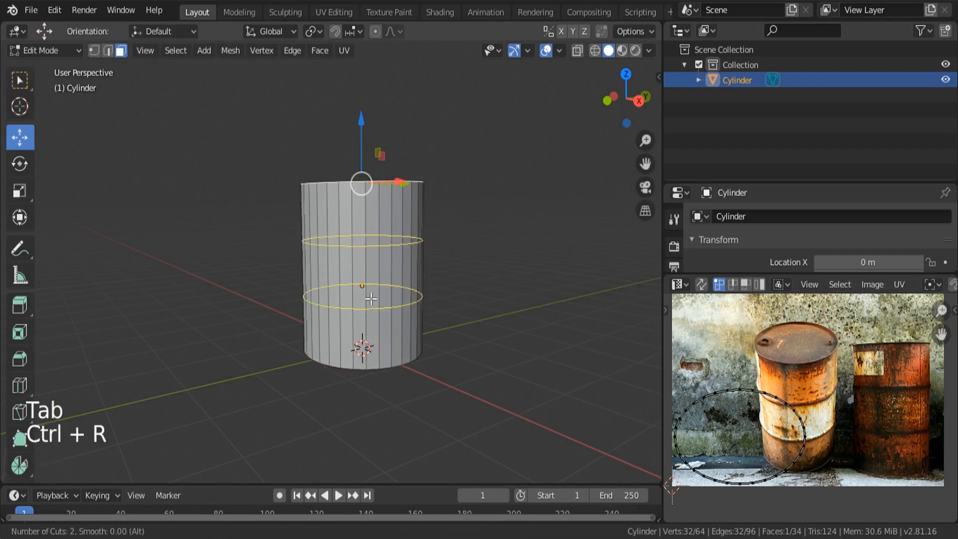
{"action": "left_click", "coordinate": [370, 298]}
{"action": "left_click", "coordinate": [371, 298]}
Bevel the two selected edge loops into narrow horizontal bands of faces.
{"action": "scroll", "coordinate": [394, 297], "scroll_direction": "up", "scroll_amount": 2}
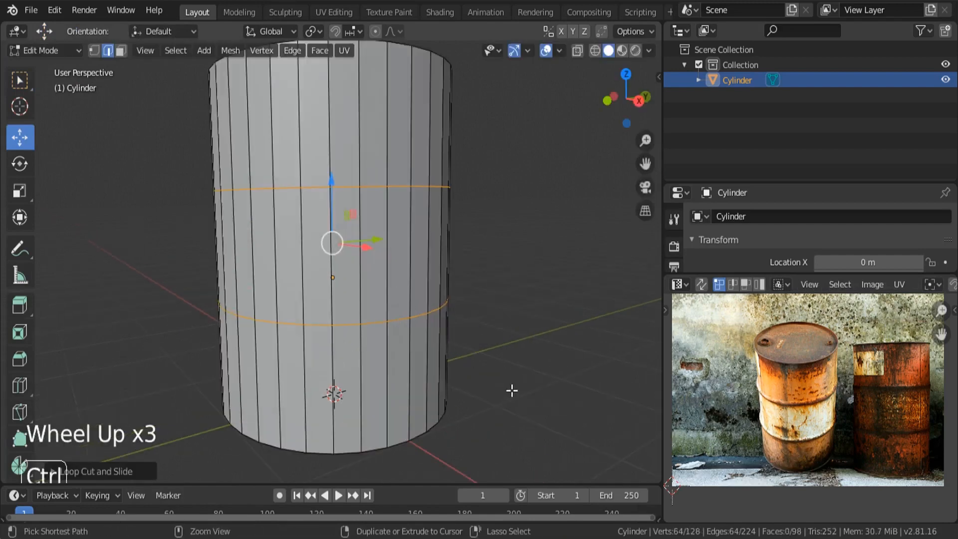
{"action": "key", "text": "ctrl+b"}
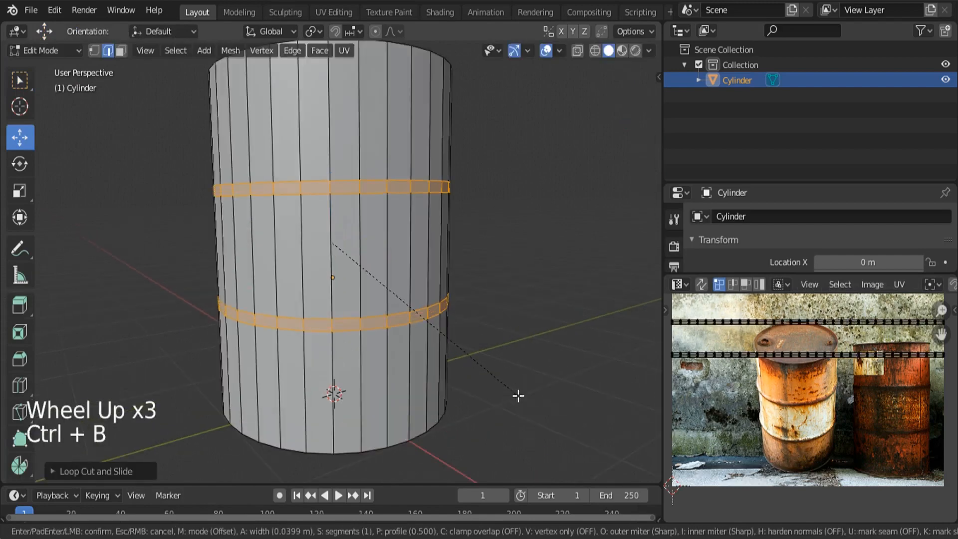
{"action": "left_click", "coordinate": [517, 394]}
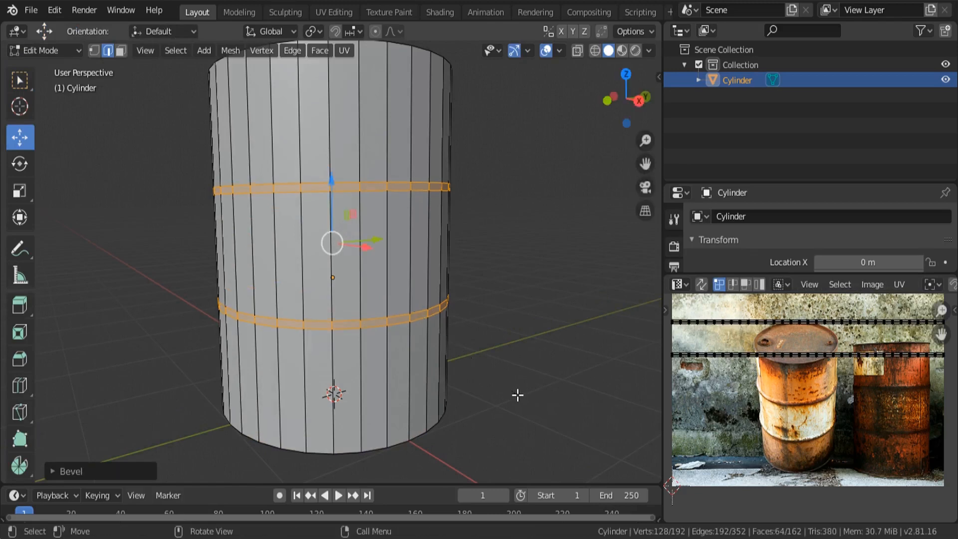
Set the pivot point to Individual Origins and scale both bands along Z by about 1.17.
{"action": "scroll", "coordinate": [322, 318], "scroll_direction": "down", "scroll_amount": 3}
{"action": "middle_click_drag", "start_coordinate": [324, 314], "coordinate": [352, 293]}
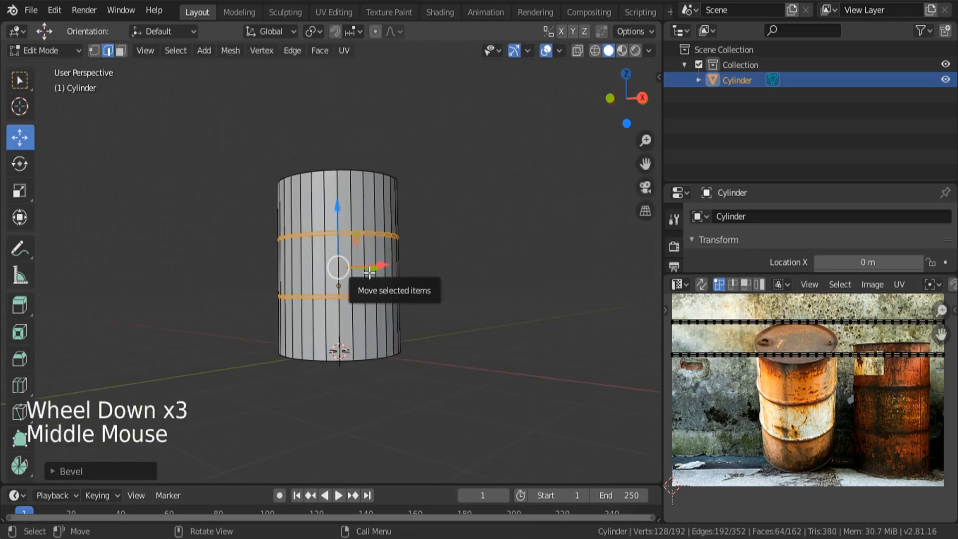
{"action": "left_click", "coordinate": [316, 32]}
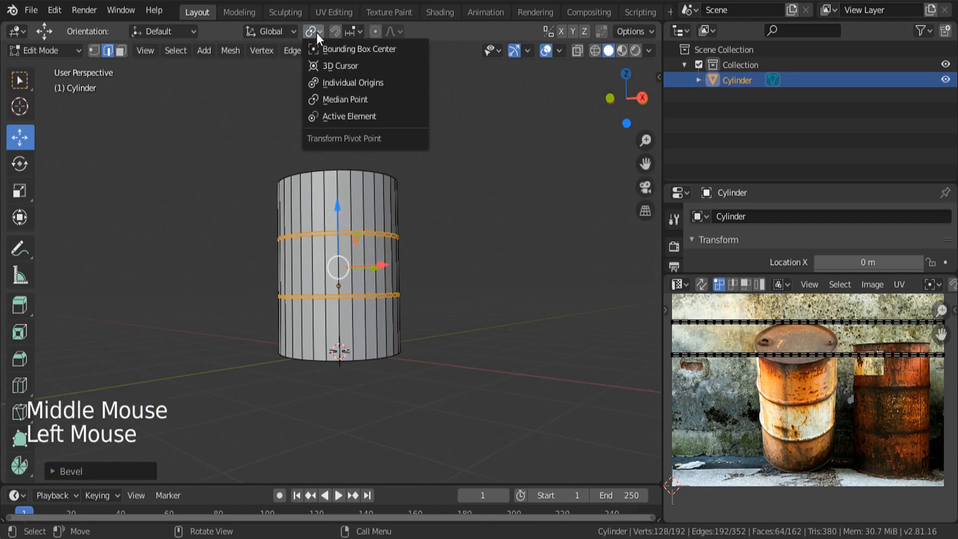
{"action": "left_click", "coordinate": [331, 85]}
{"action": "scroll", "coordinate": [331, 265], "scroll_direction": "up", "scroll_amount": 2}
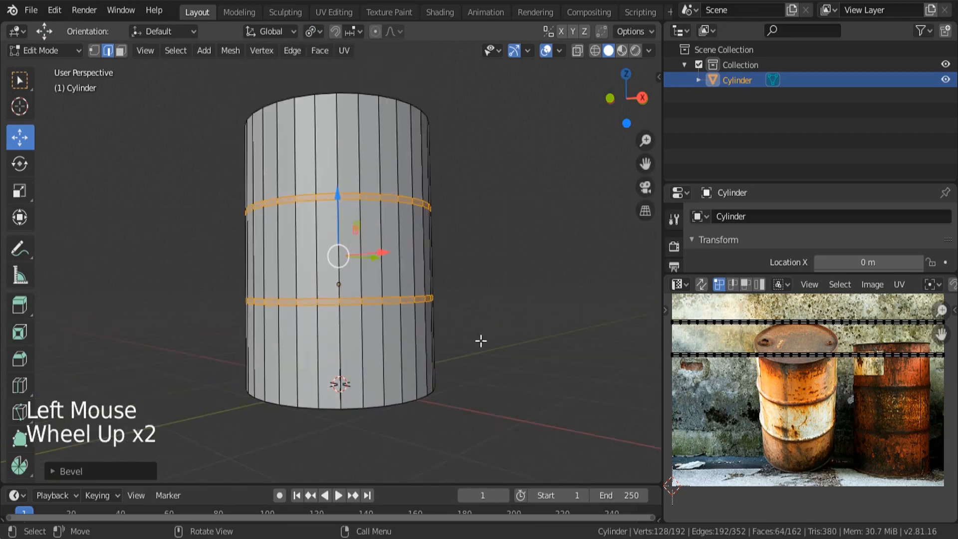
{"action": "key", "text": "s"}
{"action": "key", "text": "z"}
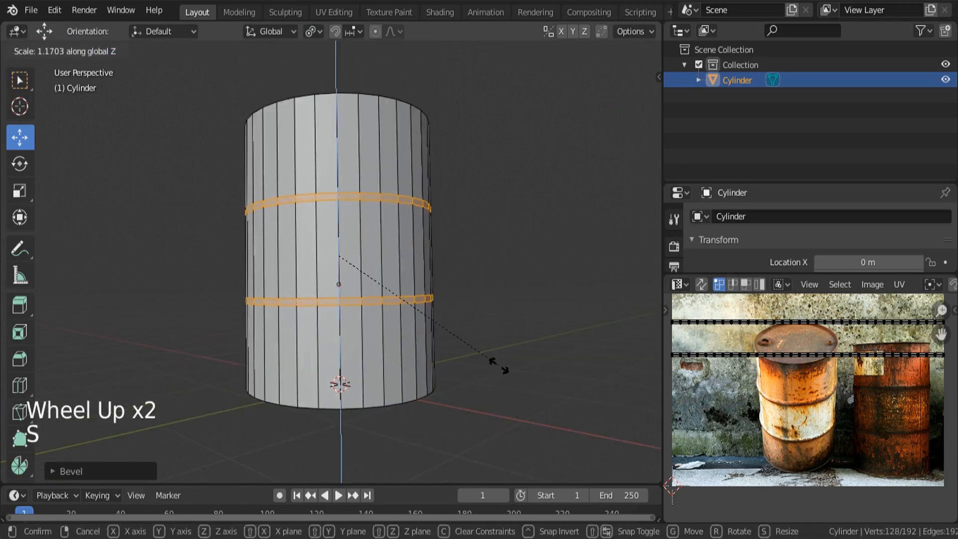
{"action": "left_click", "coordinate": [498, 368]}
Extrude both bands and scale them outward by about 1.05 with Z locked to form raised ribs, ending in Object Mode.
{"action": "middle_click_drag", "start_coordinate": [498, 368], "coordinate": [379, 222]}
{"action": "key", "text": "KP_Decimal"}
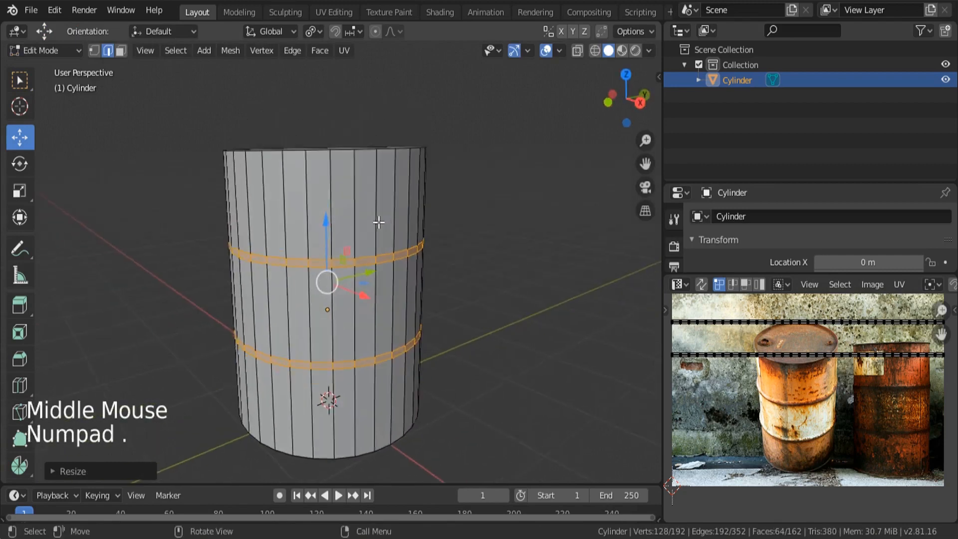
{"action": "scroll", "coordinate": [378, 222], "scroll_direction": "down", "scroll_amount": 3}
{"action": "key", "text": "e"}
{"action": "right_click", "coordinate": [488, 284]}
{"action": "key", "text": "s"}
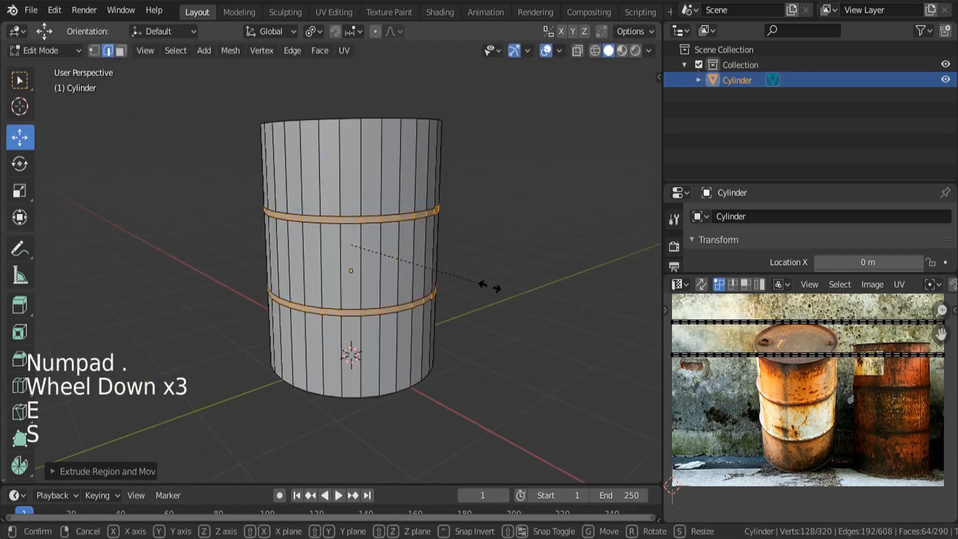
{"action": "key", "text": "shift+z"}
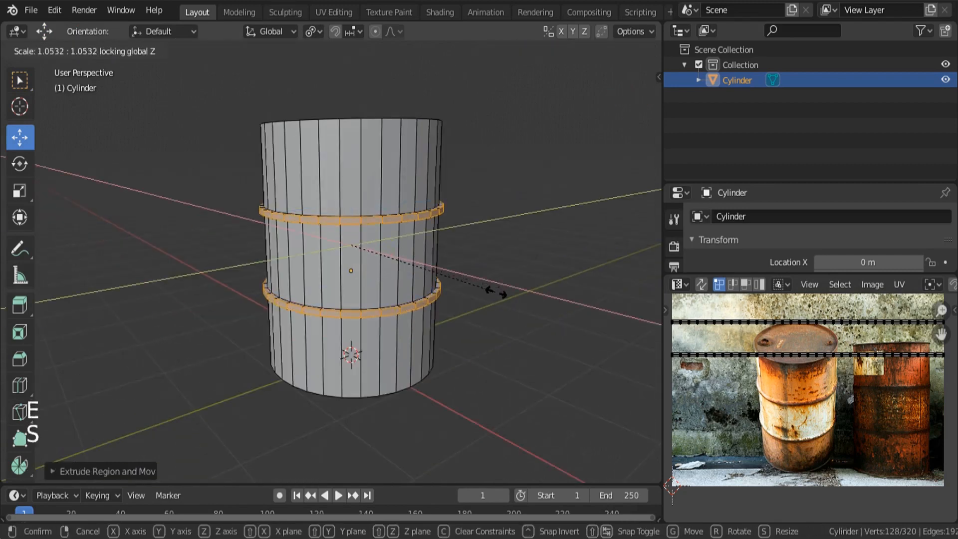
{"action": "left_click", "coordinate": [497, 293]}
{"action": "key", "text": "Tab"}
{"action": "mouse_move", "coordinate": [447, 258]}
{"action": "middle_mouse_down"}
{"action": "mouse_move", "coordinate": [425, 189]}
{"action": "mouse_move", "coordinate": [429, 254]}
{"action": "middle_mouse_up"}
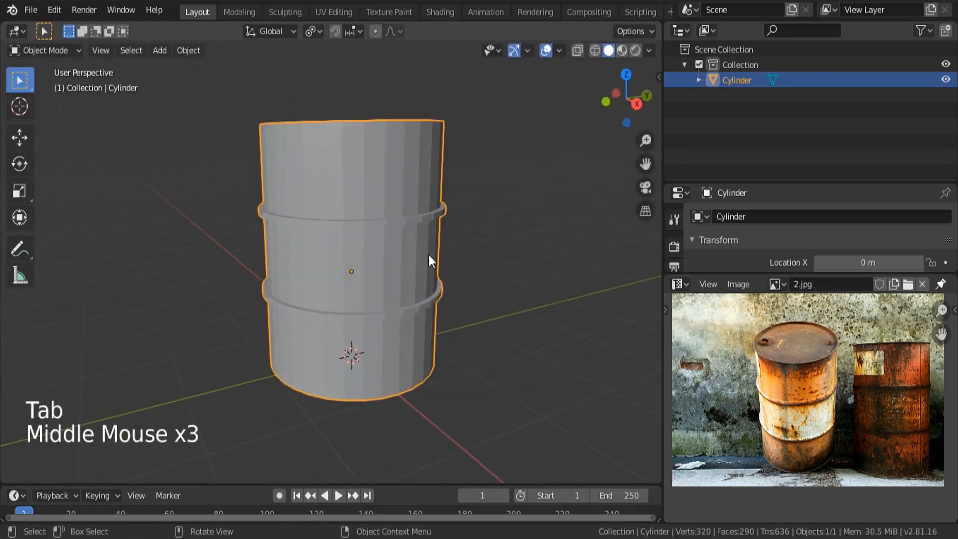
In Edit Mode, add one centred edge loop above the upper rib and one below the lower rib.
{"action": "key", "text": "Tab"}
{"action": "key", "text": "ctrl+r"}
{"action": "left_click", "coordinate": [400, 165]}
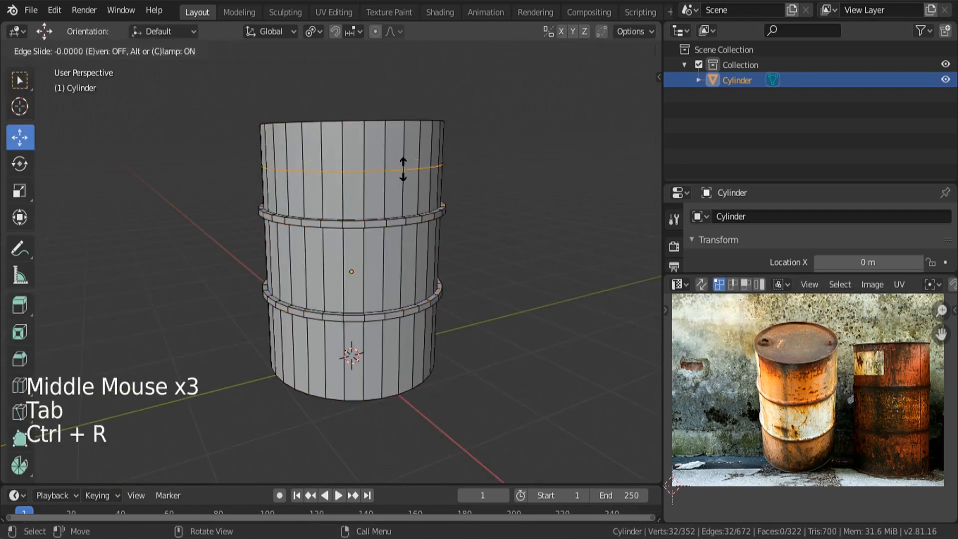
{"action": "right_click", "coordinate": [400, 165]}
{"action": "key", "text": "ctrl+r"}
{"action": "left_click", "coordinate": [389, 352]}
{"action": "right_click", "coordinate": [389, 352]}
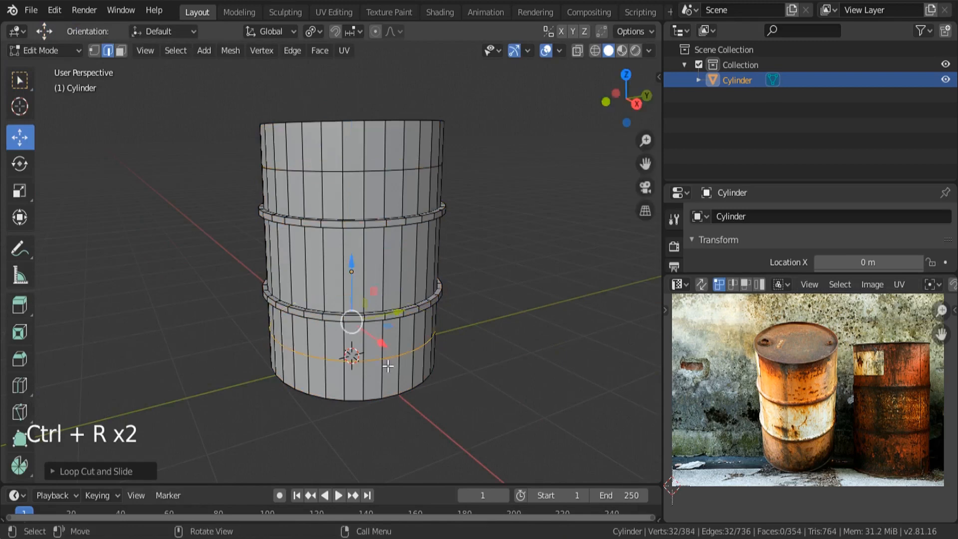
Extend the selection so that both new edge loops, above the upper rib and below the lower rib, are selected.
{"action": "scroll", "coordinate": [388, 366], "scroll_direction": "up", "scroll_amount": 1}
{"action": "scroll", "coordinate": [388, 360], "scroll_direction": "up", "scroll_amount": 2}
{"action": "scroll", "coordinate": [390, 355], "scroll_direction": "down", "scroll_amount": 3}
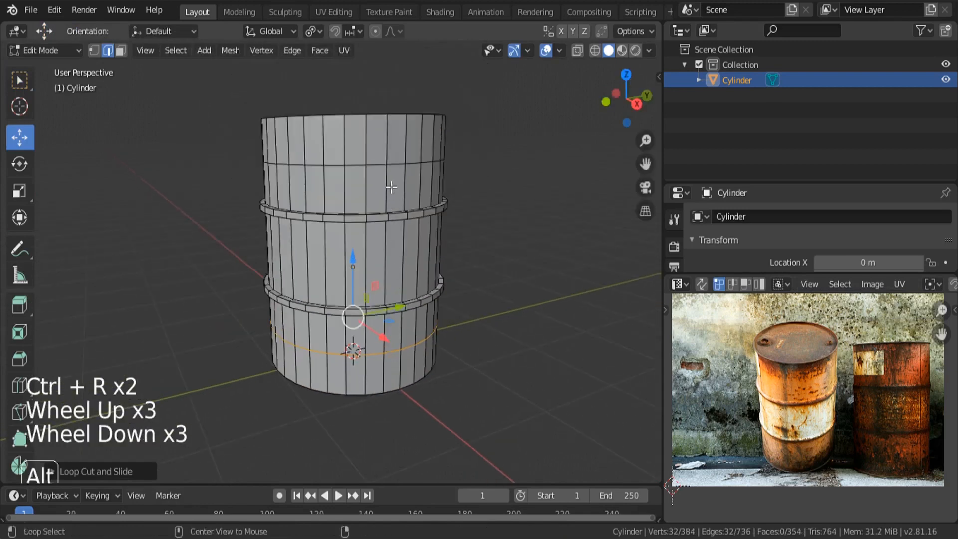
{"action": "left_click", "coordinate": [376, 164], "text": "alt+shift"}
{"action": "middle_click_drag", "start_coordinate": [375, 164], "coordinate": [369, 215]}
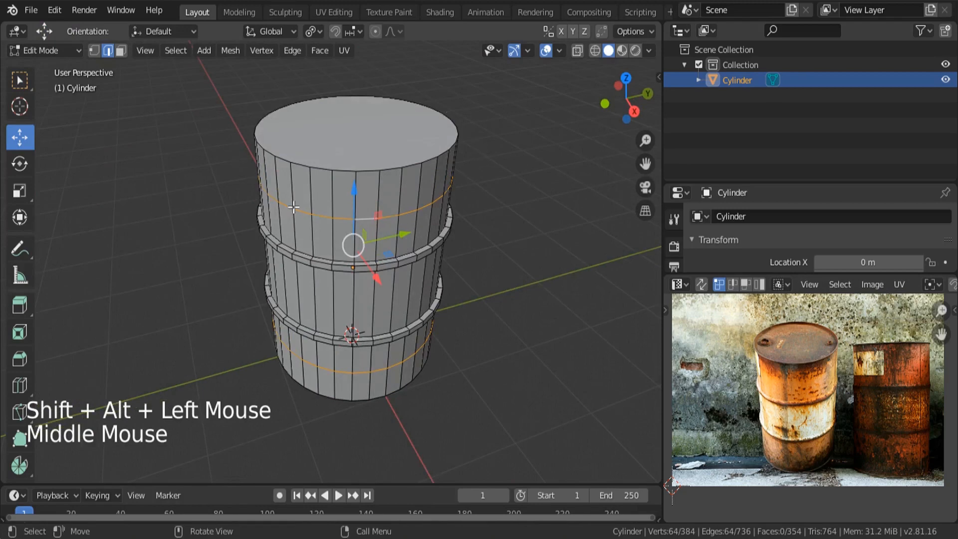
{"action": "middle_click_drag", "start_coordinate": [365, 301], "coordinate": [359, 253]}
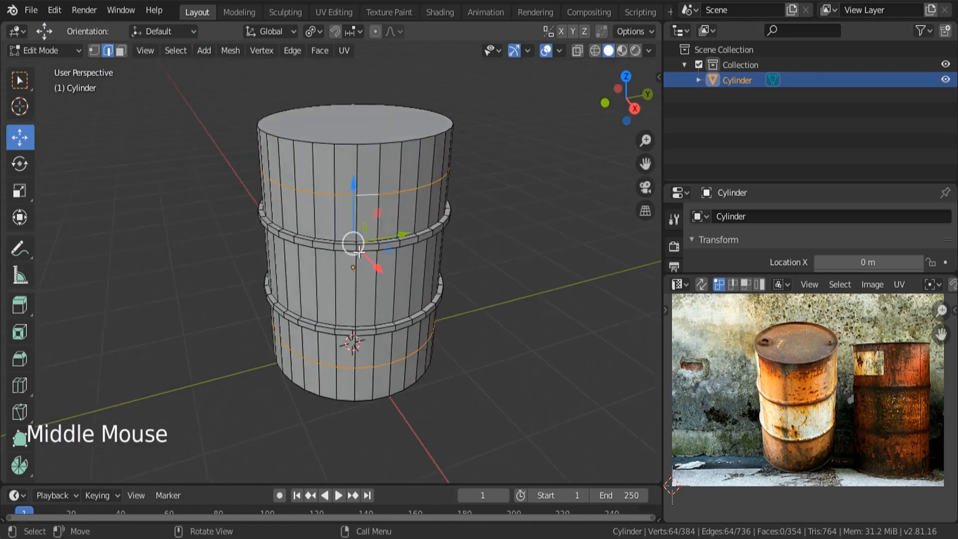
{"action": "middle_click_drag", "start_coordinate": [347, 335], "coordinate": [501, 297]}
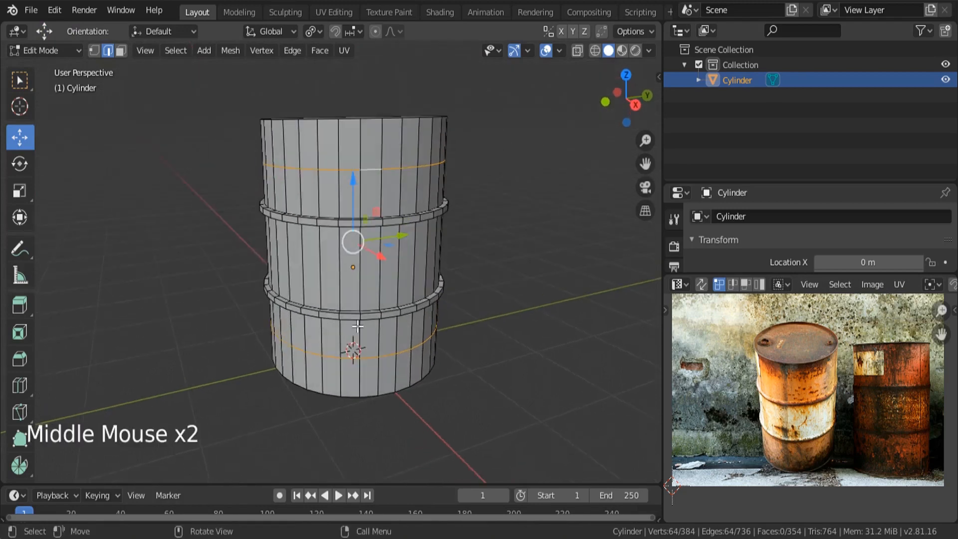
Try to scale the two selected edge loops along Z about their individual origins.
{"action": "key", "text": "s"}
{"action": "key", "text": "z"}
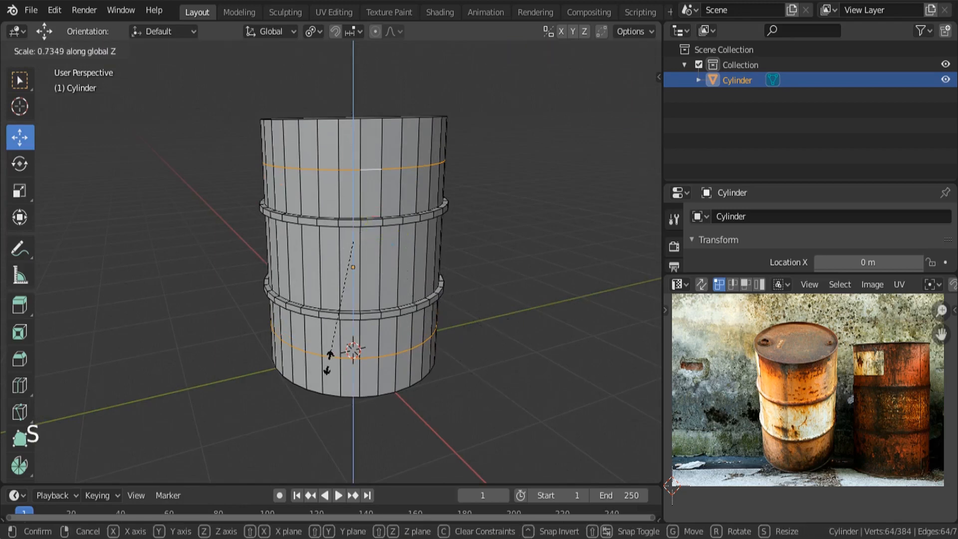
{"action": "left_click", "coordinate": [328, 387]}
Set the pivot point to Median Point and scale the two loops apart along Z until they lie close to the barrel's ends.
{"action": "left_click", "coordinate": [315, 31]}
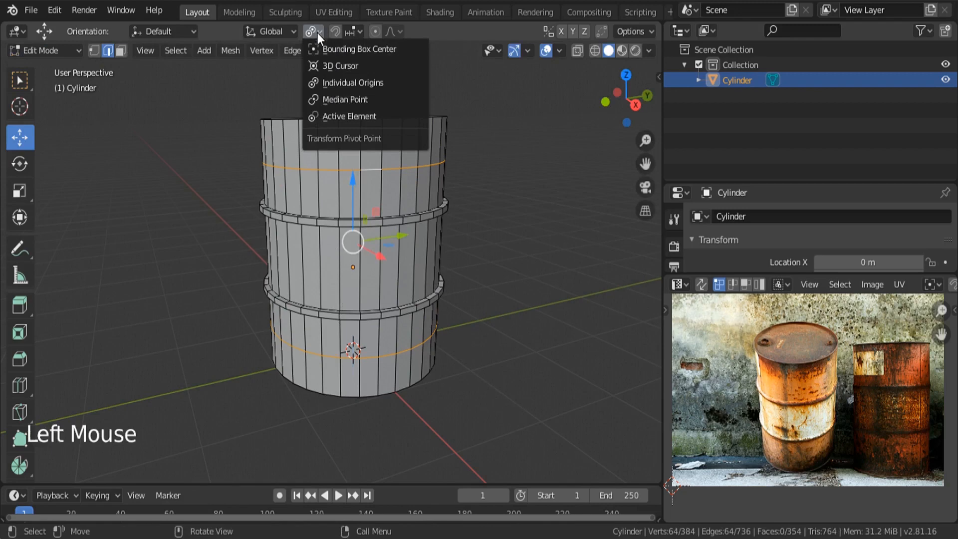
{"action": "left_click", "coordinate": [329, 99]}
{"action": "key", "text": "s"}
{"action": "key", "text": "z"}
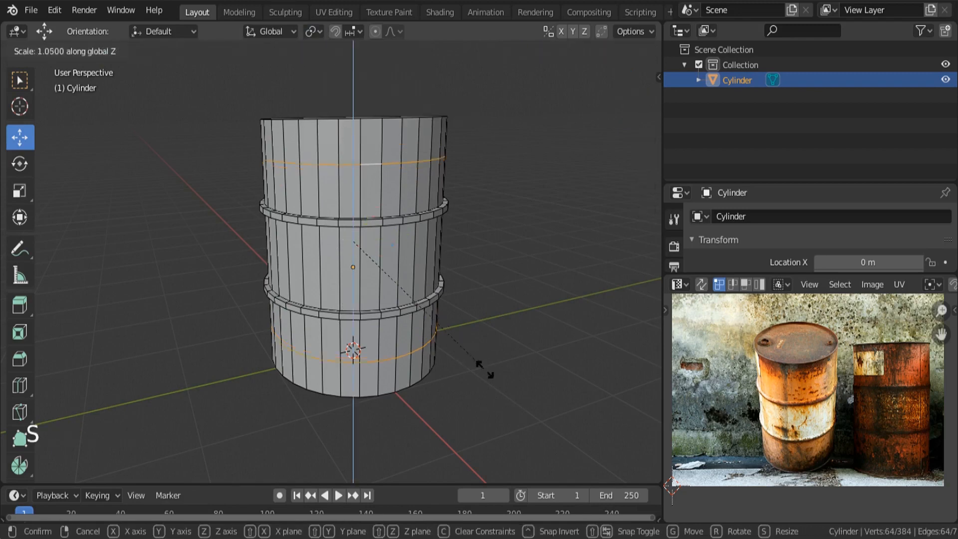
{"action": "left_click", "coordinate": [507, 438]}
In face select mode, select the thin rings of faces around the barrel's top and bottom edges.
{"action": "left_click", "coordinate": [120, 50]}
{"action": "scroll", "coordinate": [389, 117], "scroll_direction": "up", "scroll_amount": 3}
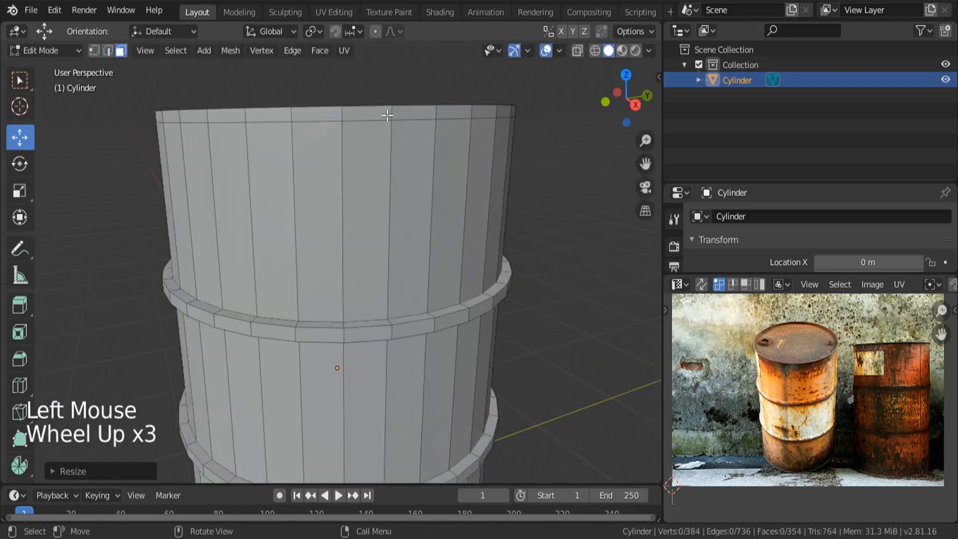
{"action": "left_click", "coordinate": [392, 113], "text": "alt"}
{"action": "scroll", "coordinate": [394, 110], "scroll_direction": "down", "scroll_amount": 4}
{"action": "middle_click_drag", "start_coordinate": [402, 99], "coordinate": [402, 129]}
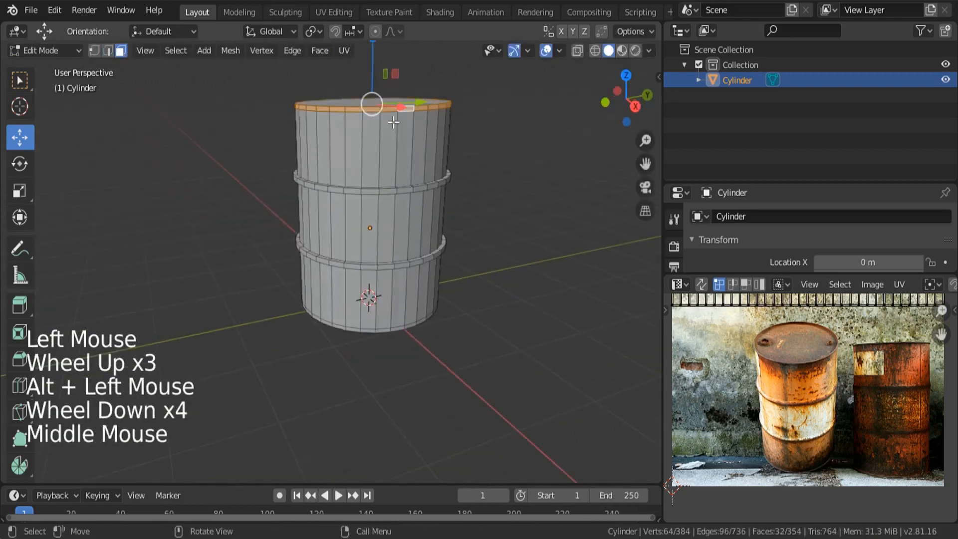
{"action": "scroll", "coordinate": [395, 335], "scroll_direction": "up", "scroll_amount": 4, "text": "alt+shift"}
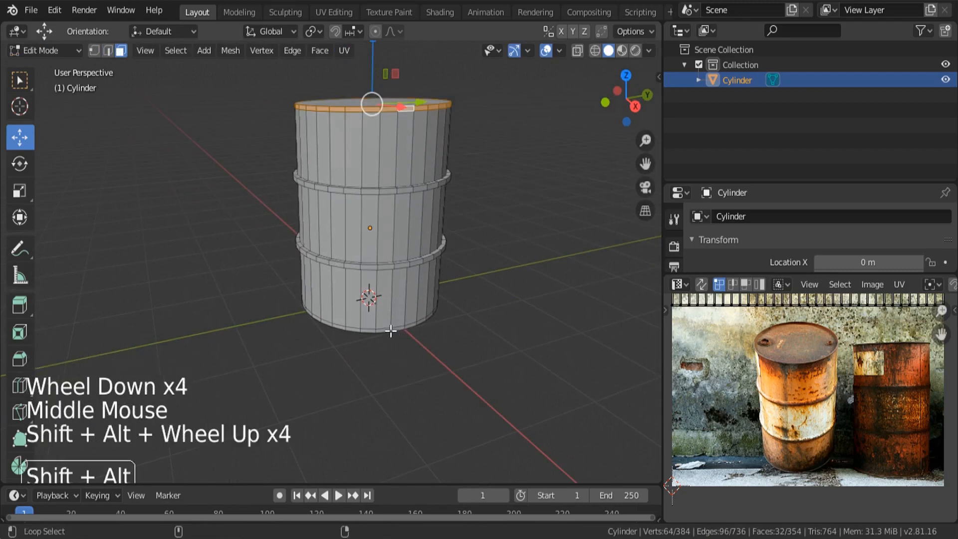
{"action": "left_click", "coordinate": [389, 327], "text": "alt+shift"}
{"action": "scroll", "coordinate": [385, 321], "scroll_direction": "up", "scroll_amount": 1}
{"action": "middle_click_drag", "start_coordinate": [384, 321], "coordinate": [464, 361]}
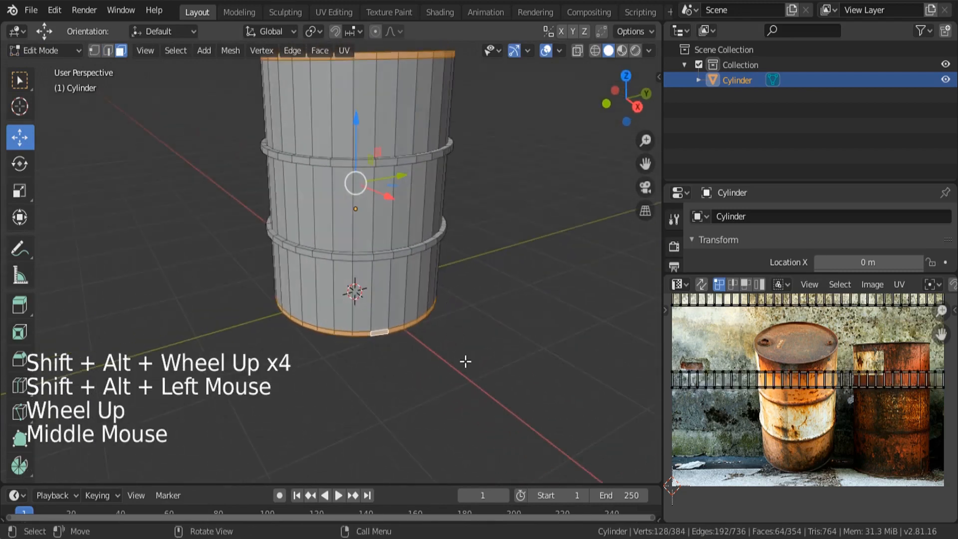
Extrude the top and bottom face rings and scale them outward by about 1.06 with Z locked to form the rims.
{"action": "key", "text": "e"}
{"action": "left_click", "coordinate": [464, 366]}
{"action": "key", "text": "s"}
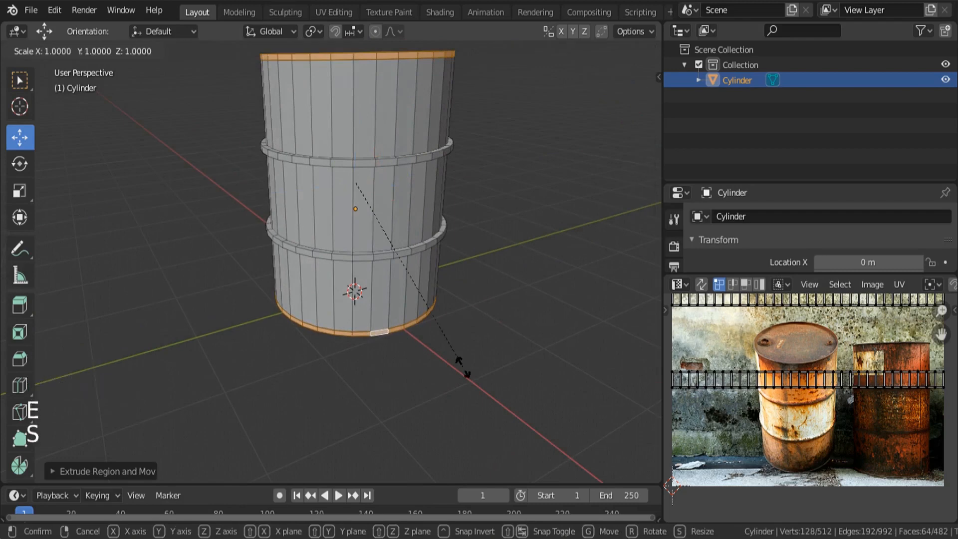
{"action": "key", "text": "shift+z"}
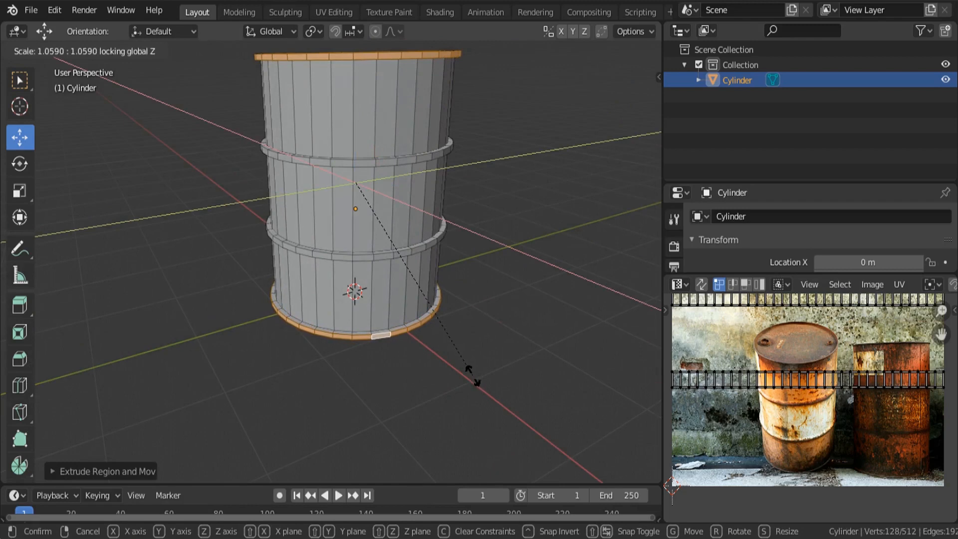
{"action": "left_click", "coordinate": [472, 375]}
{"action": "key", "text": "s"}
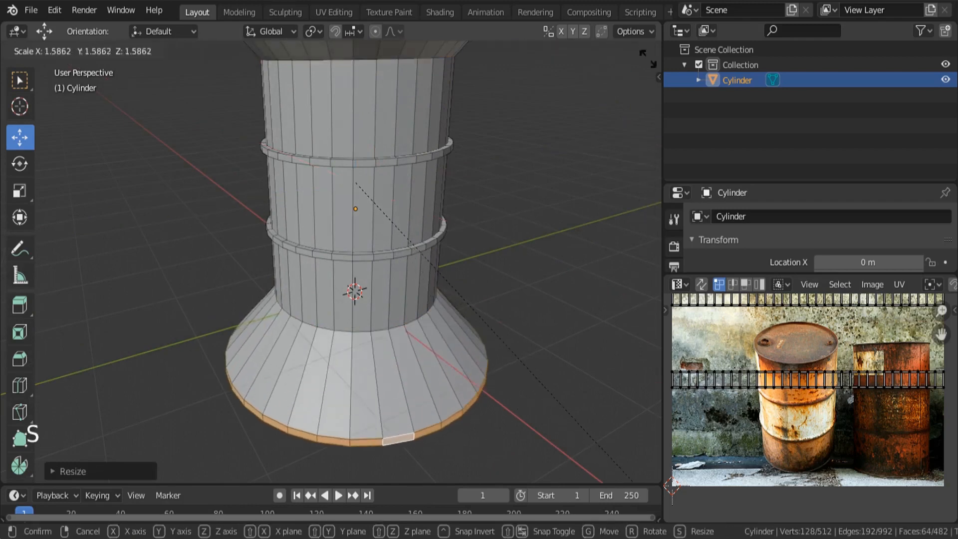
{"action": "left_click", "coordinate": [615, 450]}
{"action": "scroll", "coordinate": [348, 282], "scroll_direction": "down", "scroll_amount": 2}
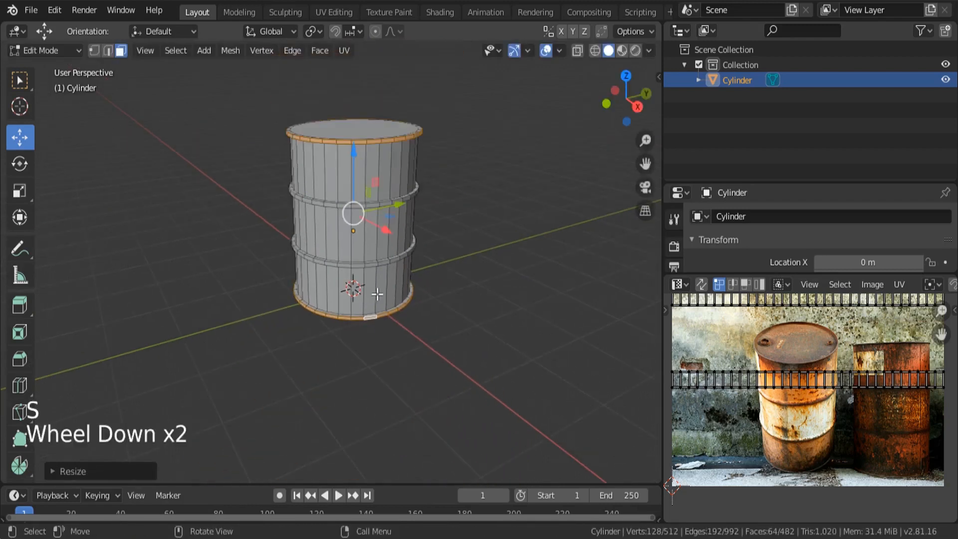
{"action": "key", "text": "s"}
{"action": "key", "text": "shift+z"}
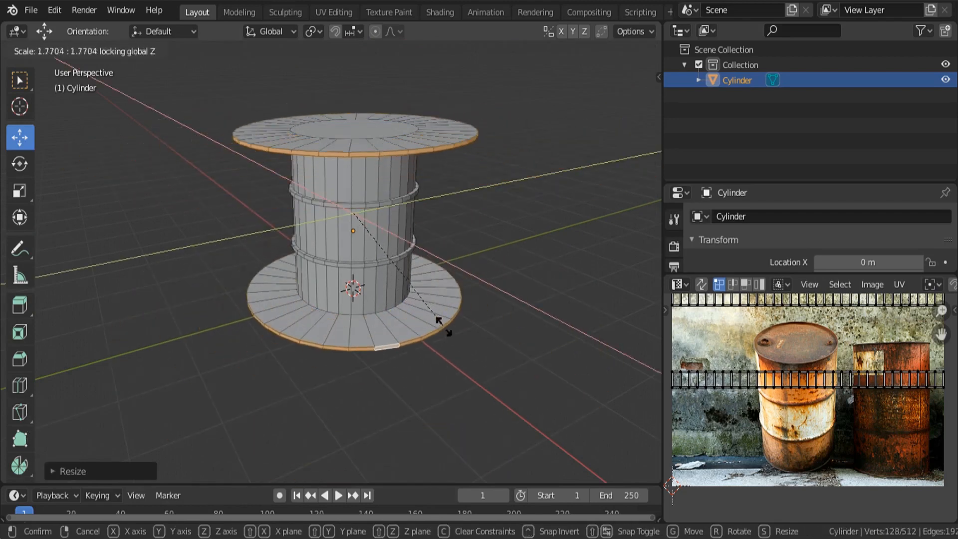
{"action": "left_click", "coordinate": [402, 285]}
Return to Object Mode and check the overall shape of the barrel.
{"action": "scroll", "coordinate": [381, 181], "scroll_direction": "up", "scroll_amount": 3}
{"action": "key", "text": "Tab"}
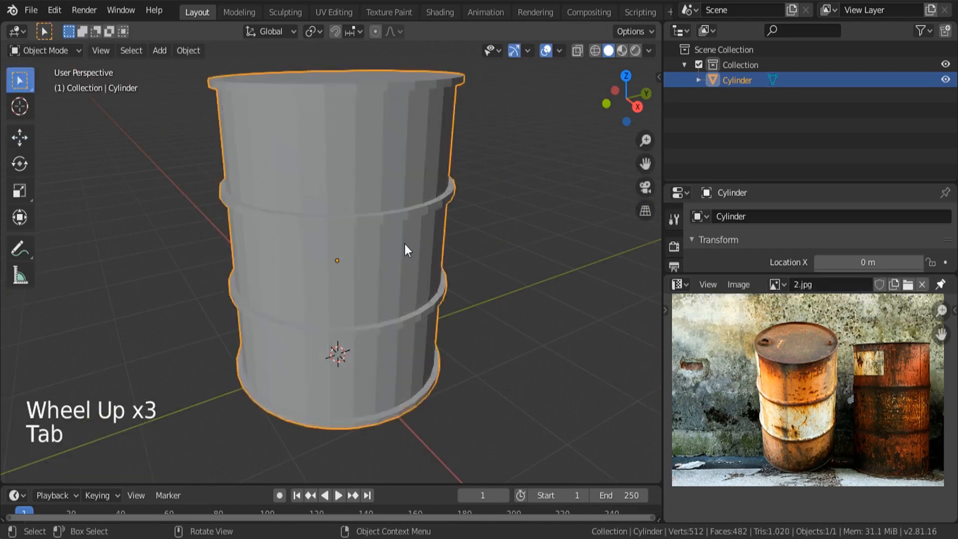
{"action": "scroll", "coordinate": [405, 244], "scroll_direction": "down", "scroll_amount": 3}
{"action": "middle_click_drag", "start_coordinate": [405, 244], "coordinate": [417, 214]}
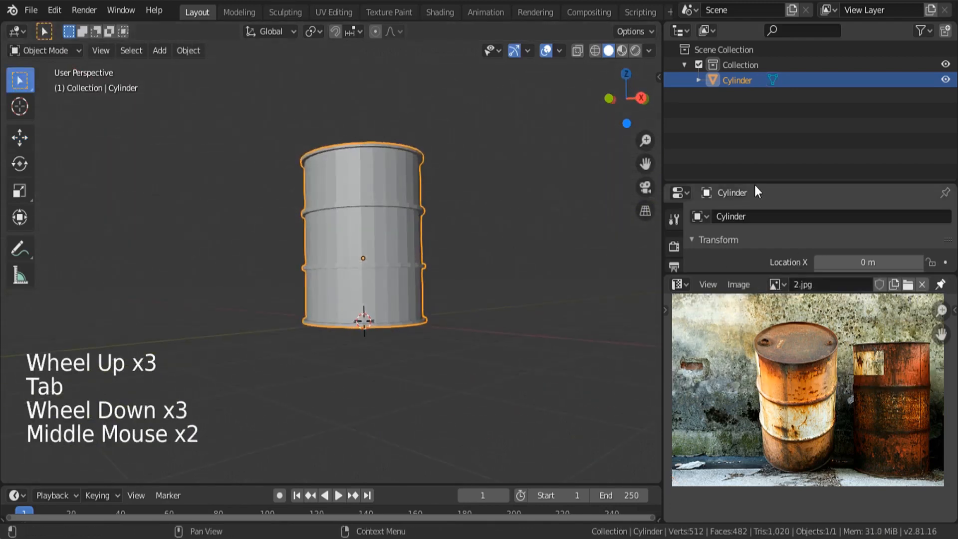
Enlarge the properties editor and add a Subdivision Surface modifier to the barrel.
{"action": "left_click_drag", "start_coordinate": [754, 183], "coordinate": [751, 129]}
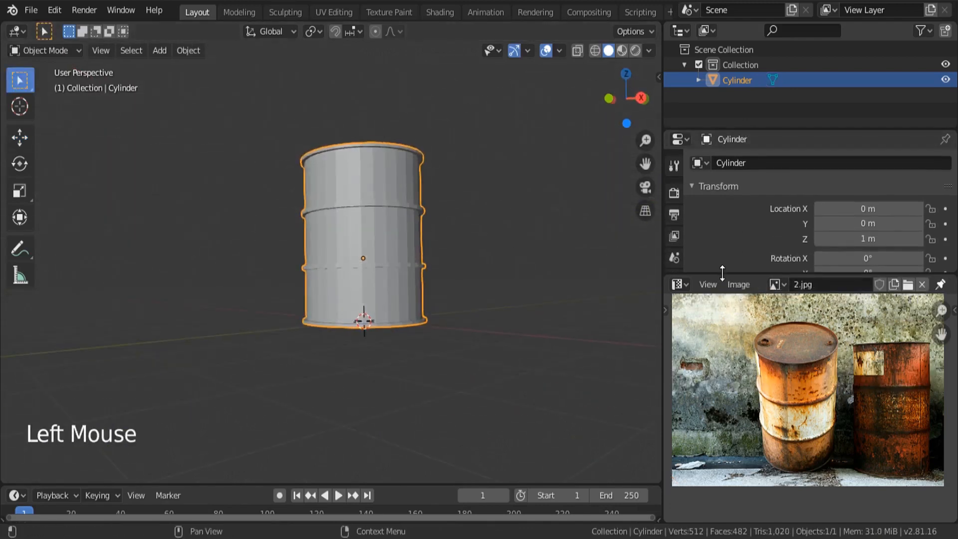
{"action": "left_click_drag", "start_coordinate": [719, 274], "coordinate": [718, 322]}
{"action": "scroll", "coordinate": [675, 261], "scroll_direction": "down", "scroll_amount": 3}
{"action": "left_click", "coordinate": [673, 241]}
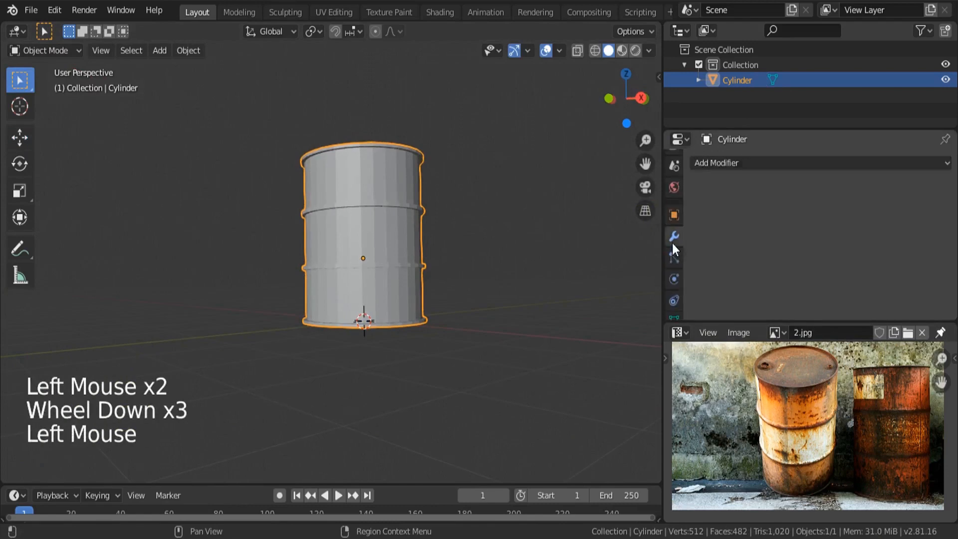
{"action": "left_click", "coordinate": [737, 164]}
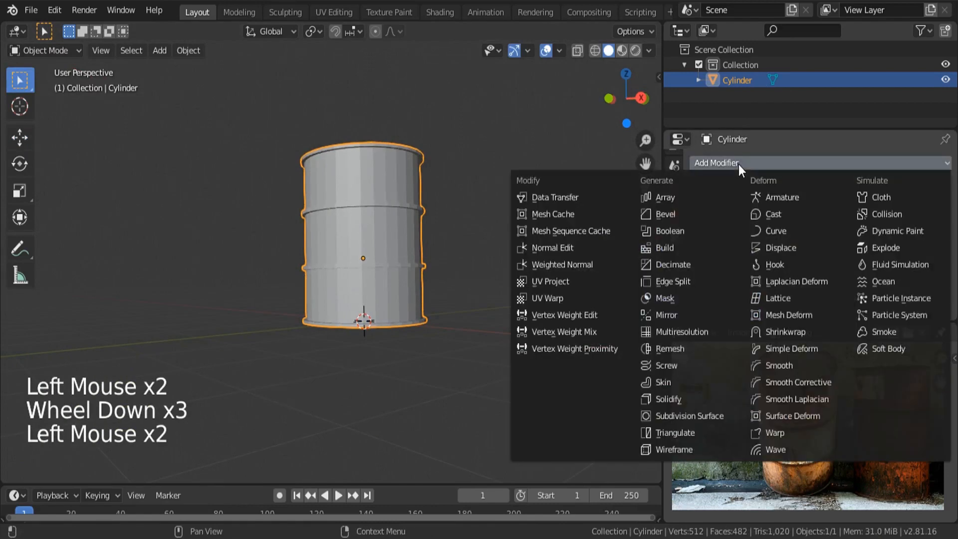
{"action": "left_click", "coordinate": [681, 415]}
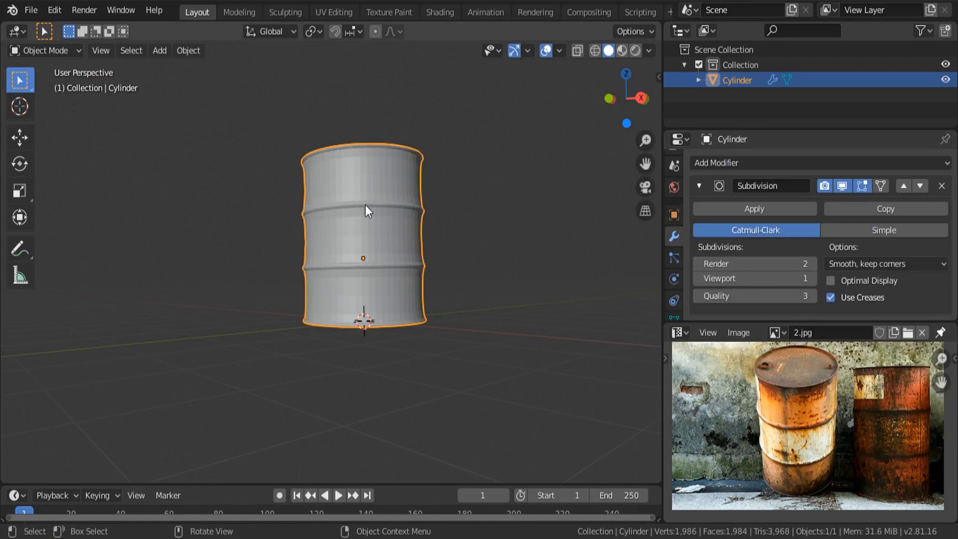
Apply smooth shading to the barrel and inspect its surface from several angles.
{"action": "middle_click_drag", "start_coordinate": [366, 210], "coordinate": [363, 228]}
{"action": "left_click", "coordinate": [188, 50]}
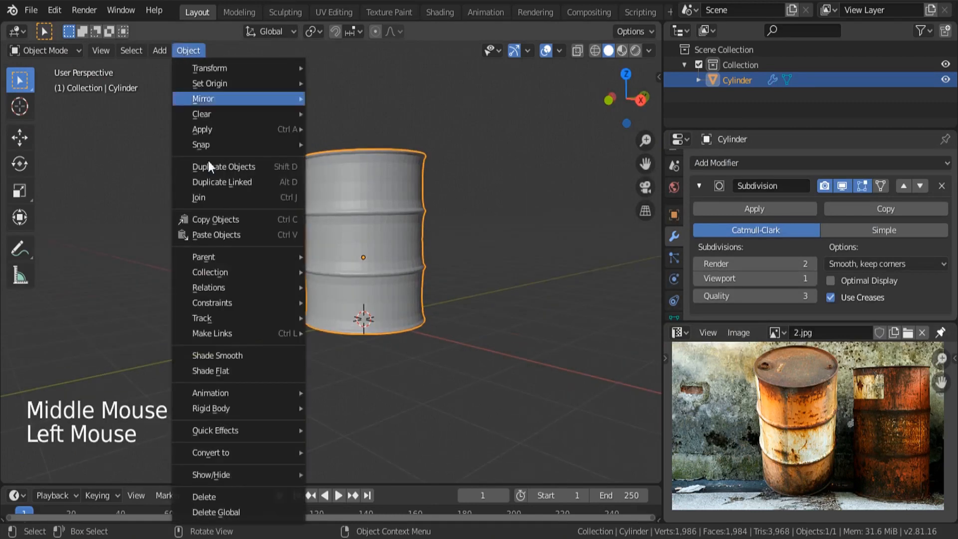
{"action": "left_click", "coordinate": [218, 355]}
{"action": "middle_click_drag", "start_coordinate": [333, 322], "coordinate": [386, 233]}
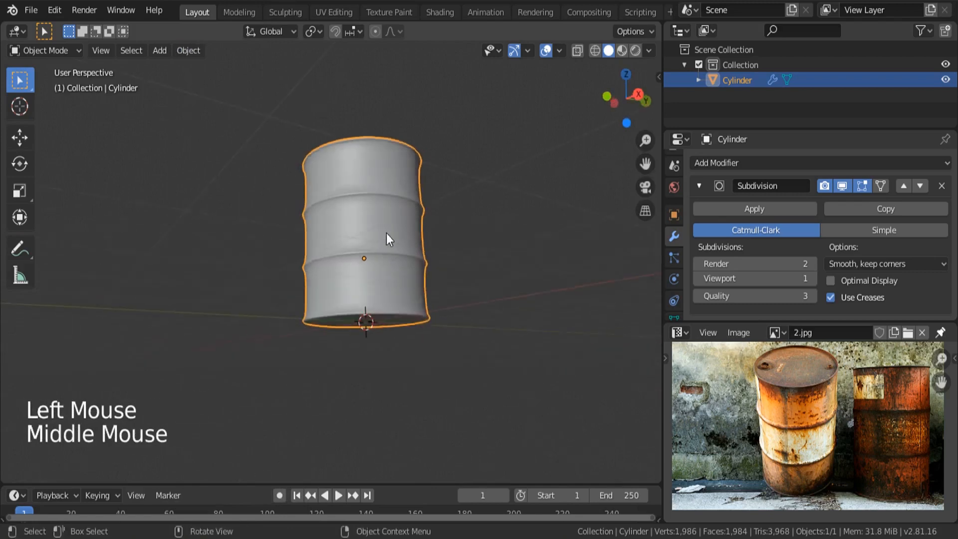
{"action": "scroll", "coordinate": [387, 229], "scroll_direction": "up", "scroll_amount": 3}
{"action": "key", "text": "Tab"}
{"action": "key", "text": "Tab"}
{"action": "middle_click_drag", "start_coordinate": [336, 253], "coordinate": [294, 256]}
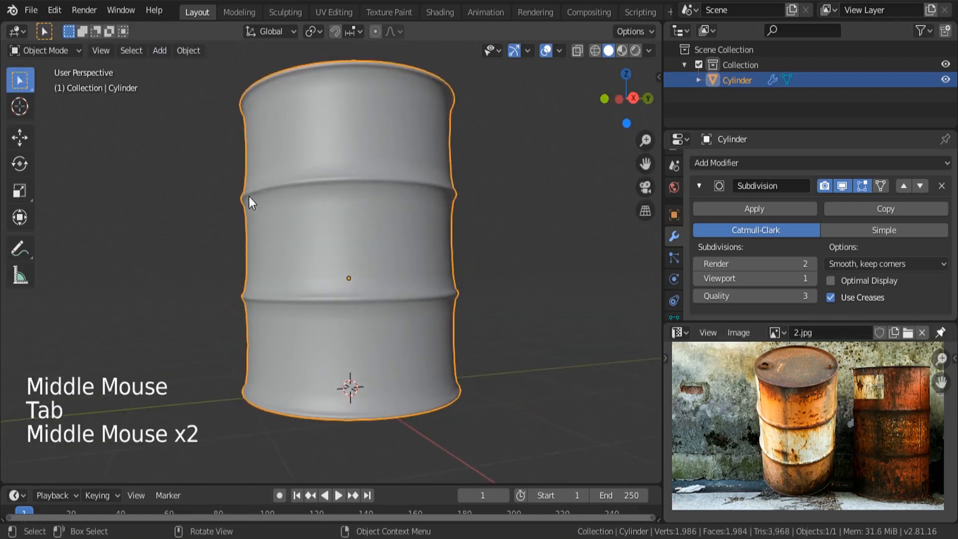
Add two loop cuts to the barrel's middle section, sliding one close to the upper rib and the other close to the lower rib.
{"action": "key", "text": "Tab"}
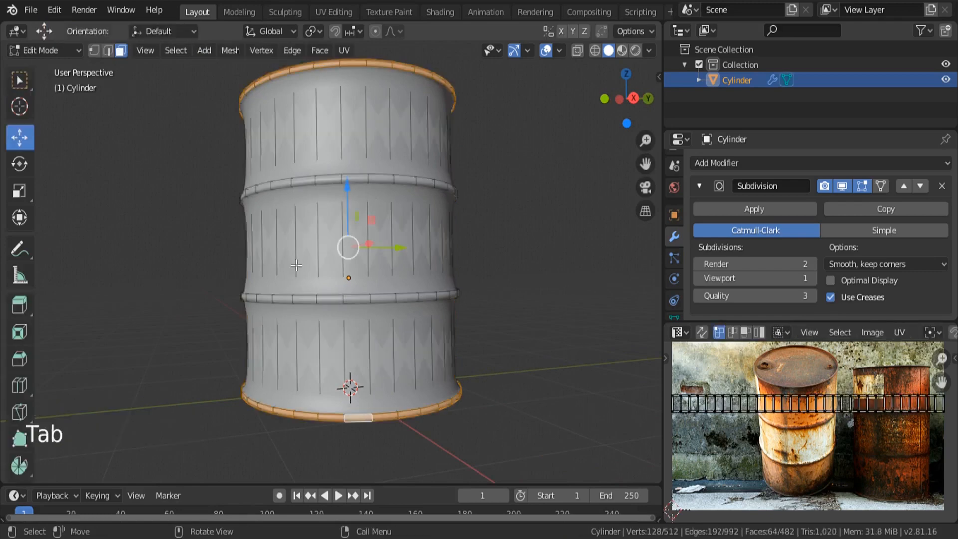
{"action": "key", "text": "ctrl+r"}
{"action": "left_click", "coordinate": [275, 247]}
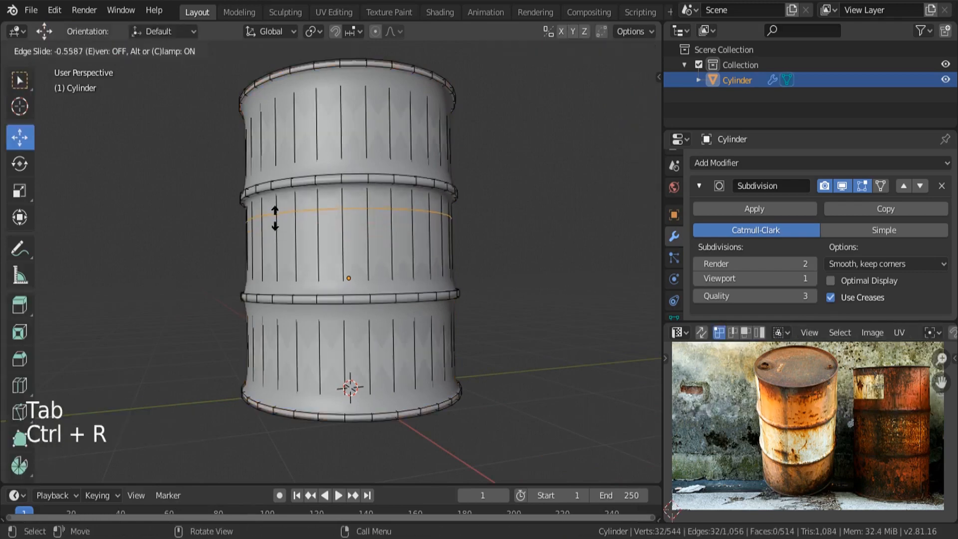
{"action": "left_click", "coordinate": [275, 199]}
{"action": "scroll", "coordinate": [316, 189], "scroll_direction": "up", "scroll_amount": 1}
{"action": "middle_click_drag", "start_coordinate": [316, 189], "coordinate": [315, 201]}
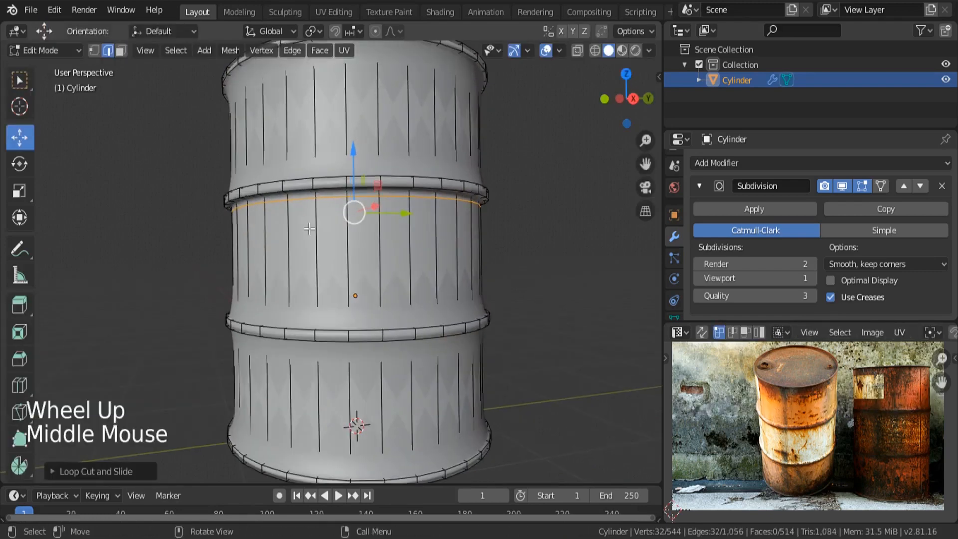
{"action": "key", "text": "ctrl+r"}
{"action": "left_click", "coordinate": [302, 250]}
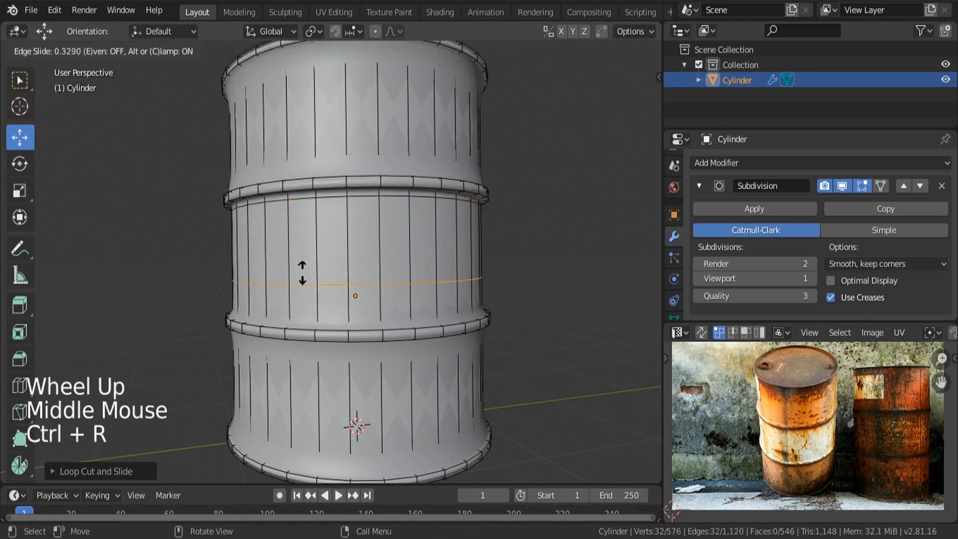
{"action": "left_click", "coordinate": [306, 301]}
{"action": "key", "text": "Tab"}
{"action": "scroll", "coordinate": [313, 279], "scroll_direction": "down", "scroll_amount": 4}
{"action": "middle_click_drag", "start_coordinate": [313, 279], "coordinate": [346, 290]}
Add two loop cuts to the barrel's upper section, sliding one up to the top rim and the other down to the upper rib.
{"action": "key", "text": "Tab"}
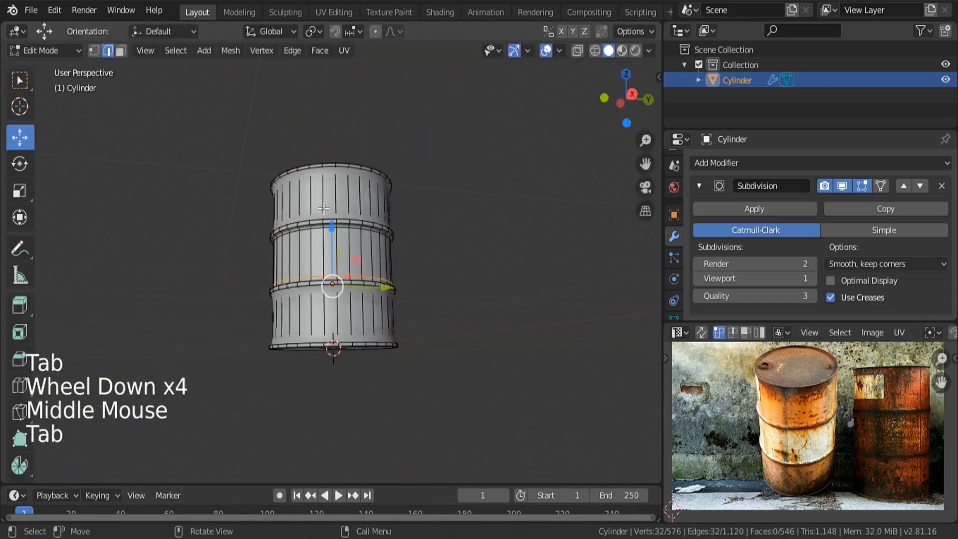
{"action": "scroll", "coordinate": [324, 209], "scroll_direction": "up", "scroll_amount": 3}
{"action": "middle_click_drag", "start_coordinate": [323, 209], "coordinate": [329, 200]}
{"action": "key", "text": "ctrl+r"}
{"action": "left_click", "coordinate": [334, 164]}
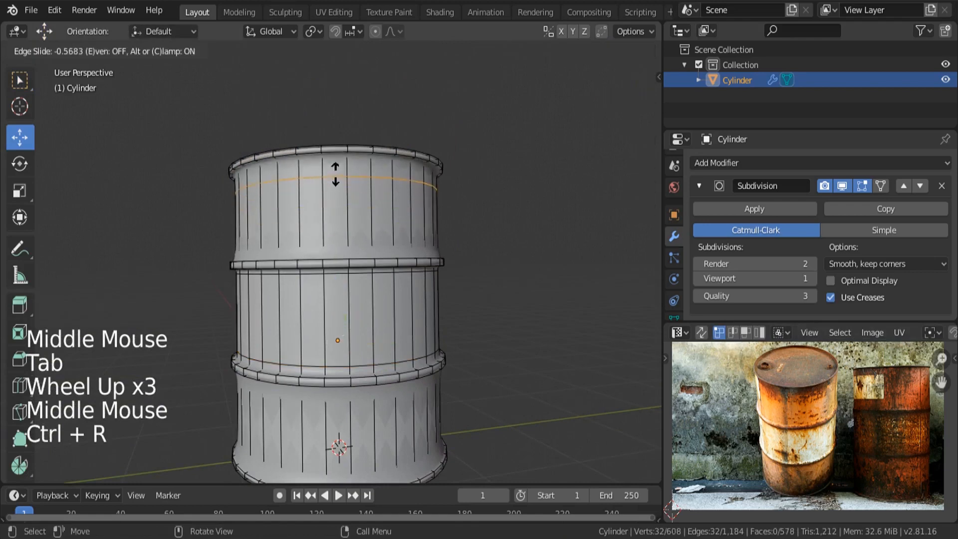
{"action": "left_click", "coordinate": [335, 170]}
{"action": "key", "text": "ctrl+r"}
{"action": "left_click", "coordinate": [334, 185]}
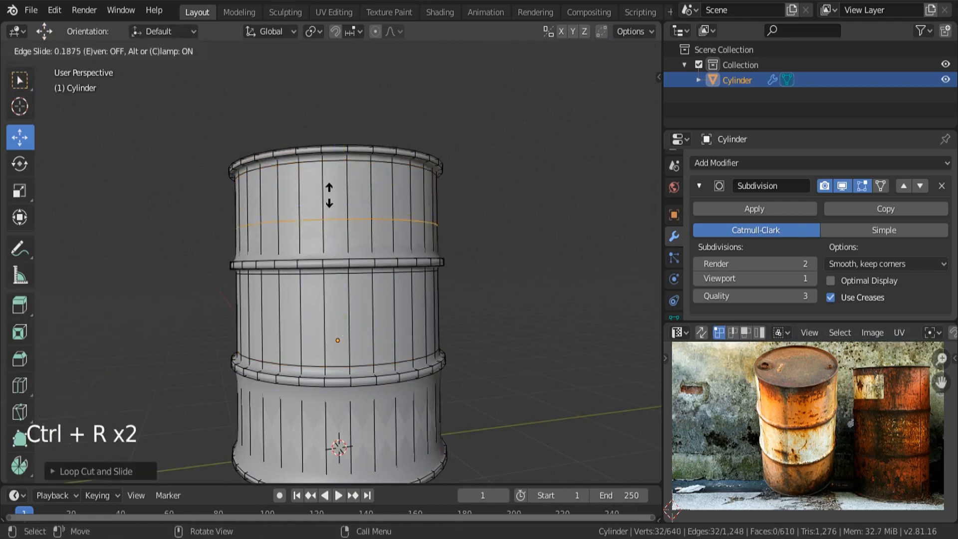
{"action": "left_click", "coordinate": [329, 226]}
Add two loop cuts to the barrel's lower section, one against the lower rib and one against the bottom rim, and return to Object Mode.
{"action": "scroll", "coordinate": [329, 225], "scroll_direction": "down", "scroll_amount": 3}
{"action": "scroll", "coordinate": [344, 299], "scroll_direction": "up", "scroll_amount": 3}
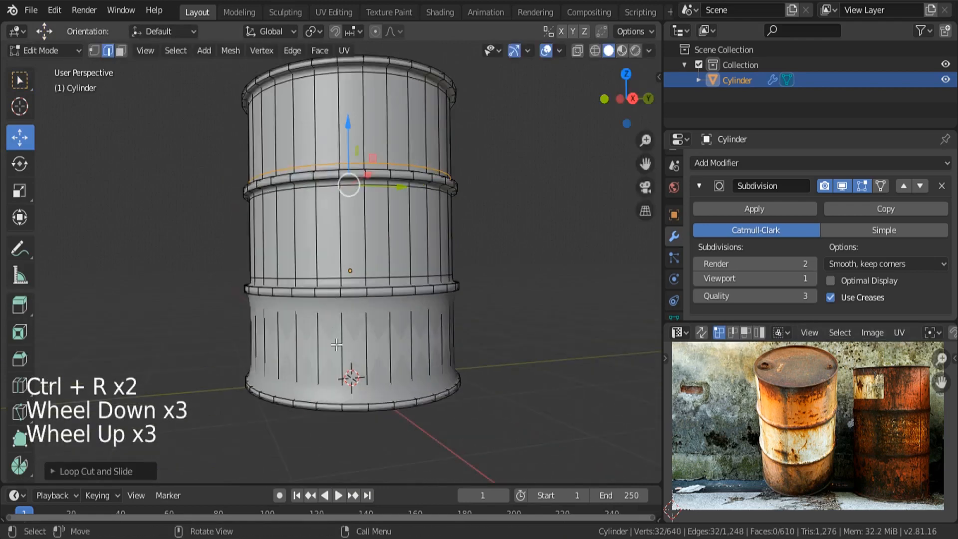
{"action": "key", "text": "ctrl+r"}
{"action": "left_click", "coordinate": [344, 338]}
{"action": "left_click", "coordinate": [345, 321]}
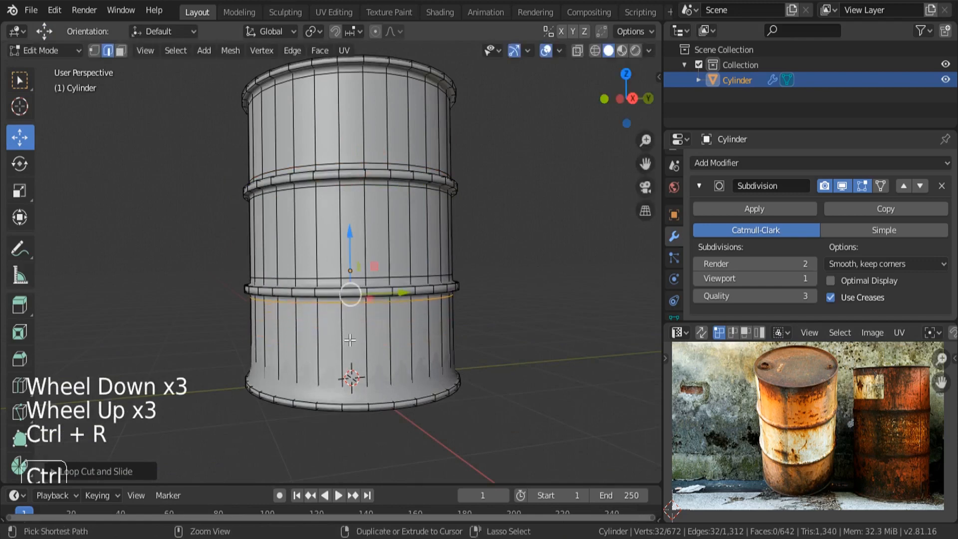
{"action": "key", "text": "ctrl+r"}
{"action": "left_click", "coordinate": [348, 336]}
{"action": "left_click", "coordinate": [347, 383]}
{"action": "key", "text": "Tab"}
{"action": "scroll", "coordinate": [339, 336], "scroll_direction": "down", "scroll_amount": 2}
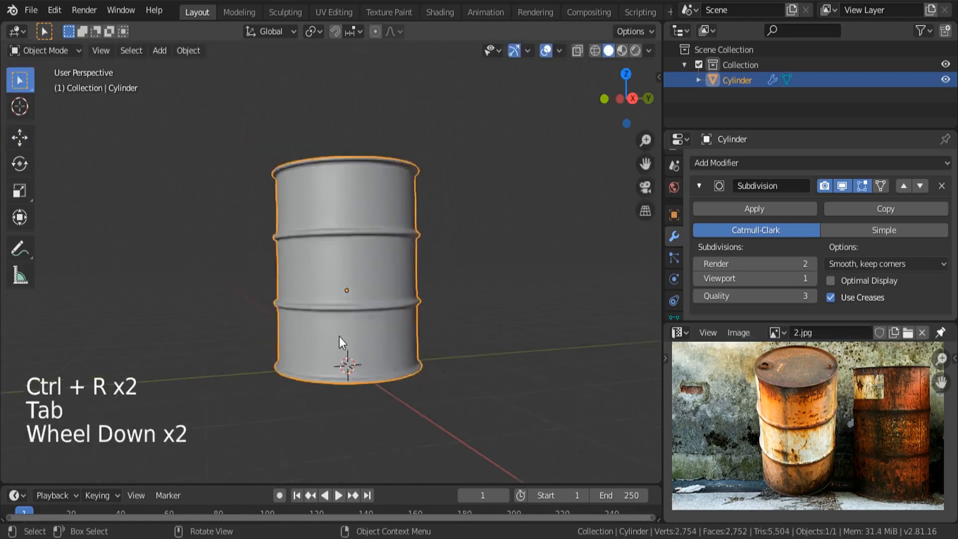
Inspect the barrel's proportions from several angles and scale it slightly taller along Z.
{"action": "scroll", "coordinate": [339, 336], "scroll_direction": "down", "scroll_amount": 2}
{"action": "middle_click_drag", "start_coordinate": [339, 336], "coordinate": [307, 382]}
{"action": "key", "text": "KP_Decimal"}
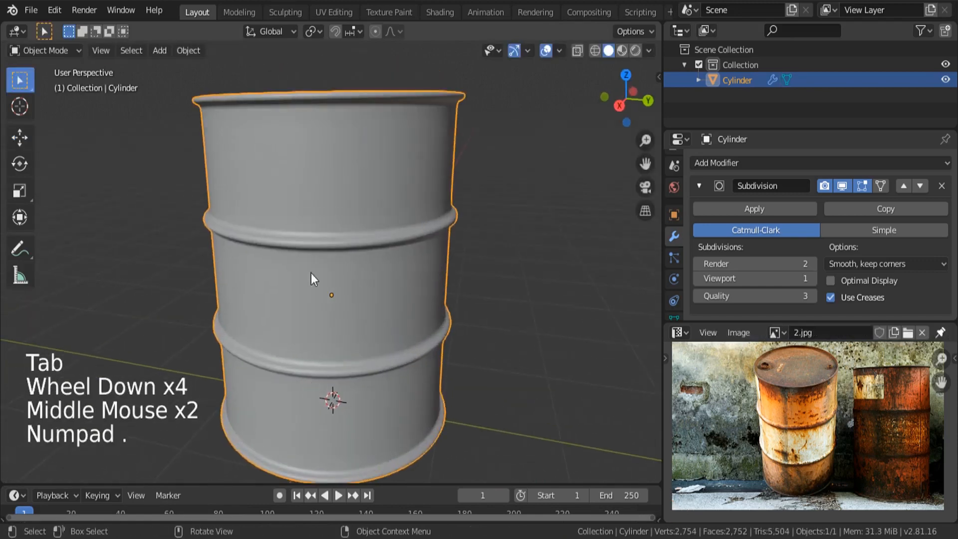
{"action": "scroll", "coordinate": [310, 273], "scroll_direction": "down", "scroll_amount": 3}
{"action": "middle_click_drag", "start_coordinate": [310, 274], "coordinate": [374, 315]}
{"action": "middle_click_drag", "start_coordinate": [374, 315], "coordinate": [397, 319]}
{"action": "middle_click_drag", "start_coordinate": [426, 388], "coordinate": [414, 361]}
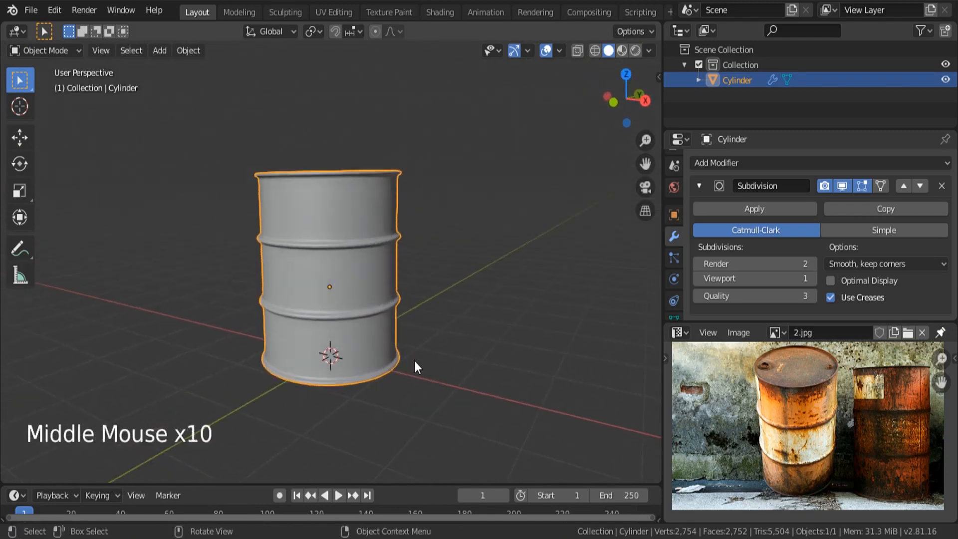
{"action": "key", "text": "s"}
{"action": "key", "text": "z"}
{"action": "left_click", "coordinate": [455, 394]}
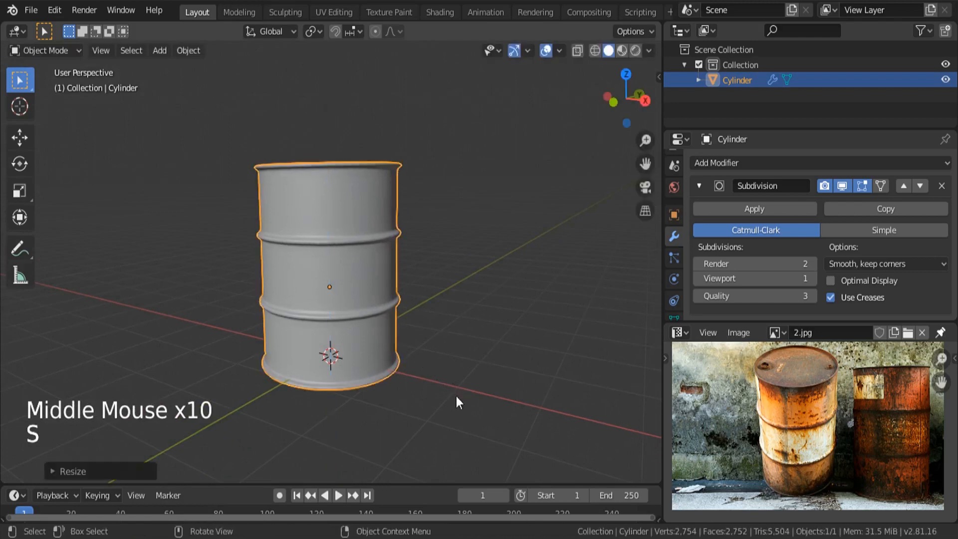
Move the barrel slightly along the Z axis with the Move tool.
{"action": "left_click", "coordinate": [20, 137]}
{"action": "scroll", "coordinate": [379, 260], "scroll_direction": "down", "scroll_amount": 4}
{"action": "scroll", "coordinate": [369, 260], "scroll_direction": "up", "scroll_amount": 4}
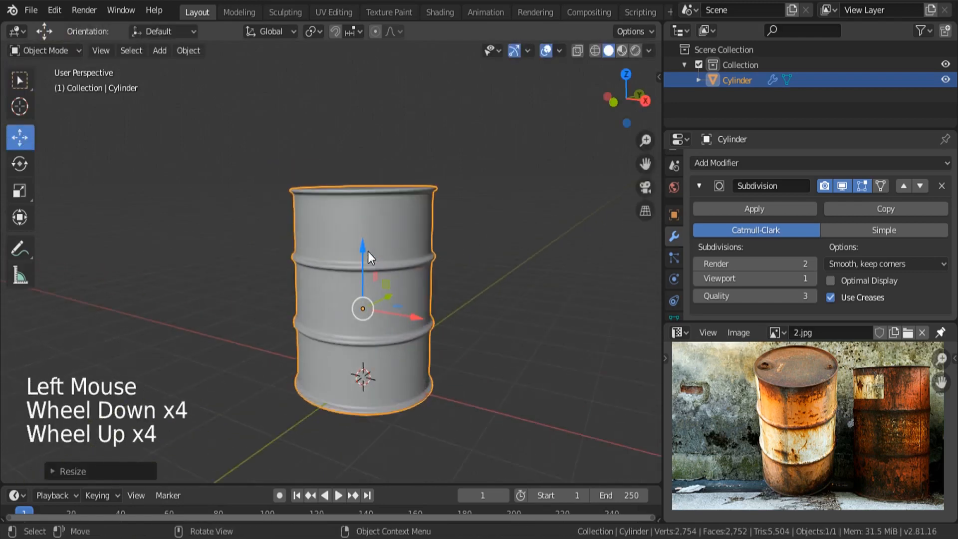
{"action": "left_click_drag", "start_coordinate": [367, 251], "coordinate": [364, 249]}
Enlarge the reference photo around the barrel's lid, and select the model's top and bottom cap faces in face select mode.
{"action": "middle_click_drag", "start_coordinate": [372, 246], "coordinate": [313, 292]}
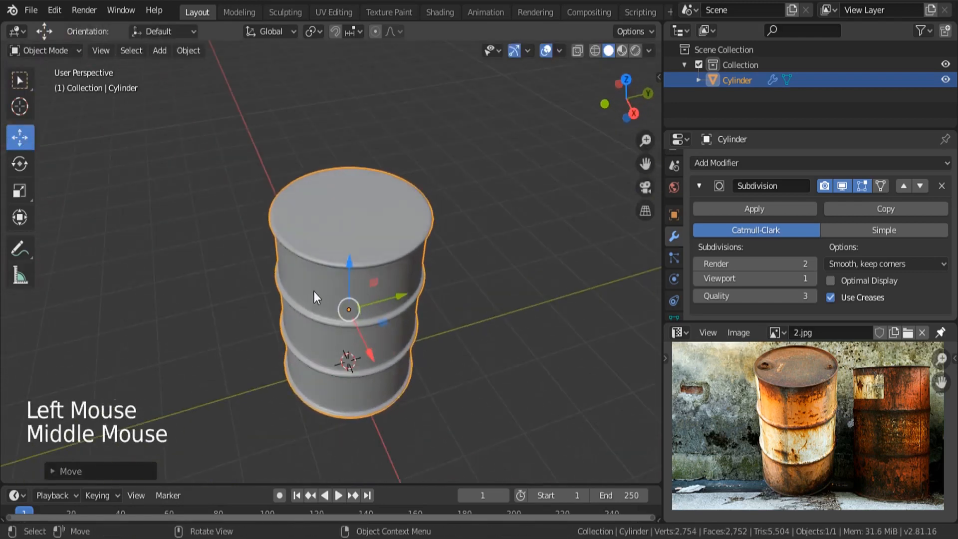
{"action": "scroll", "coordinate": [686, 384], "scroll_direction": "up", "scroll_amount": 4}
{"action": "middle_click_drag", "start_coordinate": [793, 379], "coordinate": [791, 463]}
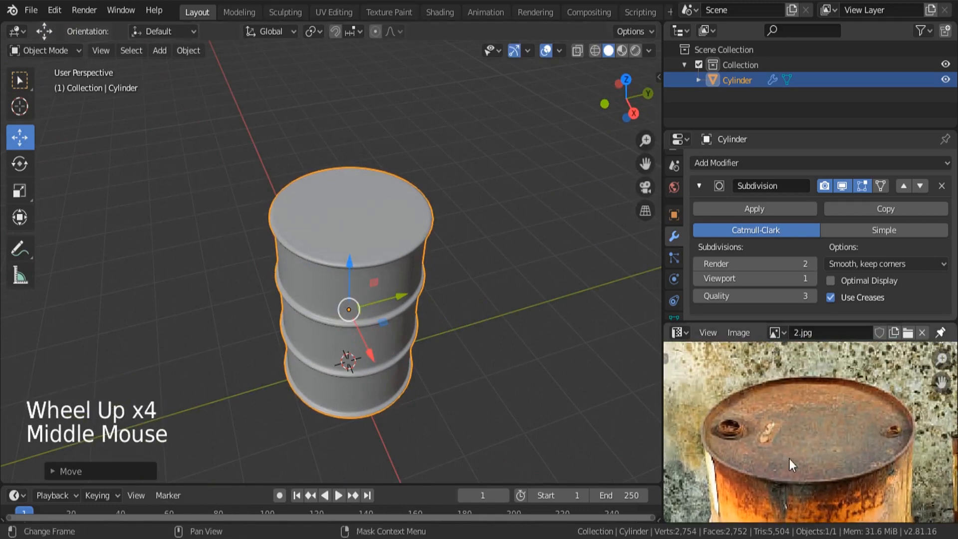
{"action": "key", "text": "Tab"}
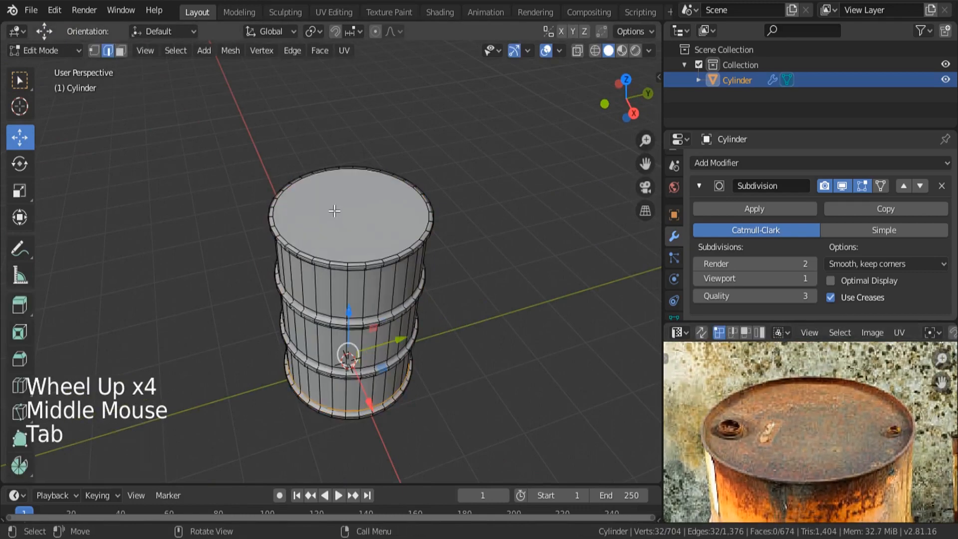
{"action": "left_click", "coordinate": [120, 51]}
{"action": "left_click", "coordinate": [358, 223]}
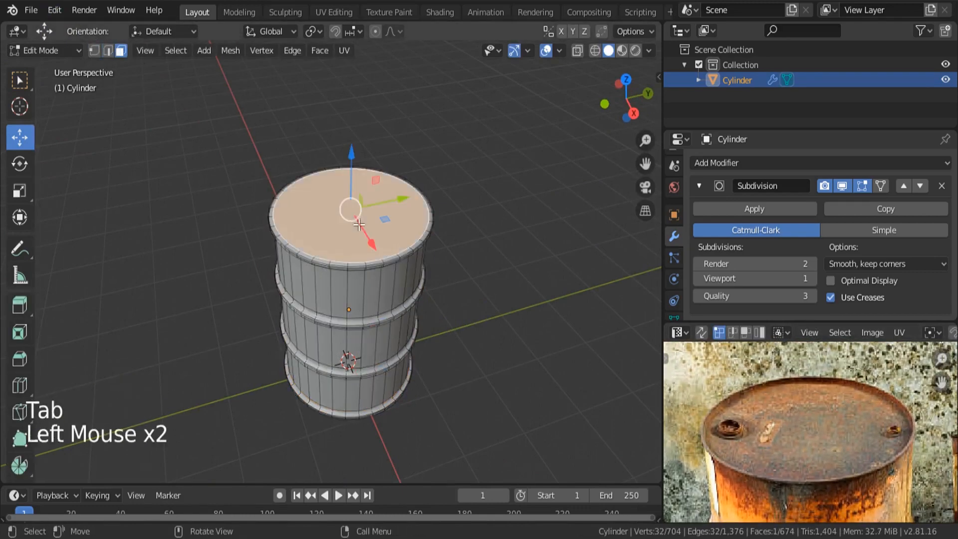
{"action": "middle_click_drag", "start_coordinate": [387, 270], "coordinate": [388, 293]}
{"action": "left_click", "coordinate": [388, 294], "text": "shift"}
{"action": "middle_click_drag", "start_coordinate": [447, 220], "coordinate": [459, 359]}
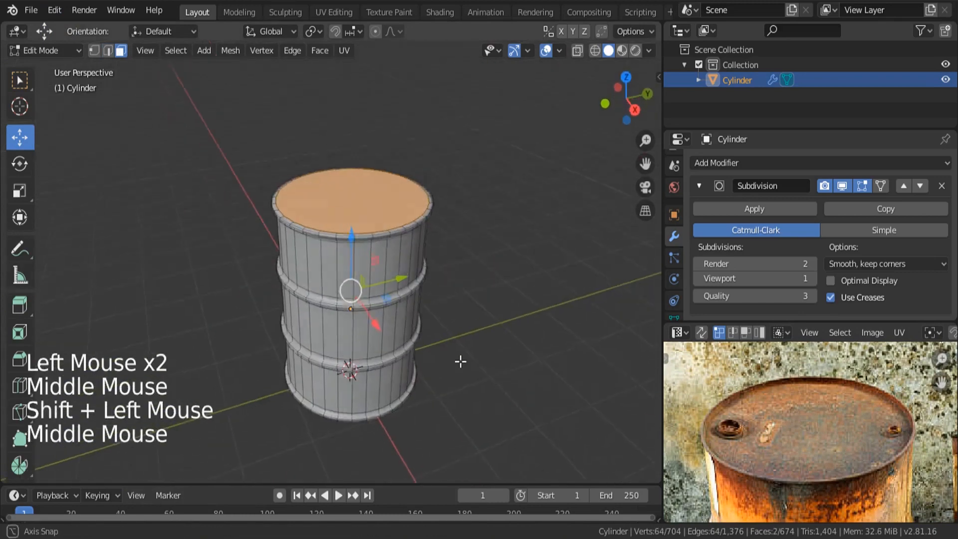
Extrude both cap faces in place, scale them inward along Z to recess them, and scale them uniformly by about 0.94.
{"action": "key", "text": "e"}
{"action": "right_click", "coordinate": [520, 347]}
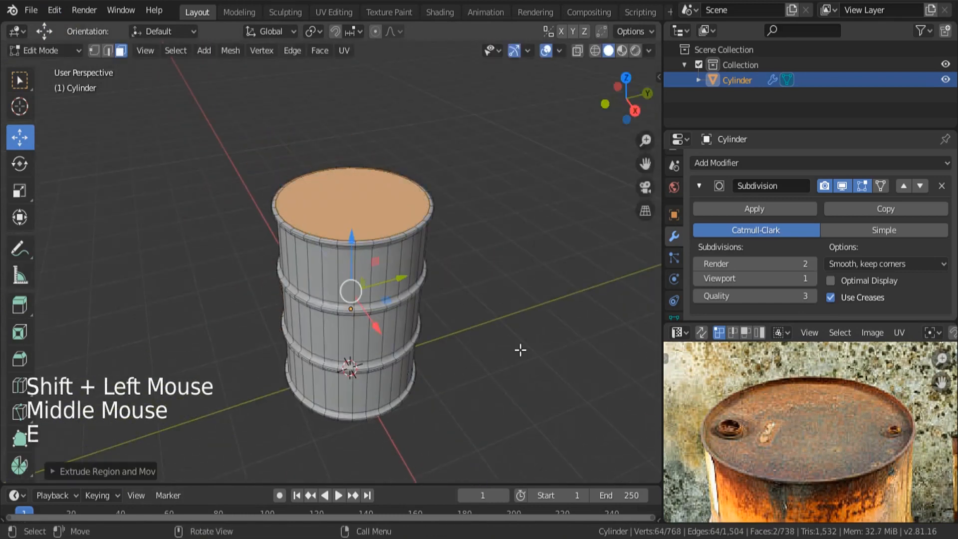
{"action": "key", "text": "s"}
{"action": "key", "text": "z"}
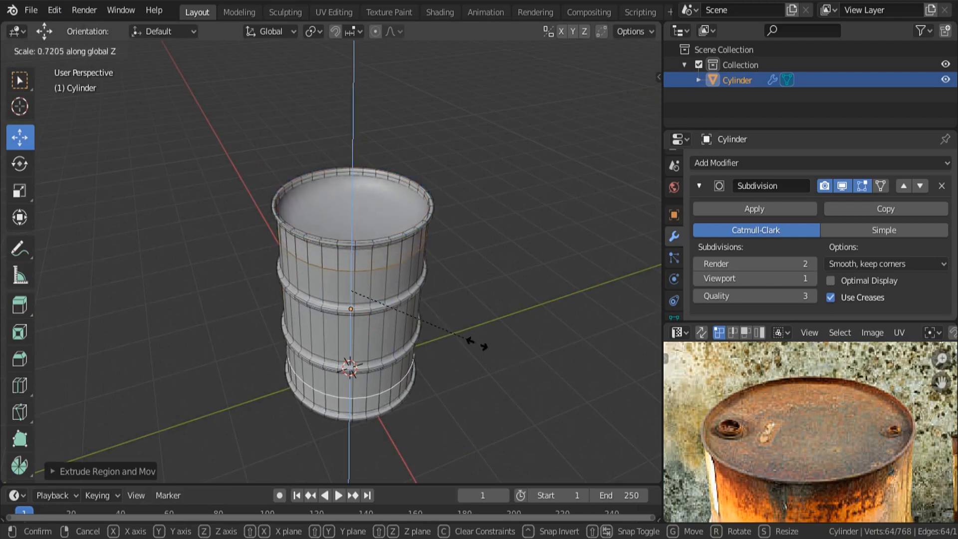
{"action": "left_click", "coordinate": [501, 378]}
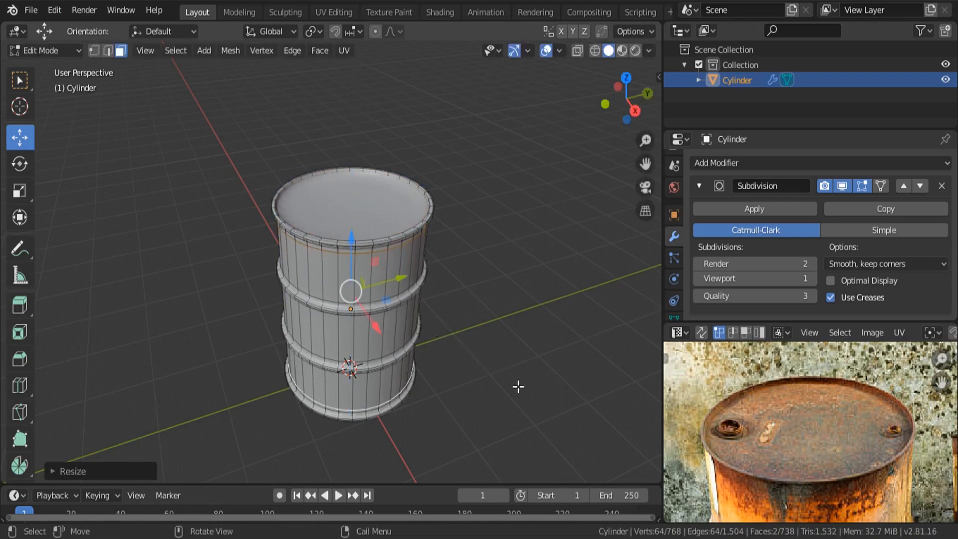
{"action": "key", "text": "s"}
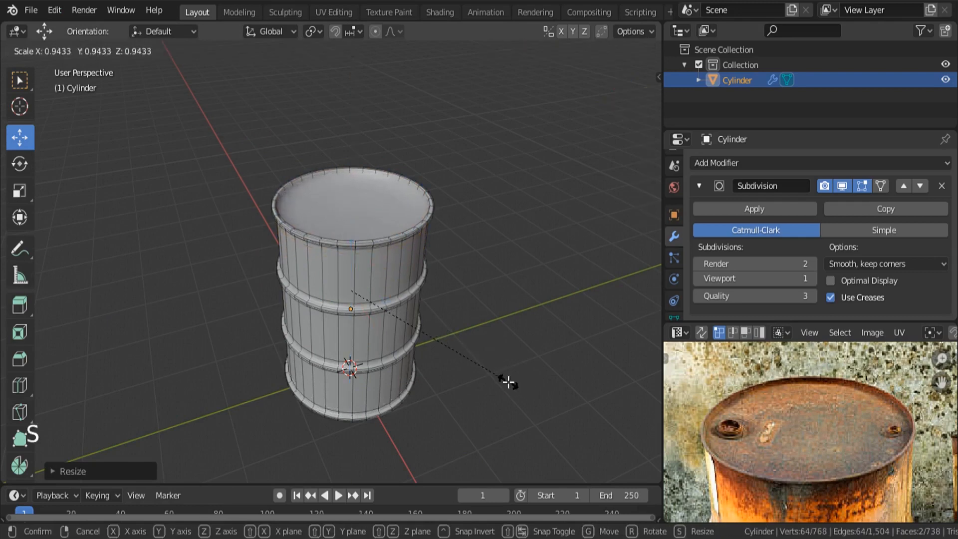
{"action": "left_click", "coordinate": [507, 381]}
Select the recessed top lid face and turn off the Subdivision modifier's viewport display.
{"action": "middle_click_drag", "start_coordinate": [428, 322], "coordinate": [394, 163]}
{"action": "left_click", "coordinate": [323, 282]}
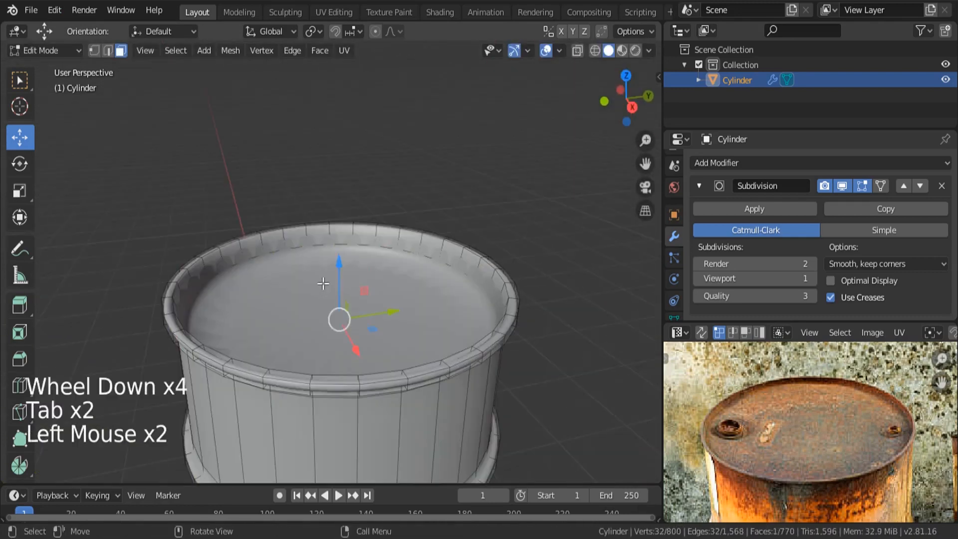
{"action": "scroll", "coordinate": [345, 257], "scroll_direction": "up", "scroll_amount": 1}
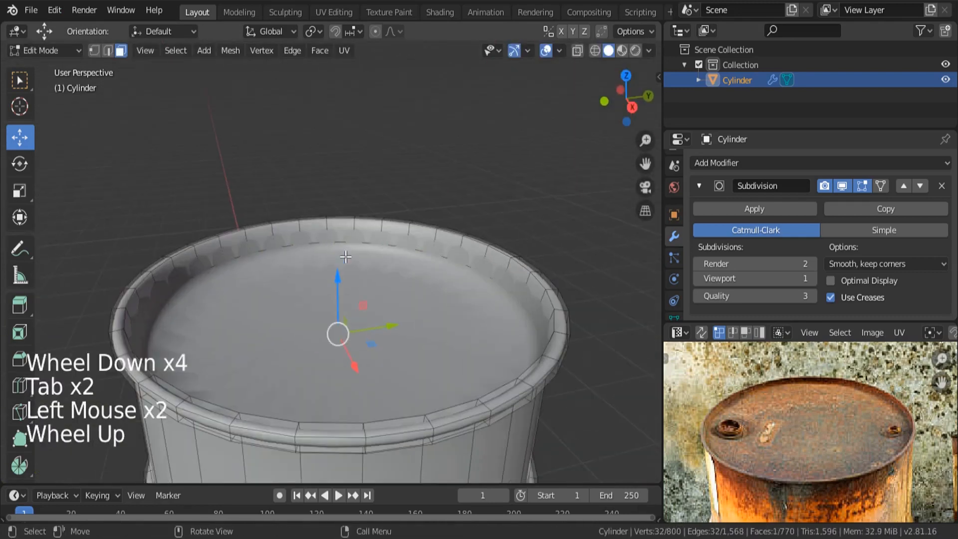
{"action": "left_click", "coordinate": [845, 186]}
{"action": "scroll", "coordinate": [218, 301], "scroll_direction": "up", "scroll_amount": 4}
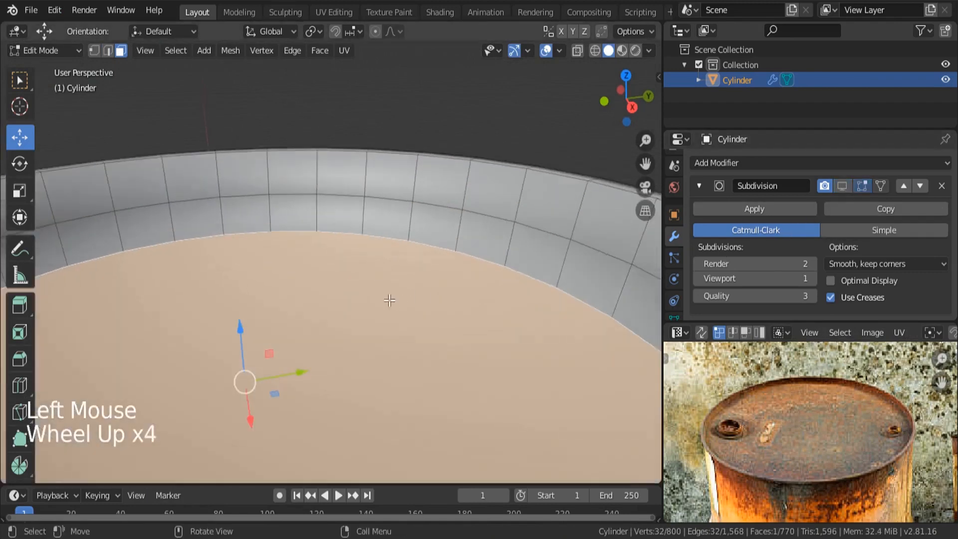
Raise the lid face and the narrow ring of faces around it slightly along Z, and return to Object Mode.
{"action": "middle_click_drag", "start_coordinate": [235, 310], "coordinate": [218, 302]}
{"action": "left_click_drag", "start_coordinate": [205, 312], "coordinate": [207, 265]}
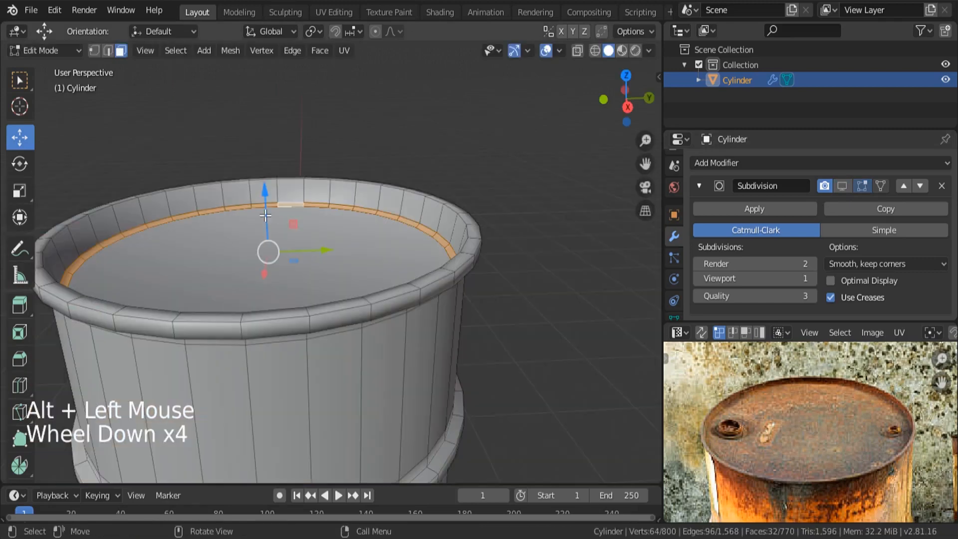
{"action": "left_click_drag", "start_coordinate": [265, 215], "coordinate": [270, 204]}
{"action": "key", "text": "Tab"}
{"action": "scroll", "coordinate": [367, 207], "scroll_direction": "down", "scroll_amount": 5}
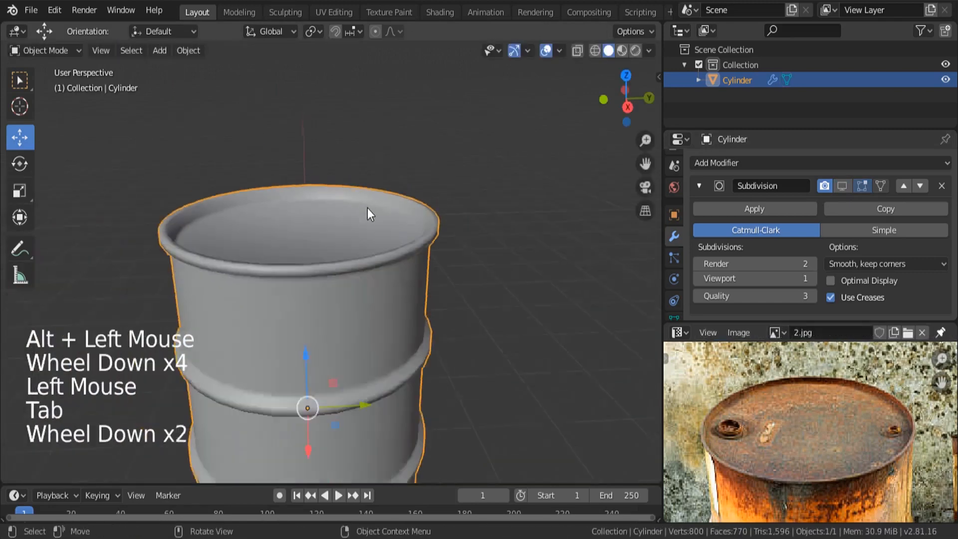
Select the barrel's top lid face in Edit Mode, extrude it in place and scale it down to a small centred disc.
{"action": "middle_click_drag", "start_coordinate": [367, 207], "coordinate": [365, 405]}
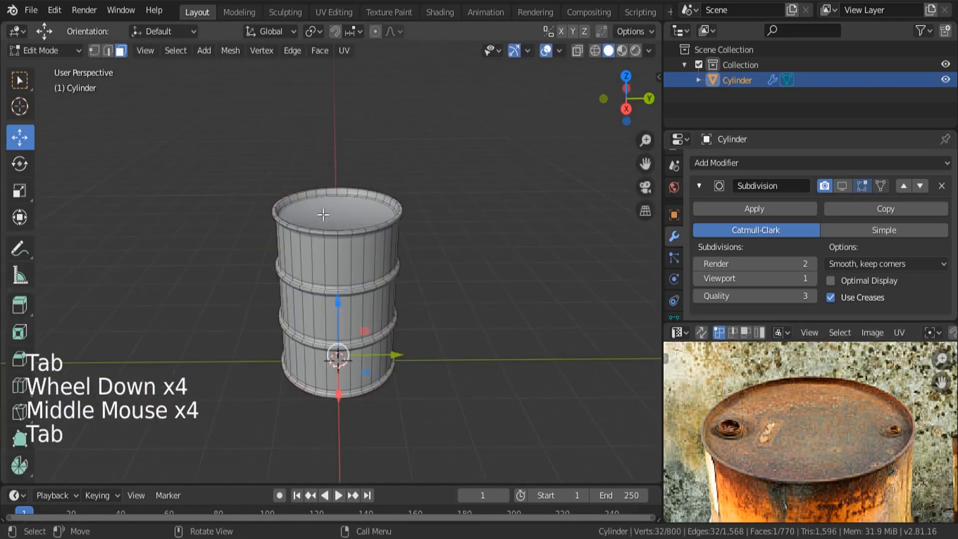
{"action": "scroll", "coordinate": [329, 216], "scroll_direction": "up", "scroll_amount": 4}
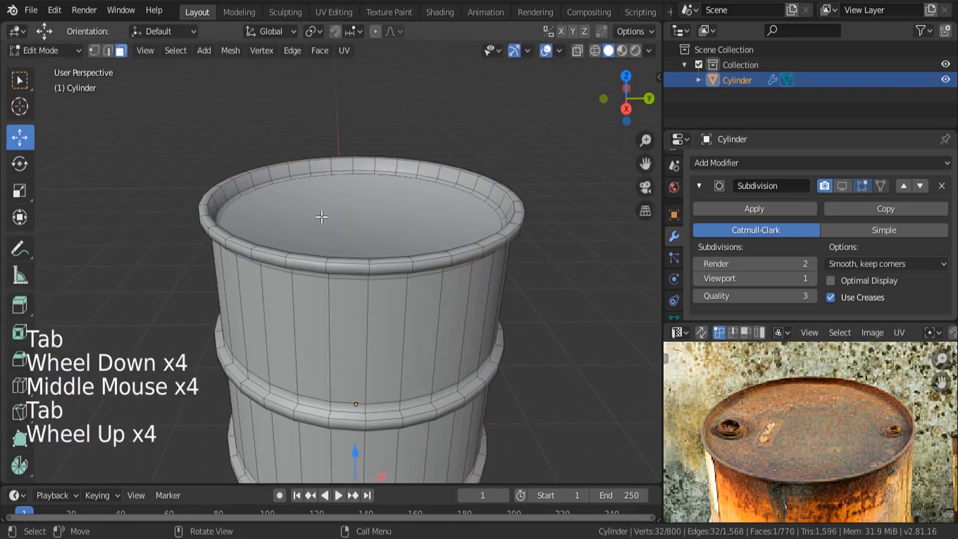
{"action": "scroll", "coordinate": [347, 197], "scroll_direction": "up", "scroll_amount": 3}
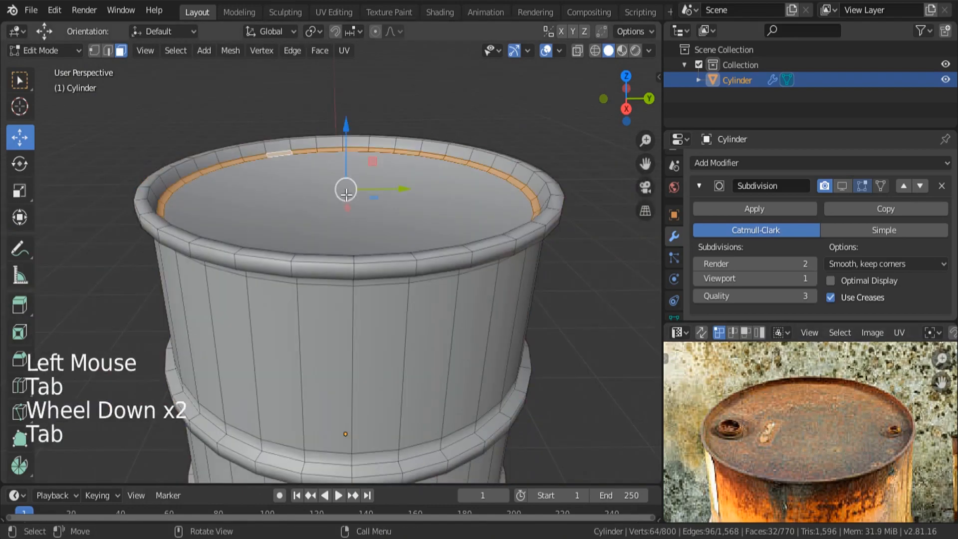
{"action": "middle_click_drag", "start_coordinate": [349, 199], "coordinate": [362, 252]}
{"action": "left_click", "coordinate": [440, 280]}
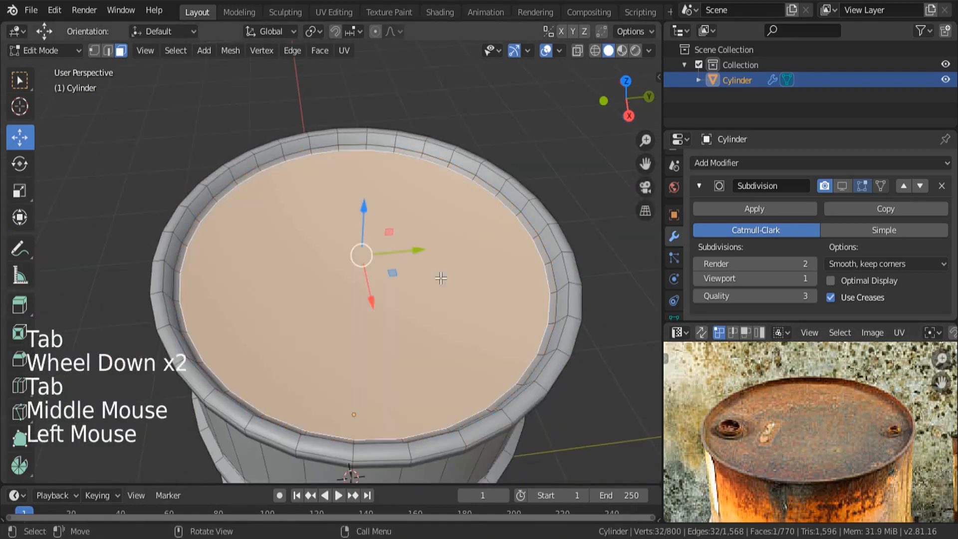
{"action": "scroll", "coordinate": [472, 256], "scroll_direction": "down", "scroll_amount": 3}
{"action": "key", "text": "e"}
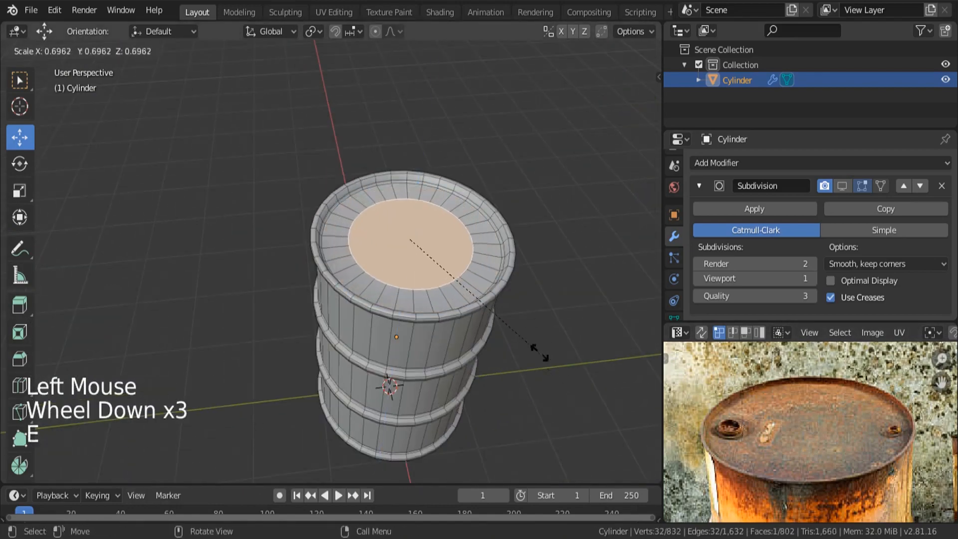
{"action": "left_click", "coordinate": [446, 274]}
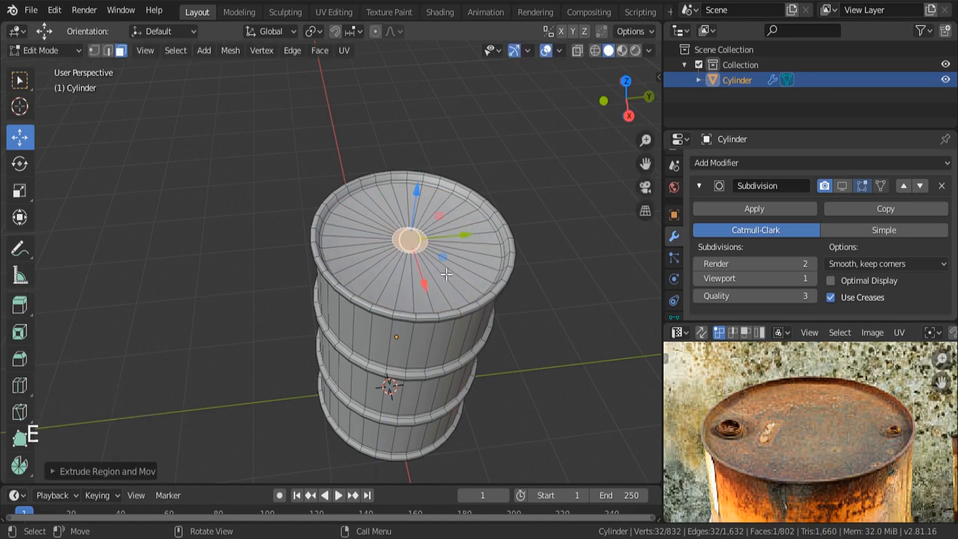
Move the small disc along Y close to the barrel's rim and delete its face to open a round hole.
{"action": "left_click_drag", "start_coordinate": [465, 235], "coordinate": [403, 250]}
{"action": "middle_click_drag", "start_coordinate": [424, 289], "coordinate": [345, 266]}
{"action": "key", "text": "KP_Decimal"}
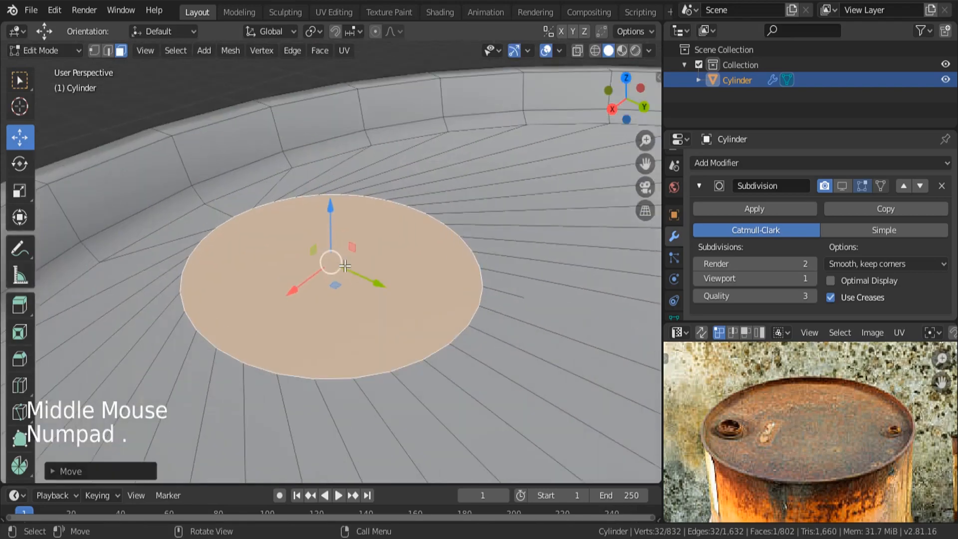
{"action": "scroll", "coordinate": [369, 264], "scroll_direction": "down", "scroll_amount": 3}
{"action": "key", "text": "x"}
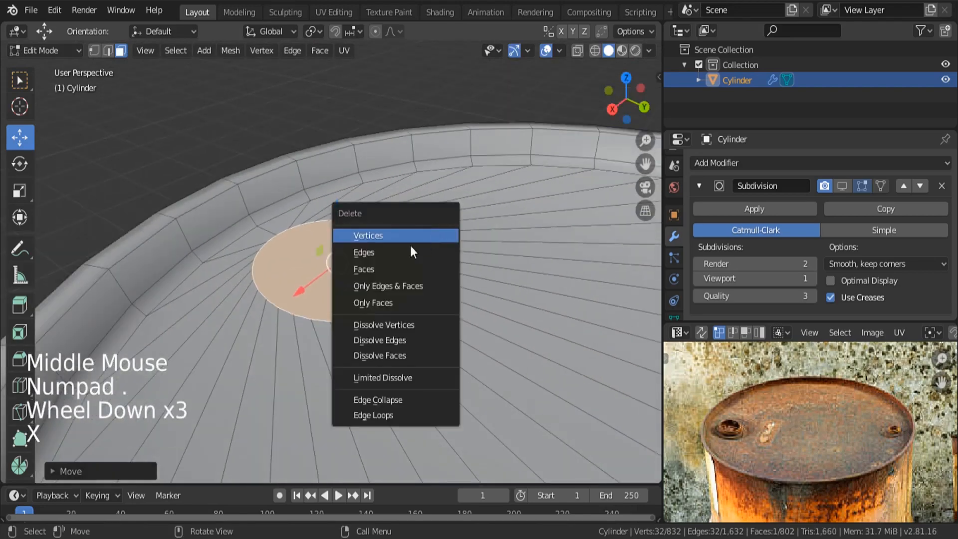
{"action": "left_click", "coordinate": [370, 269]}
Duplicate the hole's edge loop in place, nudge the copy along Z, and extrude it upward into a short collar.
{"action": "left_click", "coordinate": [107, 51]}
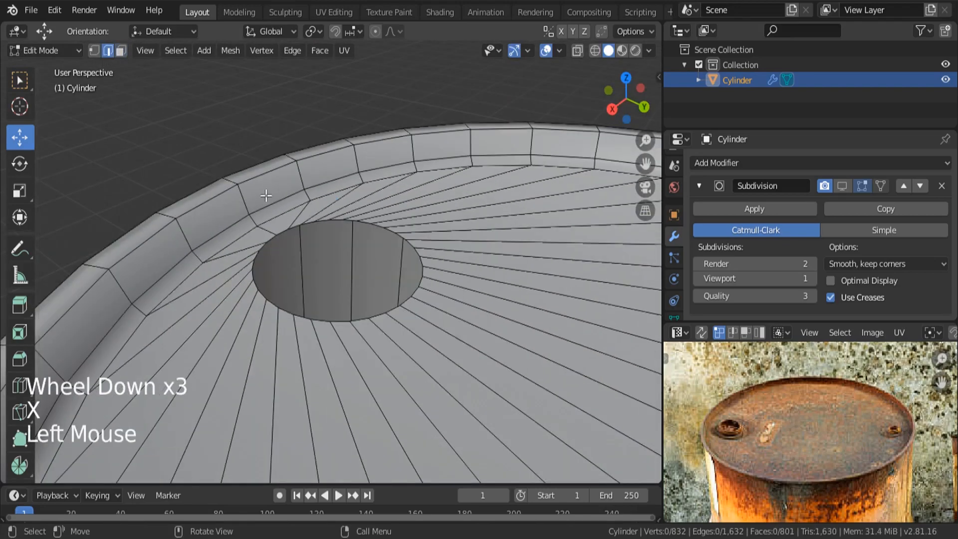
{"action": "left_click", "coordinate": [272, 239], "text": "alt"}
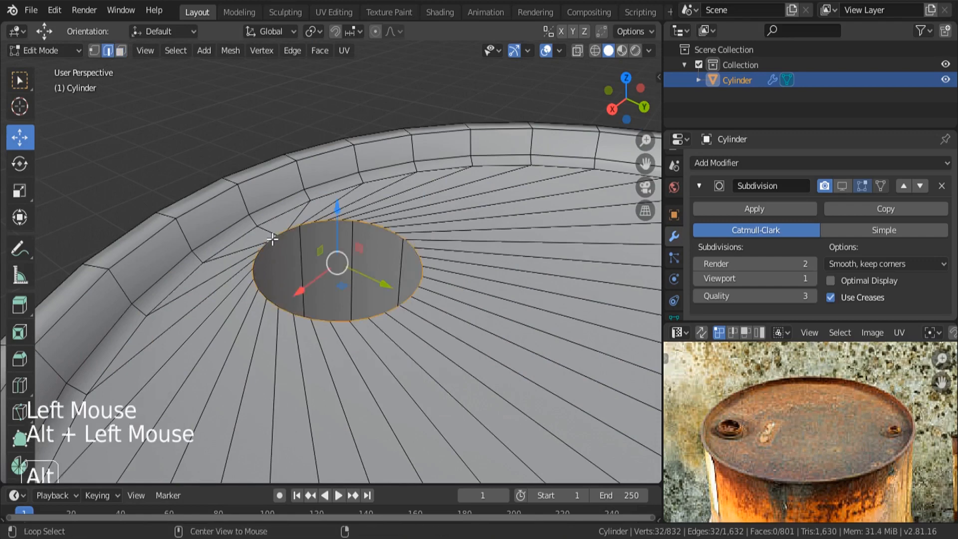
{"action": "middle_click_drag", "start_coordinate": [425, 255], "coordinate": [383, 295]}
{"action": "key", "text": "shift+d"}
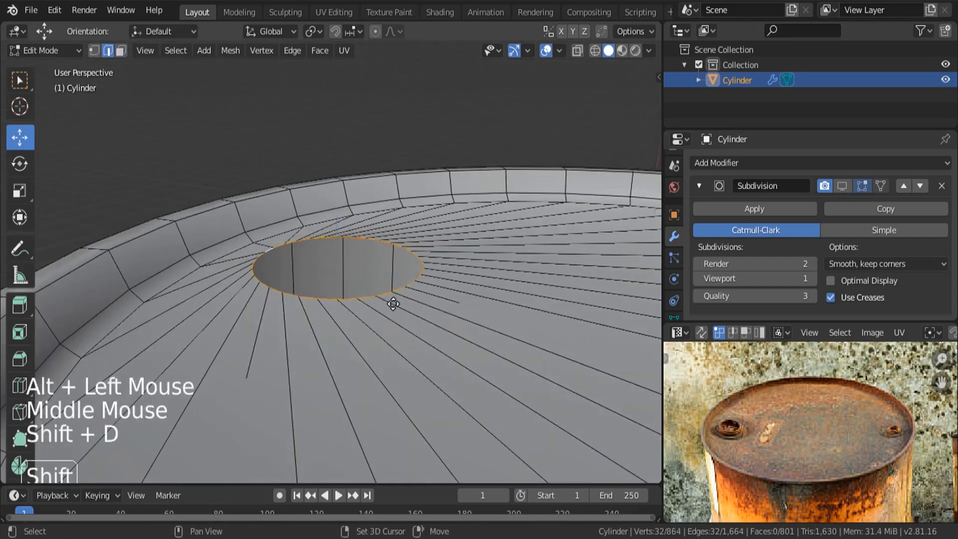
{"action": "right_click", "coordinate": [364, 209]}
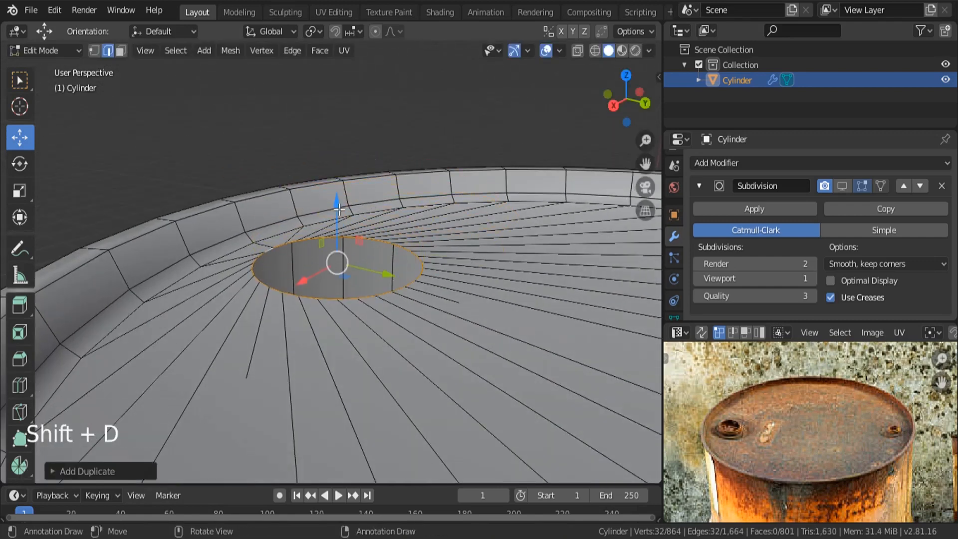
{"action": "left_click_drag", "start_coordinate": [337, 207], "coordinate": [369, 250]}
{"action": "key", "text": "e"}
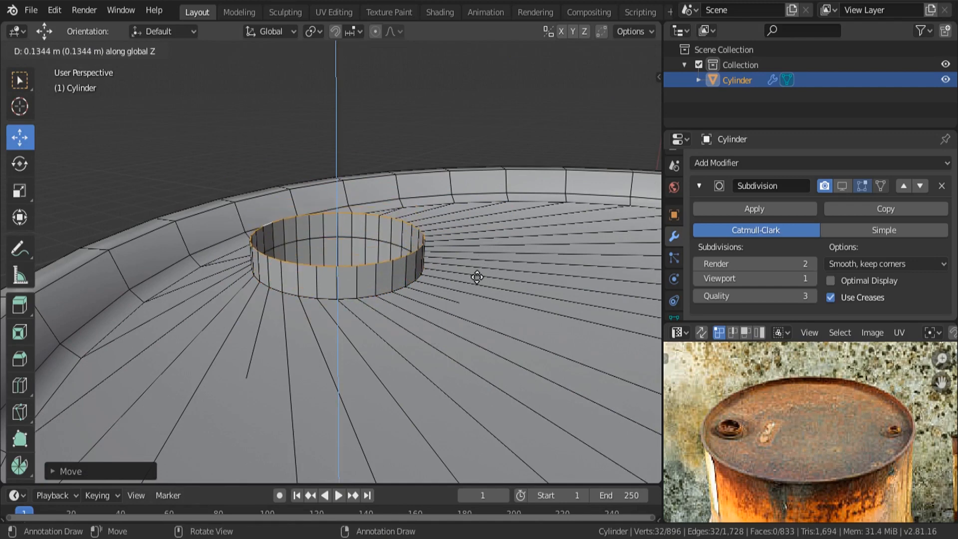
{"action": "left_click", "coordinate": [474, 288]}
Extrude the collar's upper edge loop inward by scaling it to form a narrow ledge, and fine-tune the ledge's width.
{"action": "middle_click_drag", "start_coordinate": [401, 283], "coordinate": [481, 380]}
{"action": "key", "text": "e"}
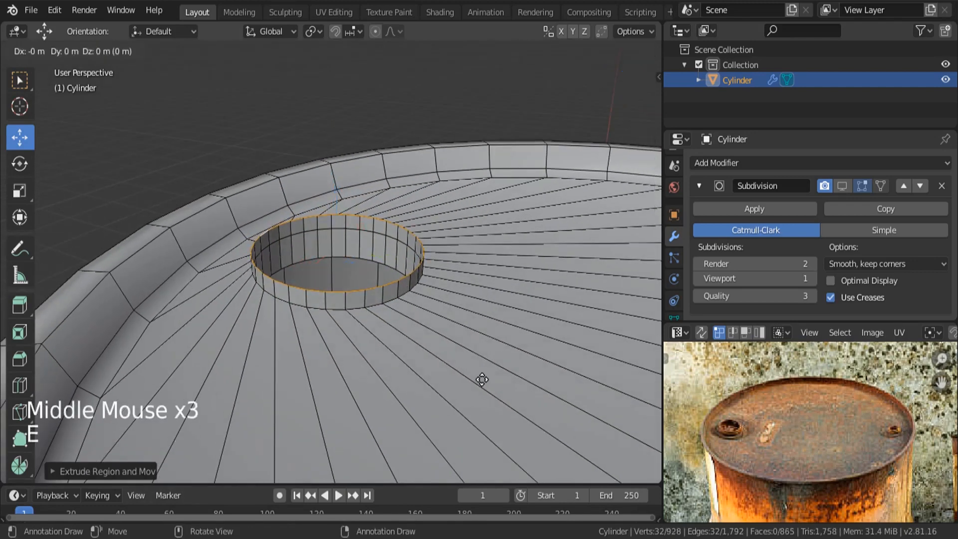
{"action": "key", "text": "s"}
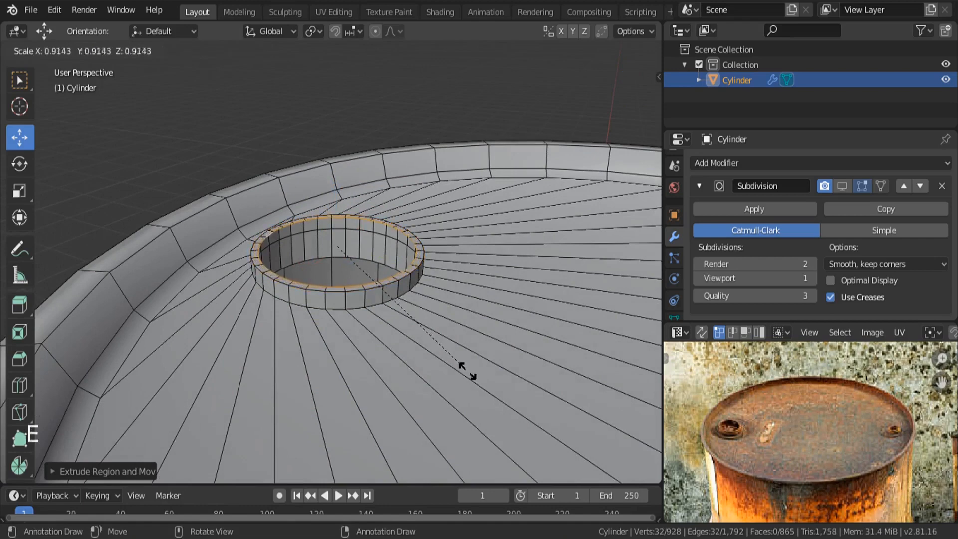
{"action": "left_click", "coordinate": [457, 365]}
{"action": "middle_click_drag", "start_coordinate": [455, 363], "coordinate": [438, 345]}
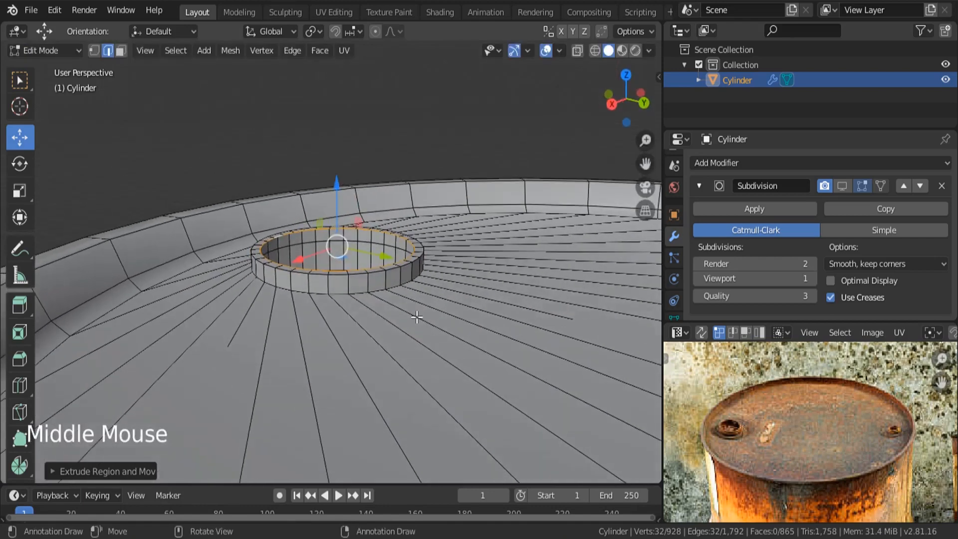
{"action": "scroll", "coordinate": [369, 272], "scroll_direction": "up", "scroll_amount": 1}
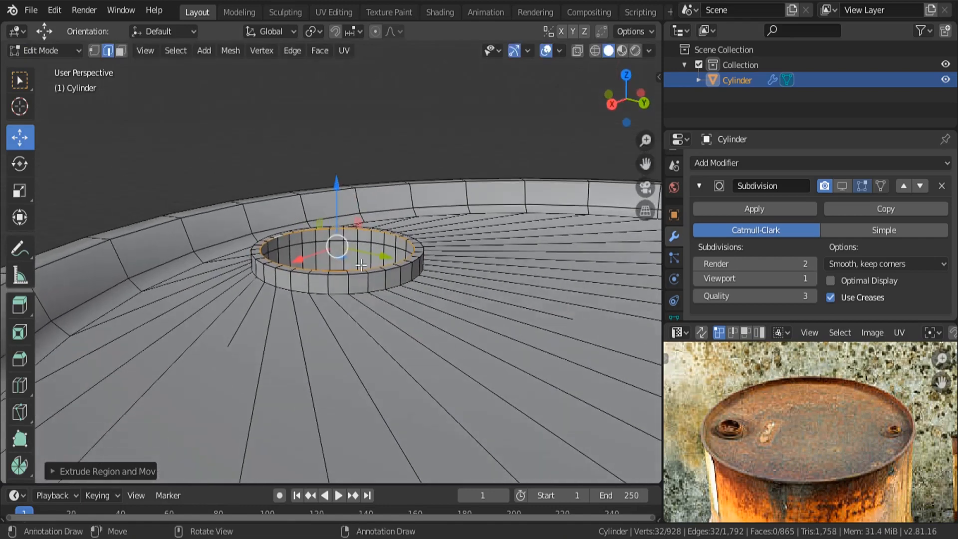
{"action": "key", "text": "s"}
{"action": "left_click", "coordinate": [451, 355]}
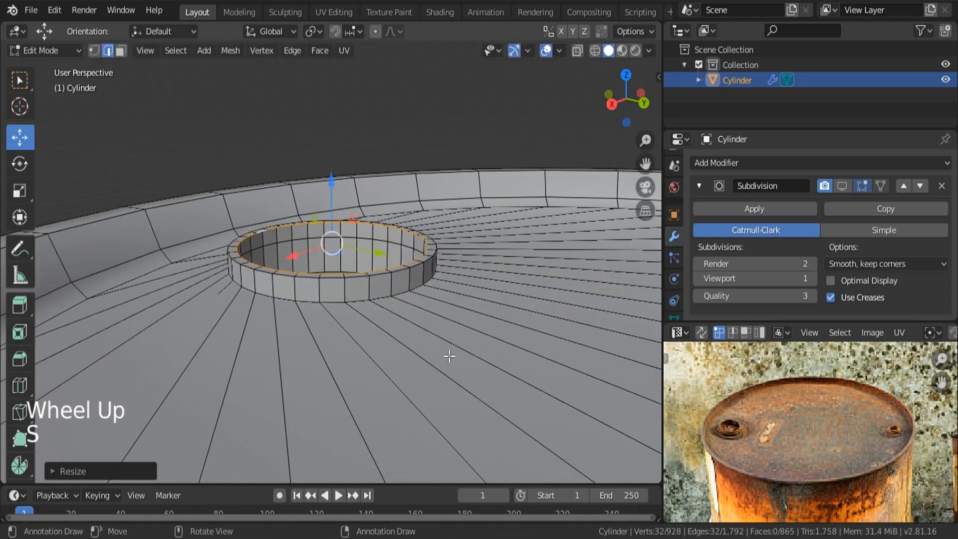
Extrude the ledge's inner loop upward into a second tier and extrude that tier's top edge slightly inward.
{"action": "key", "text": "e"}
{"action": "left_click", "coordinate": [451, 334]}
{"action": "key", "text": "e"}
{"action": "key", "text": "s"}
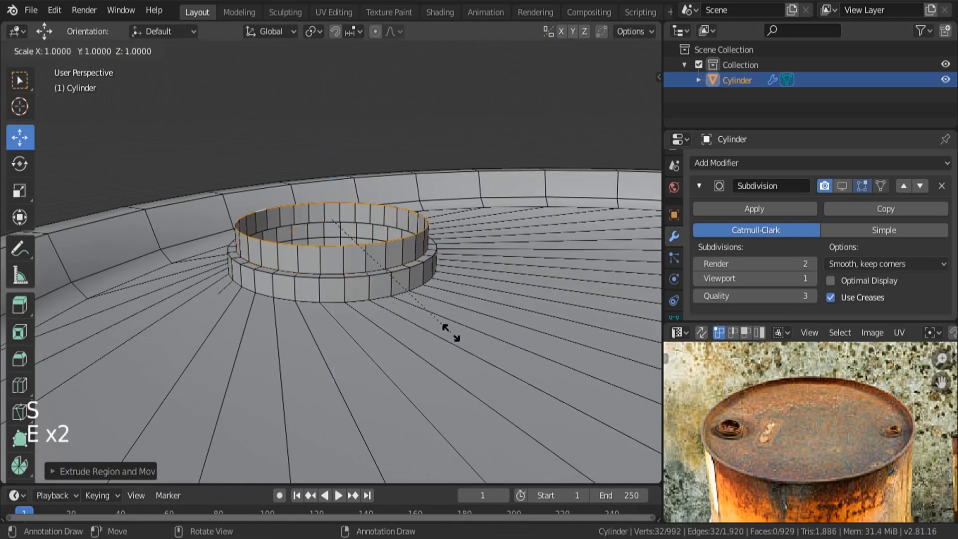
{"action": "left_click", "coordinate": [438, 321]}
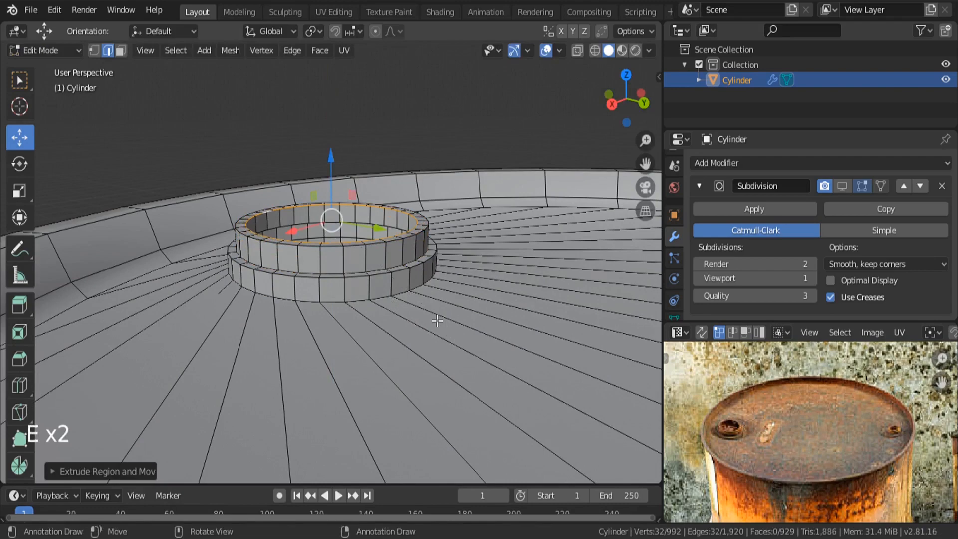
Extrude the second tier's inner edge loop down along Z to form the inside wall of the opening.
{"action": "key", "text": "e"}
{"action": "left_click", "coordinate": [446, 398]}
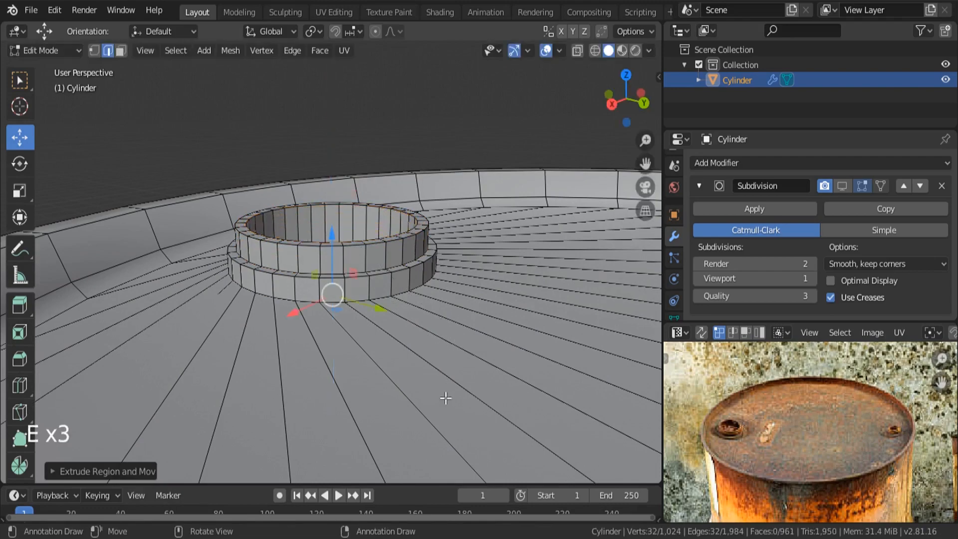
{"action": "middle_click_drag", "start_coordinate": [446, 398], "coordinate": [399, 299]}
{"action": "key", "text": "Tab"}
{"action": "key", "text": "Tab"}
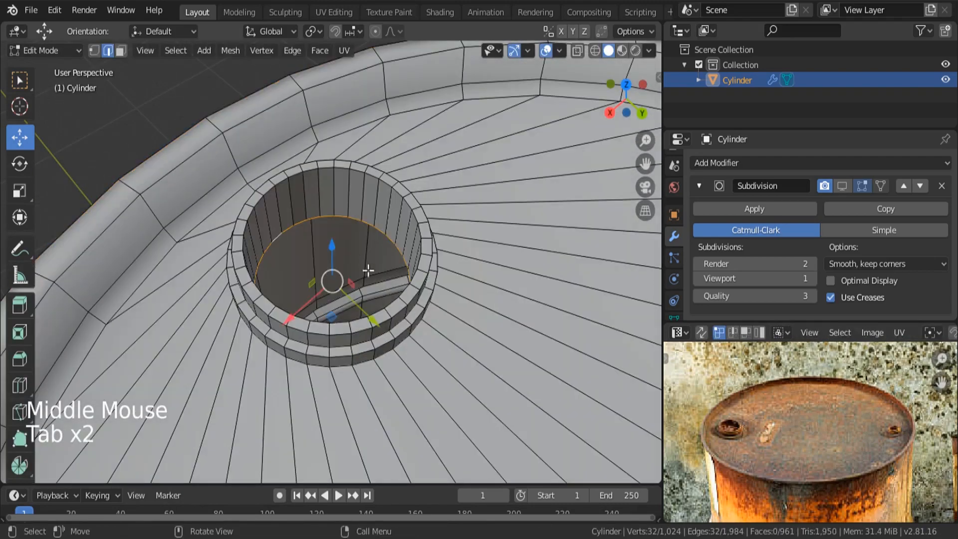
Extrude the inside wall's lower loop inward as a floor, fill the remaining hole with a face, and return to Object Mode.
{"action": "key", "text": "e"}
{"action": "key", "text": "s"}
{"action": "left_click", "coordinate": [398, 313]}
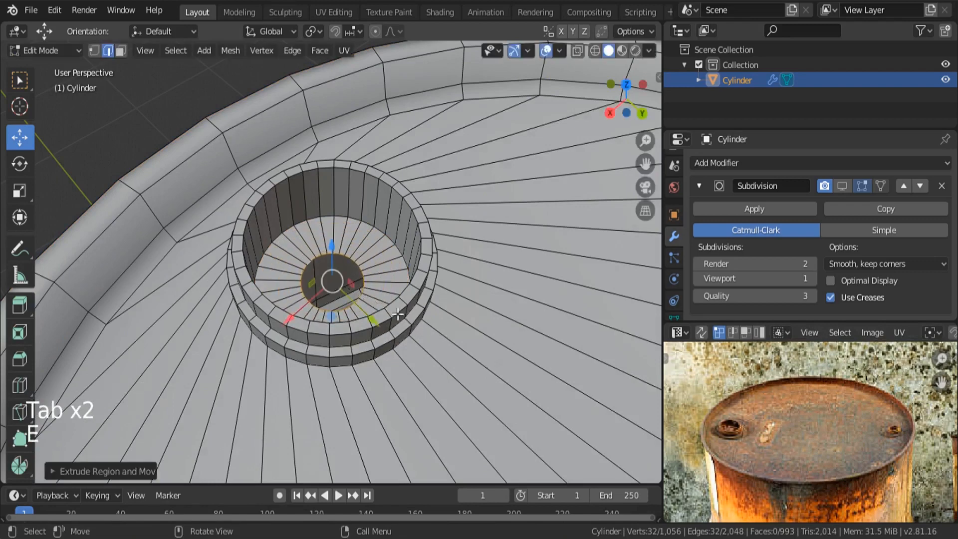
{"action": "key", "text": "f"}
{"action": "key", "text": "Tab"}
Turn the Subdivision modifier's viewport display back on and shade the barrel smooth.
{"action": "scroll", "coordinate": [405, 258], "scroll_direction": "down", "scroll_amount": 4}
{"action": "middle_click_drag", "start_coordinate": [405, 257], "coordinate": [413, 309]}
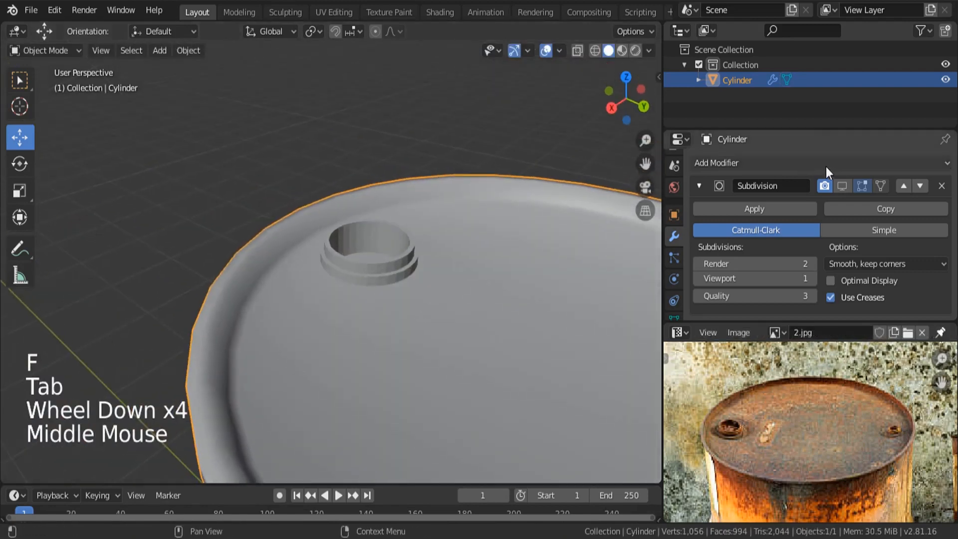
{"action": "left_click", "coordinate": [841, 185]}
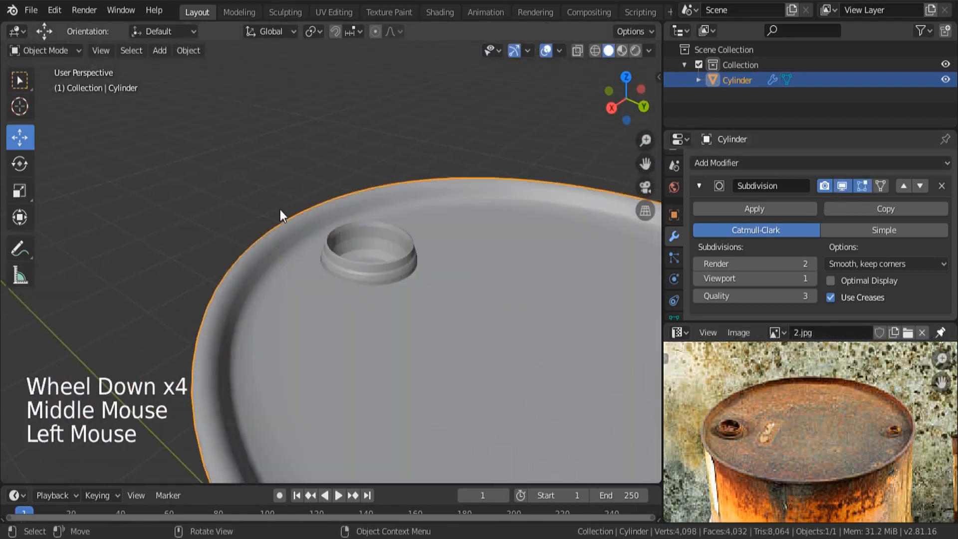
{"action": "scroll", "coordinate": [280, 210], "scroll_direction": "down", "scroll_amount": 4}
{"action": "middle_click_drag", "start_coordinate": [279, 209], "coordinate": [203, 79]}
{"action": "left_click", "coordinate": [189, 50]}
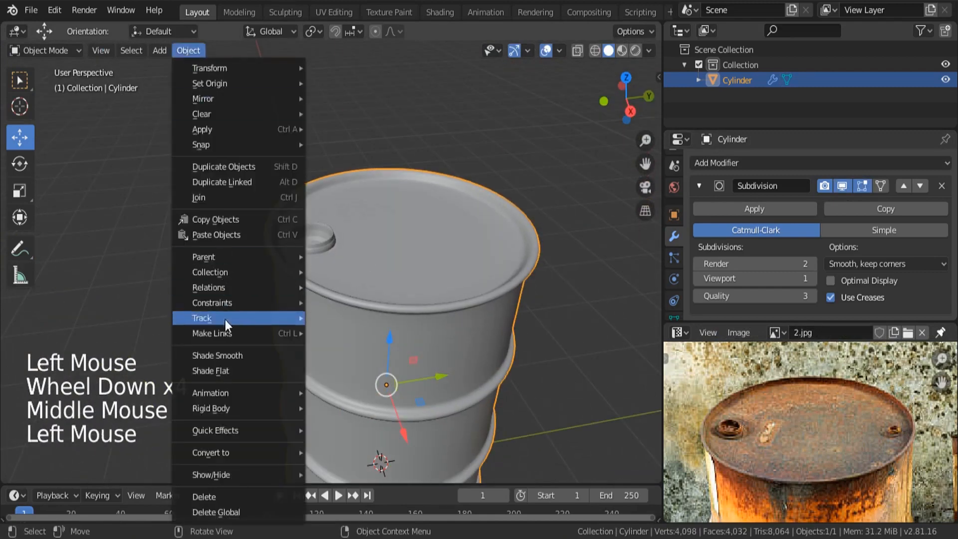
{"action": "left_click", "coordinate": [230, 353]}
Add a loop cut around the collar's lower tier and slide it close to that tier's upper edge.
{"action": "scroll", "coordinate": [310, 224], "scroll_direction": "up", "scroll_amount": 5}
{"action": "middle_click_drag", "start_coordinate": [374, 293], "coordinate": [291, 254]}
{"action": "scroll", "coordinate": [291, 254], "scroll_direction": "up", "scroll_amount": 4}
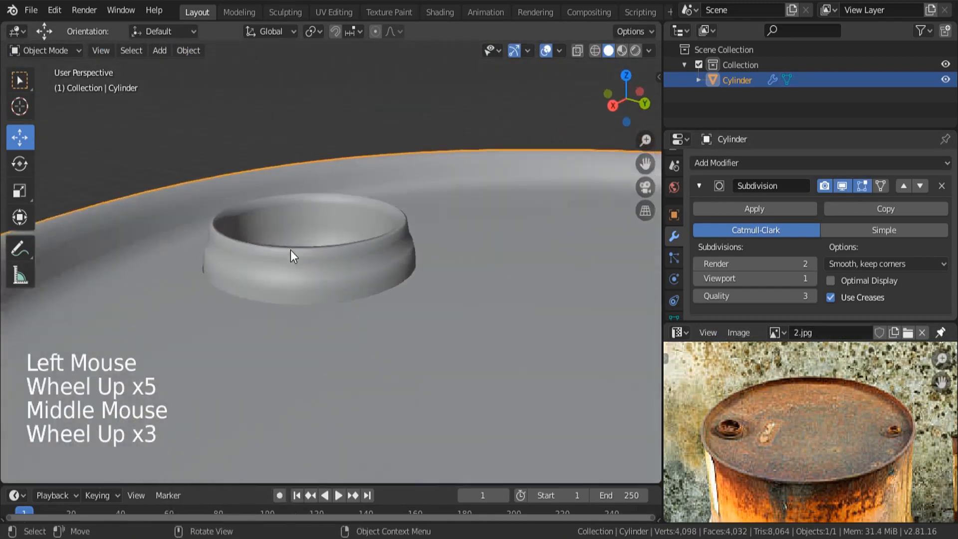
{"action": "key", "text": "Tab"}
{"action": "scroll", "coordinate": [191, 304], "scroll_direction": "up", "scroll_amount": 2}
{"action": "key", "text": "ctrl+r"}
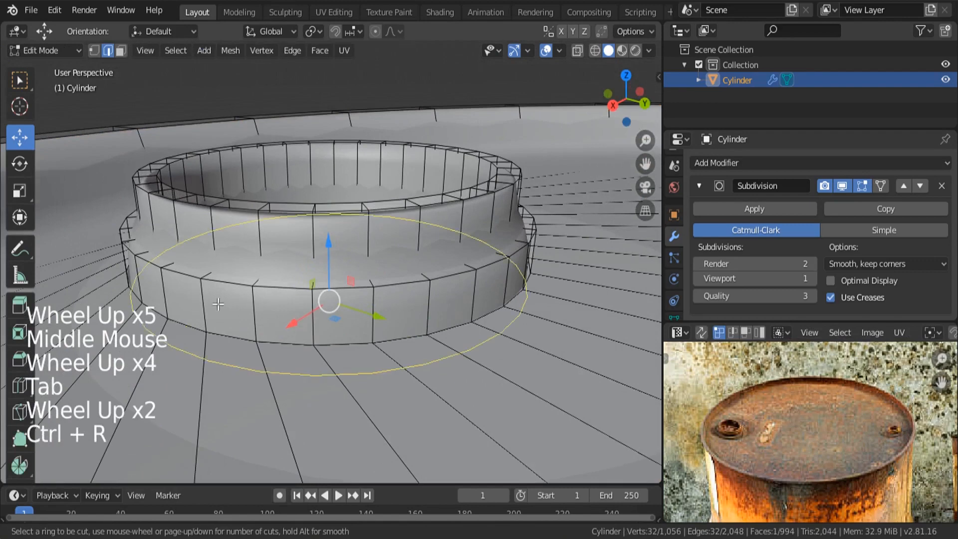
{"action": "left_click", "coordinate": [209, 294]}
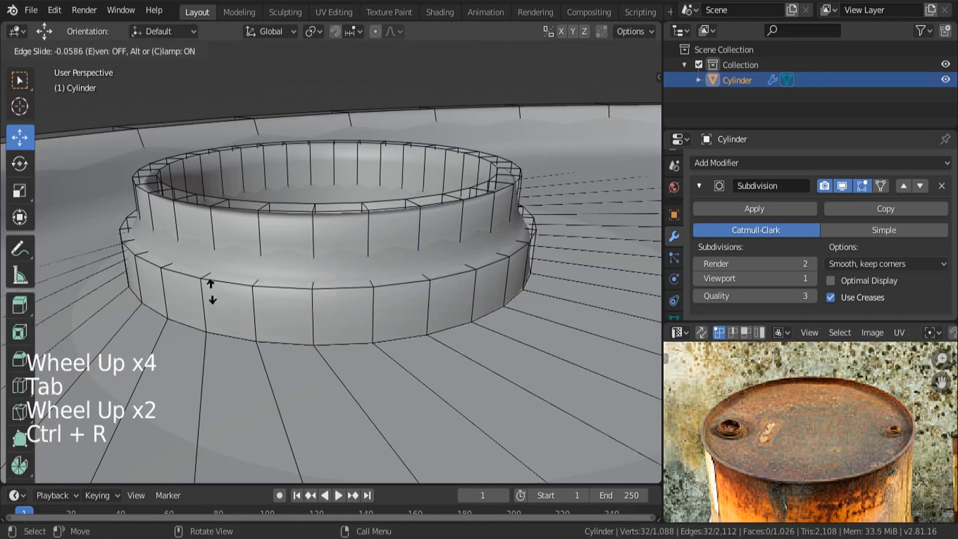
{"action": "left_click", "coordinate": [224, 220]}
Add a loop cut around the collar's upper tier, slide it down towards the tier's base, and check the smoothed shape.
{"action": "scroll", "coordinate": [197, 226], "scroll_direction": "up", "scroll_amount": 2}
{"action": "key", "text": "ctrl+r"}
{"action": "left_click", "coordinate": [211, 256]}
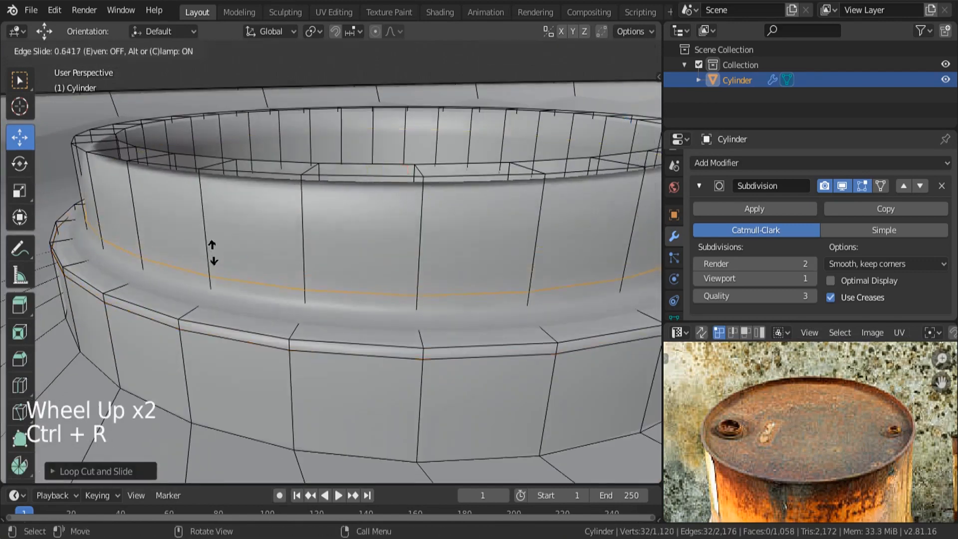
{"action": "left_click", "coordinate": [219, 269]}
{"action": "key", "text": "Tab"}
{"action": "scroll", "coordinate": [234, 277], "scroll_direction": "down", "scroll_amount": 4}
{"action": "middle_click_drag", "start_coordinate": [242, 281], "coordinate": [470, 355]}
Add a loop cut on the collar's inside wall, slide it up close to the rim, and return to Object Mode.
{"action": "key", "text": "Tab"}
{"action": "scroll", "coordinate": [408, 253], "scroll_direction": "up", "scroll_amount": 1}
{"action": "scroll", "coordinate": [409, 253], "scroll_direction": "up", "scroll_amount": 1}
{"action": "key", "text": "ctrl+r"}
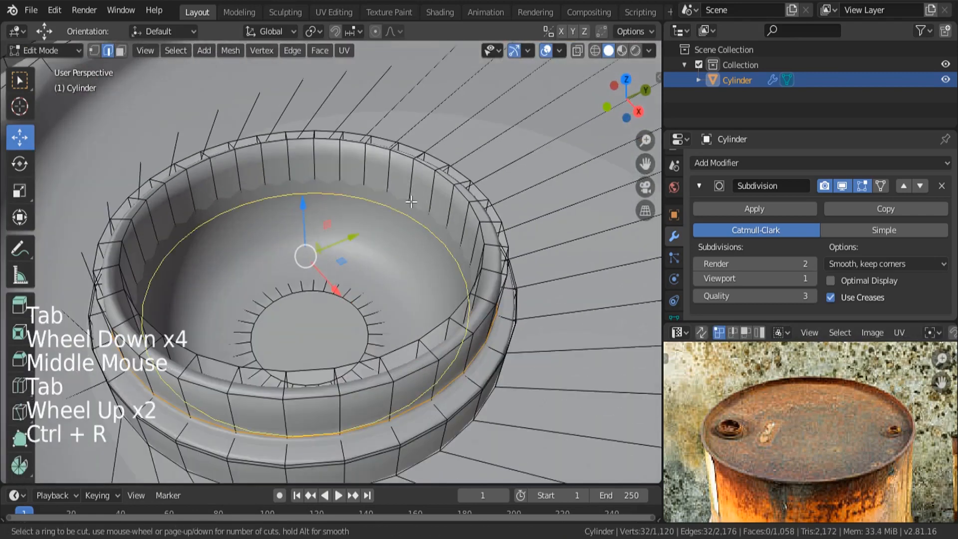
{"action": "left_click", "coordinate": [423, 165]}
{"action": "left_click", "coordinate": [429, 154]}
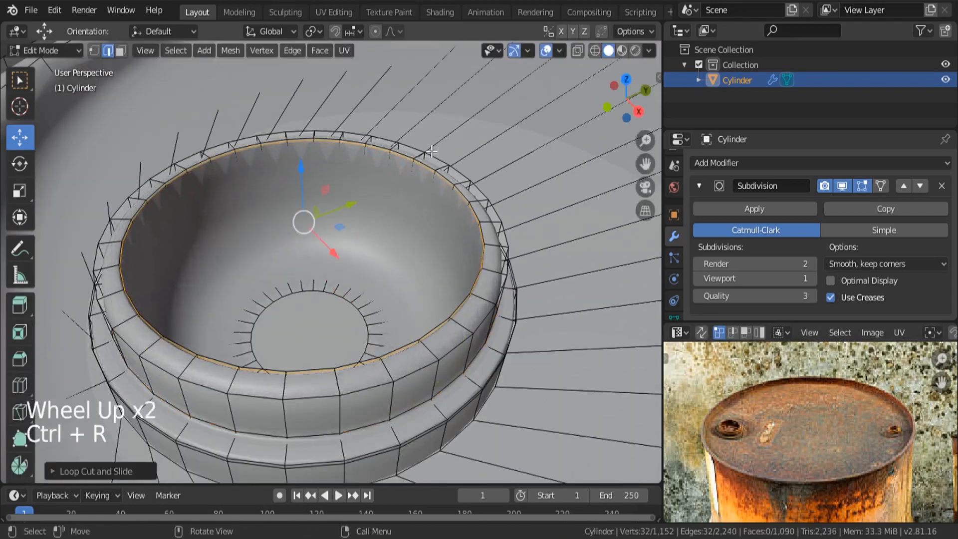
{"action": "key", "text": "Tab"}
Examine the whole barrel and the new collared opening on its lid from several angles.
{"action": "scroll", "coordinate": [348, 187], "scroll_direction": "down", "scroll_amount": 5}
{"action": "scroll", "coordinate": [348, 188], "scroll_direction": "down", "scroll_amount": 4}
{"action": "middle_click_drag", "start_coordinate": [420, 251], "coordinate": [376, 306]}
{"action": "scroll", "coordinate": [325, 230], "scroll_direction": "down", "scroll_amount": 5}
{"action": "middle_click_drag", "start_coordinate": [282, 358], "coordinate": [279, 339]}
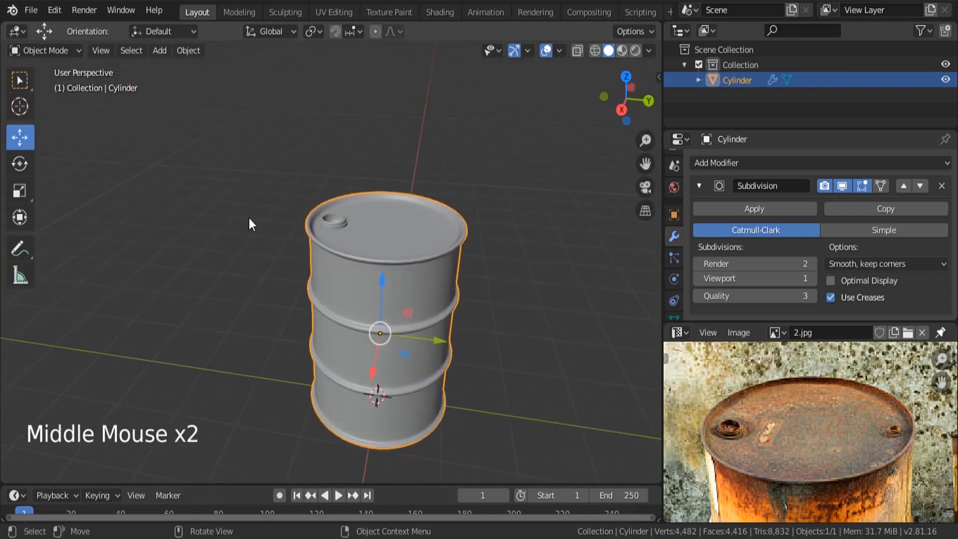
{"action": "scroll", "coordinate": [250, 223], "scroll_direction": "down", "scroll_amount": 3}
{"action": "scroll", "coordinate": [275, 255], "scroll_direction": "up", "scroll_amount": 3}
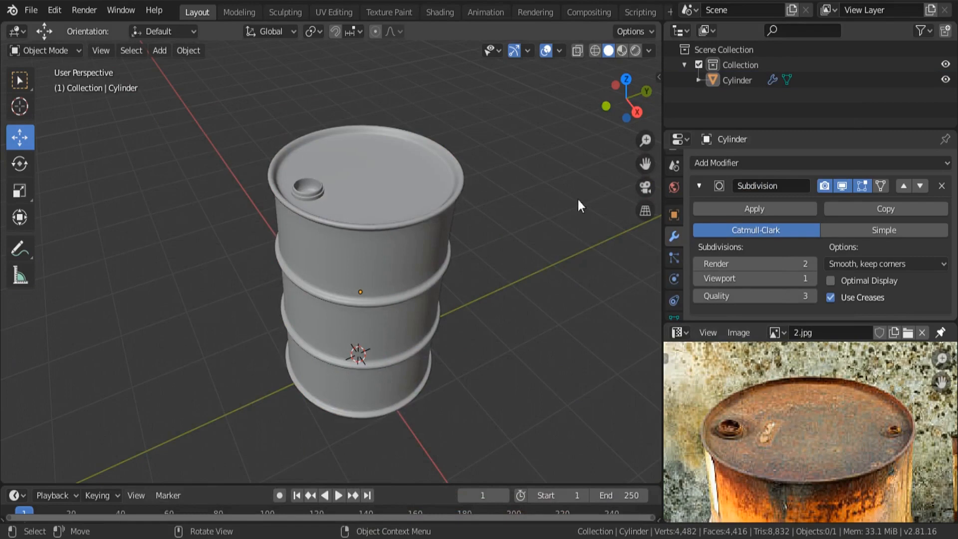
{"action": "left_click", "coordinate": [408, 484]}
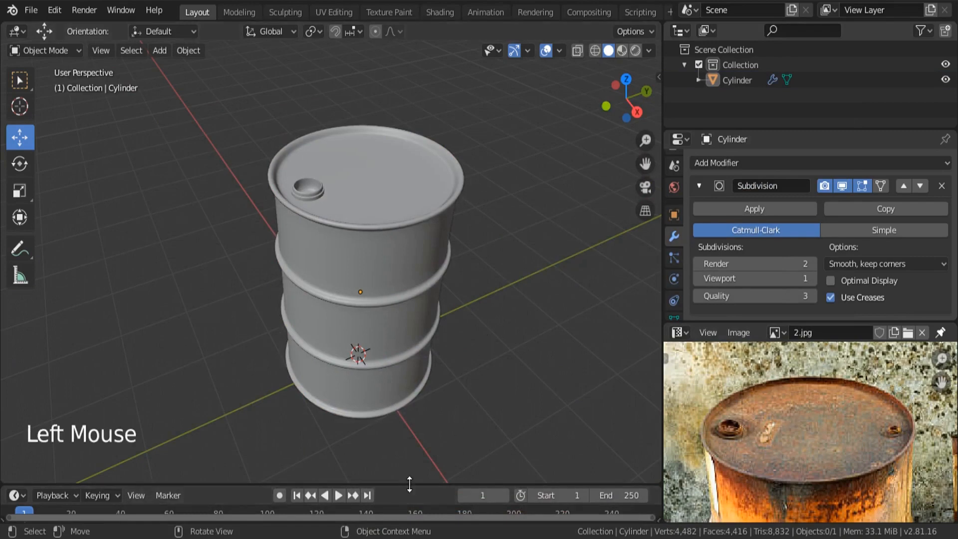
Enlarge the timeline area below the viewport and switch it to the Shader Editor.
{"action": "left_click_drag", "start_coordinate": [407, 482], "coordinate": [418, 299]}
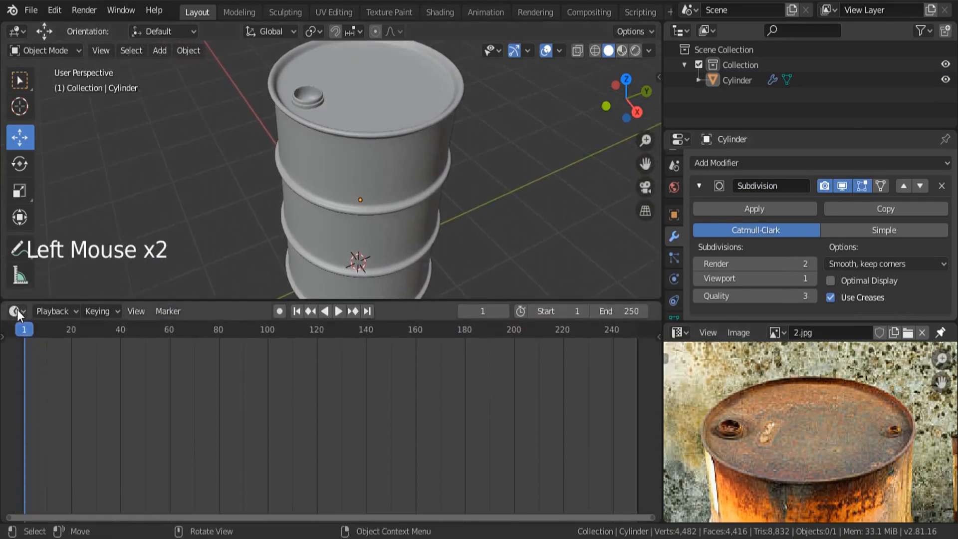
{"action": "left_click", "coordinate": [17, 312]}
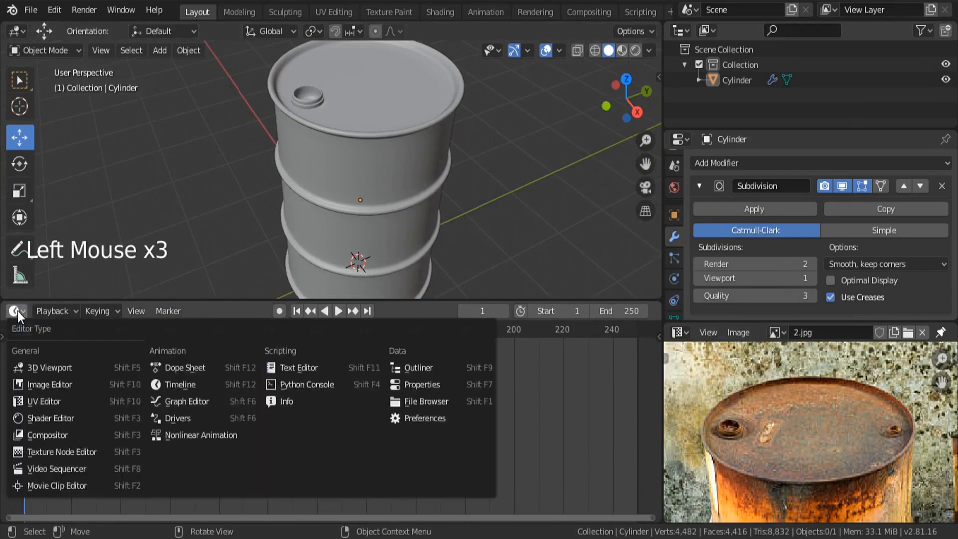
{"action": "left_click", "coordinate": [41, 418]}
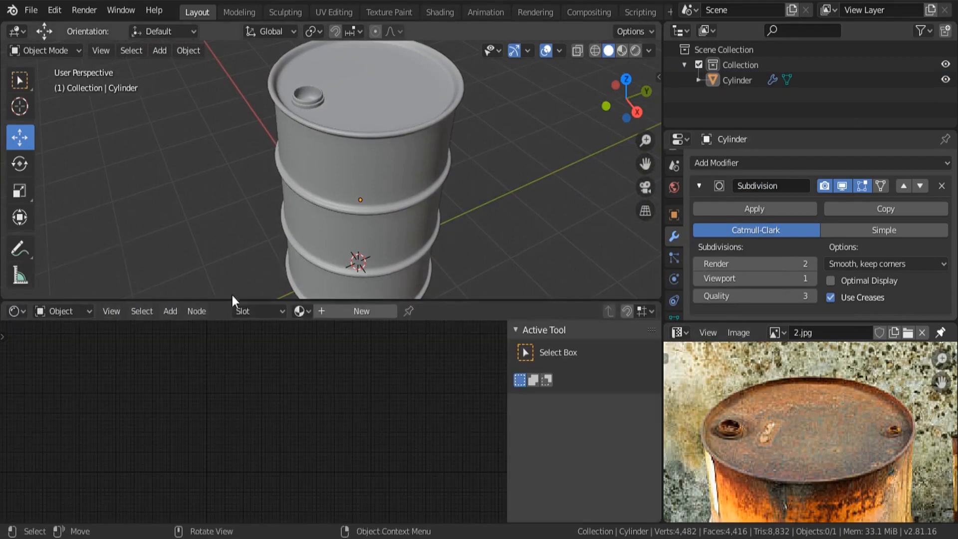
Create a new material for the barrel and name it Metal.
{"action": "scroll", "coordinate": [670, 263], "scroll_direction": "down", "scroll_amount": 4}
{"action": "left_click", "coordinate": [673, 276]}
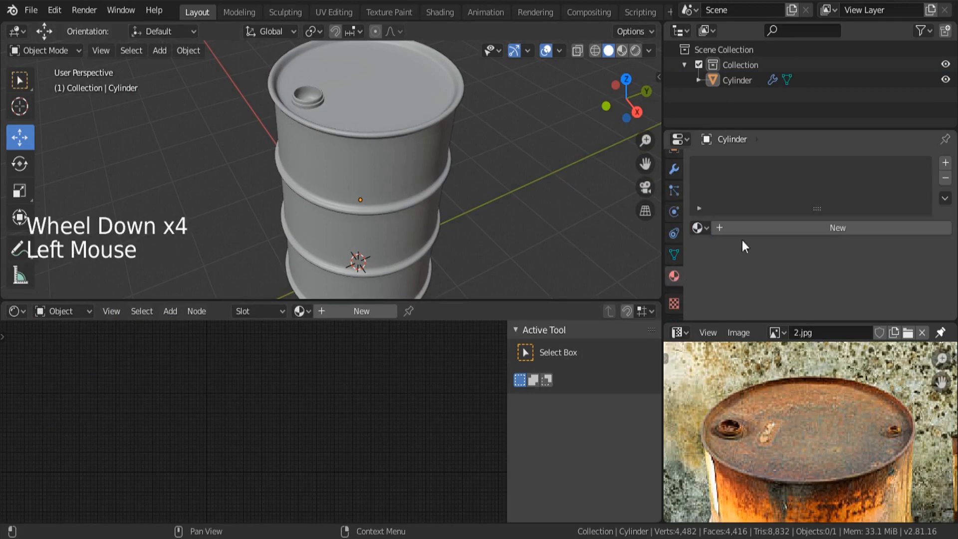
{"action": "left_click", "coordinate": [863, 221]}
{"action": "left_click", "coordinate": [755, 229]}
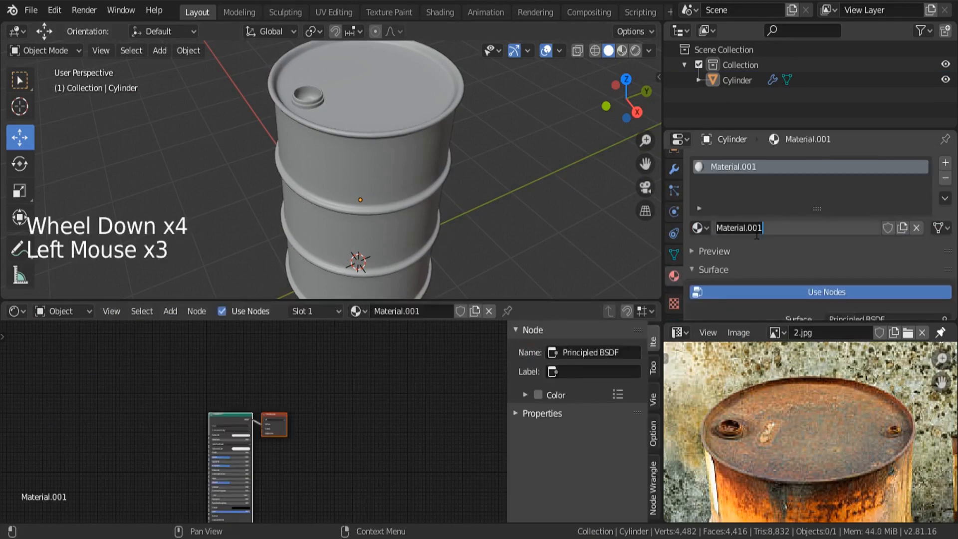
{"action": "type", "text": "Metal"}
{"action": "key", "text": "Return"}
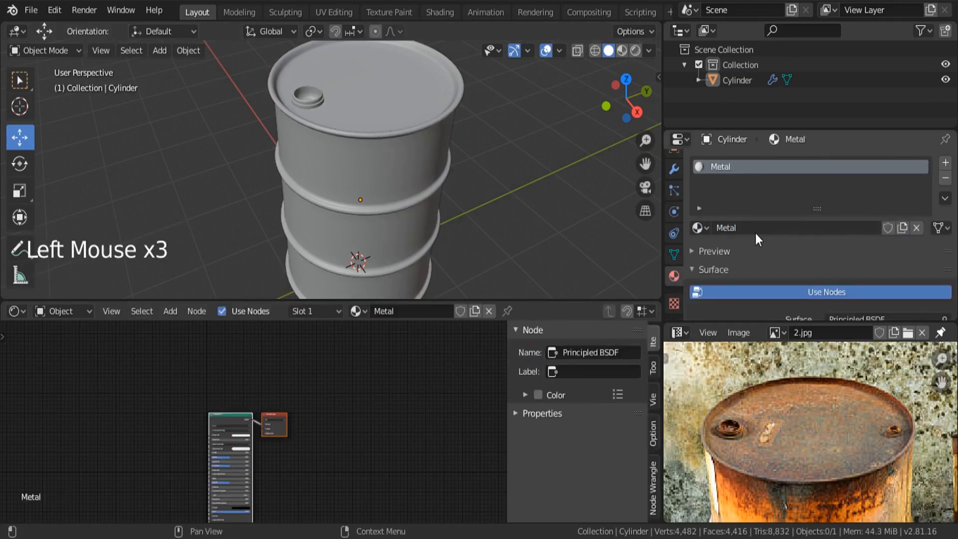
Hide the node editor's sidebar and add a Voronoi Texture node ahead of the Principled BSDF.
{"action": "middle_click_drag", "start_coordinate": [297, 431], "coordinate": [350, 408]}
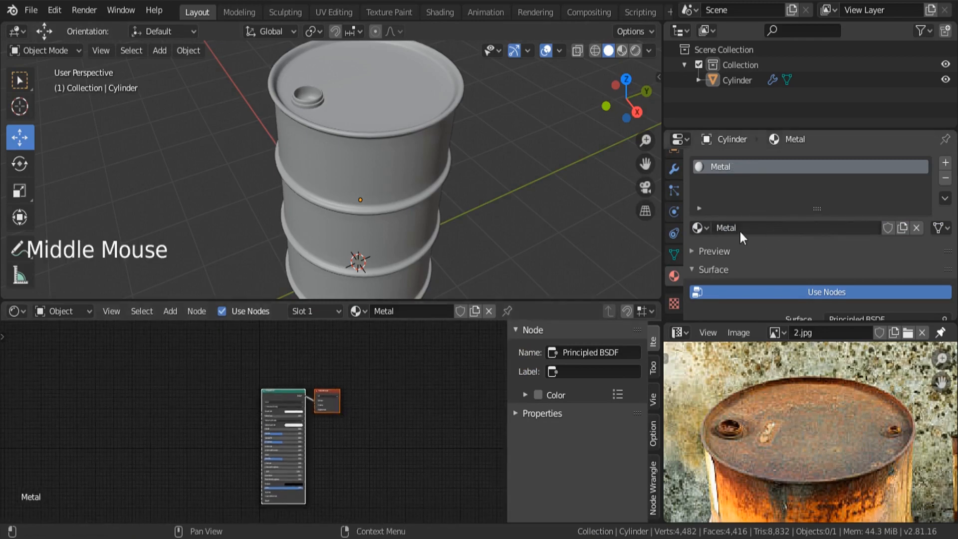
{"action": "key", "text": "n"}
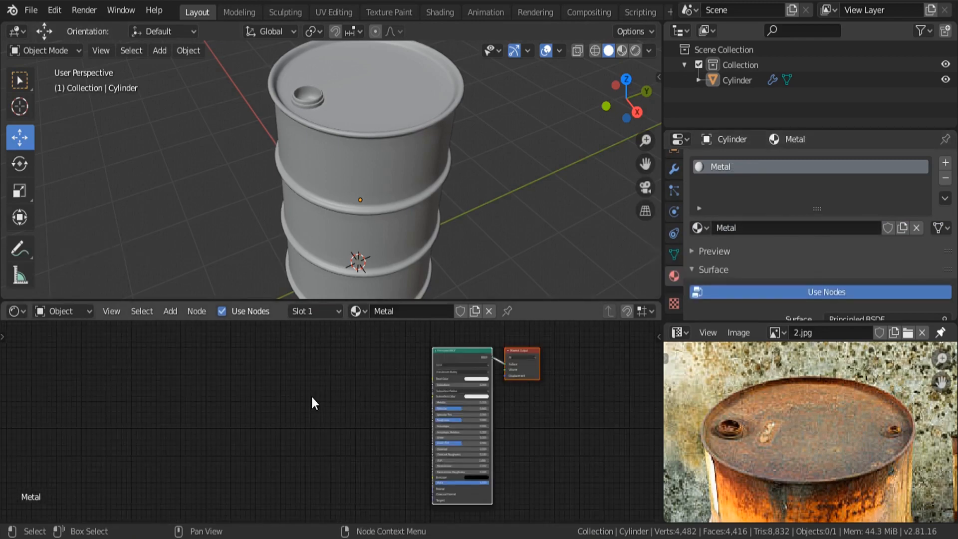
{"action": "middle_click_drag", "start_coordinate": [311, 397], "coordinate": [327, 395]}
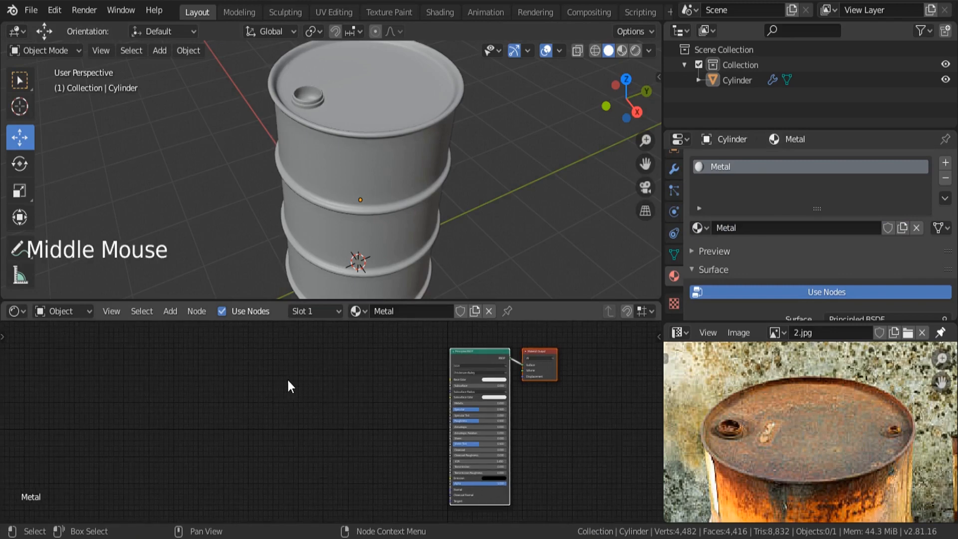
{"action": "key", "text": "shift+a"}
{"action": "left_click", "coordinate": [273, 361]}
{"action": "type", "text": "v"}
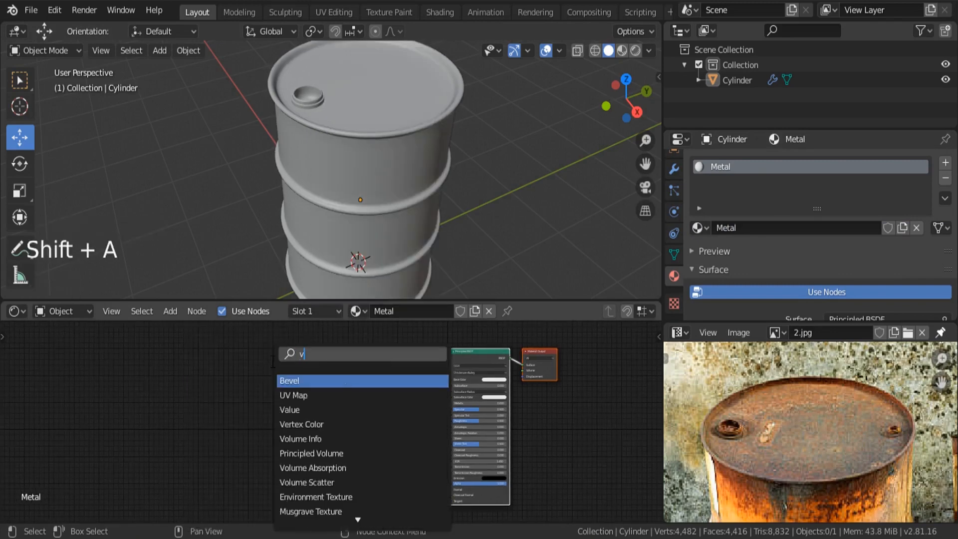
{"action": "type", "text": "oro"}
{"action": "key", "text": "Return"}
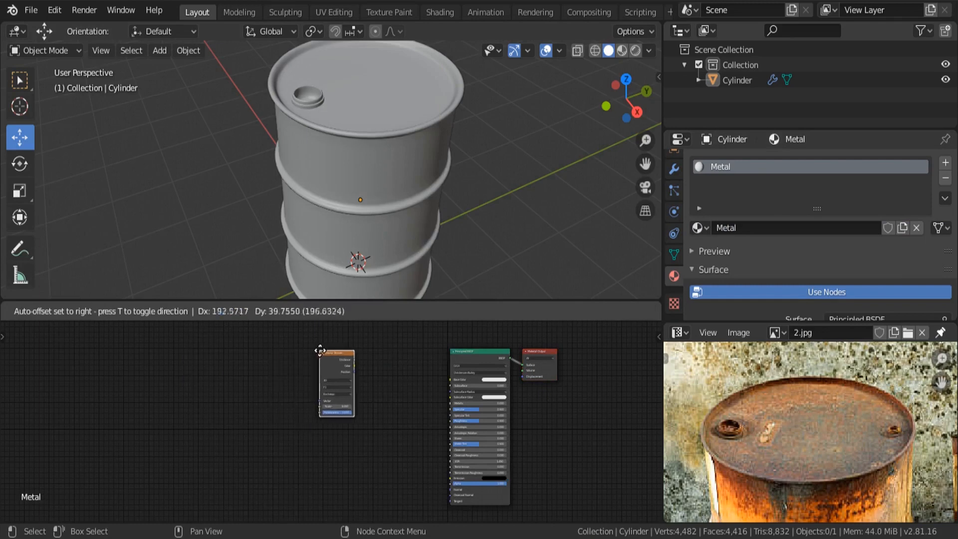
{"action": "left_click", "coordinate": [320, 350]}
Connect the Voronoi Texture's Distance output to the Principled BSDF's Base Color.
{"action": "scroll", "coordinate": [361, 370], "scroll_direction": "up", "scroll_amount": 6}
{"action": "middle_click_drag", "start_coordinate": [370, 369], "coordinate": [331, 375]}
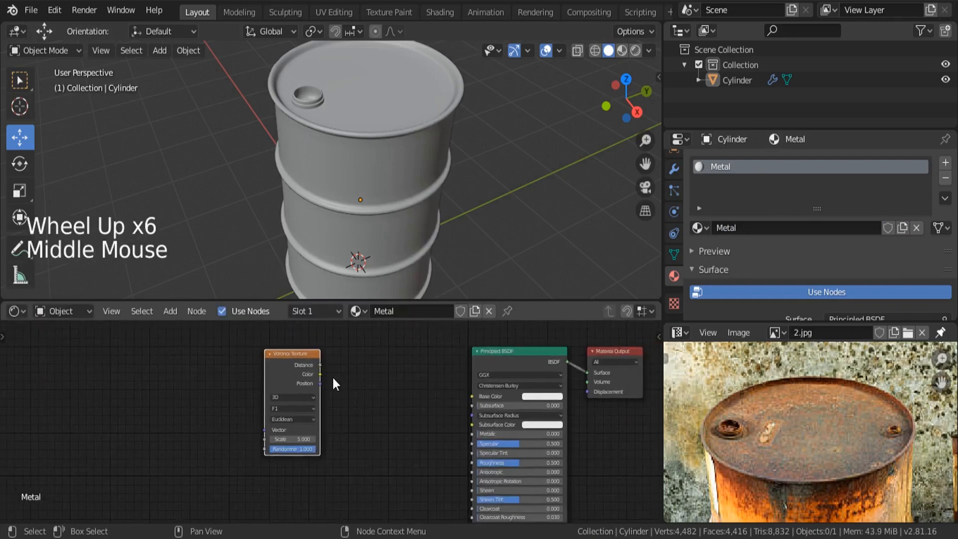
{"action": "scroll", "coordinate": [324, 374], "scroll_direction": "up", "scroll_amount": 3}
{"action": "left_click_drag", "start_coordinate": [317, 373], "coordinate": [511, 401]}
Switch the viewport to Material Preview shading and view the whole barrel from the side.
{"action": "middle_click_drag", "start_coordinate": [394, 185], "coordinate": [409, 131]}
{"action": "key", "text": "z"}
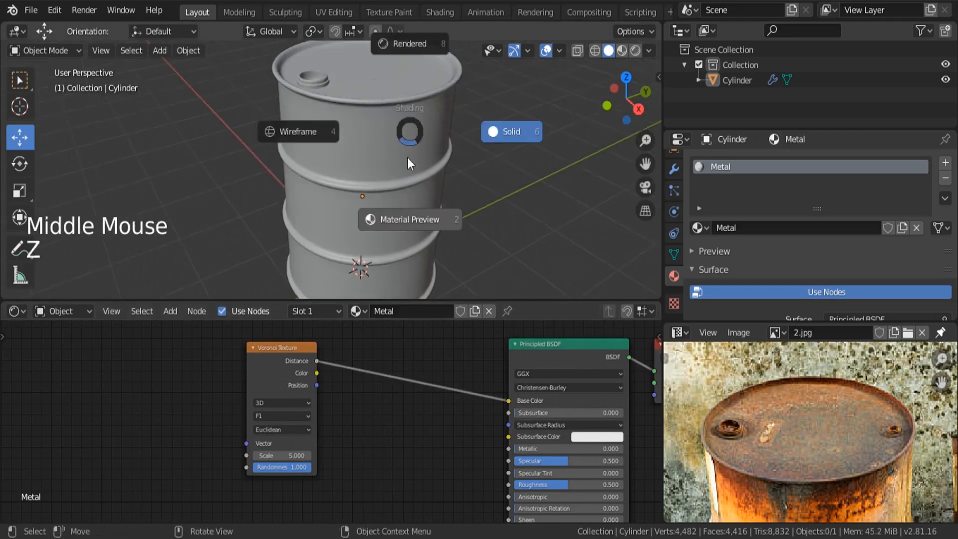
{"action": "left_click", "coordinate": [412, 220]}
{"action": "scroll", "coordinate": [411, 220], "scroll_direction": "down", "scroll_amount": 2}
{"action": "mouse_move", "coordinate": [412, 221]}
{"action": "middle_mouse_down"}
{"action": "mouse_move", "coordinate": [354, 179]}
{"action": "mouse_move", "coordinate": [239, 212]}
{"action": "mouse_move", "coordinate": [353, 214]}
{"action": "mouse_move", "coordinate": [325, 264]}
{"action": "middle_mouse_up"}
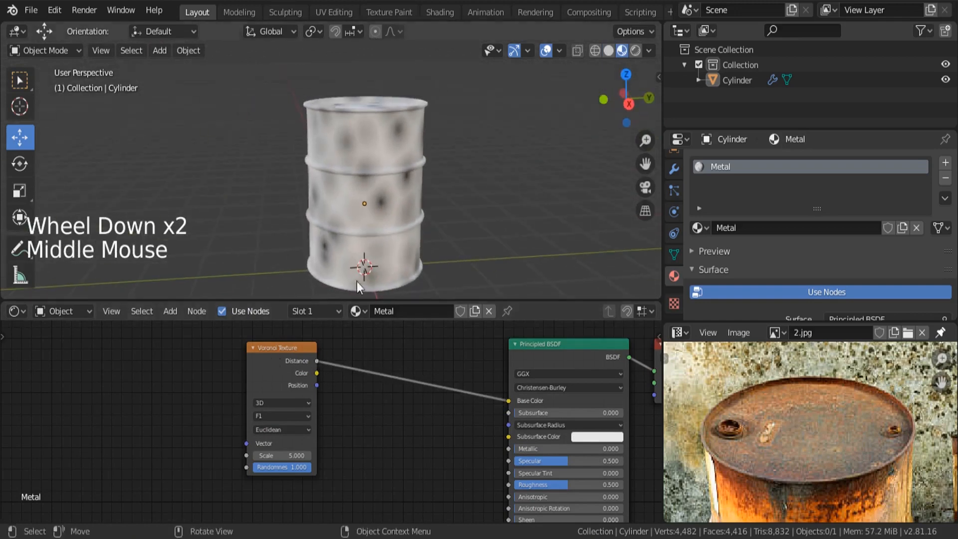
Add a Noise Texture node before the Voronoi Texture and connect its Fac output to the Voronoi's Vector input.
{"action": "middle_click_drag", "start_coordinate": [231, 440], "coordinate": [286, 438]}
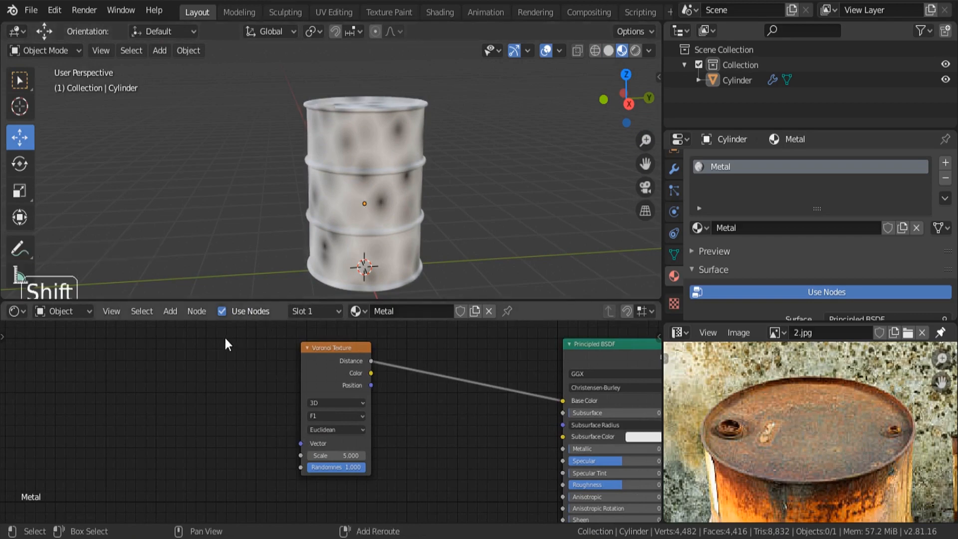
{"action": "key", "text": "shift+a"}
{"action": "type", "text": "noi"}
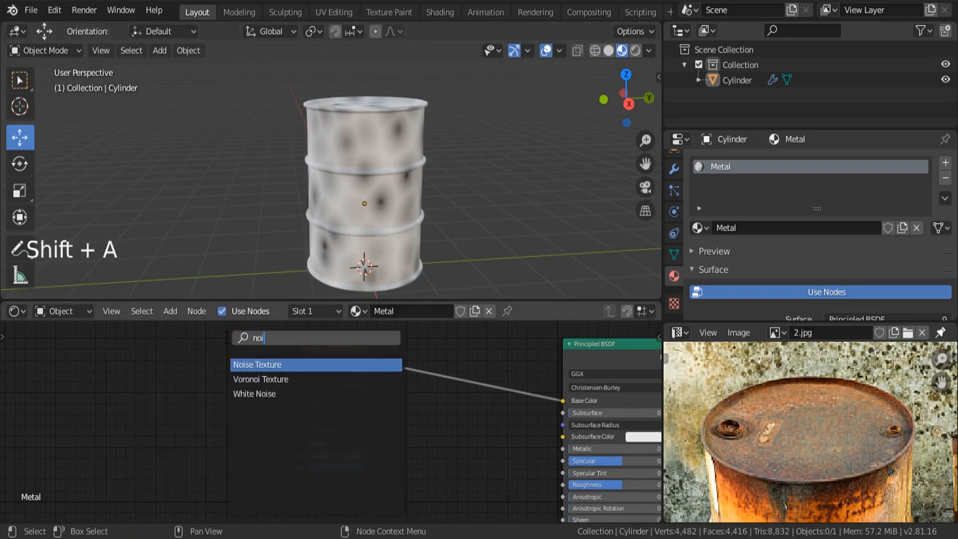
{"action": "key", "text": "Return"}
{"action": "left_click", "coordinate": [154, 365]}
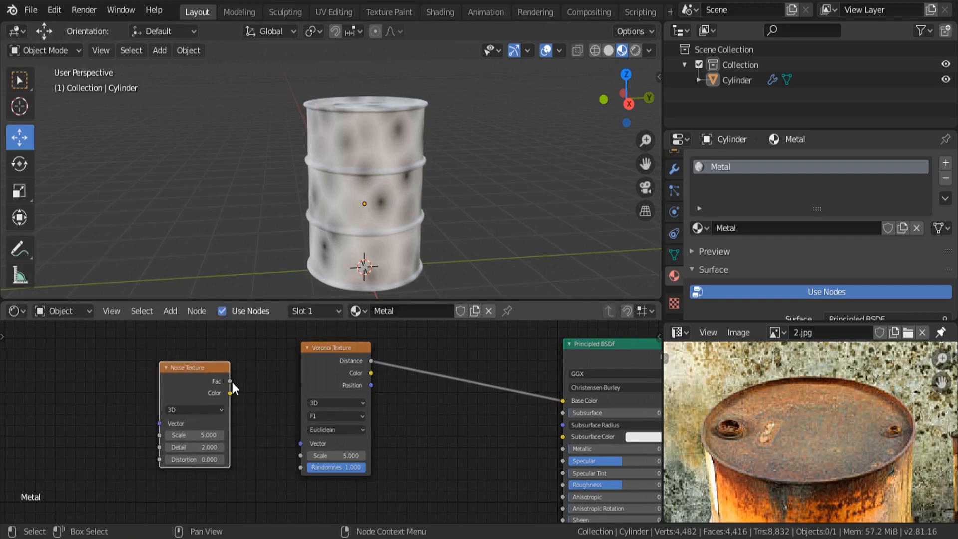
{"action": "left_click_drag", "start_coordinate": [232, 382], "coordinate": [301, 443]}
Inspect the distorted pattern on the barrel and set the Noise Texture's scale to 10.
{"action": "middle_click_drag", "start_coordinate": [334, 243], "coordinate": [315, 209]}
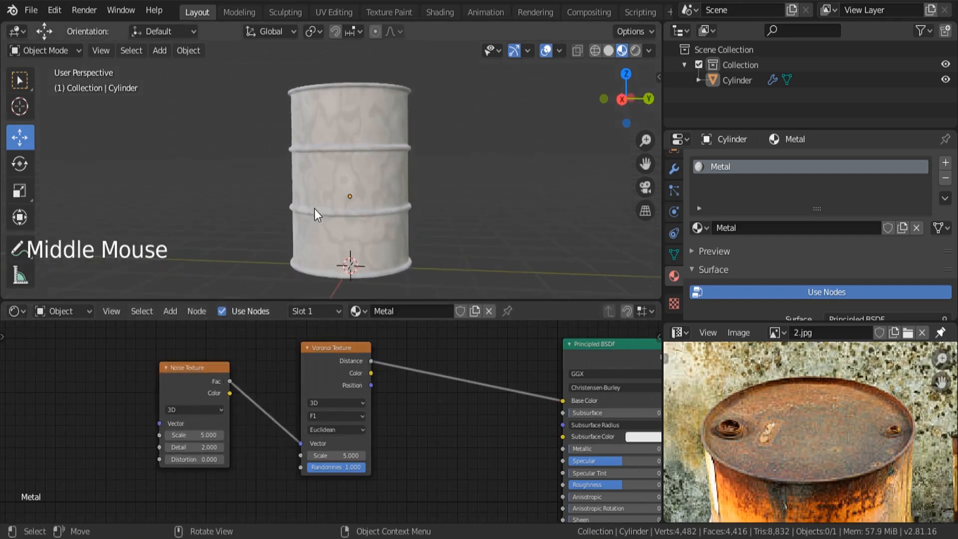
{"action": "scroll", "coordinate": [349, 208], "scroll_direction": "up", "scroll_amount": 3}
{"action": "mouse_move", "coordinate": [197, 435]}
{"action": "left_mouse_down"}
{"action": "mouse_move", "coordinate": [239, 434]}
{"action": "mouse_move", "coordinate": [192, 435]}
{"action": "left_mouse_up"}
{"action": "type", "text": "0"}
{"action": "key", "text": "Return"}
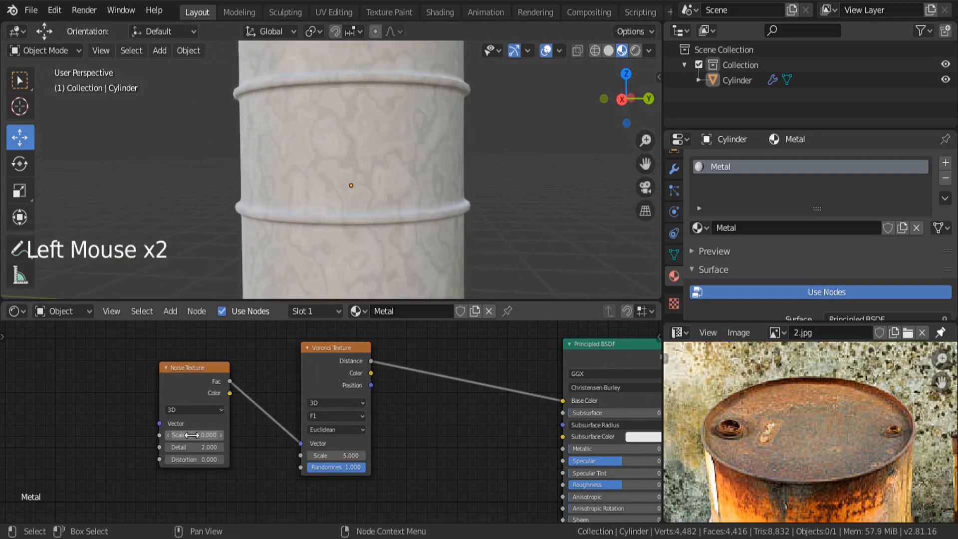
Try a Noise Texture detail of 0, set it to 16, and check the pattern on the barrel.
{"action": "scroll", "coordinate": [319, 217], "scroll_direction": "up", "scroll_amount": 4}
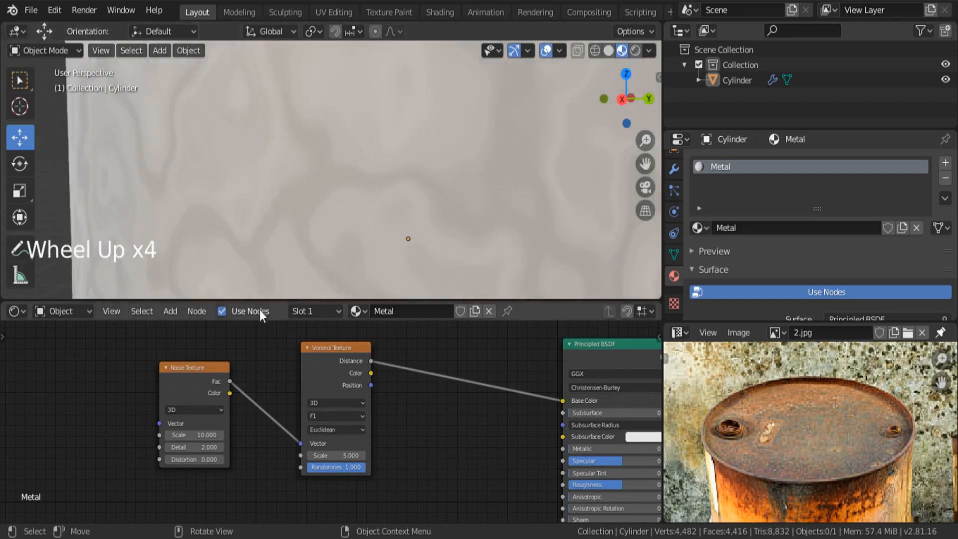
{"action": "left_click_drag", "start_coordinate": [193, 447], "coordinate": [161, 448]}
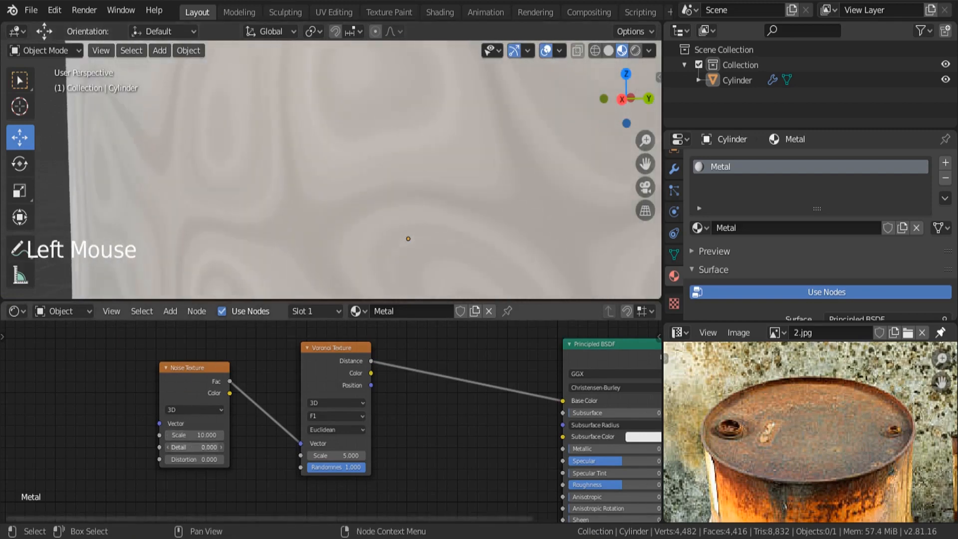
{"action": "scroll", "coordinate": [324, 134], "scroll_direction": "down", "scroll_amount": 4}
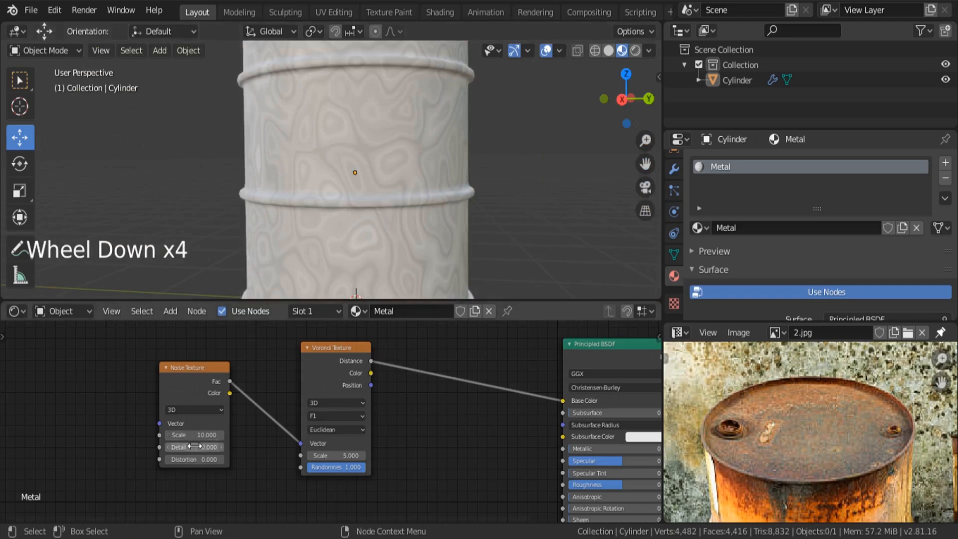
{"action": "left_click_drag", "start_coordinate": [195, 447], "coordinate": [260, 447]}
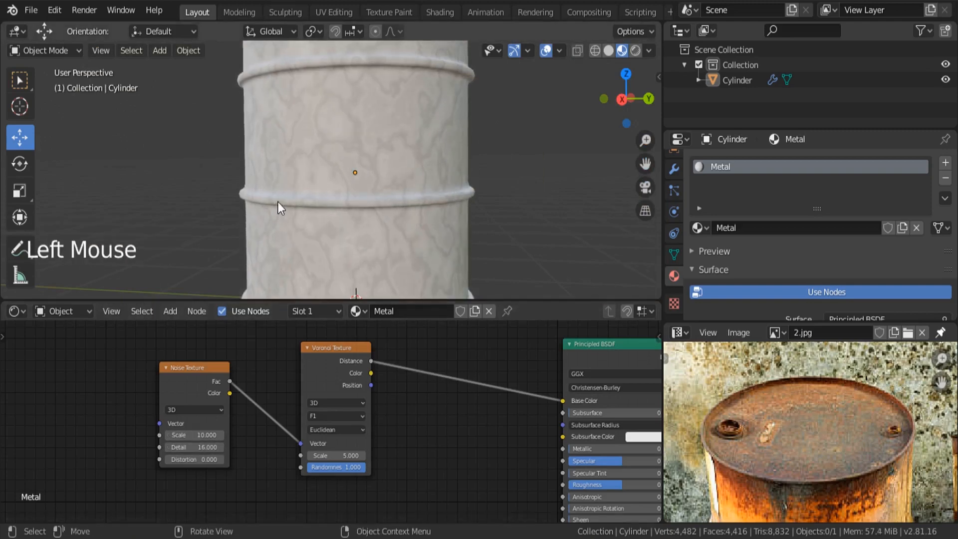
{"action": "middle_click_drag", "start_coordinate": [277, 201], "coordinate": [378, 211]}
{"action": "scroll", "coordinate": [327, 226], "scroll_direction": "down", "scroll_amount": 2}
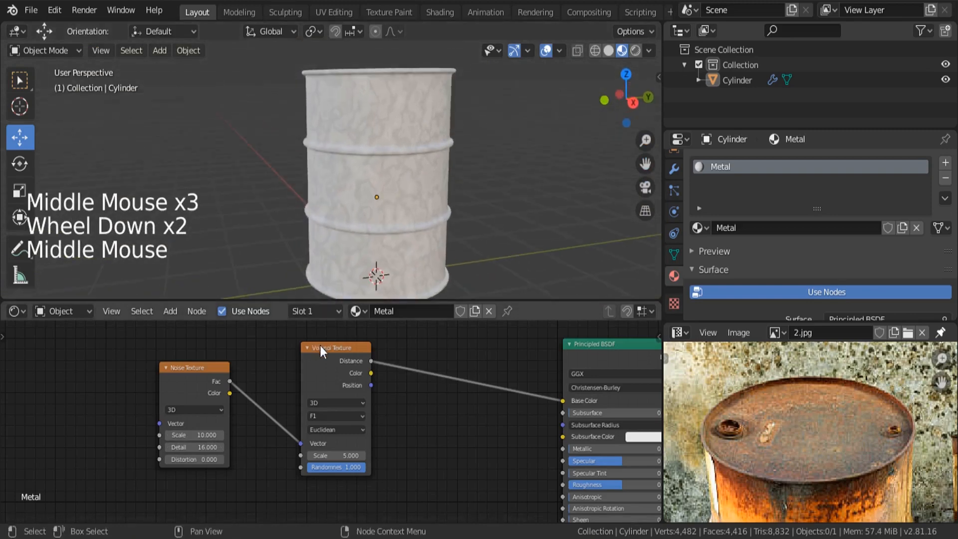
Move the Voronoi Texture closer to the Noise Texture and insert a ColorRamp between it and the Principled BSDF.
{"action": "left_click_drag", "start_coordinate": [319, 346], "coordinate": [272, 347]}
{"action": "scroll", "coordinate": [287, 361], "scroll_direction": "down", "scroll_amount": 3}
{"action": "middle_click_drag", "start_coordinate": [287, 361], "coordinate": [280, 412]}
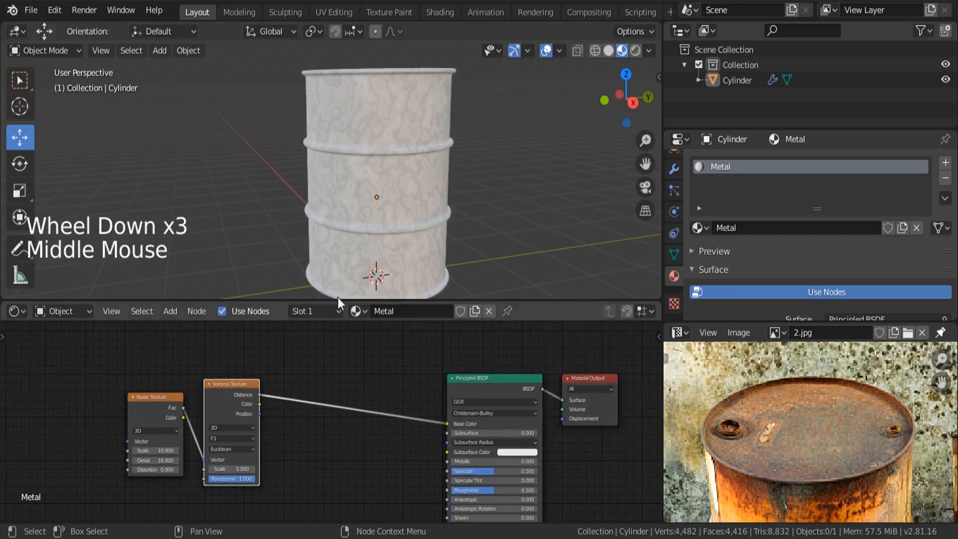
{"action": "key", "text": "shift+a"}
{"action": "left_click", "coordinate": [337, 356]}
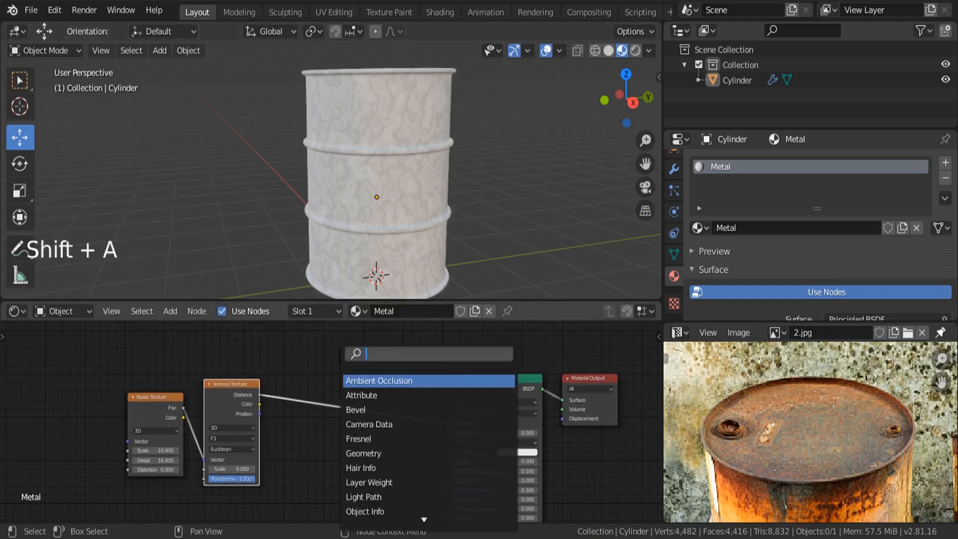
{"action": "type", "text": "color"}
{"action": "key", "text": "Down"}
{"action": "key", "text": "Return"}
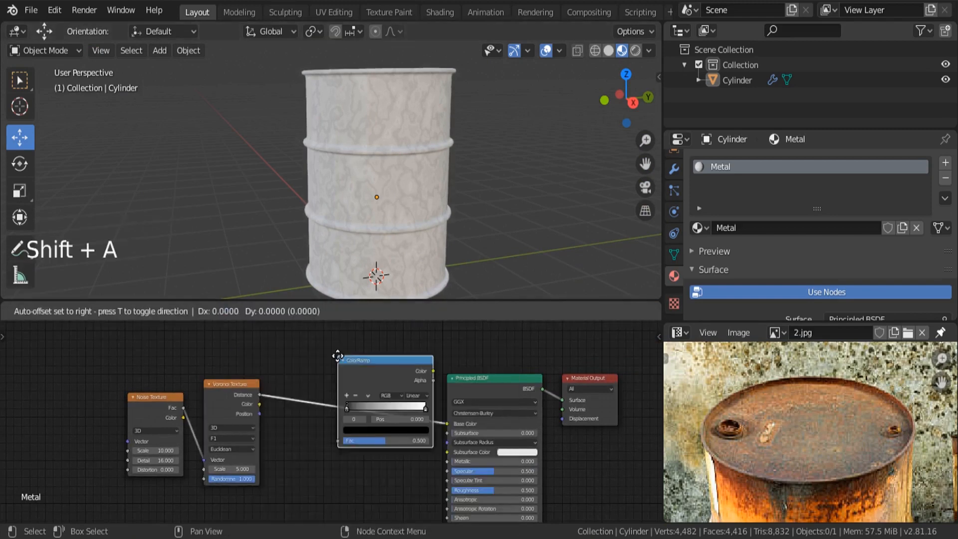
{"action": "left_click", "coordinate": [291, 361]}
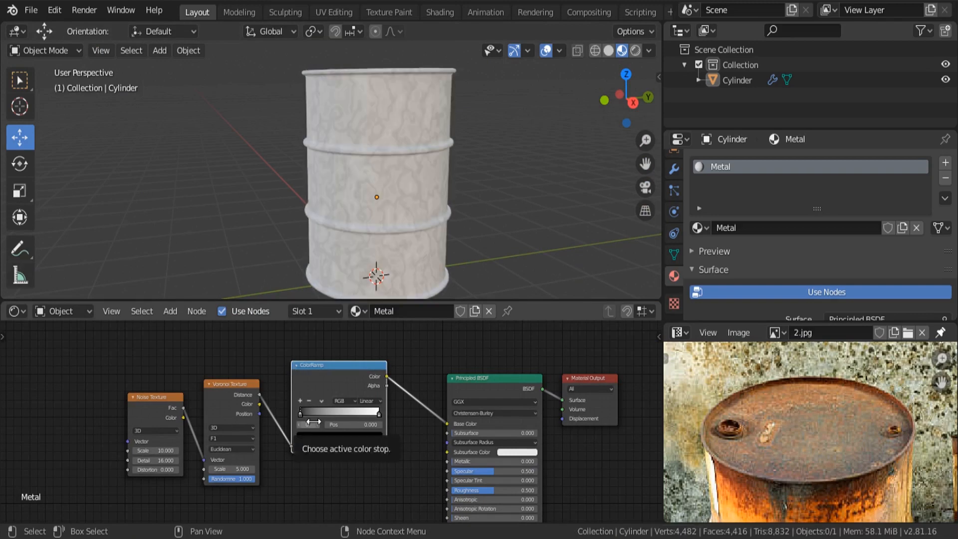
Lighten the ColorRamp's black stop to grey and darken its white stop to a value of about 0.66.
{"action": "scroll", "coordinate": [363, 412], "scroll_direction": "up", "scroll_amount": 5}
{"action": "middle_click_drag", "start_coordinate": [363, 412], "coordinate": [377, 428]}
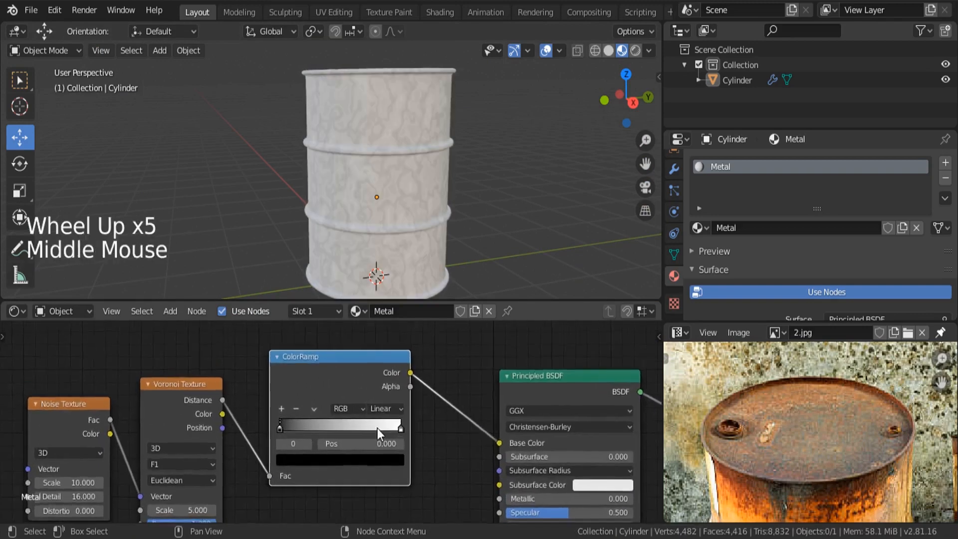
{"action": "scroll", "coordinate": [289, 427], "scroll_direction": "up", "scroll_amount": 2}
{"action": "left_click", "coordinate": [328, 469]}
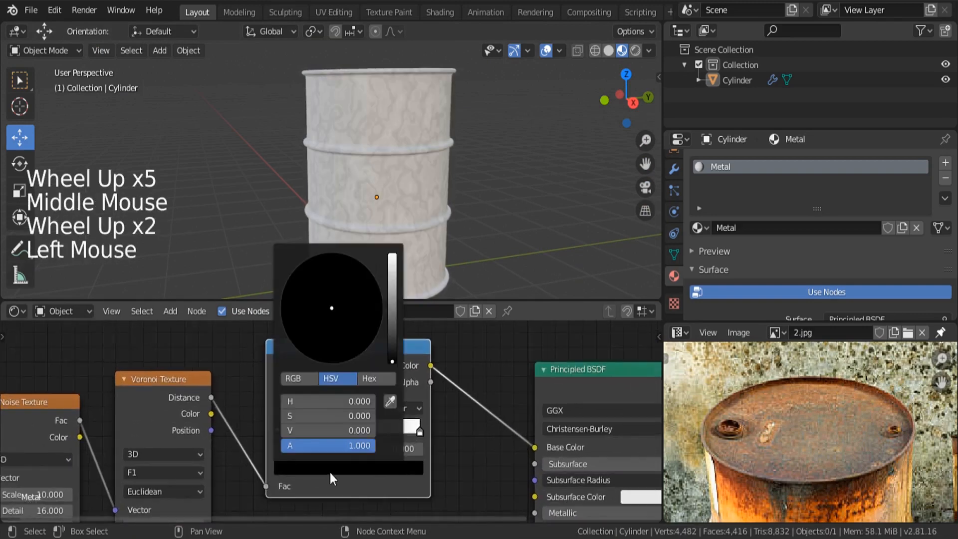
{"action": "left_click_drag", "start_coordinate": [392, 345], "coordinate": [392, 304]}
{"action": "left_click", "coordinate": [417, 432]}
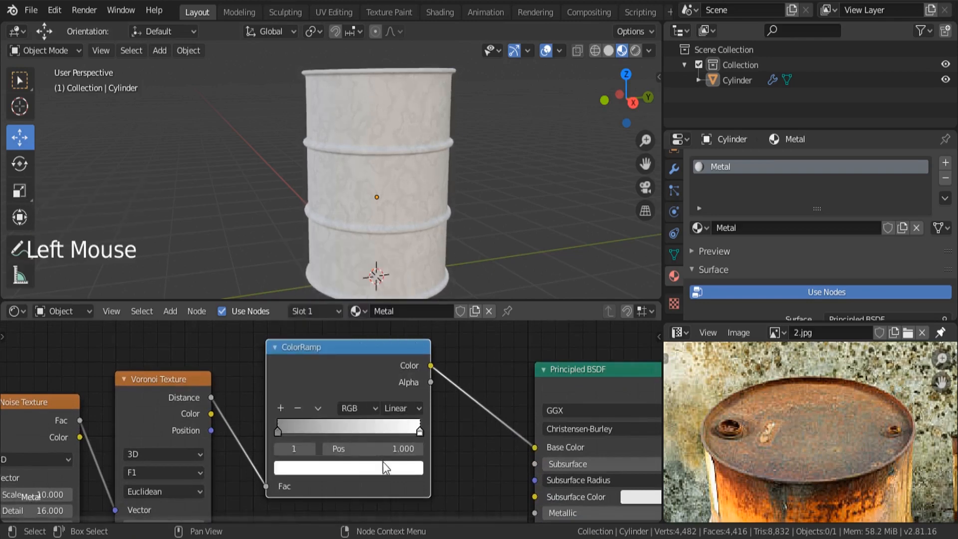
{"action": "left_click", "coordinate": [382, 464]}
{"action": "left_click_drag", "start_coordinate": [391, 285], "coordinate": [393, 290]}
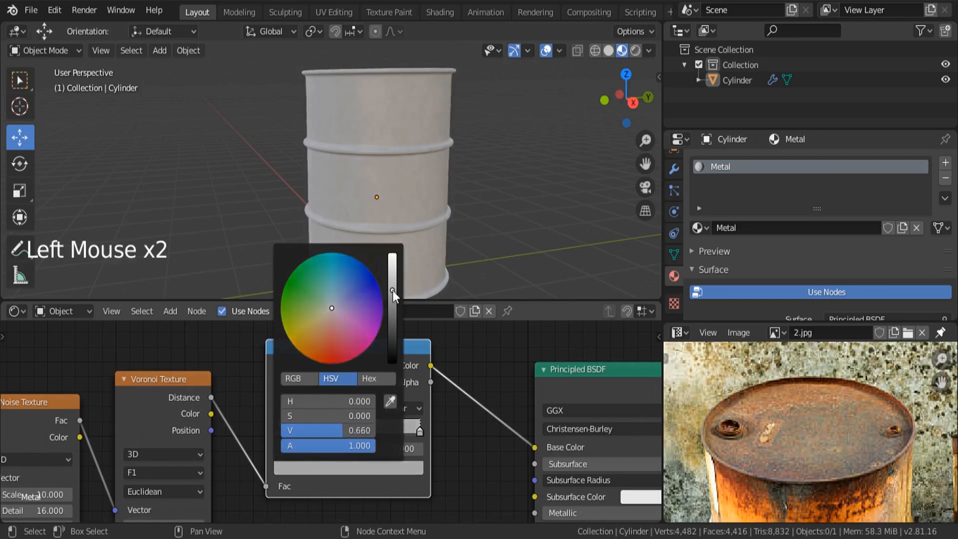
Slide the ColorRamp's first stop inward to about a third and its last stop to 0.982, and check the barrel.
{"action": "scroll", "coordinate": [392, 201], "scroll_direction": "up", "scroll_amount": 3}
{"action": "left_click_drag", "start_coordinate": [278, 433], "coordinate": [330, 431]}
{"action": "mouse_move", "coordinate": [419, 432]}
{"action": "left_mouse_down"}
{"action": "mouse_move", "coordinate": [379, 431]}
{"action": "mouse_move", "coordinate": [417, 437]}
{"action": "left_mouse_up"}
{"action": "scroll", "coordinate": [348, 198], "scroll_direction": "down", "scroll_amount": 4}
{"action": "middle_click_drag", "start_coordinate": [359, 199], "coordinate": [429, 202]}
Set the Voronoi Texture's scale to 1.4 and inspect the resulting surface pattern on the barrel.
{"action": "scroll", "coordinate": [226, 403], "scroll_direction": "down", "scroll_amount": 2}
{"action": "middle_click_drag", "start_coordinate": [225, 403], "coordinate": [315, 359]}
{"action": "left_click", "coordinate": [287, 449]}
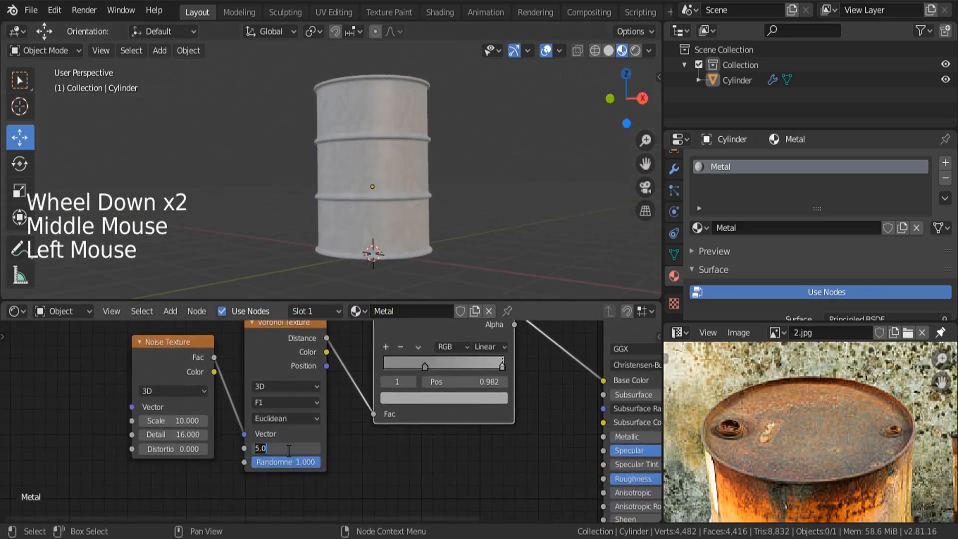
{"action": "type", "text": "1.4"}
{"action": "key", "text": "Return"}
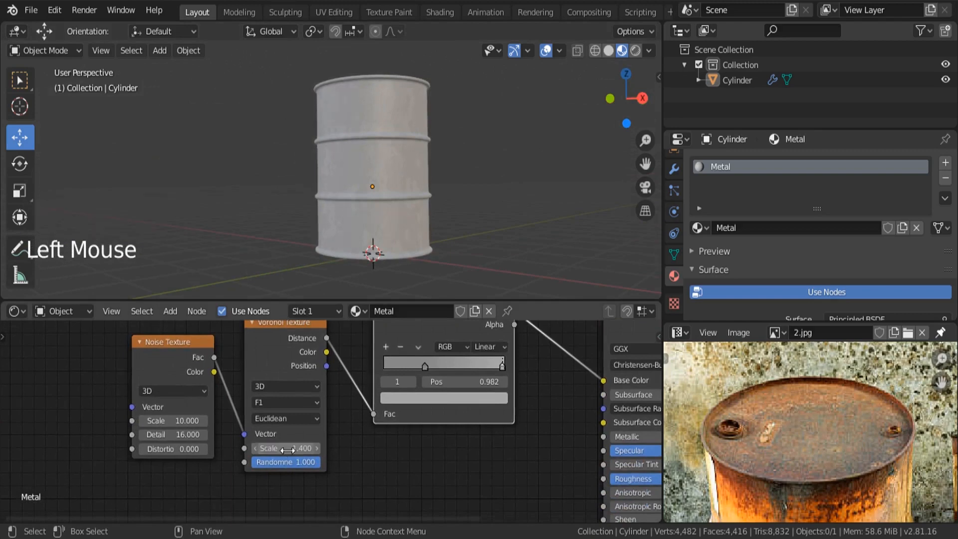
{"action": "scroll", "coordinate": [429, 164], "scroll_direction": "up", "scroll_amount": 5}
{"action": "middle_click_drag", "start_coordinate": [429, 164], "coordinate": [353, 204]}
{"action": "scroll", "coordinate": [353, 204], "scroll_direction": "down", "scroll_amount": 3}
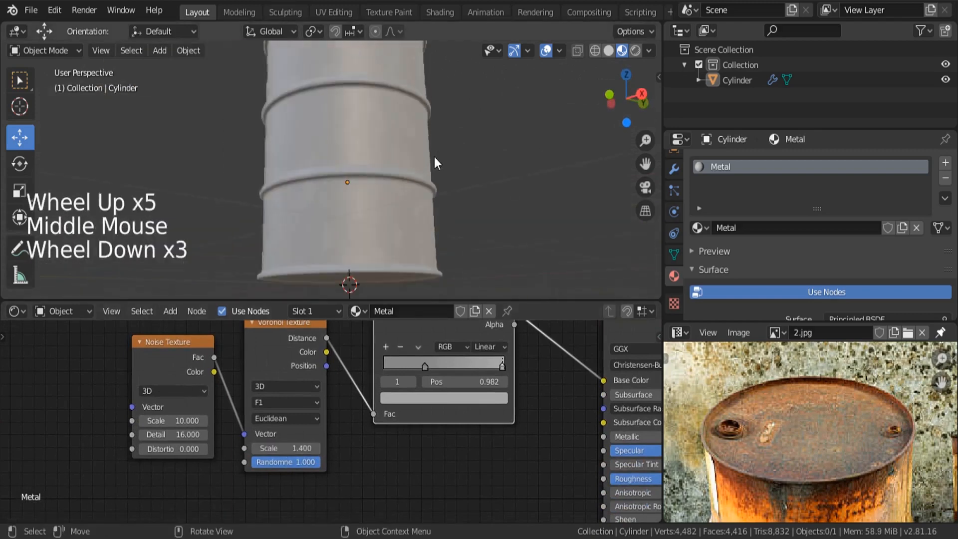
Slide the ColorRamp's first stop to 0.527 and check the barrel's surface from several angles.
{"action": "middle_click_drag", "start_coordinate": [438, 160], "coordinate": [433, 200]}
{"action": "left_click_drag", "start_coordinate": [424, 365], "coordinate": [449, 368]}
{"action": "middle_click_drag", "start_coordinate": [419, 165], "coordinate": [483, 213]}
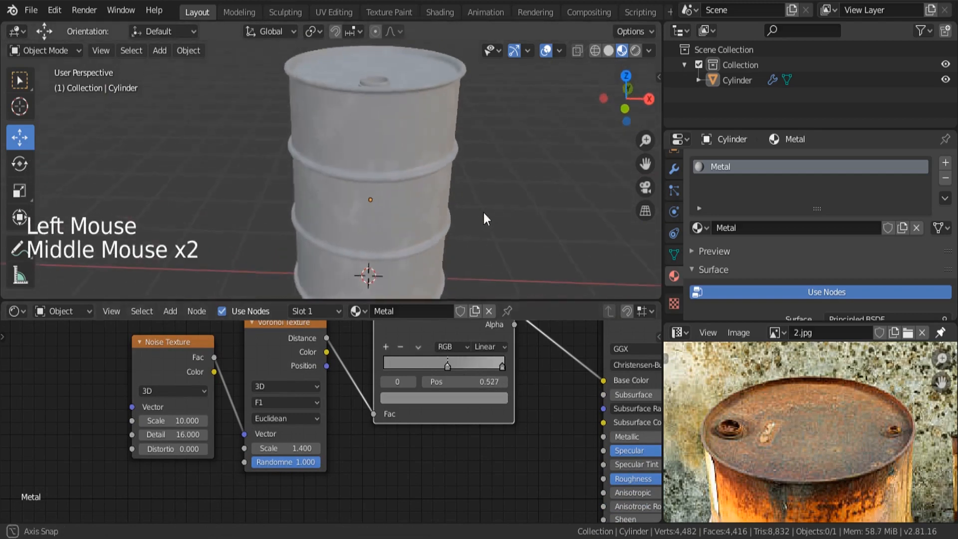
{"action": "mouse_move", "coordinate": [357, 210]}
{"action": "middle_mouse_down"}
{"action": "mouse_move", "coordinate": [408, 244]}
{"action": "mouse_move", "coordinate": [348, 196]}
{"action": "middle_mouse_up"}
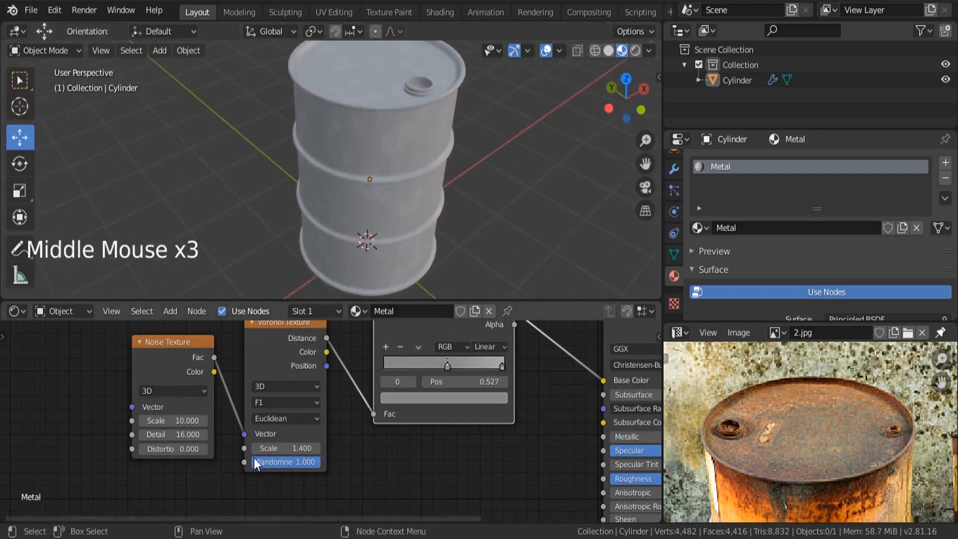
{"action": "middle_click_drag", "start_coordinate": [436, 427], "coordinate": [345, 429]}
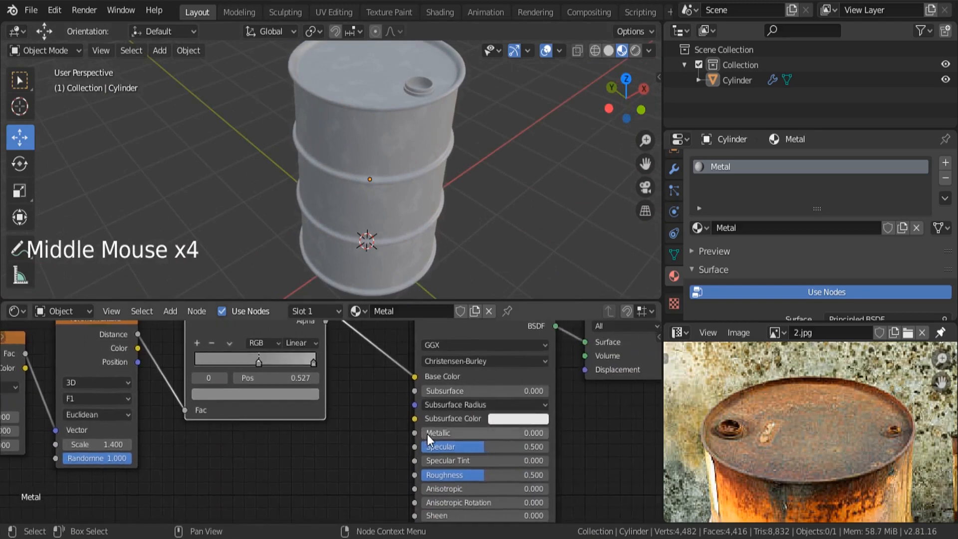
{"action": "left_click_drag", "start_coordinate": [426, 433], "coordinate": [525, 434]}
{"action": "right_click", "coordinate": [524, 434]}
{"action": "scroll", "coordinate": [383, 386], "scroll_direction": "down", "scroll_amount": 5}
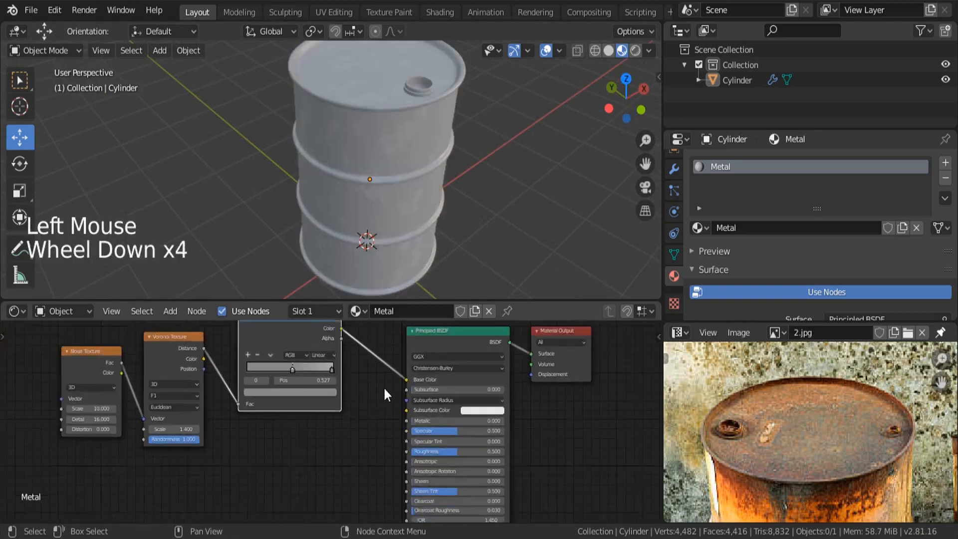
Add a second ColorRamp node directly below the existing one.
{"action": "middle_click_drag", "start_coordinate": [376, 390], "coordinate": [424, 386]}
{"action": "middle_click_drag", "start_coordinate": [309, 419], "coordinate": [353, 405]}
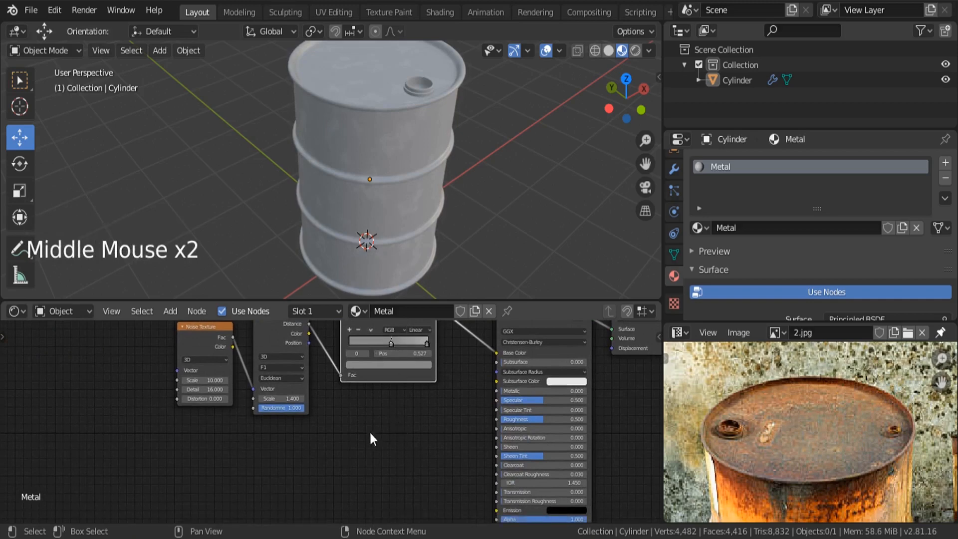
{"action": "key", "text": "shift+a"}
{"action": "left_click", "coordinate": [309, 358]}
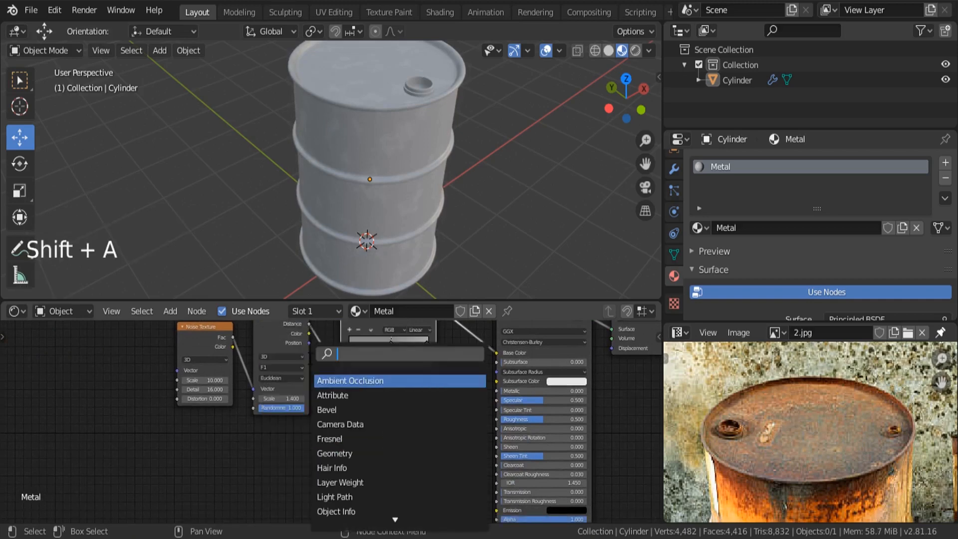
{"action": "type", "text": "color ramp"}
{"action": "key", "text": "Return"}
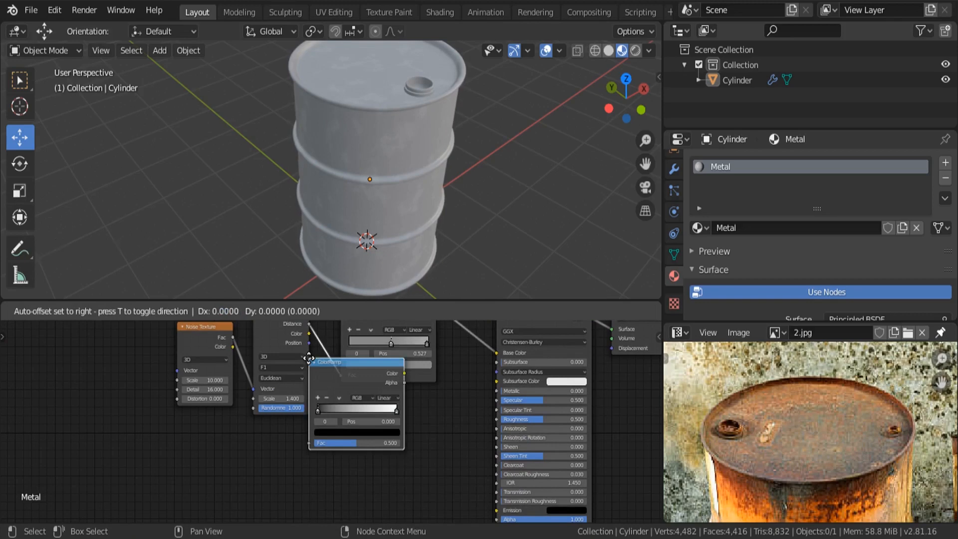
{"action": "left_click", "coordinate": [337, 395]}
{"action": "middle_click_drag", "start_coordinate": [308, 326], "coordinate": [303, 348]}
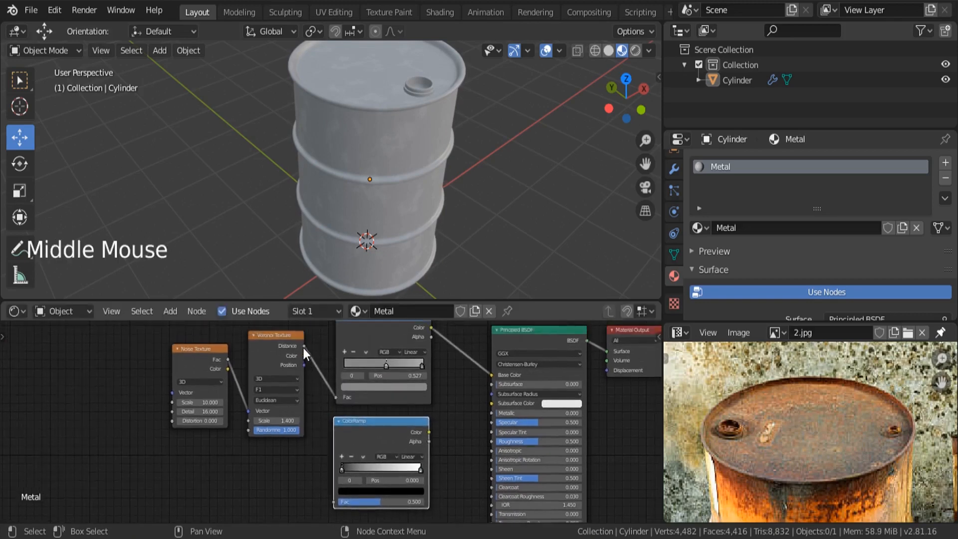
Link the Voronoi Distance to the lower ColorRamp's Fac and that ramp's Color to the Principled BSDF's Roughness.
{"action": "left_click_drag", "start_coordinate": [304, 345], "coordinate": [333, 502]}
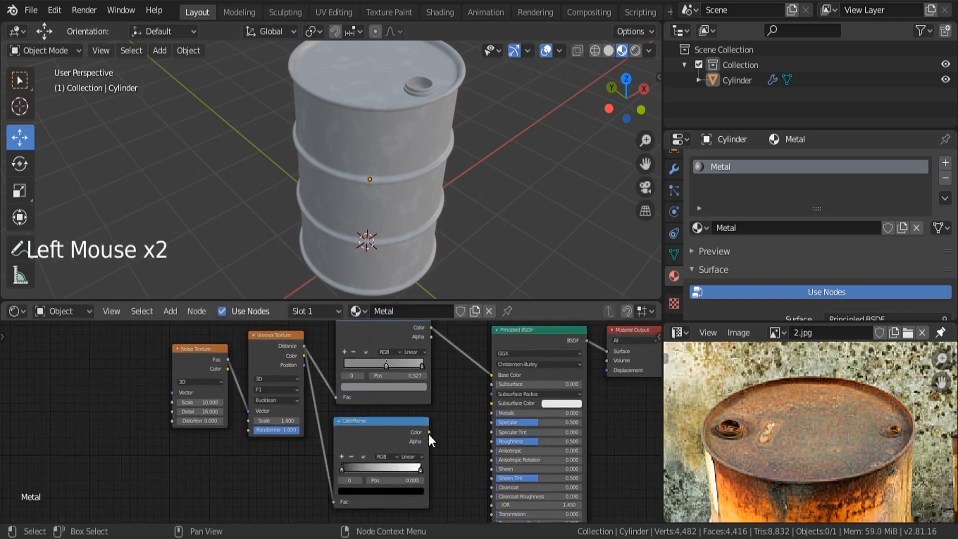
{"action": "left_click_drag", "start_coordinate": [429, 432], "coordinate": [489, 443]}
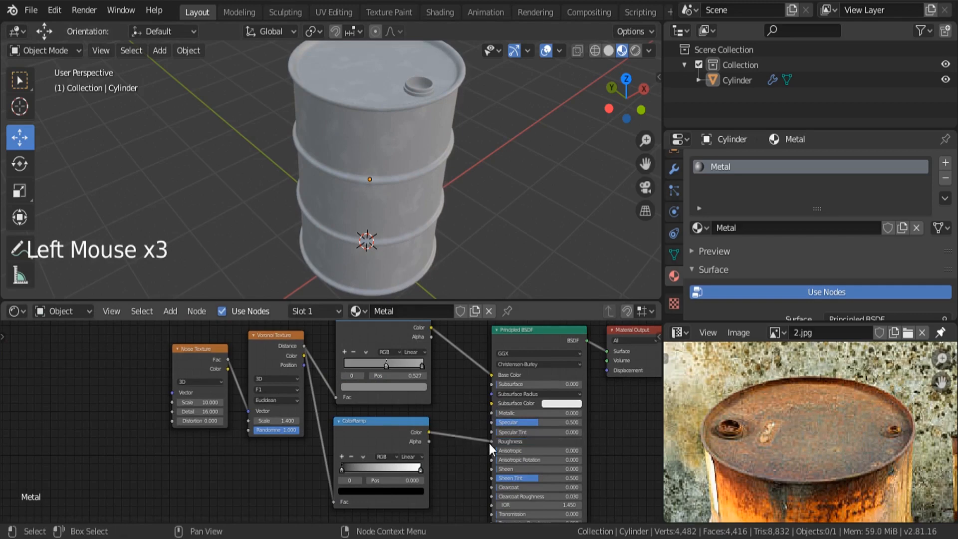
{"action": "middle_click_drag", "start_coordinate": [372, 283], "coordinate": [343, 172]}
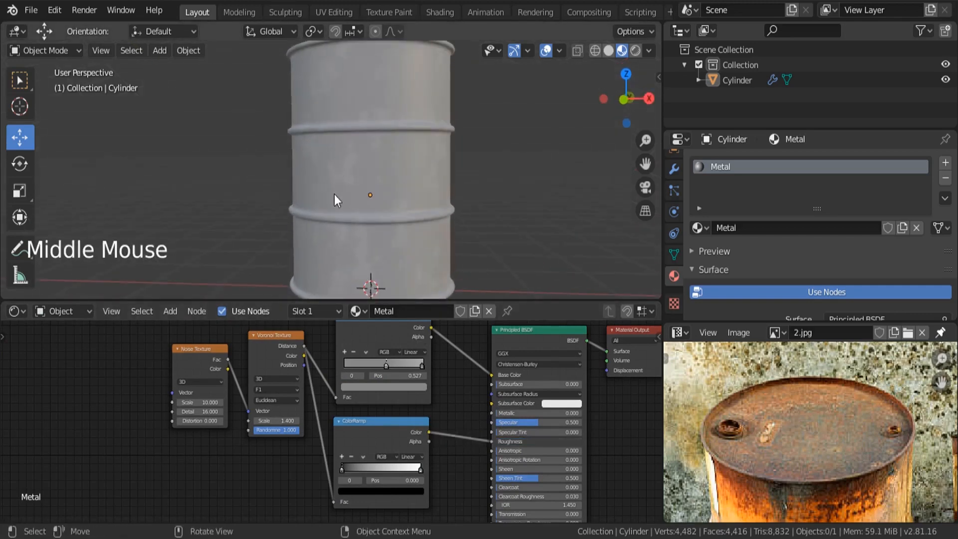
Darken the roughness ColorRamp's white stop to light grey and inspect the reflections on the barrel.
{"action": "scroll", "coordinate": [394, 449], "scroll_direction": "up", "scroll_amount": 6}
{"action": "middle_click_drag", "start_coordinate": [382, 450], "coordinate": [382, 418]}
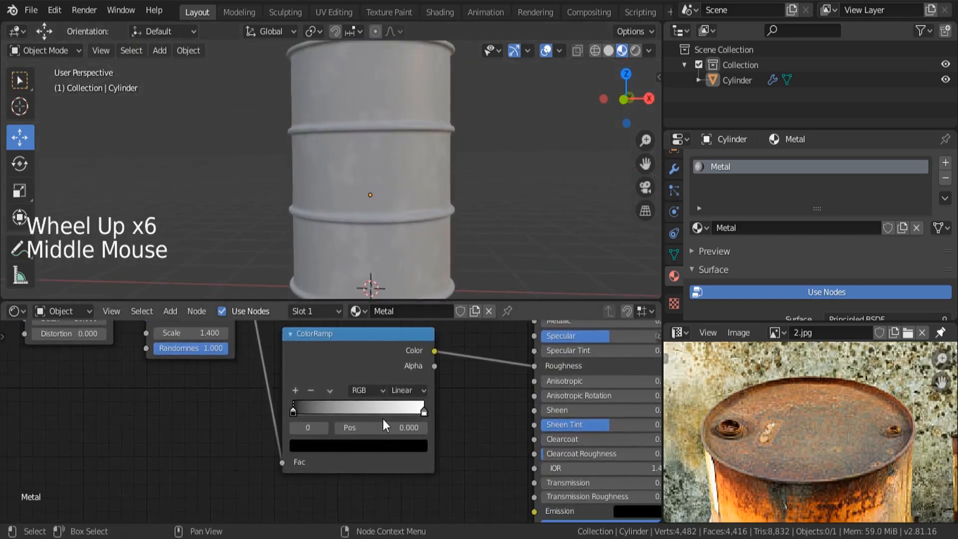
{"action": "left_click", "coordinate": [425, 410]}
{"action": "left_click", "coordinate": [393, 446]}
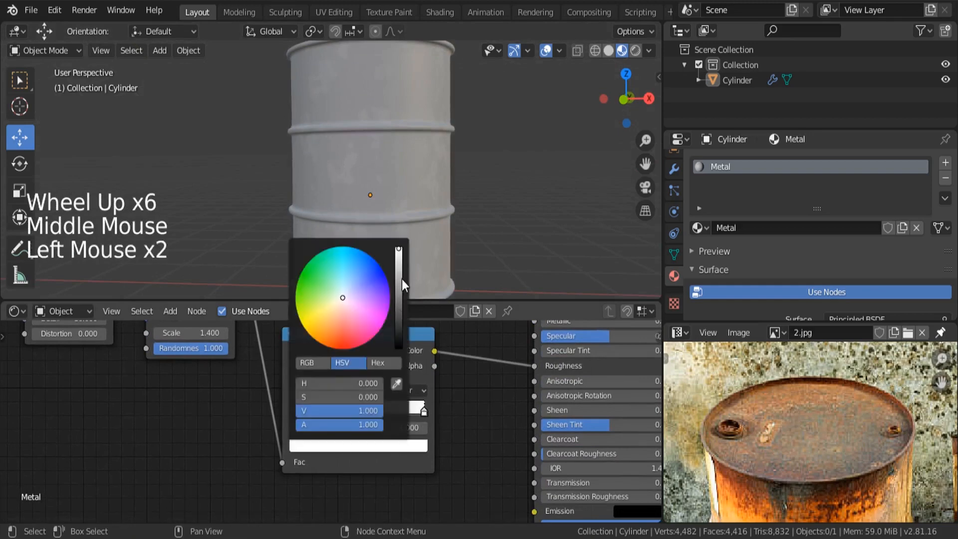
{"action": "left_click", "coordinate": [398, 270]}
{"action": "mouse_move", "coordinate": [398, 270]}
{"action": "left_mouse_down"}
{"action": "mouse_move", "coordinate": [399, 286]}
{"action": "mouse_move", "coordinate": [398, 276]}
{"action": "left_mouse_up"}
{"action": "middle_click_drag", "start_coordinate": [471, 201], "coordinate": [407, 160]}
{"action": "scroll", "coordinate": [377, 84], "scroll_direction": "up", "scroll_amount": 2}
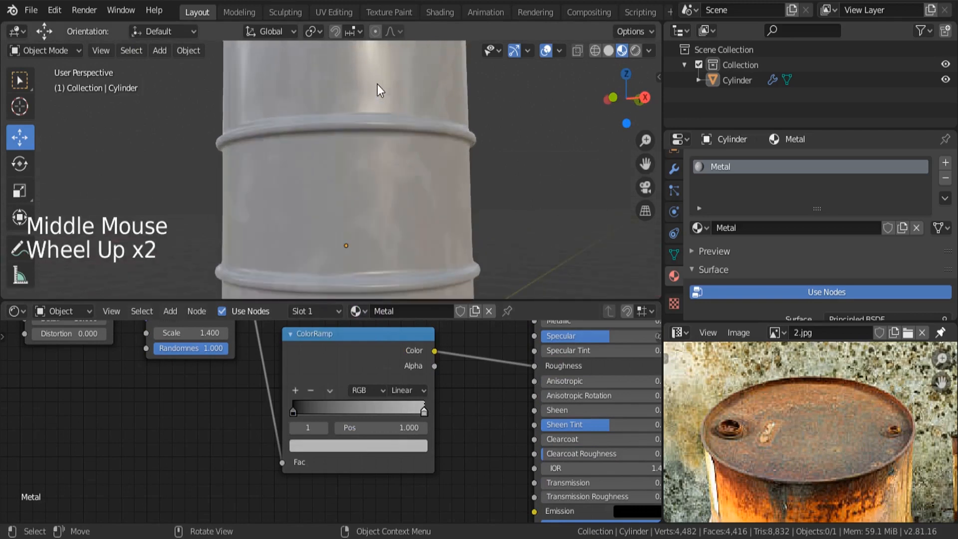
{"action": "scroll", "coordinate": [380, 90], "scroll_direction": "down", "scroll_amount": 4}
{"action": "middle_click_drag", "start_coordinate": [385, 99], "coordinate": [395, 133]}
{"action": "scroll", "coordinate": [395, 134], "scroll_direction": "up", "scroll_amount": 2}
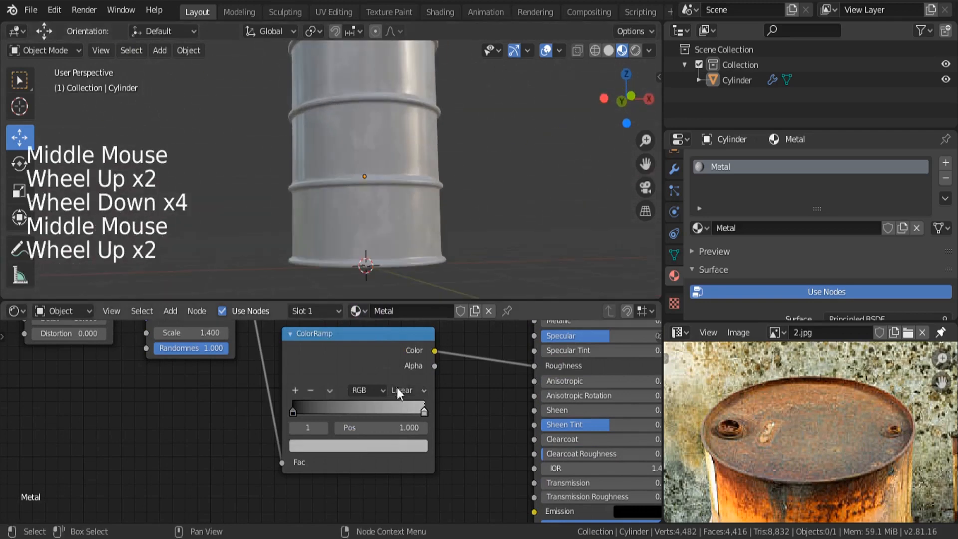
Slide the roughness ColorRamp's black stop to 0.232 and lighten it to grey.
{"action": "left_click", "coordinate": [294, 412]}
{"action": "left_click_drag", "start_coordinate": [295, 411], "coordinate": [324, 412]}
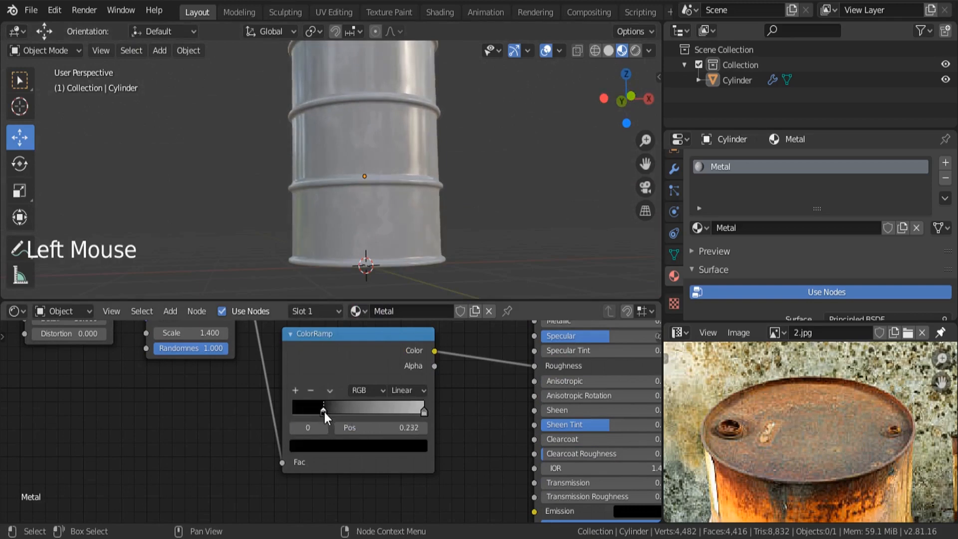
{"action": "left_click", "coordinate": [338, 445]}
{"action": "left_click_drag", "start_coordinate": [397, 343], "coordinate": [398, 301]}
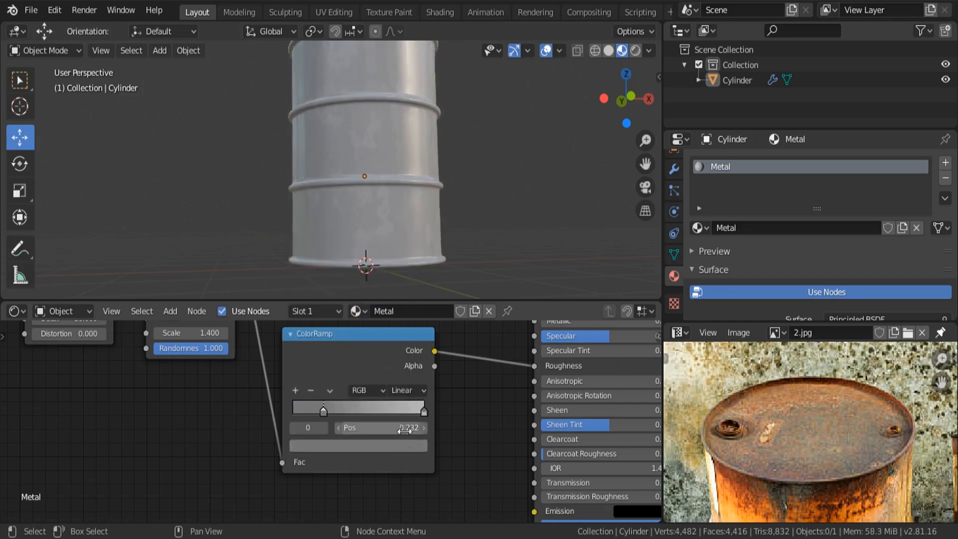
Slide the roughness ColorRamp's last stop inward to about two thirds and its first stop to 0.382, and check the whole barrel.
{"action": "left_click_drag", "start_coordinate": [423, 410], "coordinate": [343, 410]}
{"action": "middle_click_drag", "start_coordinate": [426, 216], "coordinate": [420, 218]}
{"action": "middle_click_drag", "start_coordinate": [420, 218], "coordinate": [415, 219]}
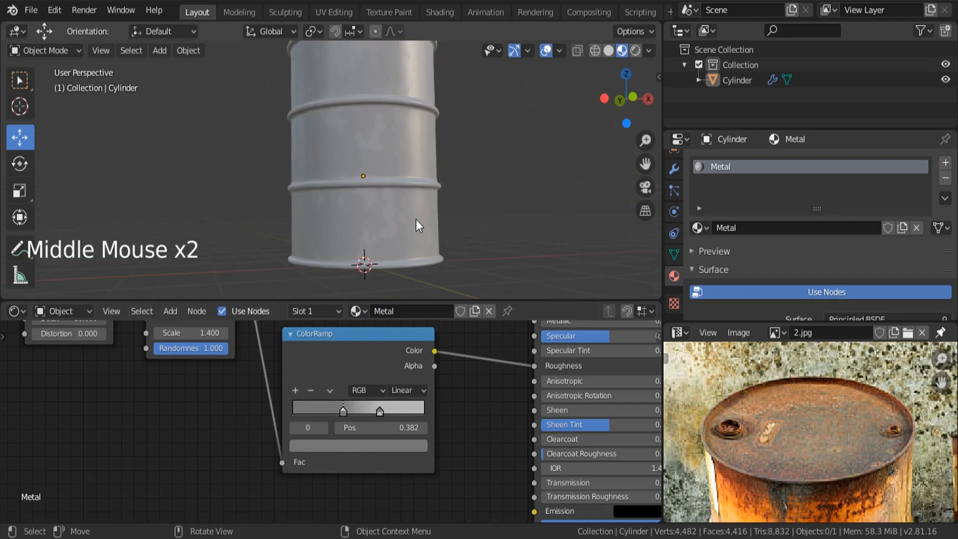
{"action": "key", "text": "KP_Decimal"}
{"action": "left_click", "coordinate": [405, 201]}
{"action": "key", "text": "KP_Decimal"}
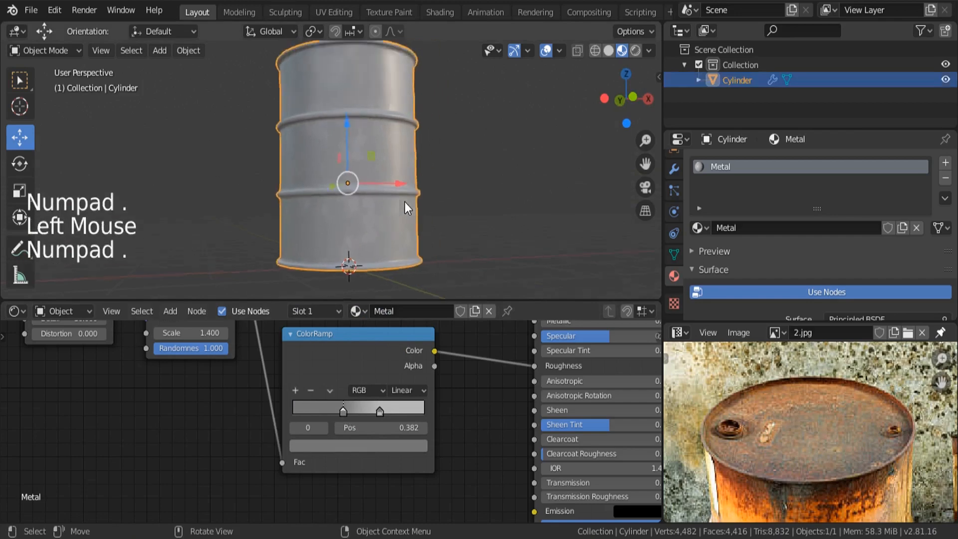
{"action": "scroll", "coordinate": [354, 346], "scroll_direction": "down", "scroll_amount": 5}
Move the roughness ColorRamp further down and add an Invert node between the ramps and the Principled BSDF.
{"action": "middle_click_drag", "start_coordinate": [359, 362], "coordinate": [359, 381]}
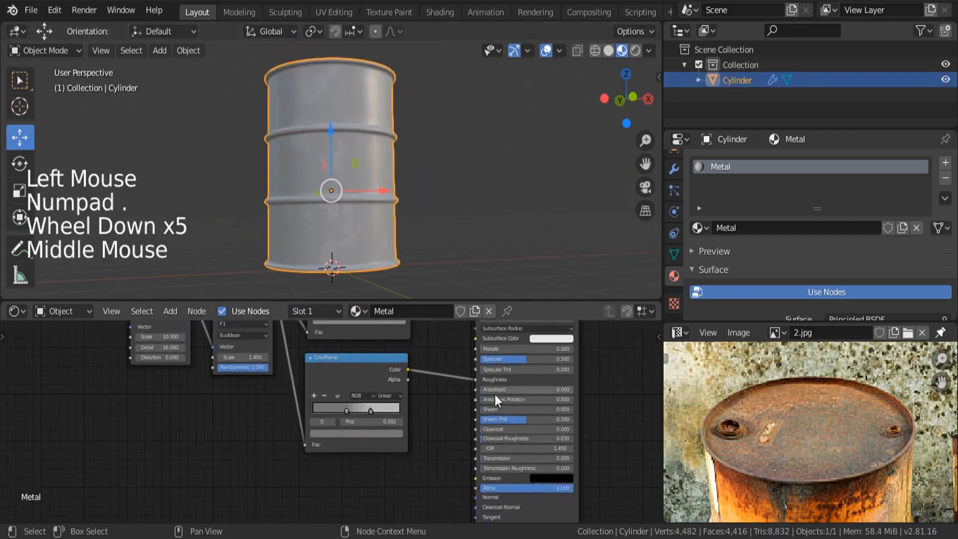
{"action": "left_click_drag", "start_coordinate": [365, 364], "coordinate": [365, 407]}
{"action": "middle_click_drag", "start_coordinate": [452, 375], "coordinate": [443, 390]}
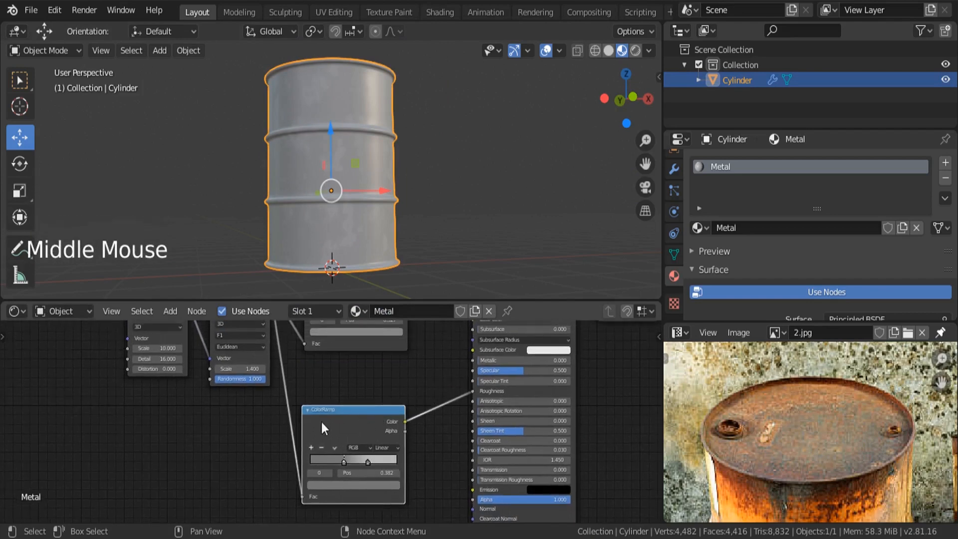
{"action": "left_click", "coordinate": [394, 410]}
{"action": "key", "text": "shift+a"}
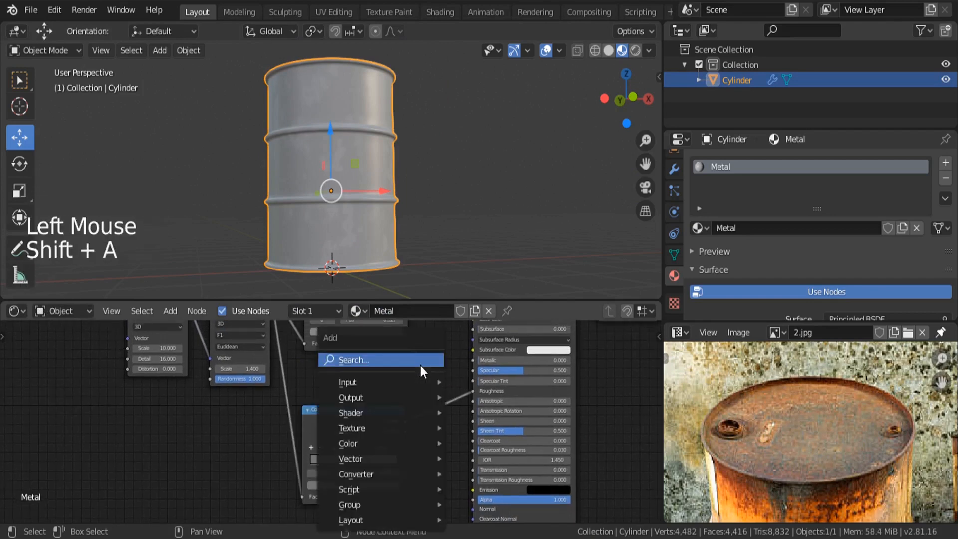
{"action": "left_click", "coordinate": [420, 364]}
{"action": "type", "text": "invert"}
{"action": "key", "text": "Return"}
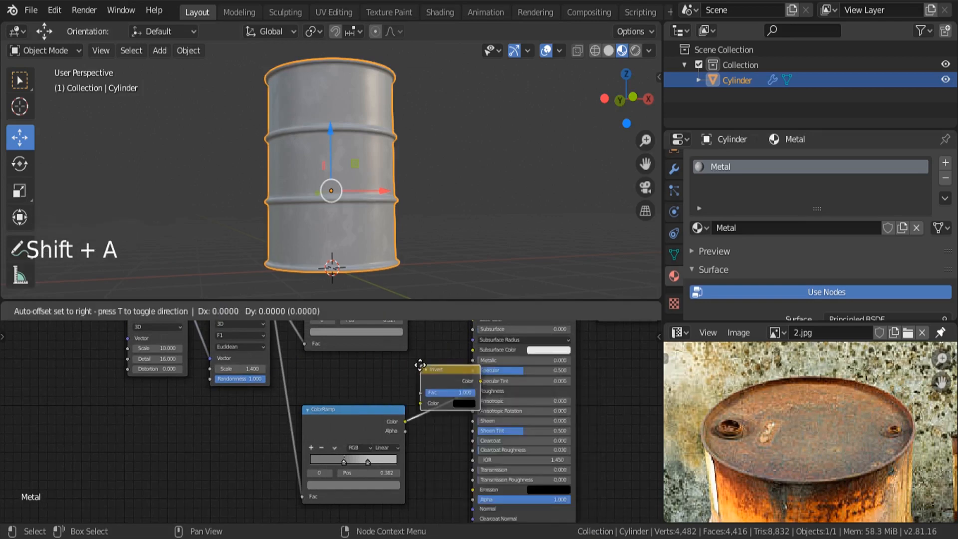
{"action": "left_click", "coordinate": [387, 349]}
Shift the Principled BSDF and Material Output nodes together away from the Invert node to make room.
{"action": "scroll", "coordinate": [519, 420], "scroll_direction": "down", "scroll_amount": 4}
{"action": "middle_click_drag", "start_coordinate": [521, 420], "coordinate": [422, 422]}
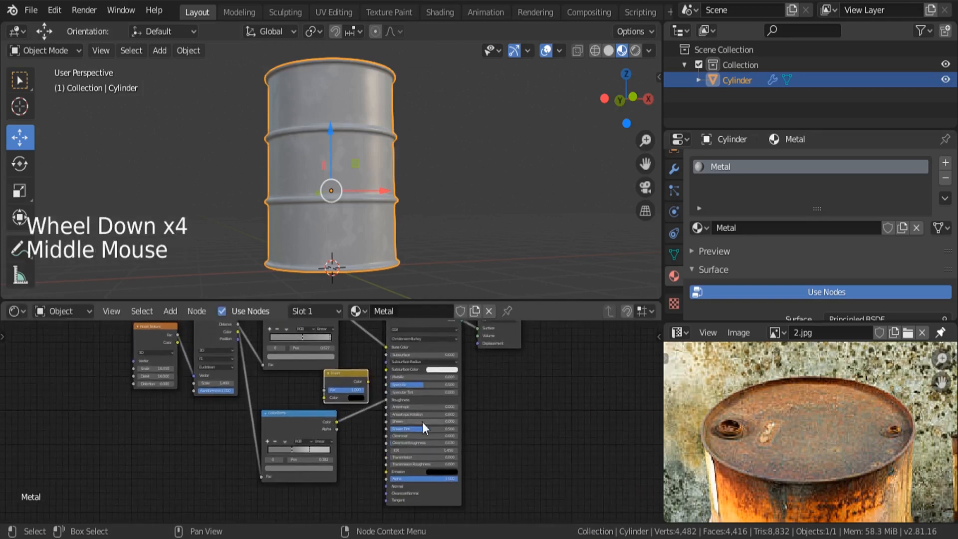
{"action": "left_click_drag", "start_coordinate": [569, 451], "coordinate": [409, 343]}
{"action": "key", "text": "g"}
{"action": "left_click", "coordinate": [510, 369]}
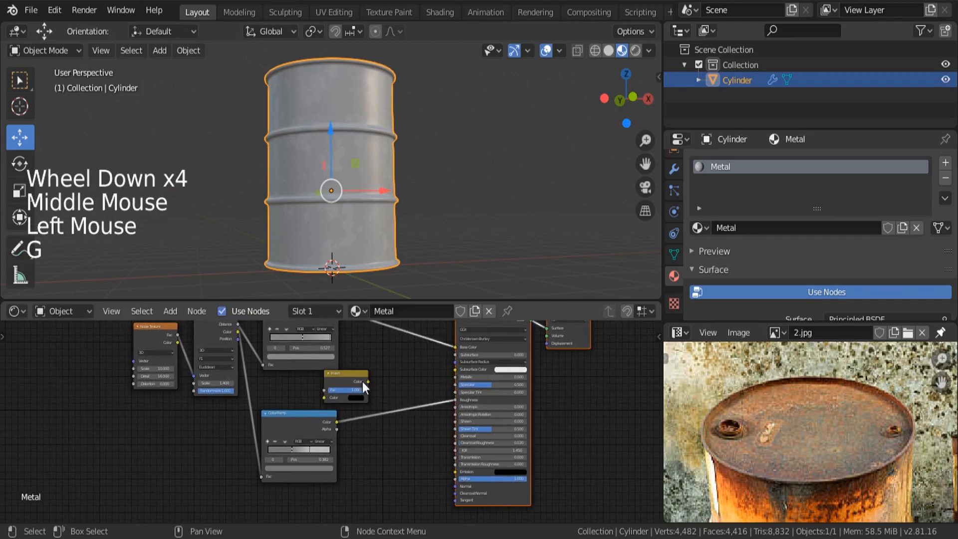
Link the roughness ColorRamp's Color through the Invert node into the Principled BSDF's Metallic and inspect the barrel.
{"action": "left_click_drag", "start_coordinate": [362, 381], "coordinate": [412, 374]}
{"action": "left_click_drag", "start_coordinate": [337, 421], "coordinate": [465, 377]}
{"action": "scroll", "coordinate": [416, 376], "scroll_direction": "up", "scroll_amount": 3}
{"action": "scroll", "coordinate": [399, 409], "scroll_direction": "down", "scroll_amount": 3}
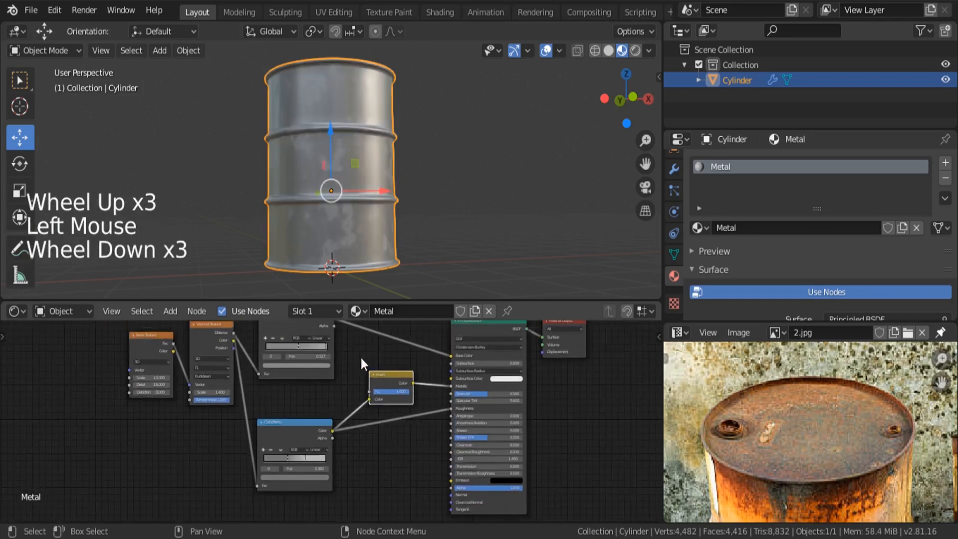
{"action": "middle_click_drag", "start_coordinate": [340, 235], "coordinate": [369, 184]}
{"action": "scroll", "coordinate": [343, 130], "scroll_direction": "up", "scroll_amount": 3}
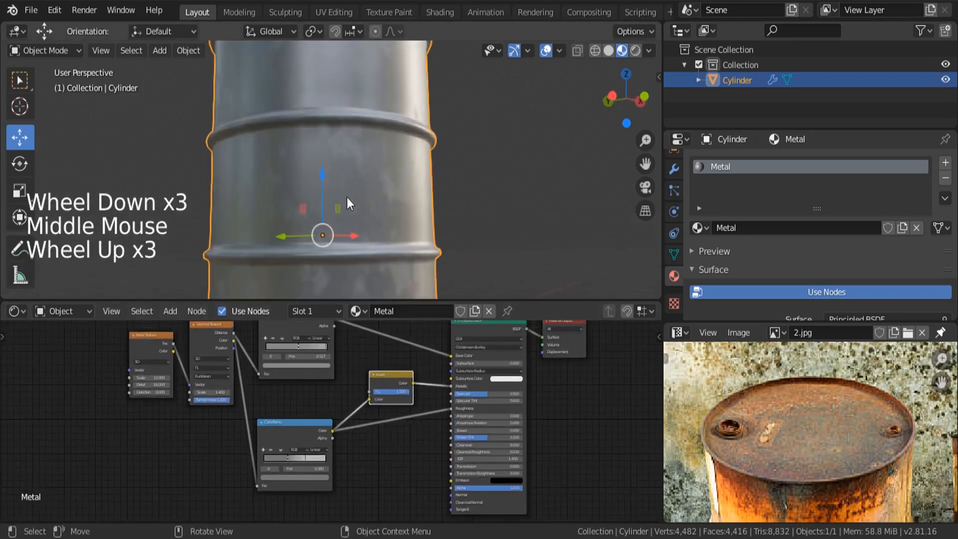
{"action": "middle_click_drag", "start_coordinate": [359, 363], "coordinate": [344, 407]}
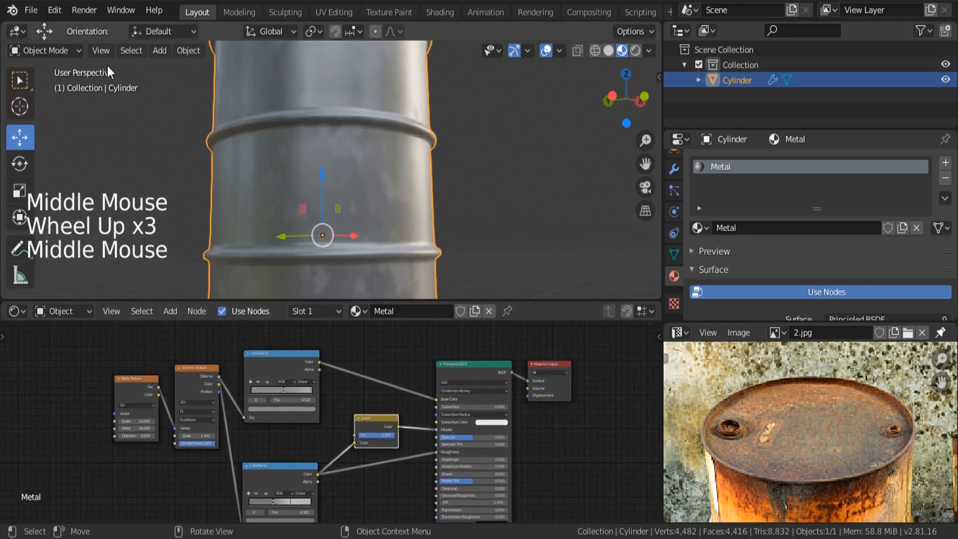
Search the add-ons for "node" in the preferences and check whether Node Wrangler is enabled.
{"action": "left_click", "coordinate": [54, 8]}
{"action": "left_click", "coordinate": [80, 227]}
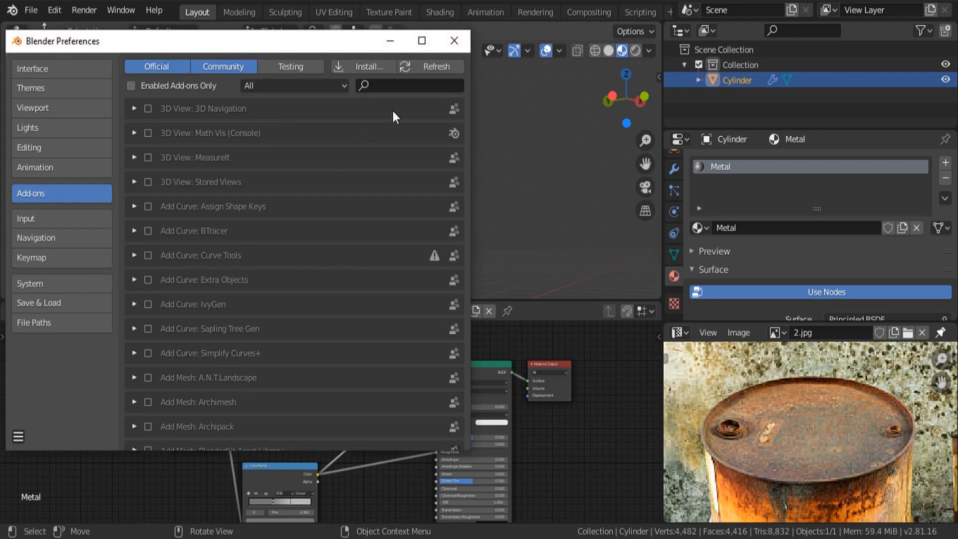
{"action": "left_click", "coordinate": [402, 87]}
{"action": "type", "text": "node"}
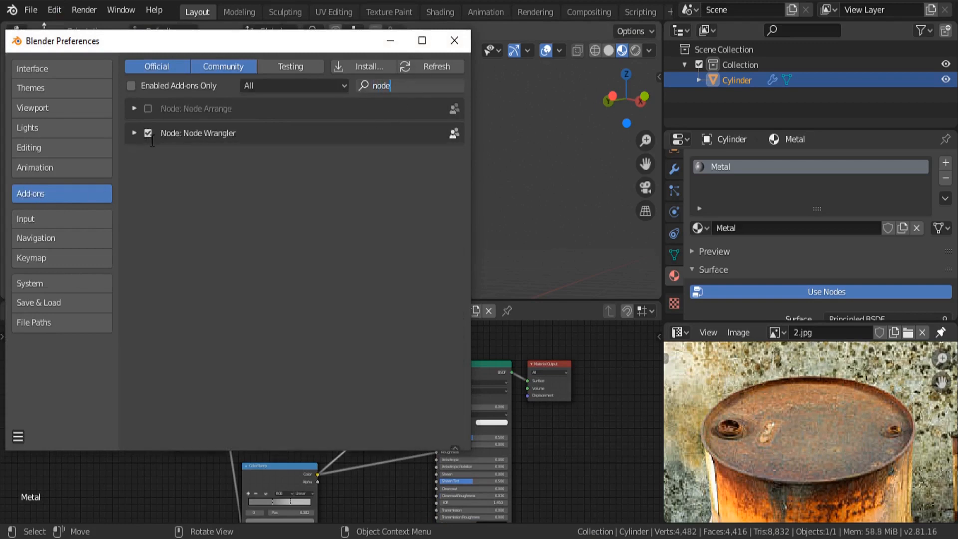
{"action": "left_click", "coordinate": [453, 41]}
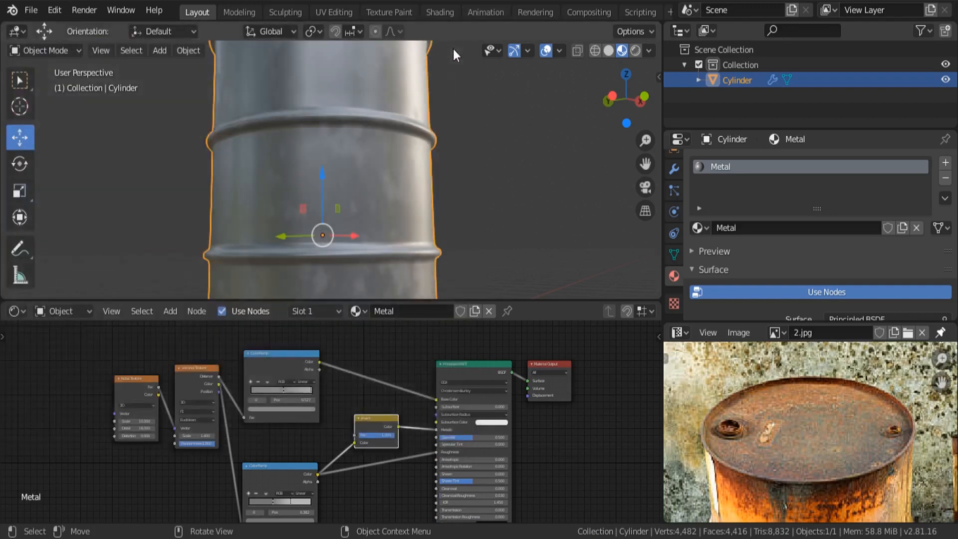
Preview the roughness ColorRamp's output on the barrel with Node Wrangler's Viewer and examine its pattern up close.
{"action": "scroll", "coordinate": [354, 424], "scroll_direction": "down", "scroll_amount": 4}
{"action": "middle_click_drag", "start_coordinate": [353, 423], "coordinate": [338, 413]}
{"action": "scroll", "coordinate": [338, 413], "scroll_direction": "up", "scroll_amount": 5}
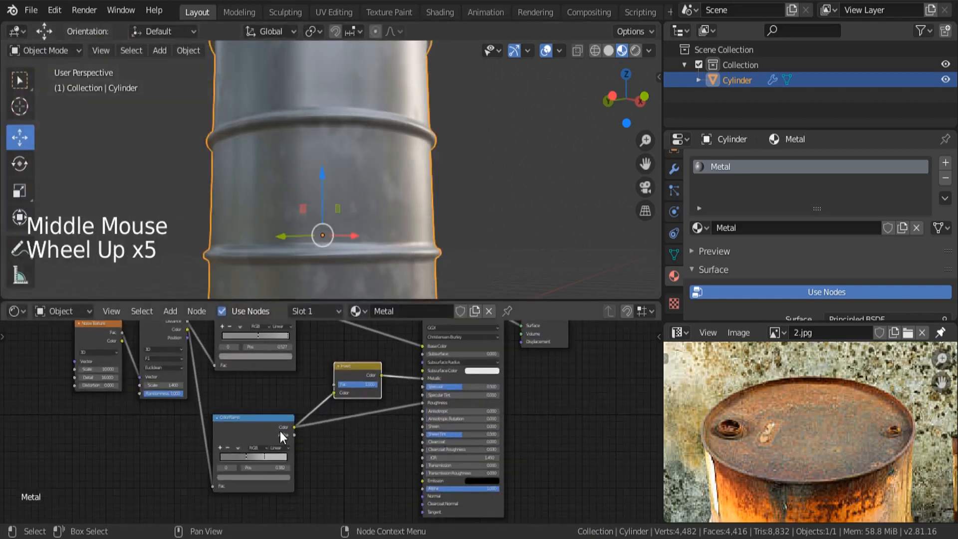
{"action": "left_click", "coordinate": [249, 423], "text": "ctrl+shift"}
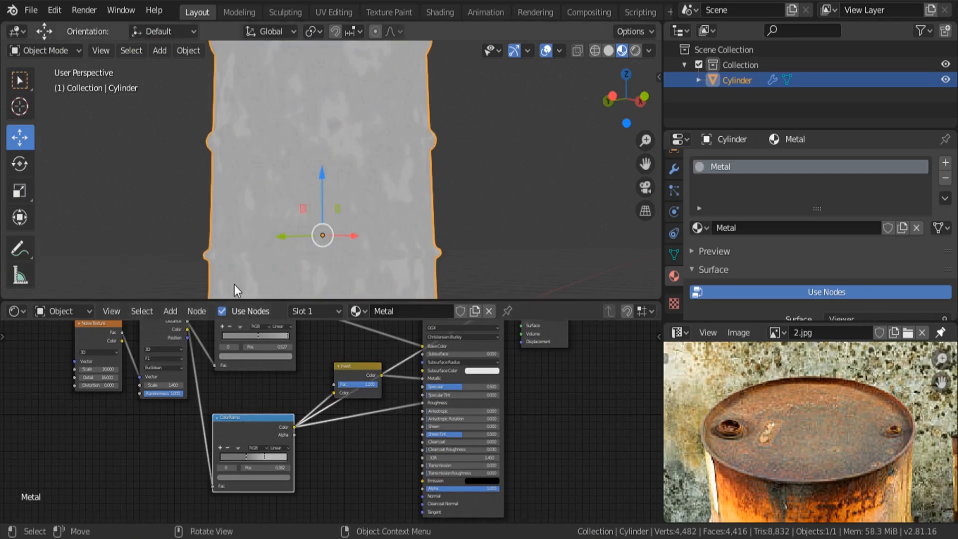
{"action": "middle_click_drag", "start_coordinate": [251, 254], "coordinate": [400, 112]}
{"action": "scroll", "coordinate": [383, 159], "scroll_direction": "up", "scroll_amount": 3}
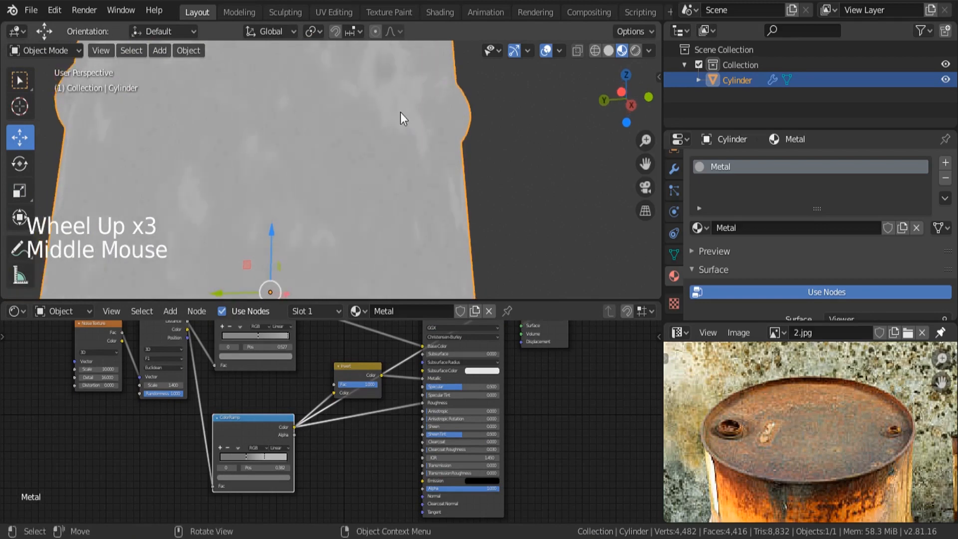
{"action": "middle_click_drag", "start_coordinate": [338, 364], "coordinate": [353, 408]}
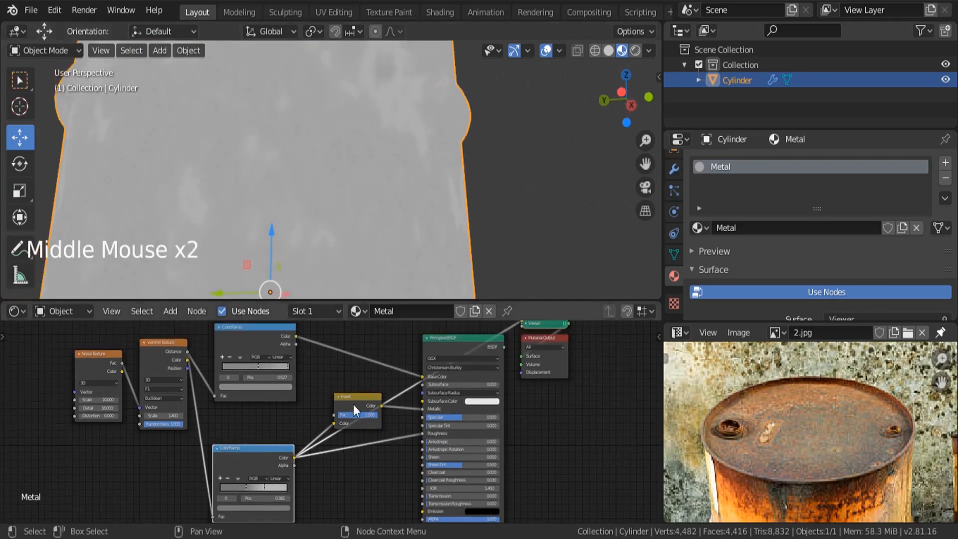
Preview the Invert node's output on the barrel with Node Wrangler's Viewer and examine the inverted pattern.
{"action": "left_click_drag", "start_coordinate": [339, 396], "coordinate": [342, 382]}
{"action": "scroll", "coordinate": [342, 382], "scroll_direction": "up", "scroll_amount": 5}
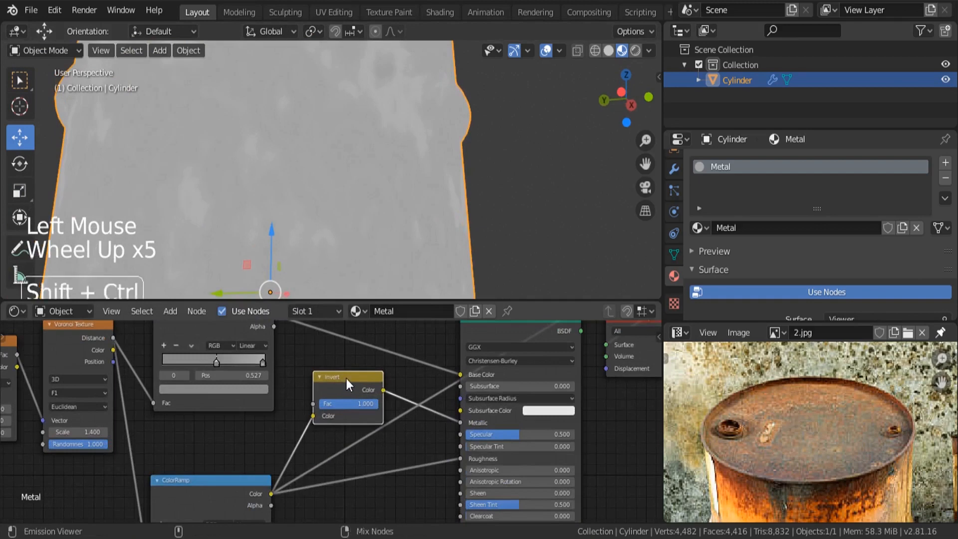
{"action": "left_click", "coordinate": [347, 378], "text": "ctrl+shift"}
{"action": "scroll", "coordinate": [387, 222], "scroll_direction": "down", "scroll_amount": 3}
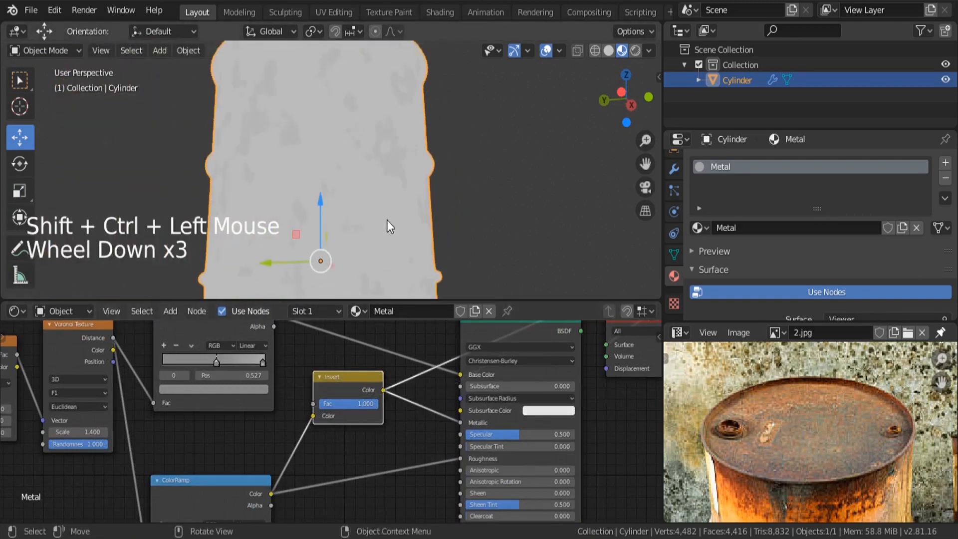
{"action": "middle_click_drag", "start_coordinate": [387, 222], "coordinate": [353, 243]}
{"action": "scroll", "coordinate": [378, 160], "scroll_direction": "up", "scroll_amount": 3}
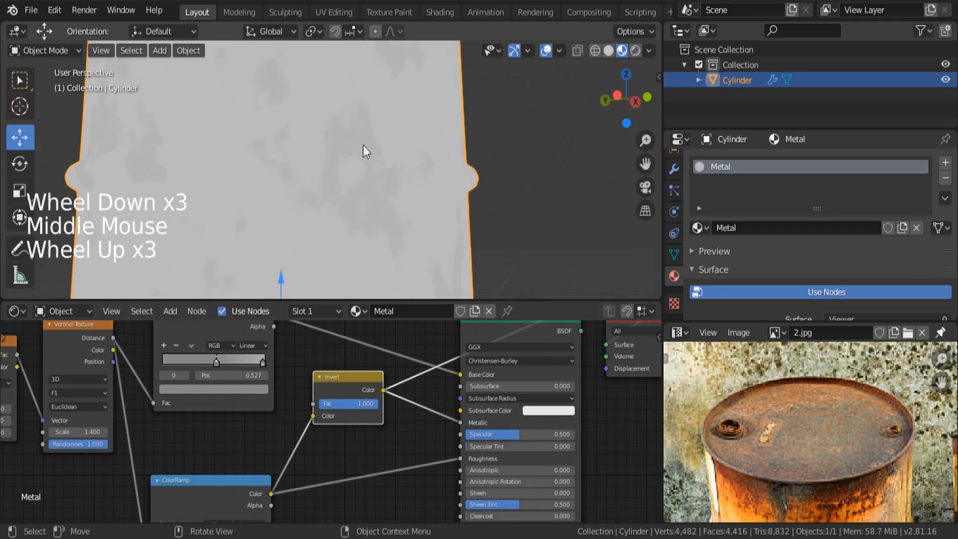
{"action": "left_click_drag", "start_coordinate": [319, 391], "coordinate": [323, 399]}
{"action": "scroll", "coordinate": [354, 390], "scroll_direction": "down", "scroll_amount": 5}
{"action": "middle_click_drag", "start_coordinate": [354, 390], "coordinate": [279, 393]}
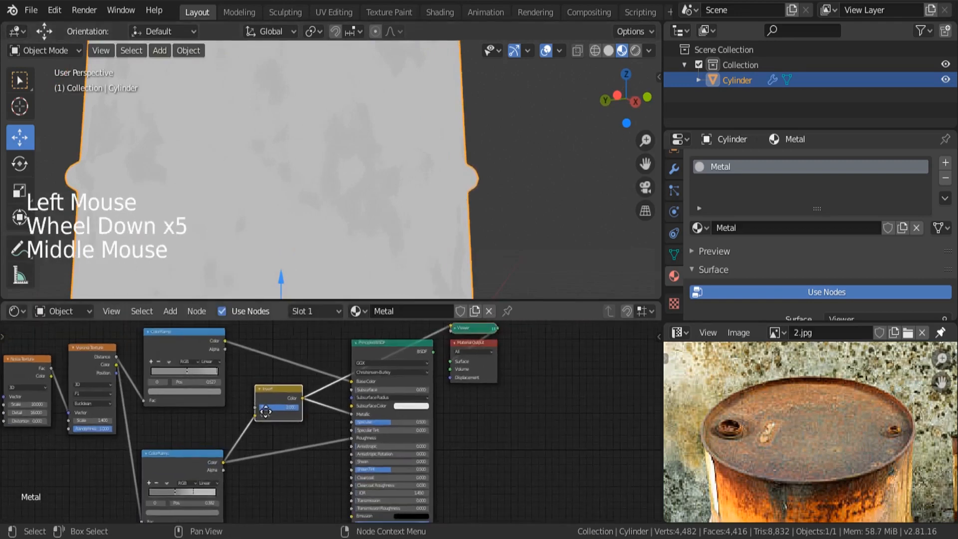
Reconnect the Principled BSDF to the Material Output and inspect the metal shading over the barrel.
{"action": "left_click", "coordinate": [379, 343], "text": "ctrl+shift"}
{"action": "scroll", "coordinate": [379, 343], "scroll_direction": "down", "scroll_amount": 3}
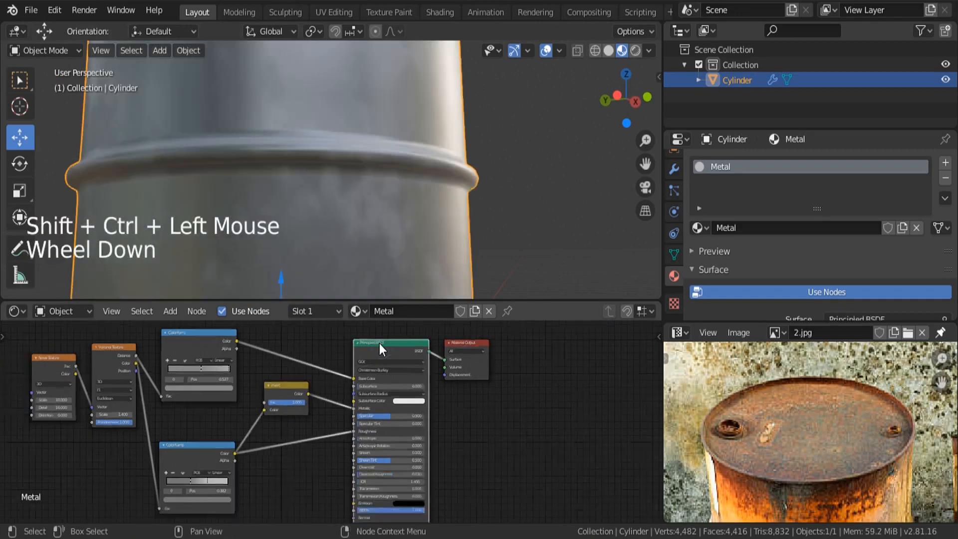
{"action": "scroll", "coordinate": [370, 164], "scroll_direction": "down", "scroll_amount": 6}
{"action": "scroll", "coordinate": [370, 164], "scroll_direction": "down", "scroll_amount": 4}
{"action": "middle_click_drag", "start_coordinate": [370, 164], "coordinate": [357, 191]}
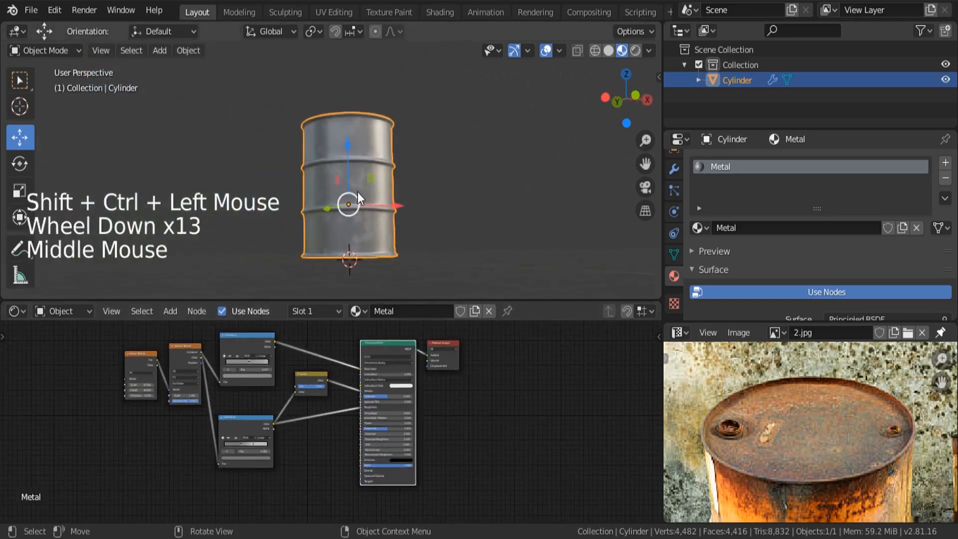
{"action": "scroll", "coordinate": [372, 208], "scroll_direction": "up", "scroll_amount": 2}
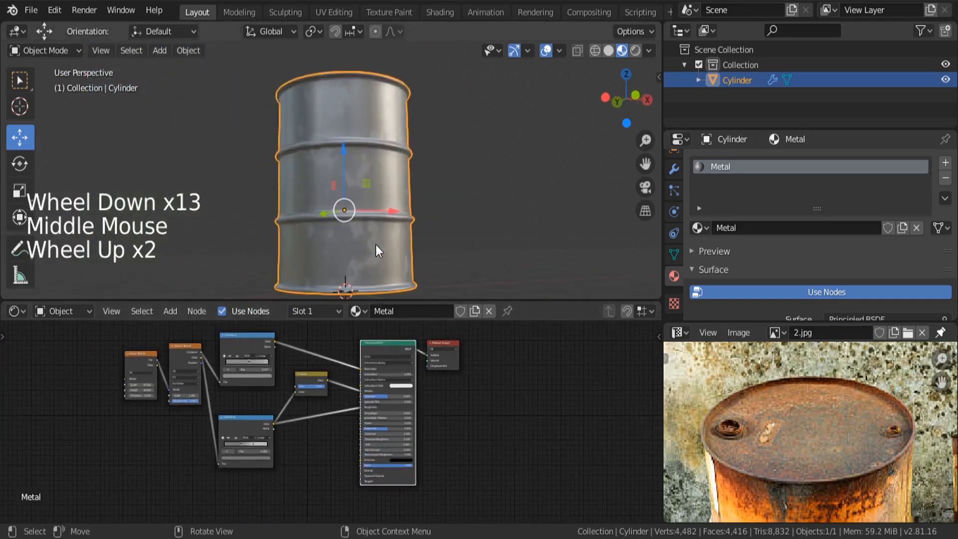
{"action": "middle_click_drag", "start_coordinate": [376, 244], "coordinate": [381, 196]}
{"action": "scroll", "coordinate": [391, 160], "scroll_direction": "up", "scroll_amount": 3}
{"action": "scroll", "coordinate": [391, 161], "scroll_direction": "up", "scroll_amount": 1}
{"action": "middle_click_drag", "start_coordinate": [391, 161], "coordinate": [377, 124]}
{"action": "scroll", "coordinate": [377, 125], "scroll_direction": "up", "scroll_amount": 3}
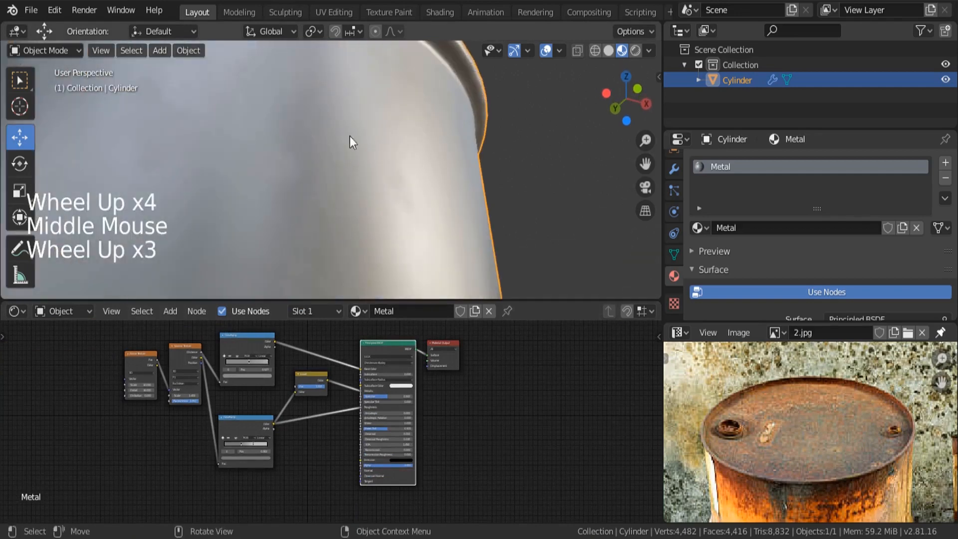
{"action": "scroll", "coordinate": [349, 128], "scroll_direction": "down", "scroll_amount": 3}
{"action": "middle_click_drag", "start_coordinate": [346, 135], "coordinate": [381, 123]}
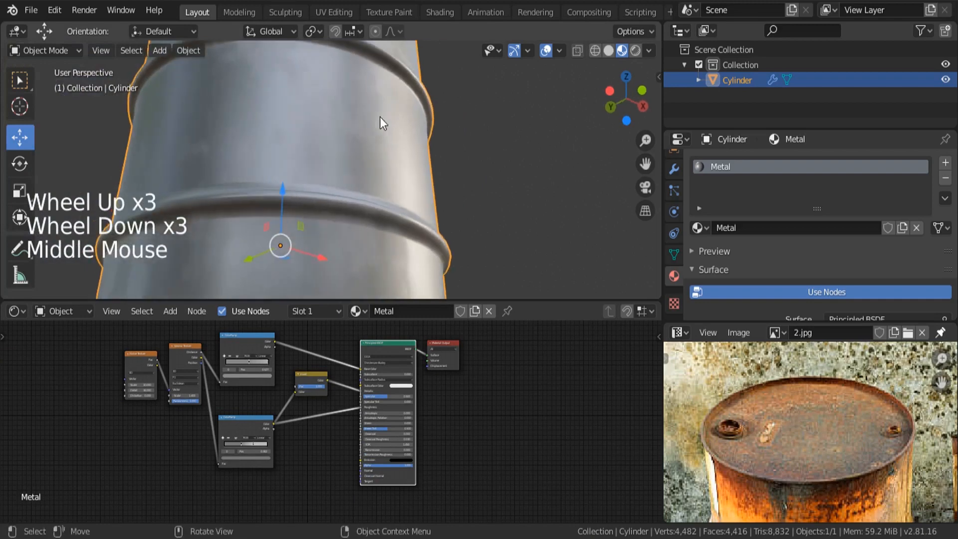
Add a Bump node between the roughness ColorRamp and the Principled BSDF, below the Invert node.
{"action": "middle_click_drag", "start_coordinate": [299, 456], "coordinate": [327, 438]}
{"action": "key", "text": "shift+a"}
{"action": "left_click", "coordinate": [303, 363]}
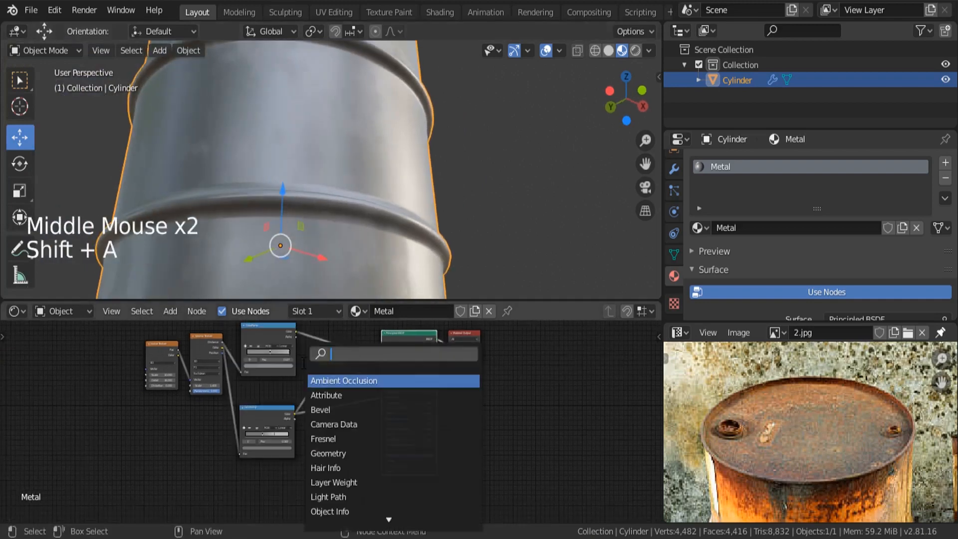
{"action": "type", "text": "bump"}
{"action": "key", "text": "Return"}
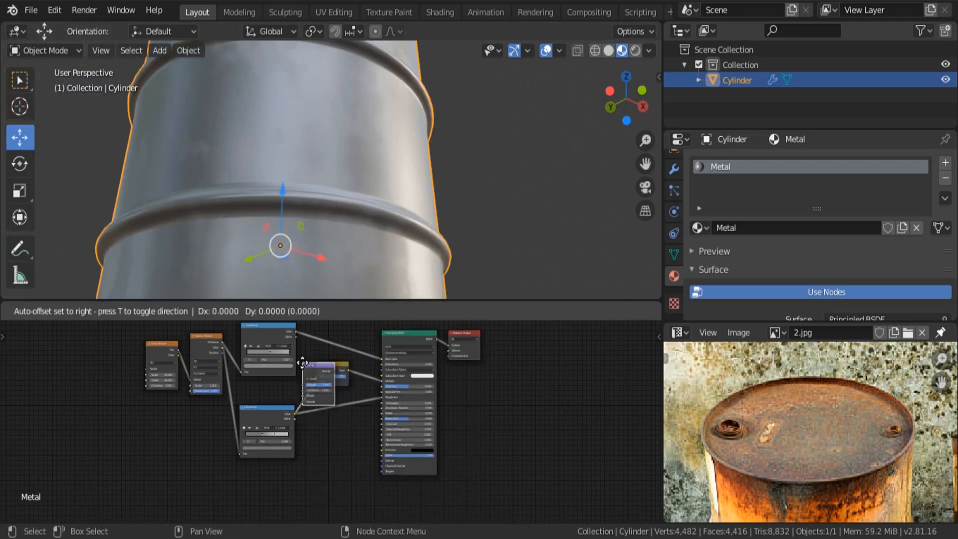
{"action": "left_click", "coordinate": [325, 435]}
{"action": "scroll", "coordinate": [297, 473], "scroll_direction": "up", "scroll_amount": 5}
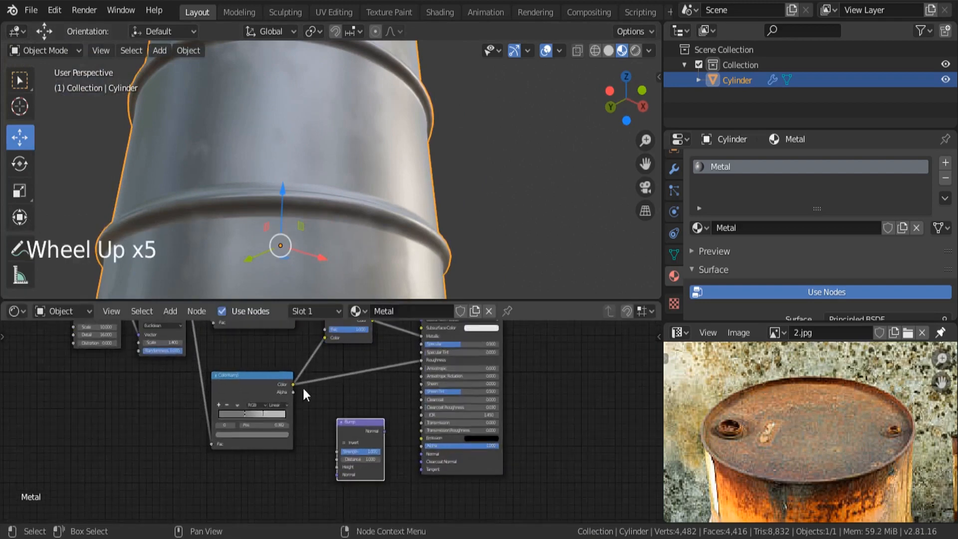
Link the roughness ColorRamp's Color to the Bump's Height and the Bump's Normal to the Principled BSDF's Normal, checking the whole barrel.
{"action": "left_click_drag", "start_coordinate": [293, 385], "coordinate": [342, 467]}
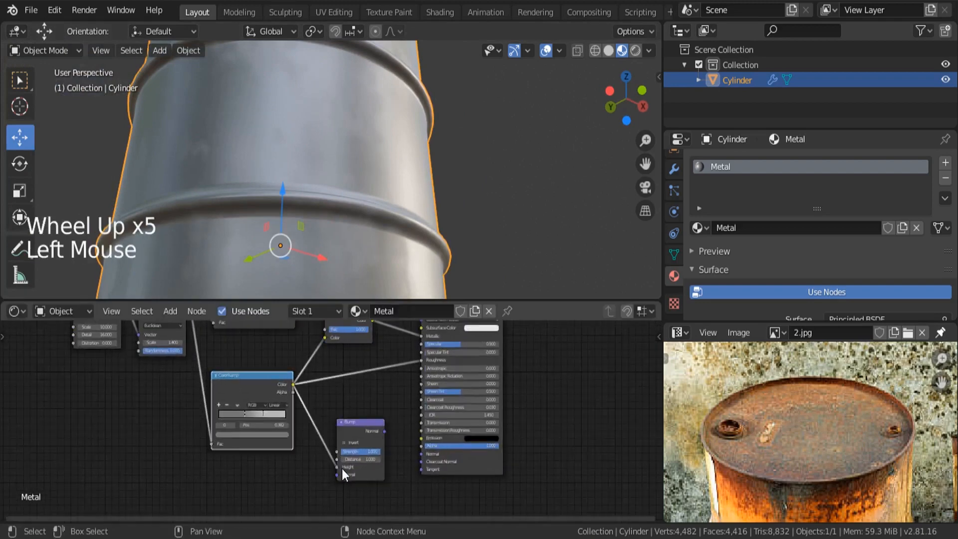
{"action": "scroll", "coordinate": [342, 468], "scroll_direction": "up", "scroll_amount": 4}
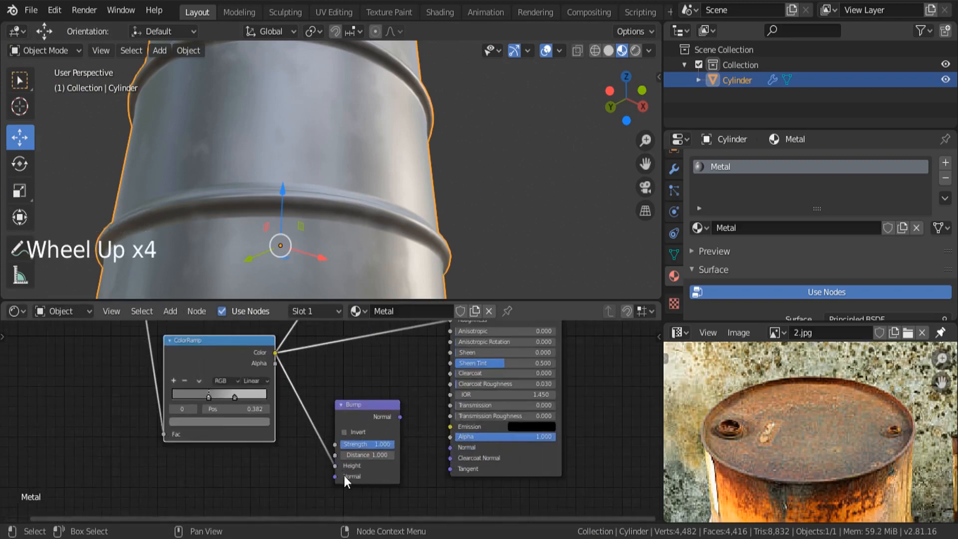
{"action": "left_click_drag", "start_coordinate": [402, 418], "coordinate": [451, 447]}
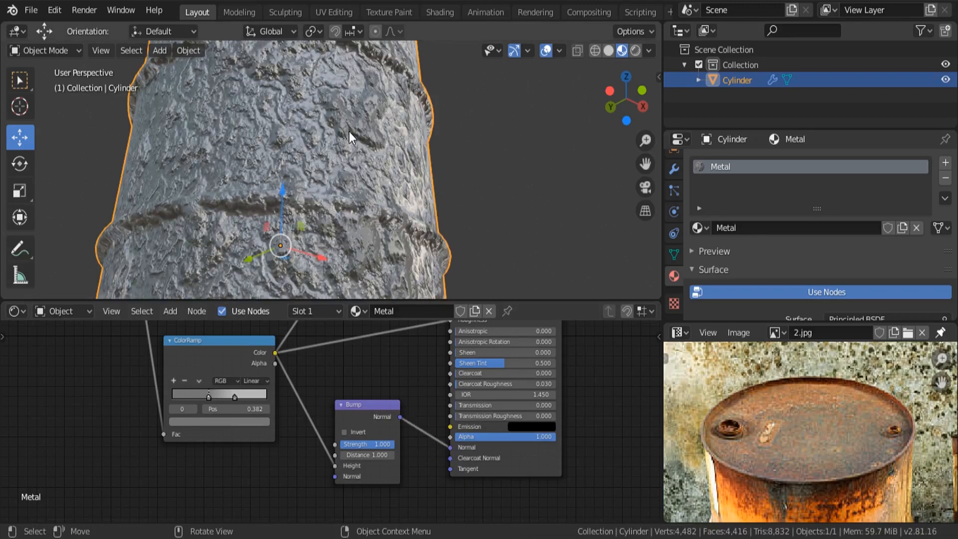
{"action": "middle_click_drag", "start_coordinate": [340, 142], "coordinate": [382, 184]}
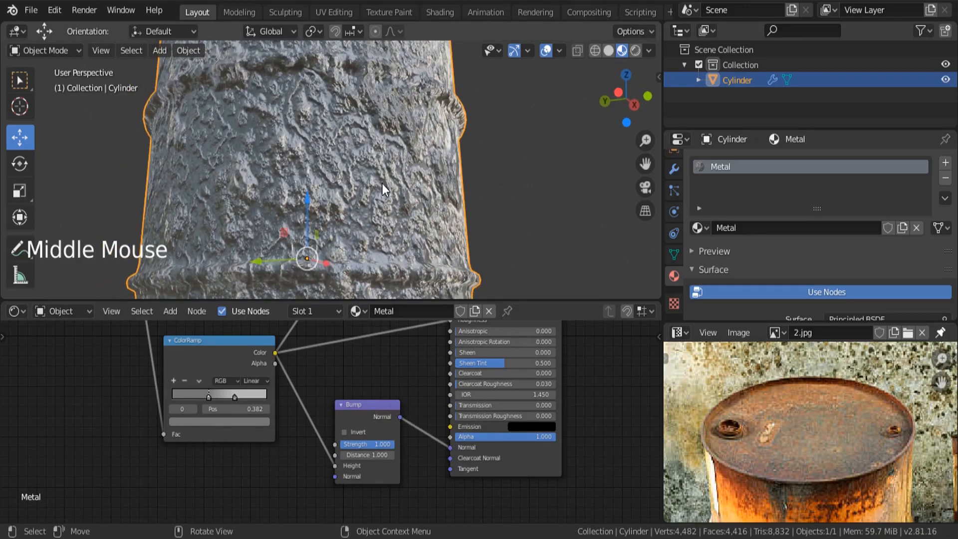
{"action": "key", "text": "KP_Decimal"}
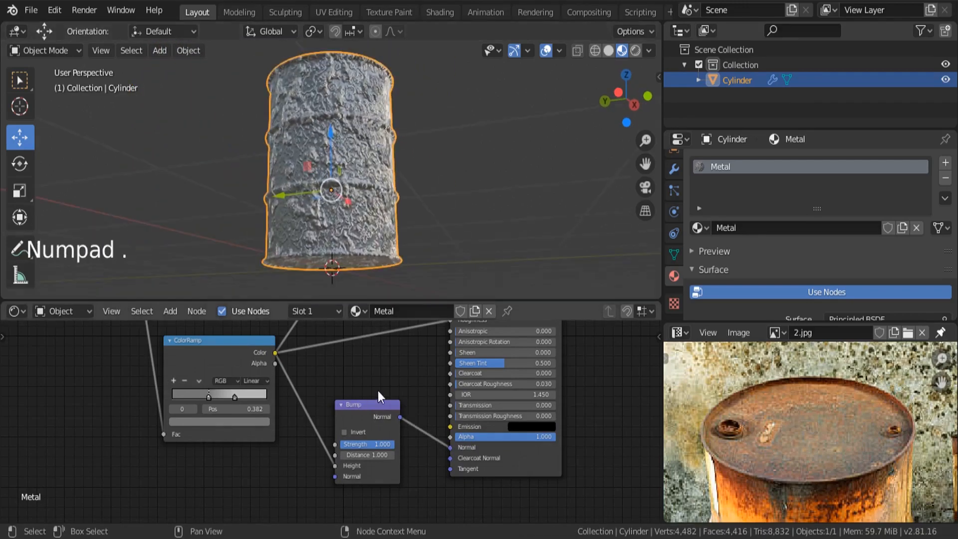
Preview the Bump node's Normal output on the barrel with Node Wrangler's Viewer and view it from several sides.
{"action": "middle_click_drag", "start_coordinate": [378, 391], "coordinate": [362, 431]}
{"action": "left_click_drag", "start_coordinate": [355, 423], "coordinate": [355, 415]}
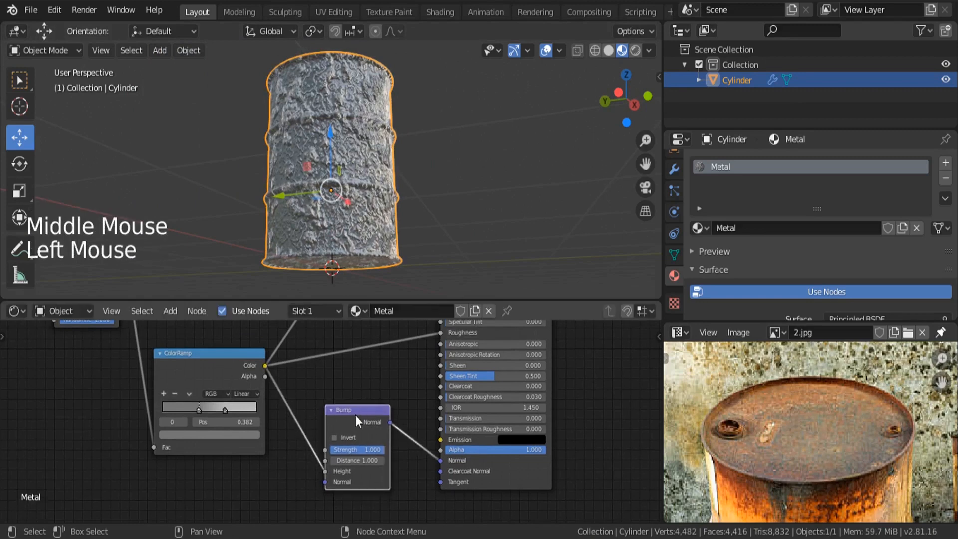
{"action": "left_click", "coordinate": [347, 414], "text": "ctrl+shift"}
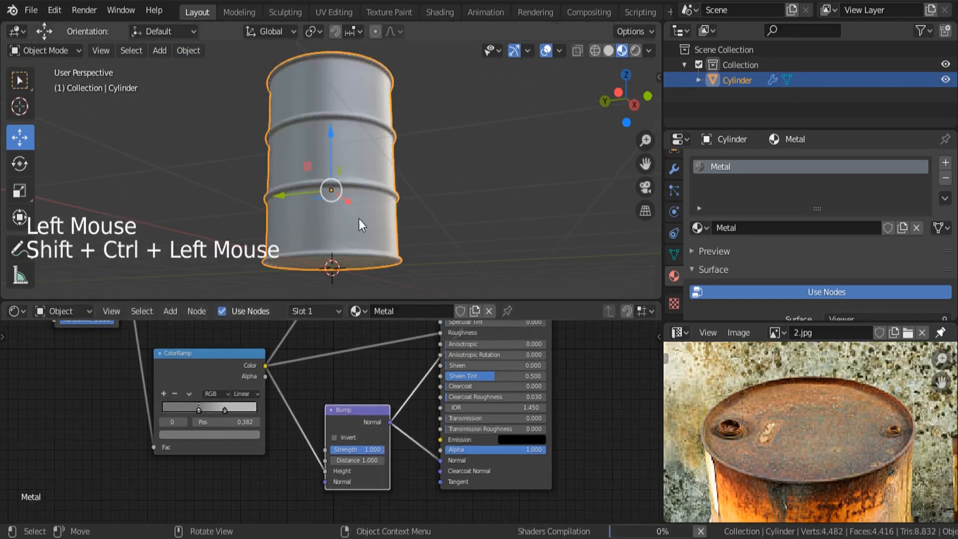
{"action": "middle_click_drag", "start_coordinate": [391, 178], "coordinate": [364, 192]}
{"action": "middle_click_drag", "start_coordinate": [352, 195], "coordinate": [369, 218]}
{"action": "middle_click_drag", "start_coordinate": [311, 225], "coordinate": [375, 219]}
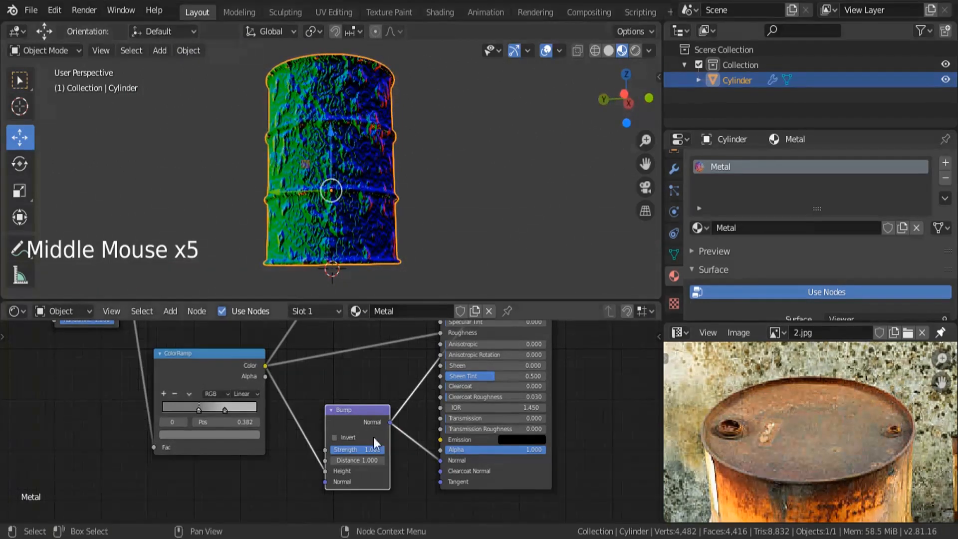
Set the Bump node's Strength to 0.1 and check the normals around the barrel.
{"action": "scroll", "coordinate": [373, 437], "scroll_direction": "up", "scroll_amount": 5}
{"action": "left_click", "coordinate": [374, 441]}
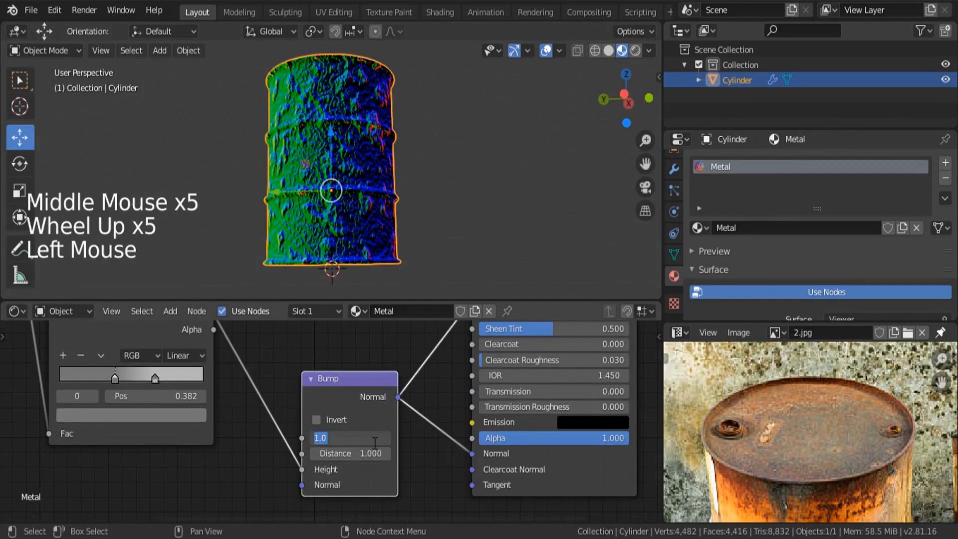
{"action": "key", "text": "BackSpace"}
{"action": "type", "text": "0.1"}
{"action": "key", "text": "Return"}
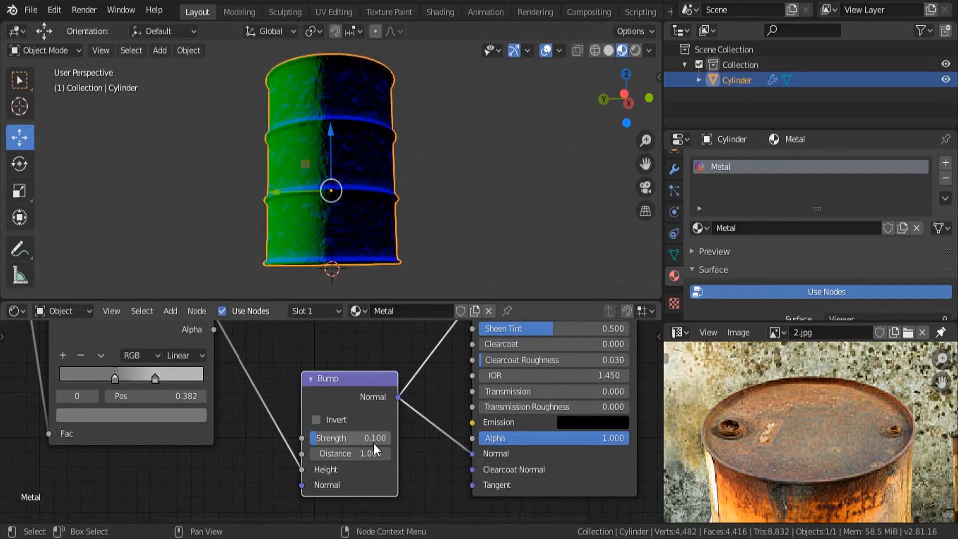
{"action": "middle_click_drag", "start_coordinate": [345, 193], "coordinate": [217, 193]}
{"action": "scroll", "coordinate": [438, 366], "scroll_direction": "down", "scroll_amount": 3}
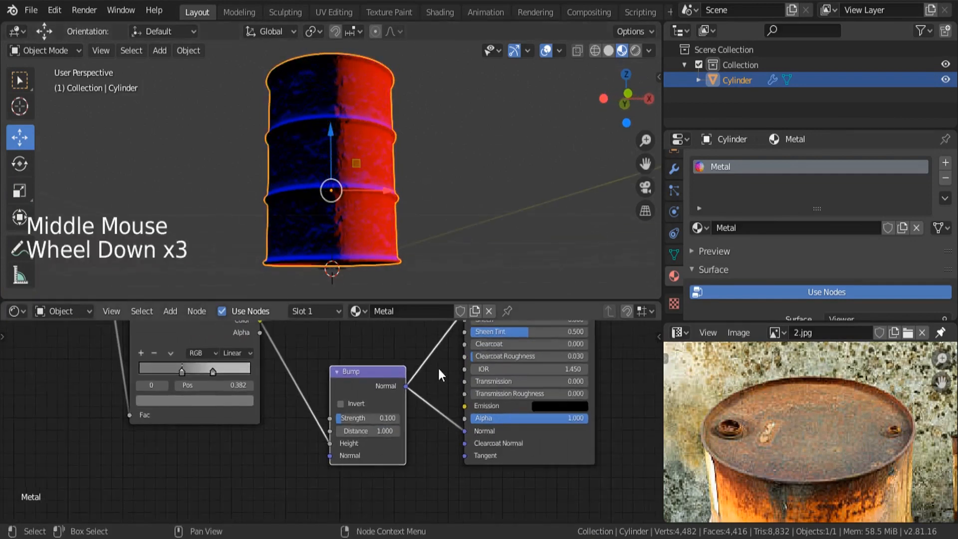
Switch the output from the Bump preview back to the Principled BSDF and inspect the bumpy metal up close.
{"action": "middle_click_drag", "start_coordinate": [438, 366], "coordinate": [474, 456]}
{"action": "scroll", "coordinate": [495, 474], "scroll_direction": "down", "scroll_amount": 5}
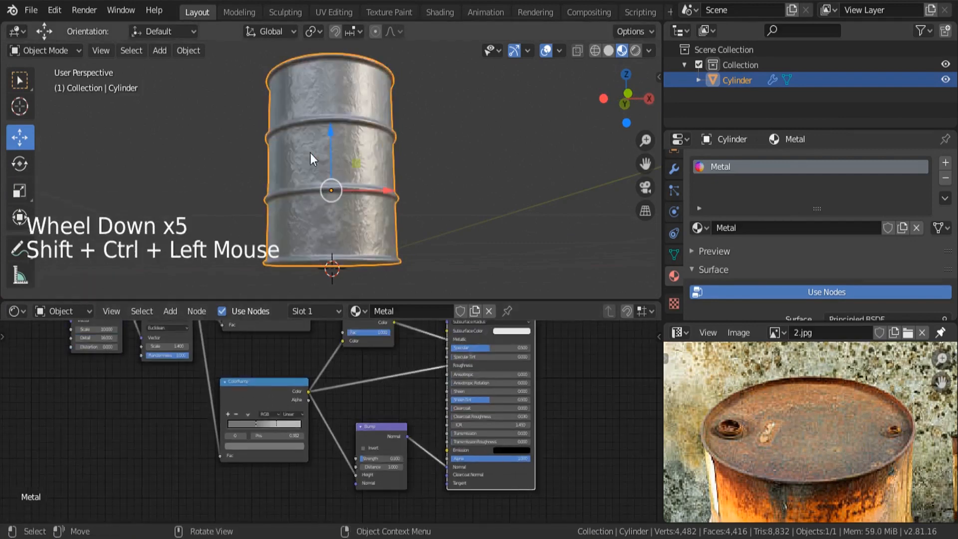
{"action": "scroll", "coordinate": [310, 152], "scroll_direction": "up", "scroll_amount": 4}
{"action": "middle_click_drag", "start_coordinate": [309, 151], "coordinate": [453, 132]}
{"action": "scroll", "coordinate": [453, 133], "scroll_direction": "up", "scroll_amount": 2}
{"action": "scroll", "coordinate": [447, 135], "scroll_direction": "up", "scroll_amount": 1}
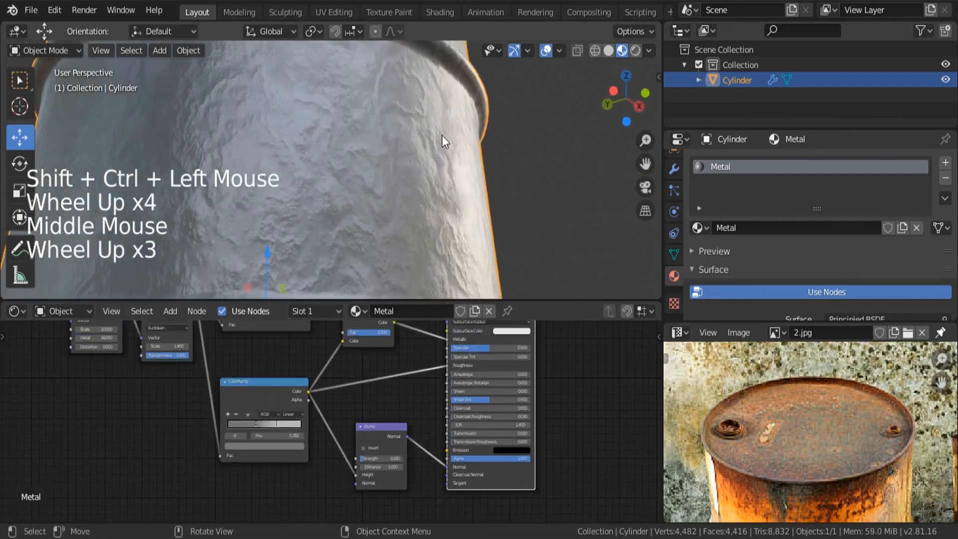
{"action": "scroll", "coordinate": [366, 151], "scroll_direction": "down", "scroll_amount": 4}
{"action": "middle_click_drag", "start_coordinate": [366, 151], "coordinate": [279, 172]}
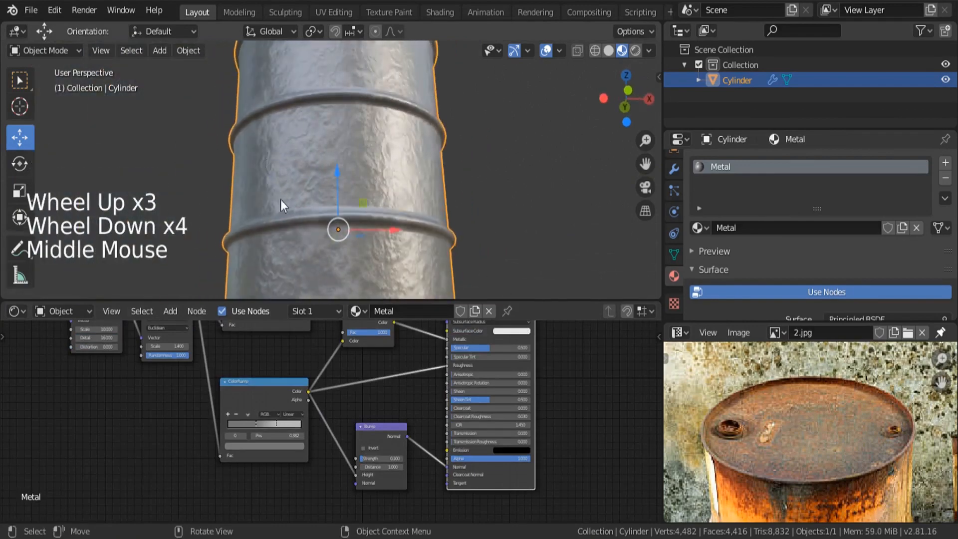
Set the Bump node's Strength to 0.05.
{"action": "scroll", "coordinate": [392, 459], "scroll_direction": "up", "scroll_amount": 10}
{"action": "left_click", "coordinate": [384, 453]}
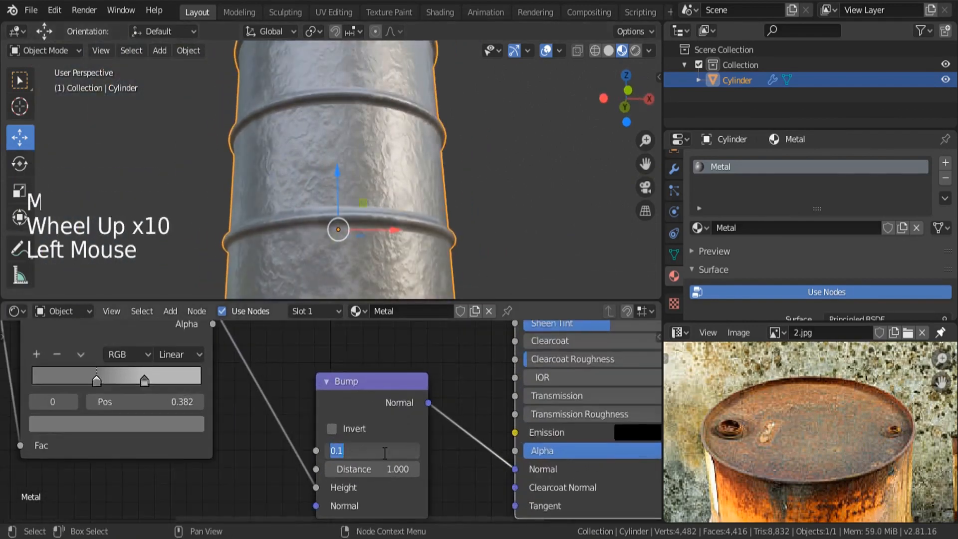
{"action": "type", "text": ".05"}
{"action": "key", "text": "Return"}
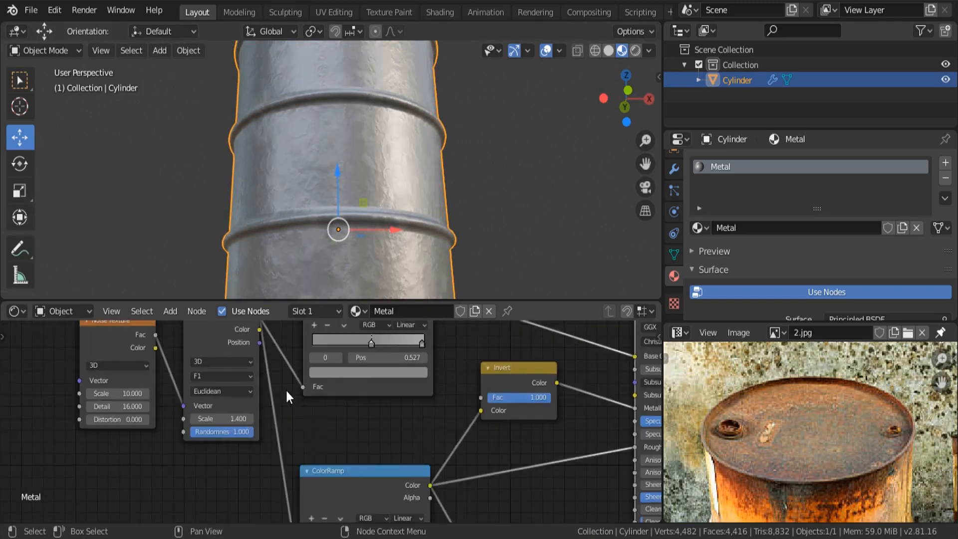
{"action": "scroll", "coordinate": [287, 391], "scroll_direction": "down", "scroll_amount": 5}
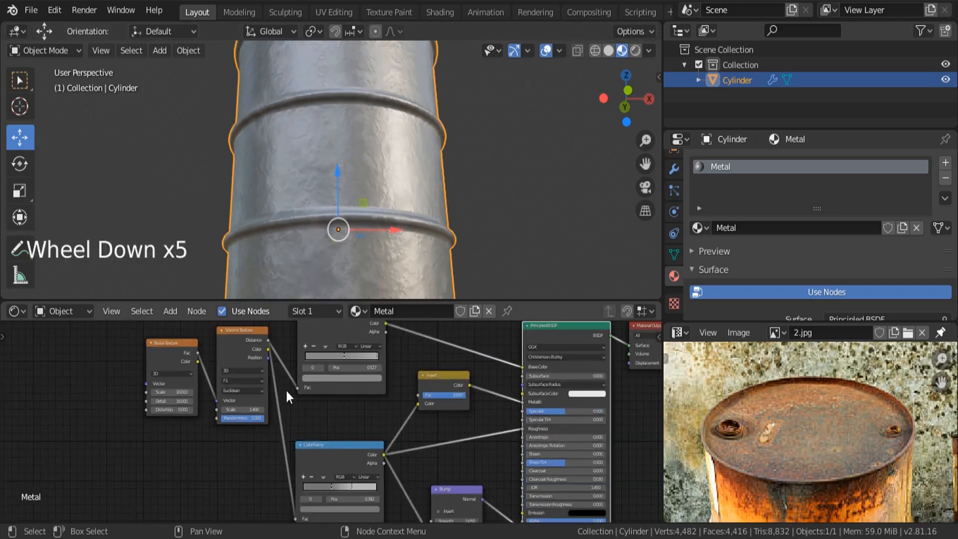
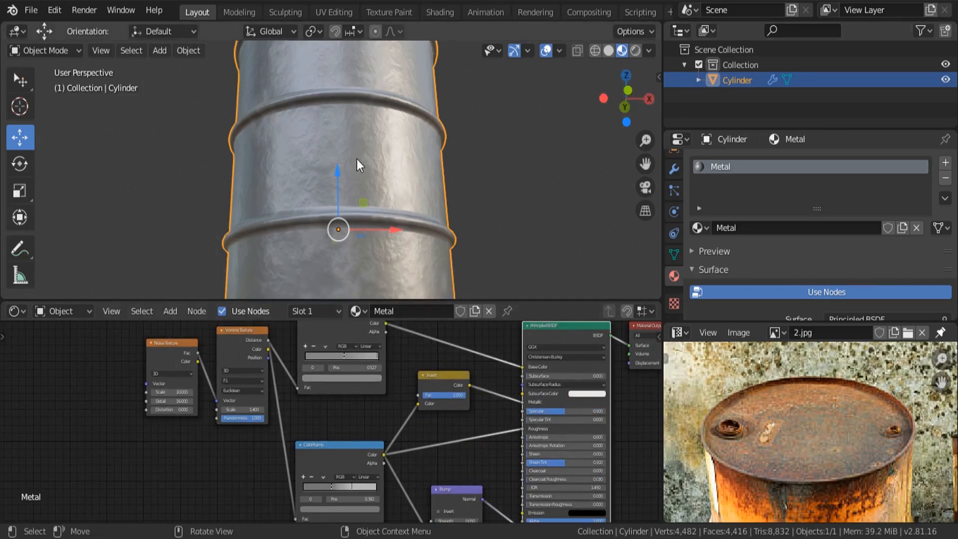
View the whole barrel from above, switch to the Pics folder in File Explorer and look at reference photo 3.
{"action": "middle_click_drag", "start_coordinate": [337, 154], "coordinate": [402, 212]}
{"action": "scroll", "coordinate": [402, 223], "scroll_direction": "down", "scroll_amount": 5}
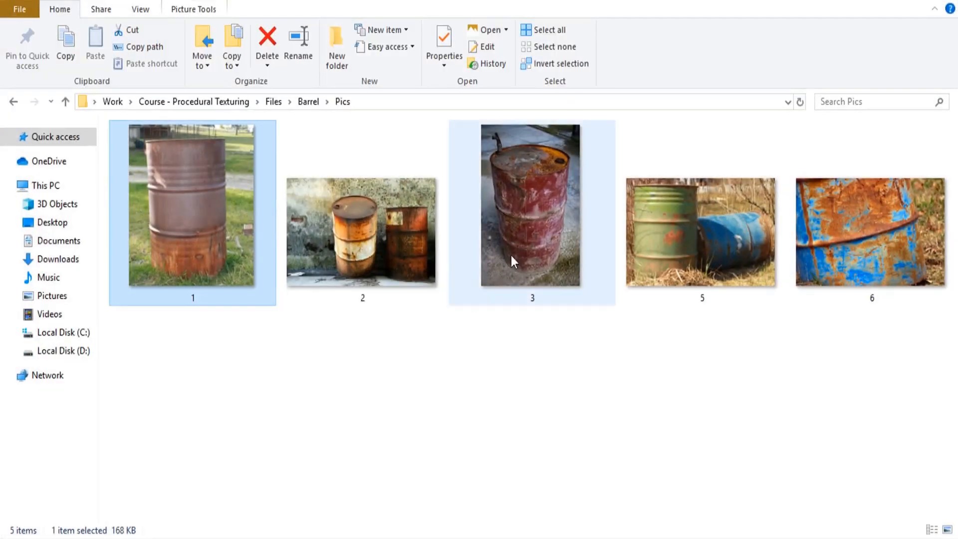
{"action": "double_click", "coordinate": [527, 225]}
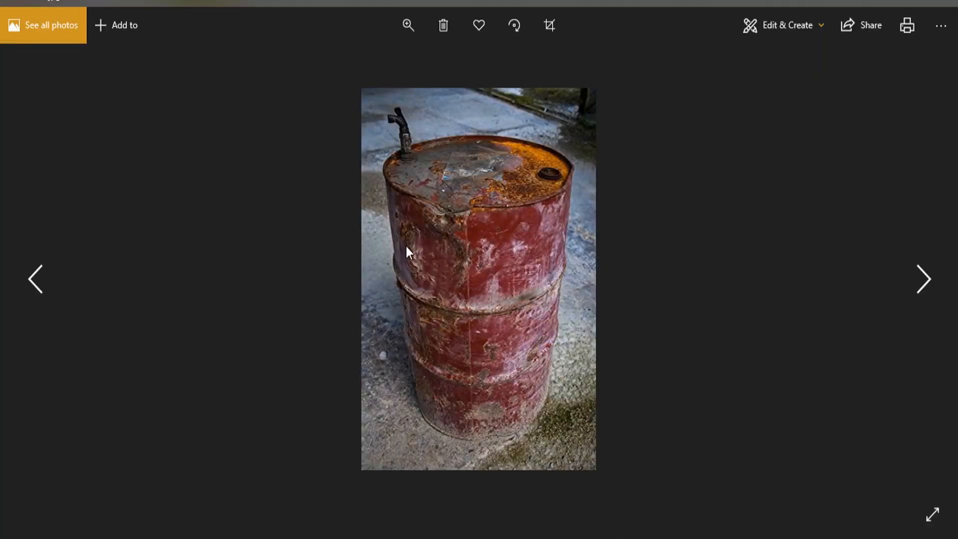
{"action": "left_click", "coordinate": [942, 2]}
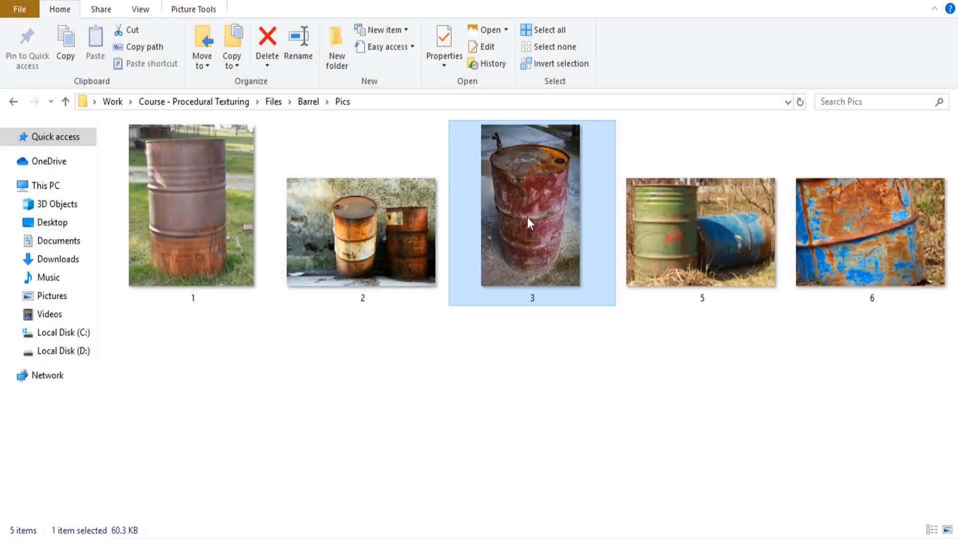
Load 3.jpg from the Pics folder into Blender's Image Editor, enlarge that editor and frame the red barrel.
{"action": "left_click_drag", "start_coordinate": [540, 205], "coordinate": [792, 386]}
{"action": "left_click_drag", "start_coordinate": [792, 322], "coordinate": [791, 221]}
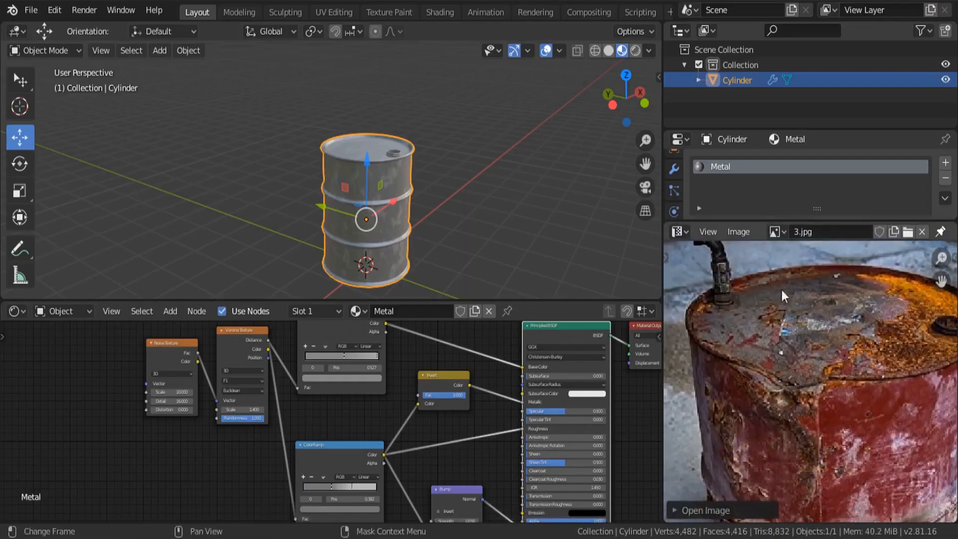
{"action": "scroll", "coordinate": [786, 376], "scroll_direction": "down", "scroll_amount": 2}
{"action": "middle_click_drag", "start_coordinate": [786, 376], "coordinate": [800, 339]}
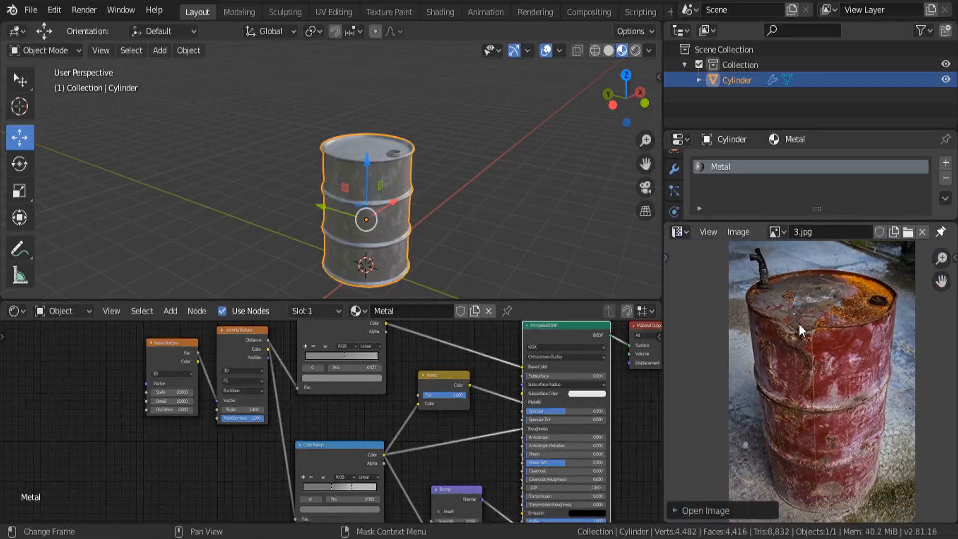
Enter Edit Mode and select a single edge on the barrel's top rim, a short way from the cap.
{"action": "key", "text": "Tab"}
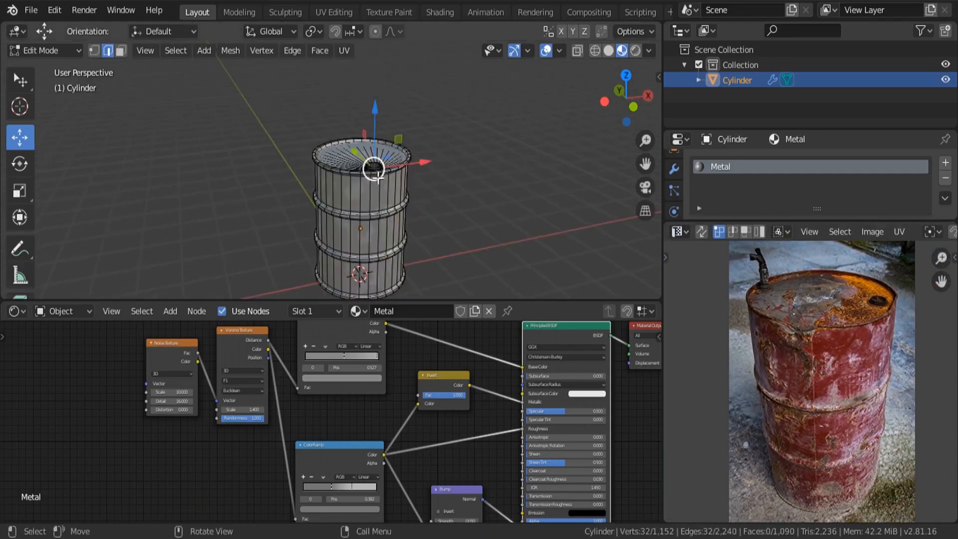
{"action": "scroll", "coordinate": [374, 166], "scroll_direction": "up", "scroll_amount": 4}
{"action": "scroll", "coordinate": [422, 157], "scroll_direction": "up", "scroll_amount": 3}
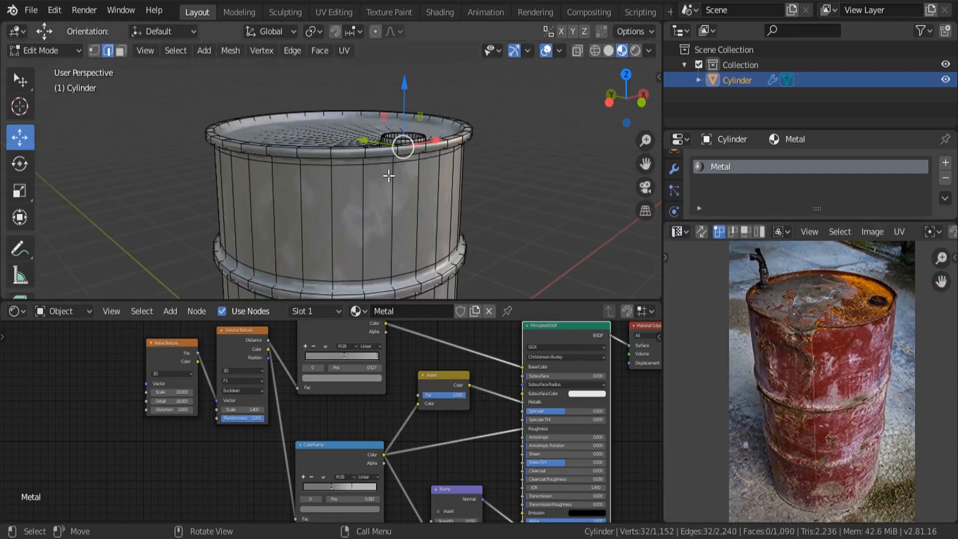
{"action": "middle_click_drag", "start_coordinate": [388, 176], "coordinate": [271, 200]}
{"action": "left_click", "coordinate": [341, 191]}
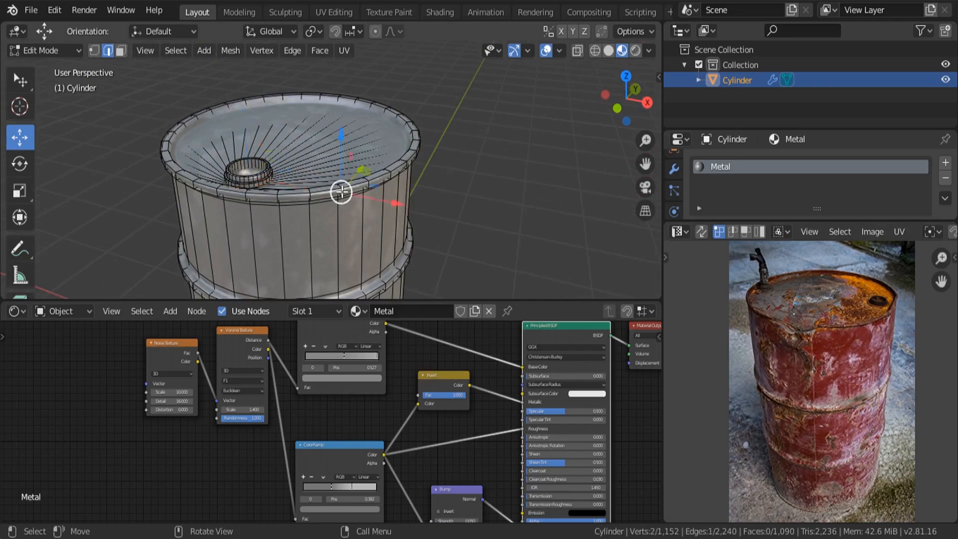
{"action": "left_click_drag", "start_coordinate": [341, 146], "coordinate": [345, 188]}
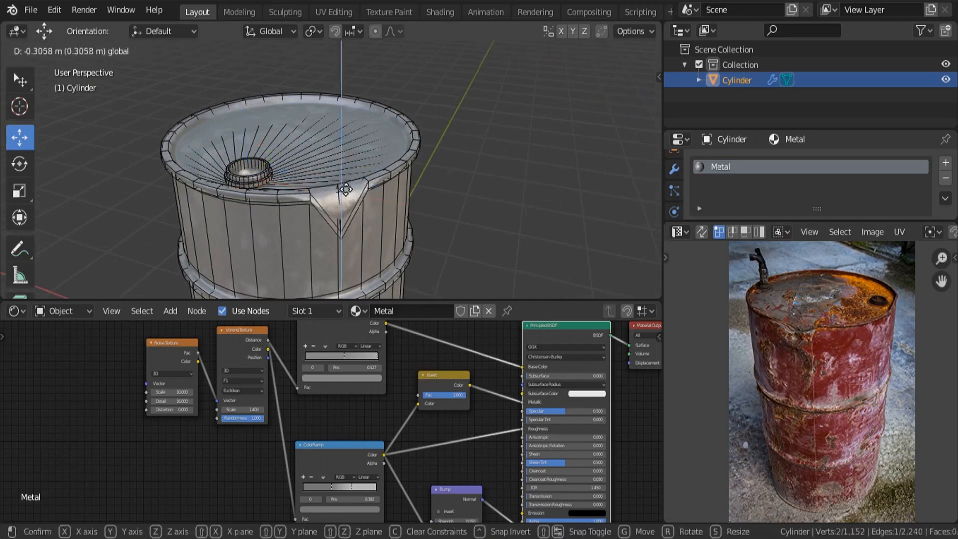
{"action": "key", "text": "Escape"}
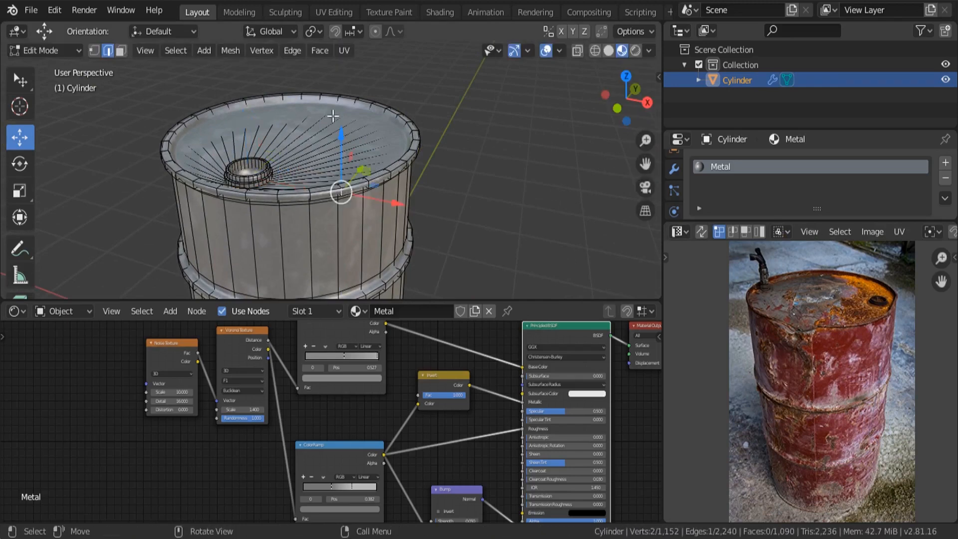
Enable proportional editing and pull the rim edge down about 0.11 m along Z with a proportional size of 0.68.
{"action": "left_click", "coordinate": [375, 32]}
{"action": "mouse_move", "coordinate": [337, 148]}
{"action": "left_mouse_down"}
{"action": "mouse_move", "coordinate": [341, 172]}
{"action": "mouse_move", "coordinate": [340, 141]}
{"action": "mouse_move", "coordinate": [336, 160]}
{"action": "left_mouse_up"}
{"action": "scroll", "coordinate": [336, 158], "scroll_direction": "up", "scroll_amount": 4}
{"action": "scroll", "coordinate": [336, 159], "scroll_direction": "up", "scroll_amount": 6}
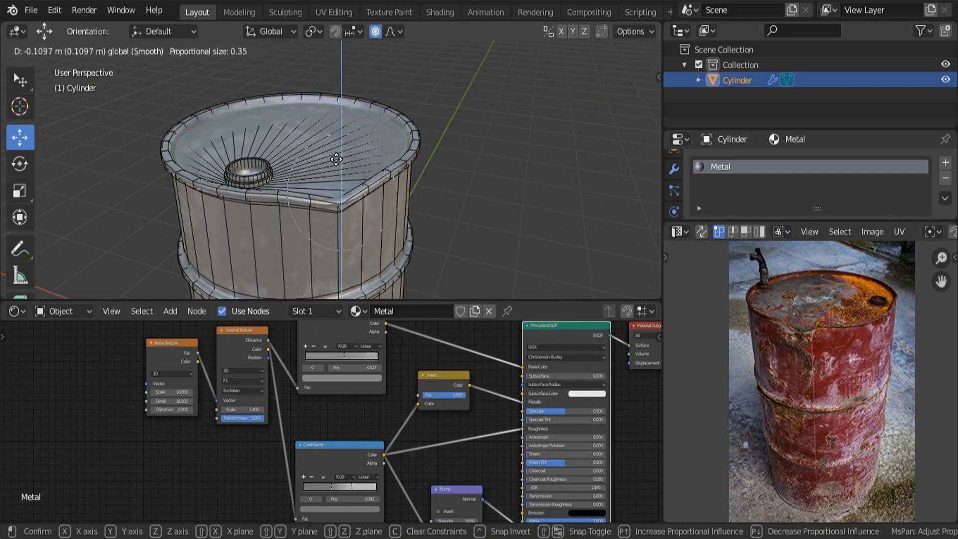
{"action": "scroll", "coordinate": [336, 160], "scroll_direction": "down", "scroll_amount": 15}
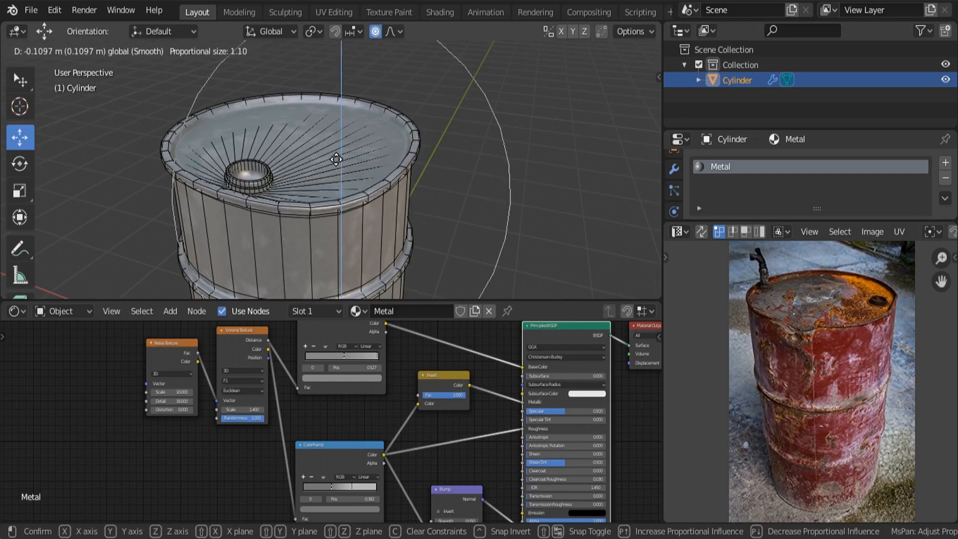
{"action": "scroll", "coordinate": [336, 159], "scroll_direction": "up", "scroll_amount": 9}
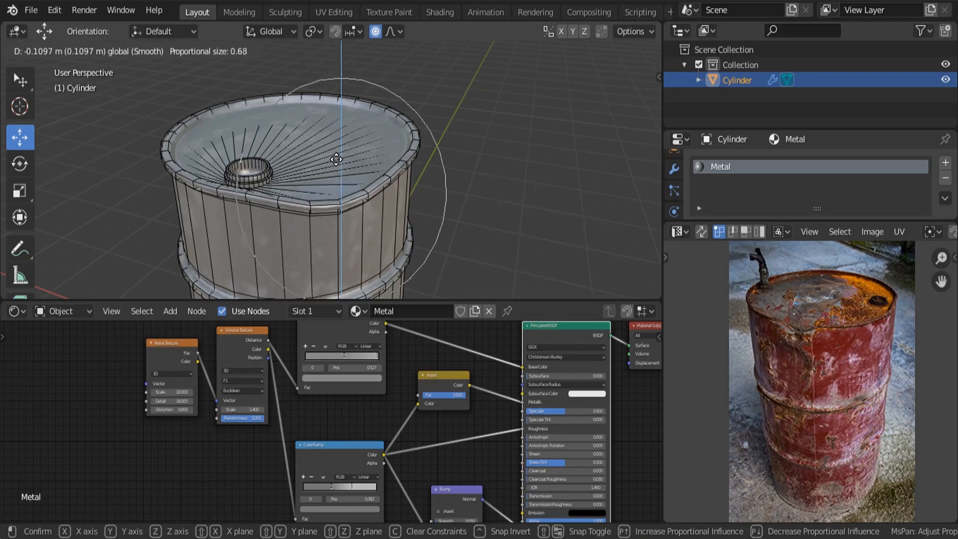
{"action": "left_click_drag", "start_coordinate": [336, 159], "coordinate": [337, 161]}
{"action": "key", "text": "Tab"}
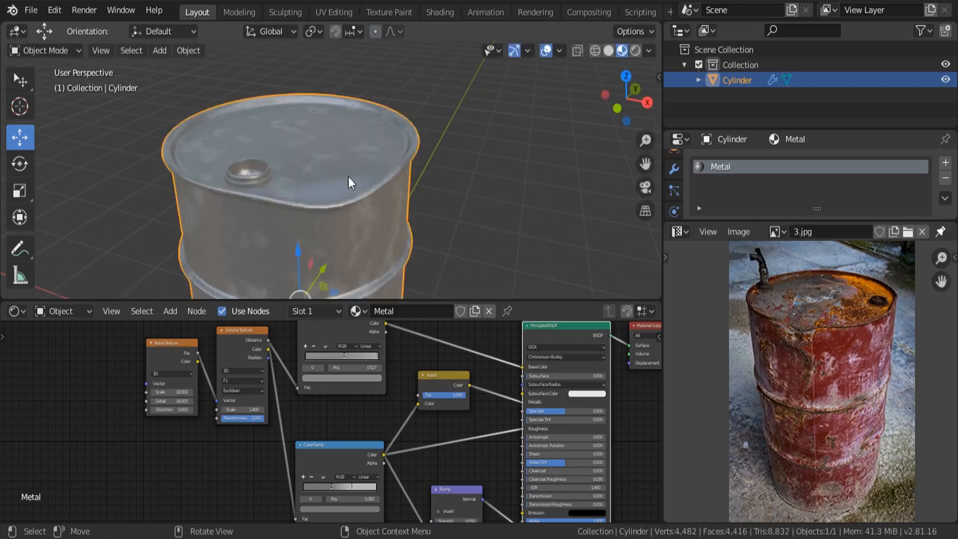
Shift the dented rim edge slightly sideways with proportional editing and check the barrel's shape from above and from the side.
{"action": "scroll", "coordinate": [348, 177], "scroll_direction": "down", "scroll_amount": 5}
{"action": "middle_click_drag", "start_coordinate": [346, 199], "coordinate": [425, 201]}
{"action": "scroll", "coordinate": [364, 158], "scroll_direction": "up", "scroll_amount": 3}
{"action": "key", "text": "Tab"}
{"action": "scroll", "coordinate": [410, 189], "scroll_direction": "up", "scroll_amount": 4}
{"action": "left_click_drag", "start_coordinate": [433, 199], "coordinate": [421, 198]}
{"action": "key", "text": "KP_7"}
{"action": "scroll", "coordinate": [424, 202], "scroll_direction": "down", "scroll_amount": 5}
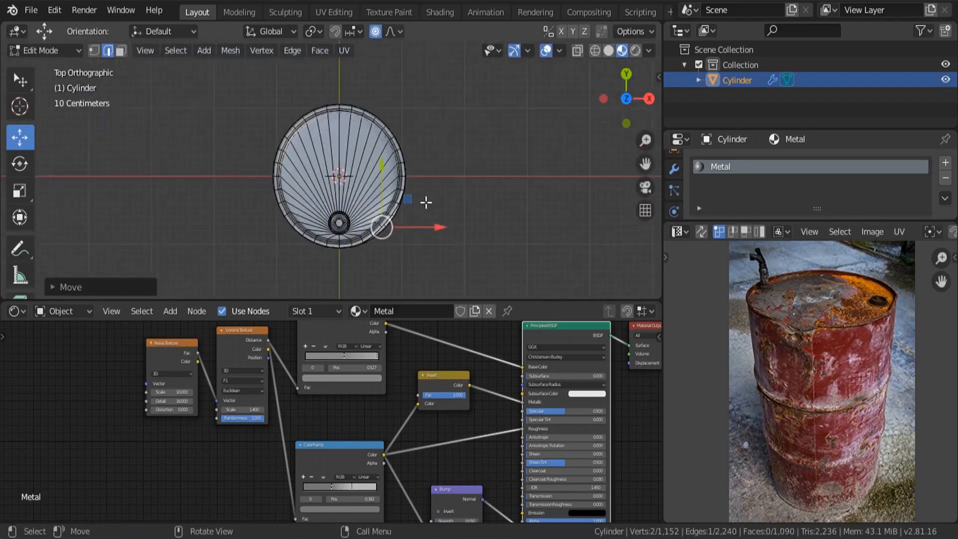
{"action": "key", "text": "Tab"}
{"action": "scroll", "coordinate": [379, 188], "scroll_direction": "up", "scroll_amount": 5}
{"action": "scroll", "coordinate": [455, 195], "scroll_direction": "down", "scroll_amount": 1}
{"action": "middle_click_drag", "start_coordinate": [456, 195], "coordinate": [321, 170]}
{"action": "scroll", "coordinate": [386, 101], "scroll_direction": "down", "scroll_amount": 3}
{"action": "scroll", "coordinate": [324, 170], "scroll_direction": "up", "scroll_amount": 6}
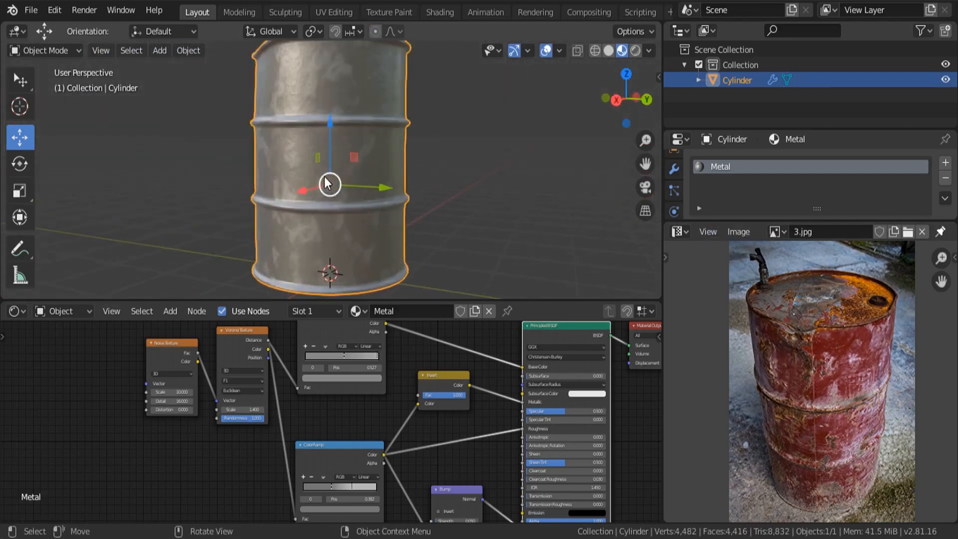
Select edges around the barrel's upper ring and move them down about 0.07 m along Z with proportional size 0.68.
{"action": "key", "text": "Tab"}
{"action": "scroll", "coordinate": [340, 149], "scroll_direction": "down", "scroll_amount": 4}
{"action": "middle_click_drag", "start_coordinate": [381, 157], "coordinate": [300, 145]}
{"action": "scroll", "coordinate": [299, 143], "scroll_direction": "up", "scroll_amount": 4}
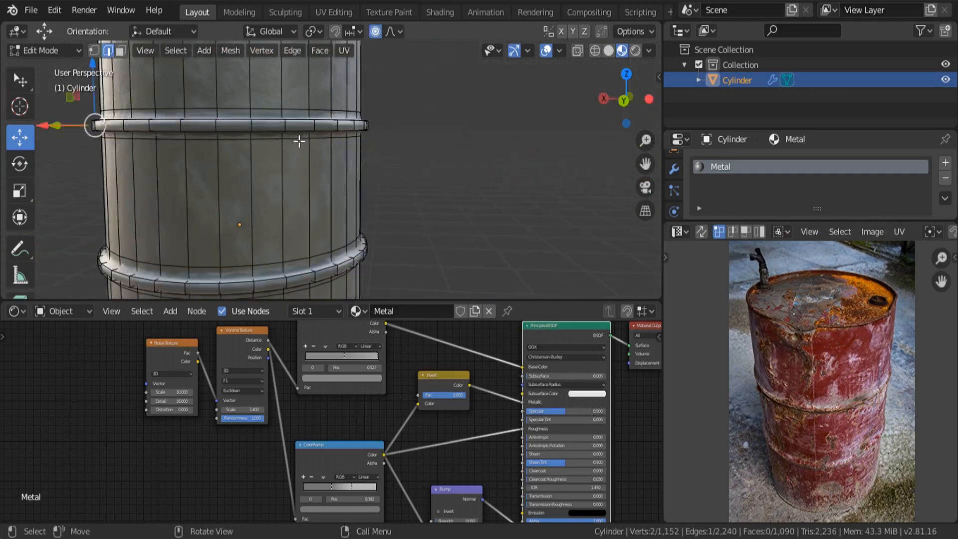
{"action": "left_click", "coordinate": [319, 125], "text": "shift"}
{"action": "middle_click_drag", "start_coordinate": [374, 141], "coordinate": [340, 127]}
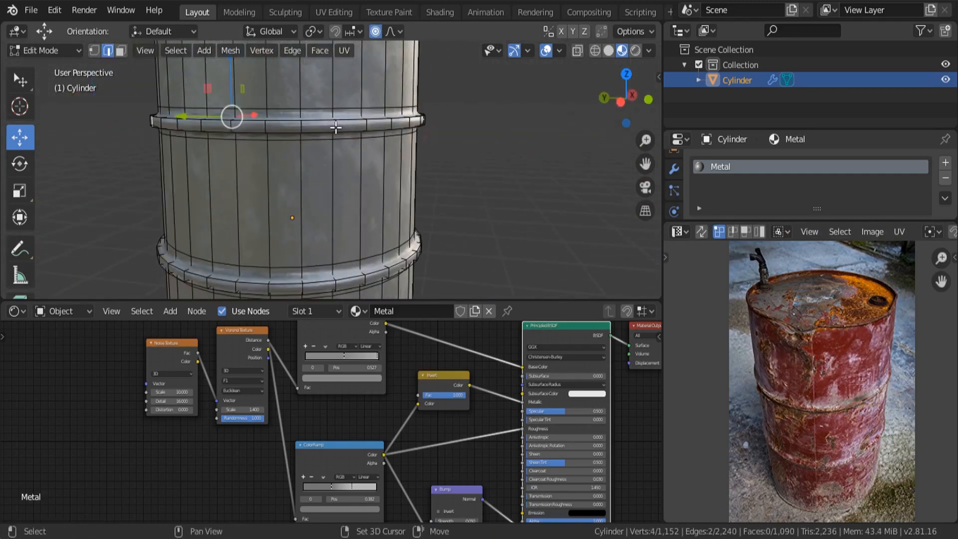
{"action": "scroll", "coordinate": [299, 149], "scroll_direction": "down", "scroll_amount": 3}
{"action": "middle_click_drag", "start_coordinate": [292, 150], "coordinate": [273, 137]}
{"action": "key", "text": "g"}
{"action": "key", "text": "z"}
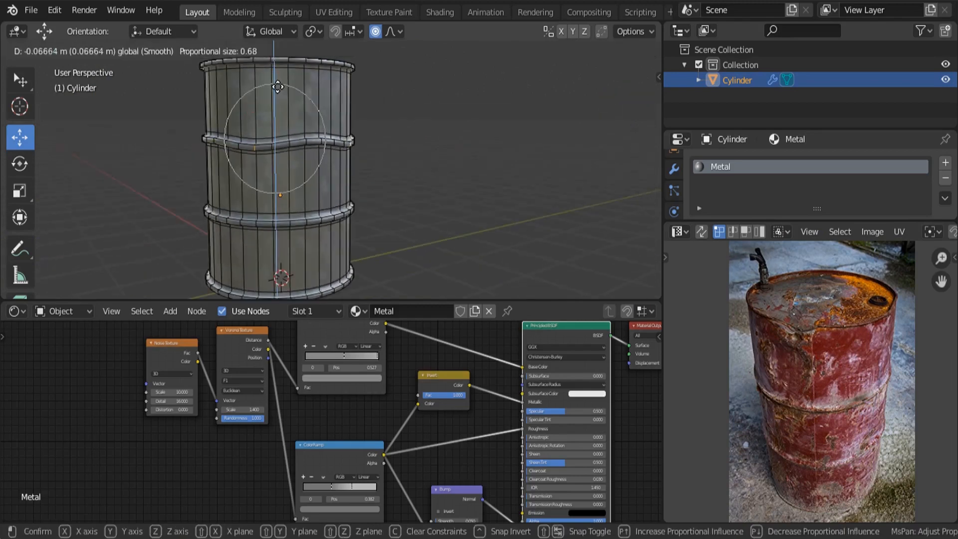
{"action": "left_click_drag", "start_coordinate": [279, 83], "coordinate": [278, 83]}
Scale the selected upper-ring edges with the Z axis locked using proportional editing, and return to Object Mode.
{"action": "middle_click_drag", "start_coordinate": [304, 117], "coordinate": [385, 171]}
{"action": "middle_click_drag", "start_coordinate": [407, 222], "coordinate": [418, 205]}
{"action": "key", "text": "s"}
{"action": "key", "text": "shift+z"}
{"action": "scroll", "coordinate": [419, 205], "scroll_direction": "down", "scroll_amount": 15}
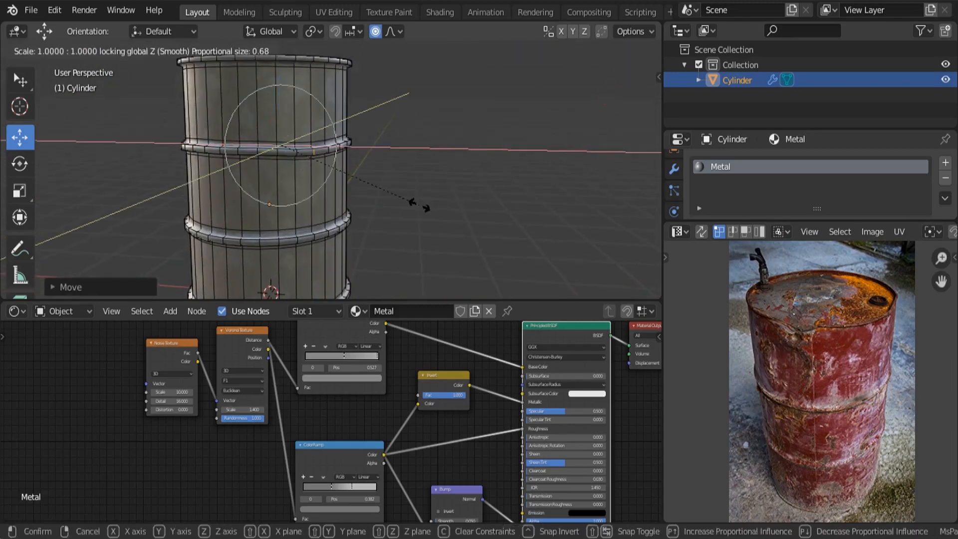
{"action": "left_click", "coordinate": [423, 207]}
{"action": "key", "text": "Tab"}
{"action": "scroll", "coordinate": [292, 132], "scroll_direction": "down", "scroll_amount": 3}
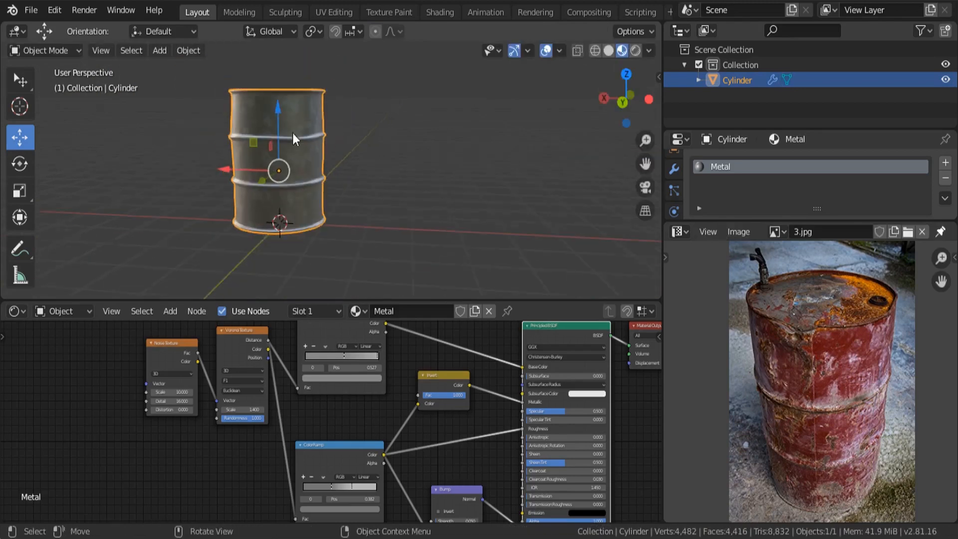
View the barrel from another side and scale the upper-ring edges once more, excluding the Z axis.
{"action": "left_click", "coordinate": [343, 164]}
{"action": "middle_click_drag", "start_coordinate": [344, 165], "coordinate": [508, 168]}
{"action": "key", "text": "Tab"}
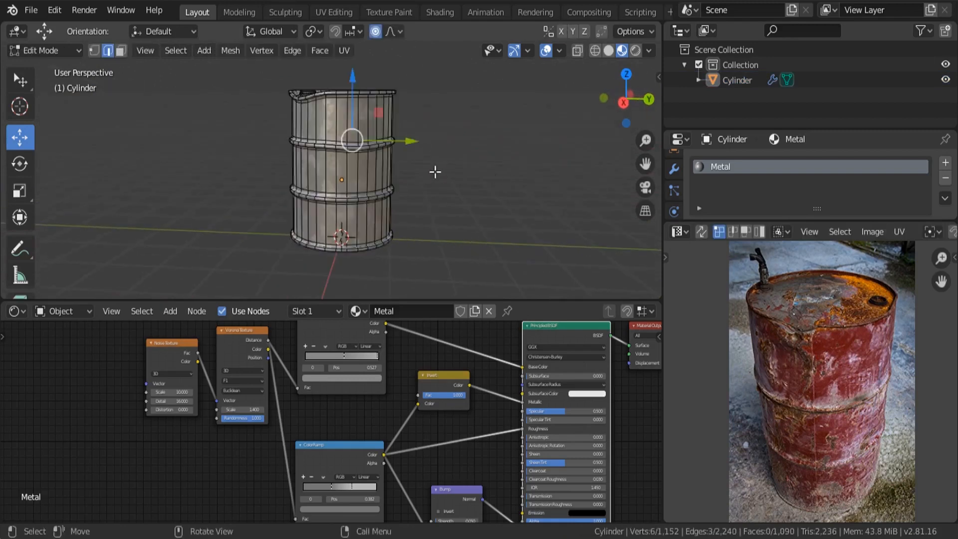
{"action": "middle_click_drag", "start_coordinate": [434, 171], "coordinate": [239, 167]}
{"action": "scroll", "coordinate": [275, 147], "scroll_direction": "up", "scroll_amount": 3}
{"action": "key", "text": "s"}
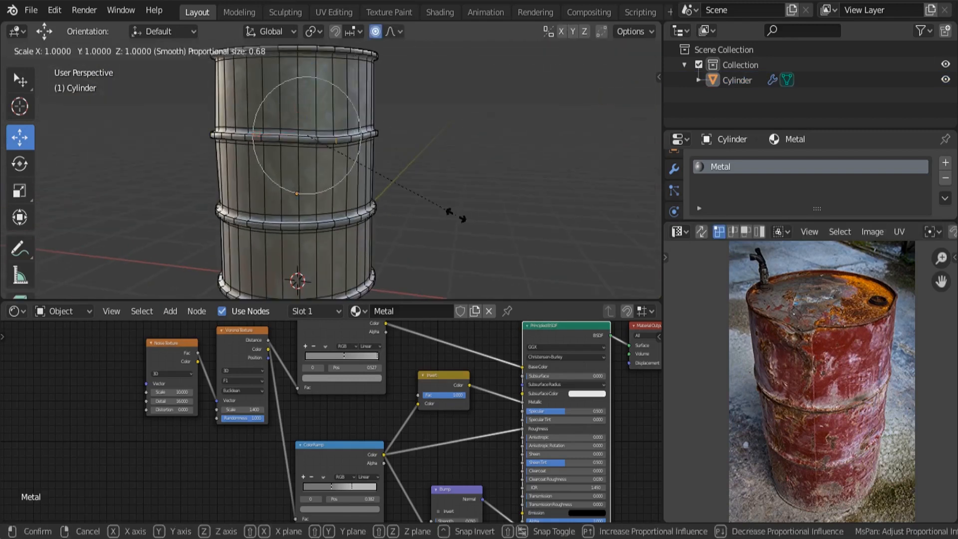
{"action": "key", "text": "shift+z"}
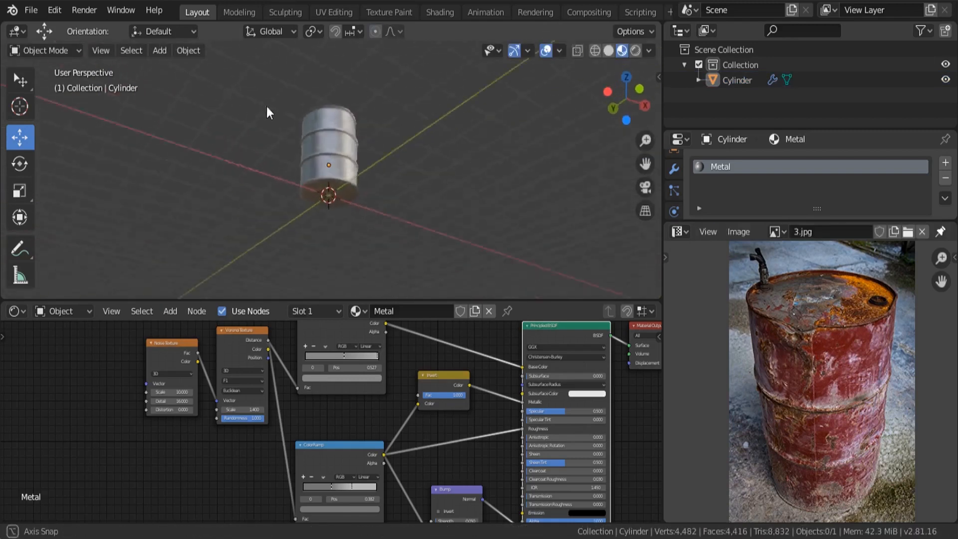
Push one edge of the barrel's lower ring inward along Y with proportional editing and review the dented barrel in Object Mode.
{"action": "scroll", "coordinate": [336, 136], "scroll_direction": "up", "scroll_amount": 3}
{"action": "key", "text": "Tab"}
{"action": "scroll", "coordinate": [348, 177], "scroll_direction": "up", "scroll_amount": 2}
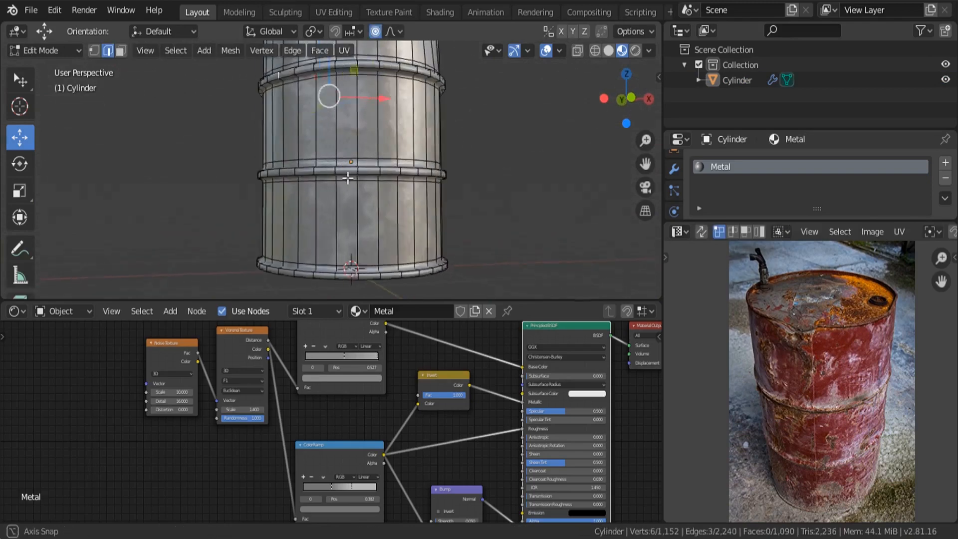
{"action": "scroll", "coordinate": [331, 171], "scroll_direction": "up", "scroll_amount": 4}
{"action": "middle_click_drag", "start_coordinate": [347, 178], "coordinate": [318, 188]}
{"action": "left_click", "coordinate": [327, 171]}
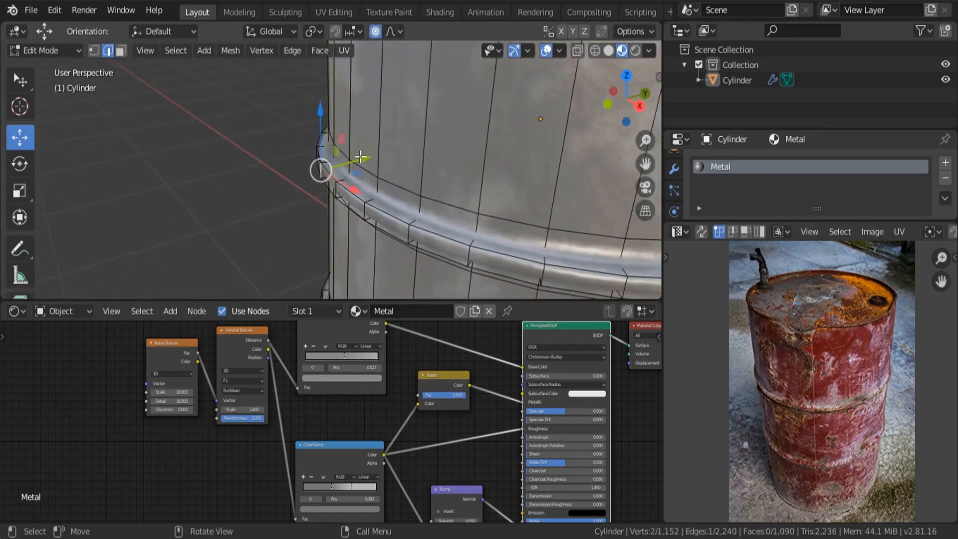
{"action": "left_click_drag", "start_coordinate": [360, 157], "coordinate": [369, 156]}
{"action": "scroll", "coordinate": [338, 161], "scroll_direction": "down", "scroll_amount": 4}
{"action": "key", "text": "Tab"}
{"action": "scroll", "coordinate": [345, 164], "scroll_direction": "down", "scroll_amount": 3}
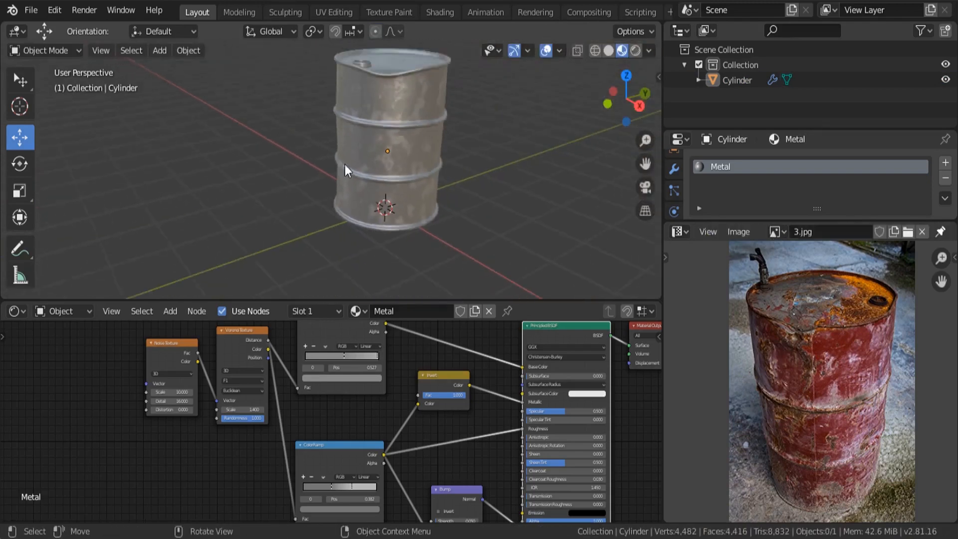
{"action": "middle_click_drag", "start_coordinate": [346, 163], "coordinate": [388, 156]}
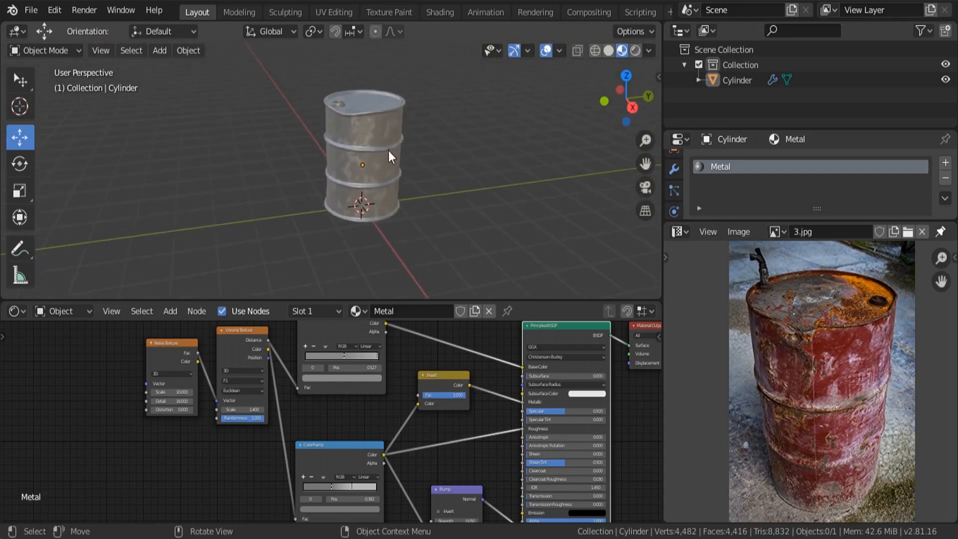
{"action": "scroll", "coordinate": [388, 151], "scroll_direction": "up", "scroll_amount": 3}
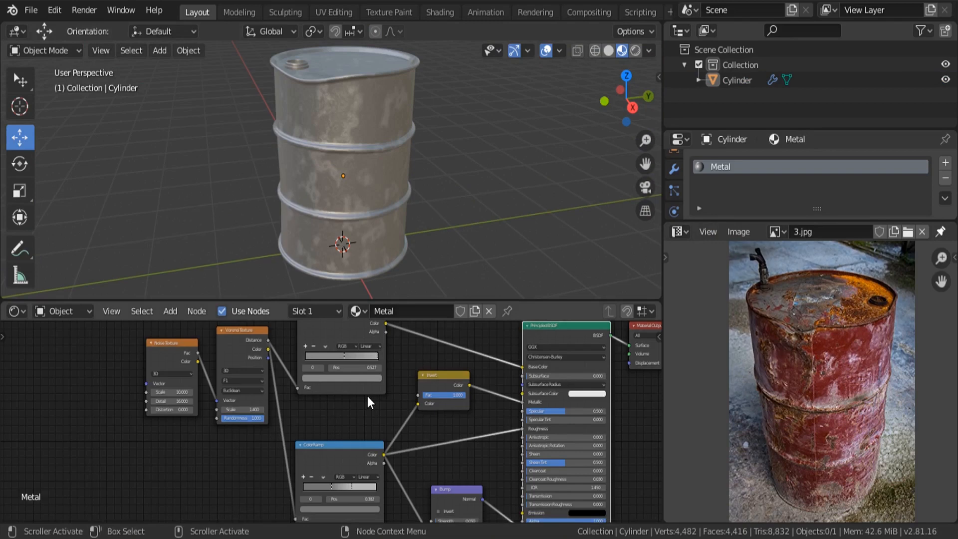
Maximize the Shader Editor, select every node except Material Output and move them away from it to free up space.
{"action": "scroll", "coordinate": [367, 394], "scroll_direction": "down", "scroll_amount": 3}
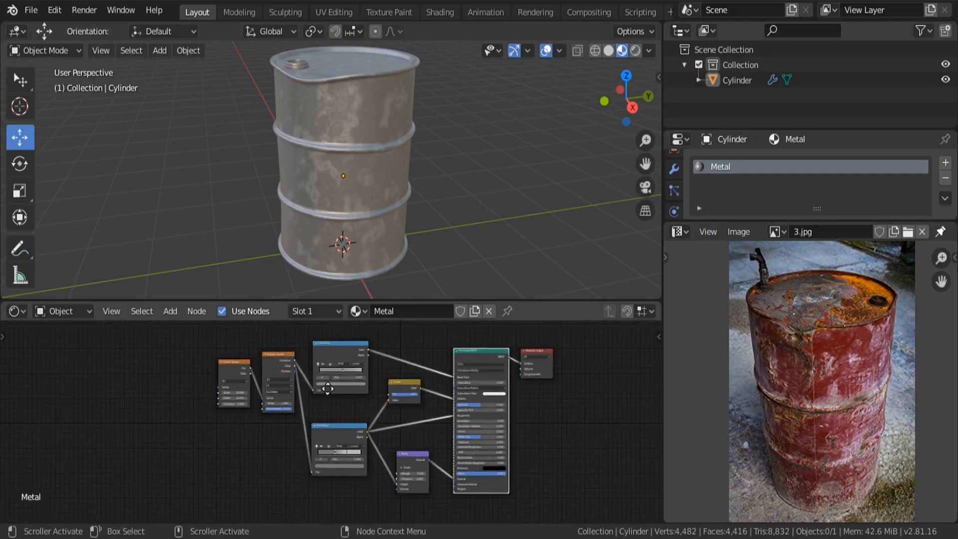
{"action": "scroll", "coordinate": [324, 387], "scroll_direction": "down", "scroll_amount": 1}
{"action": "left_click_drag", "start_coordinate": [203, 329], "coordinate": [480, 492]}
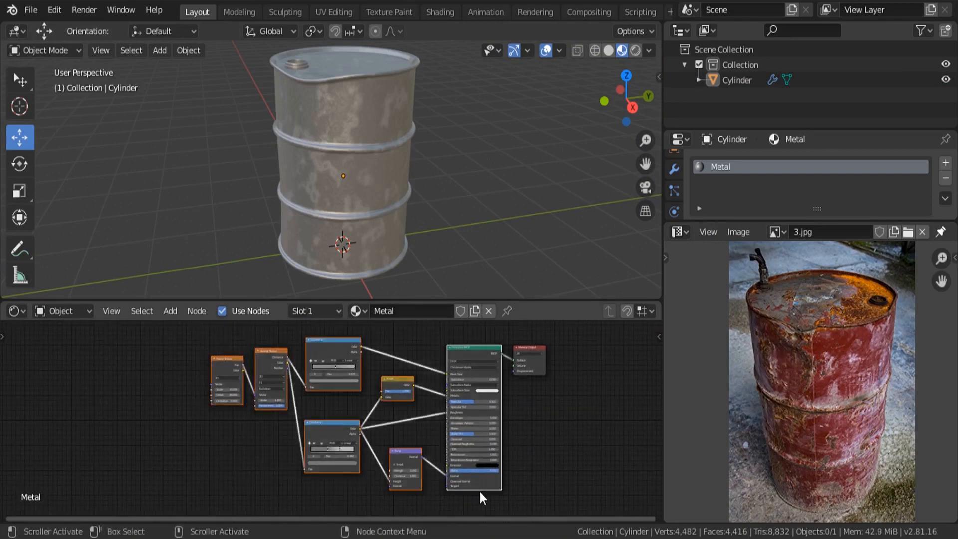
{"action": "key", "text": "ctrl+space"}
{"action": "key", "text": "Home"}
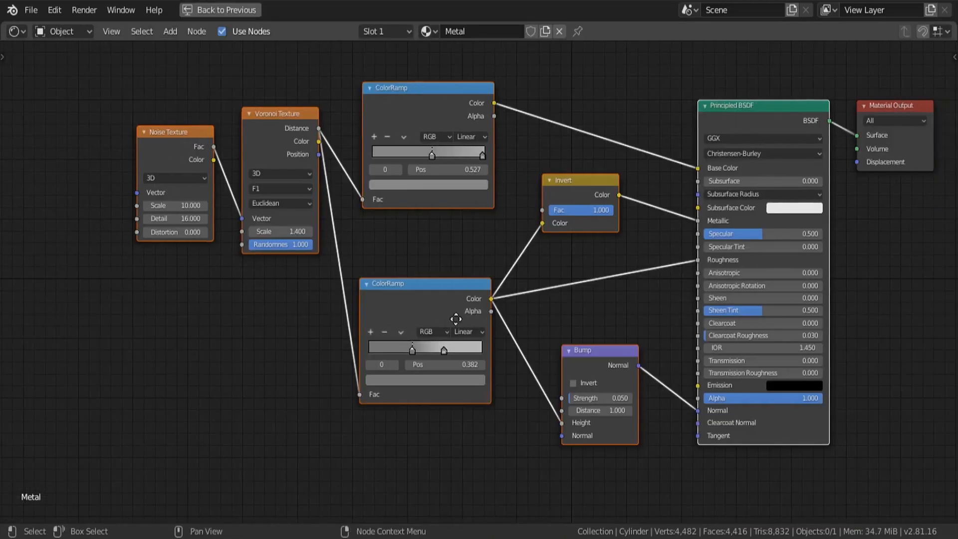
{"action": "left_click", "coordinate": [170, 273]}
{"action": "left_click_drag", "start_coordinate": [51, 90], "coordinate": [668, 451]}
{"action": "scroll", "coordinate": [812, 377], "scroll_direction": "down", "scroll_amount": 2}
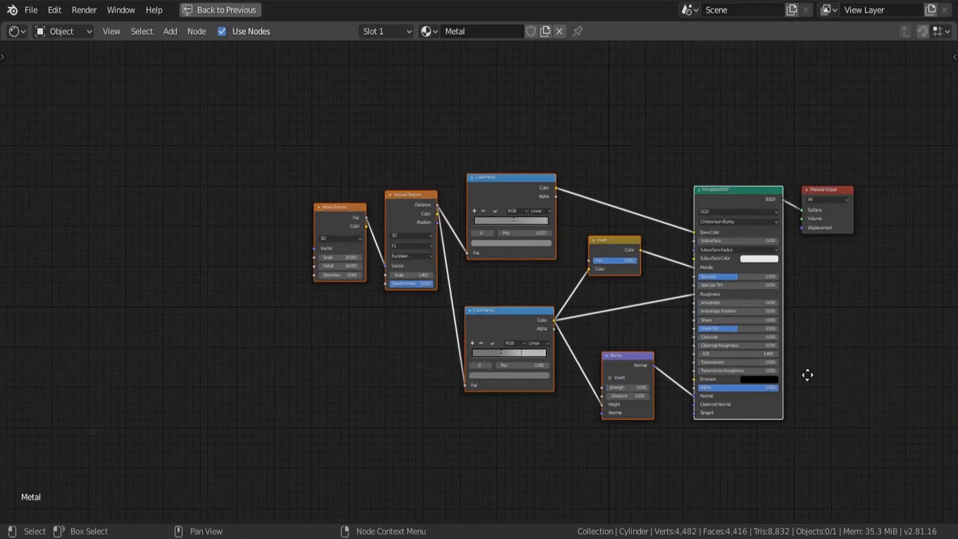
{"action": "key", "text": "g"}
{"action": "left_click", "coordinate": [516, 447]}
Join the selected metal nodes into a frame and restore the normal editor layout.
{"action": "middle_click_drag", "start_coordinate": [528, 395], "coordinate": [641, 373]}
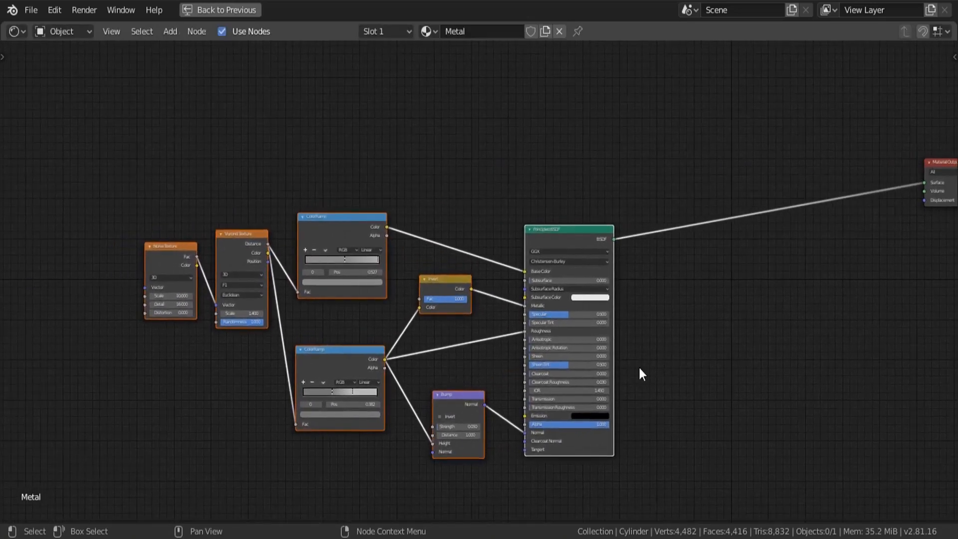
{"action": "key", "text": "ctrl+j"}
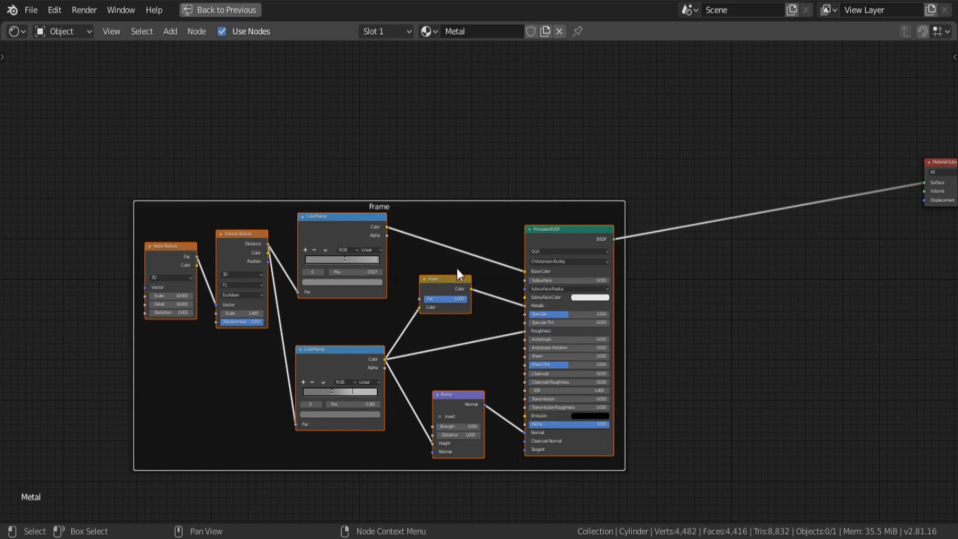
{"action": "key", "text": "ctrl+space"}
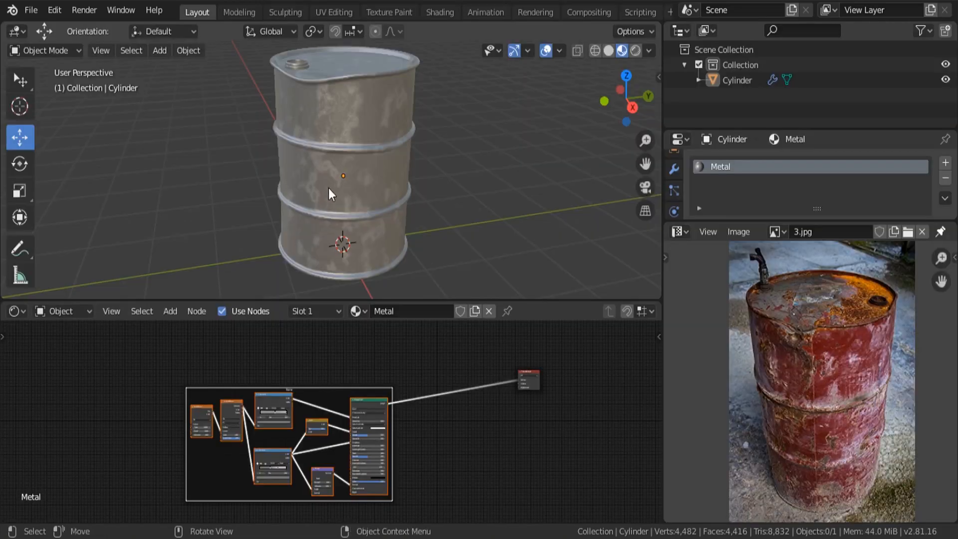
Group the selected metal shader nodes into a frame and move that frame down, away from the Material Output.
{"action": "middle_click_drag", "start_coordinate": [323, 208], "coordinate": [318, 196]}
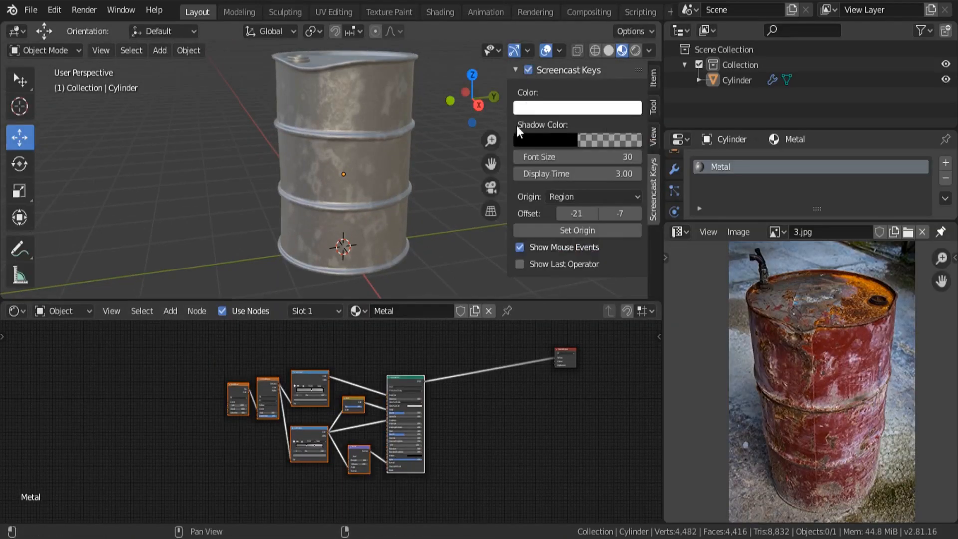
{"action": "key", "text": "n"}
{"action": "key", "text": "ctrl+j"}
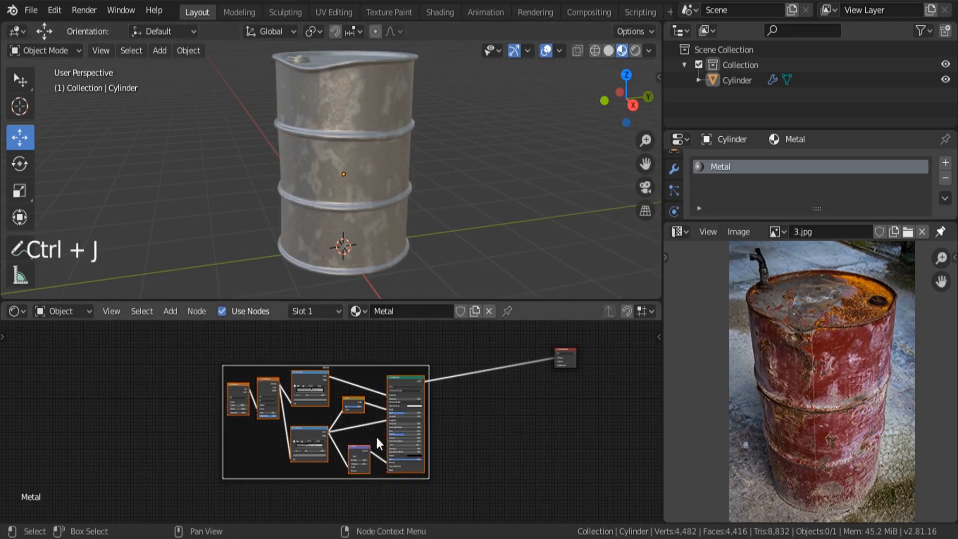
{"action": "key", "text": "g"}
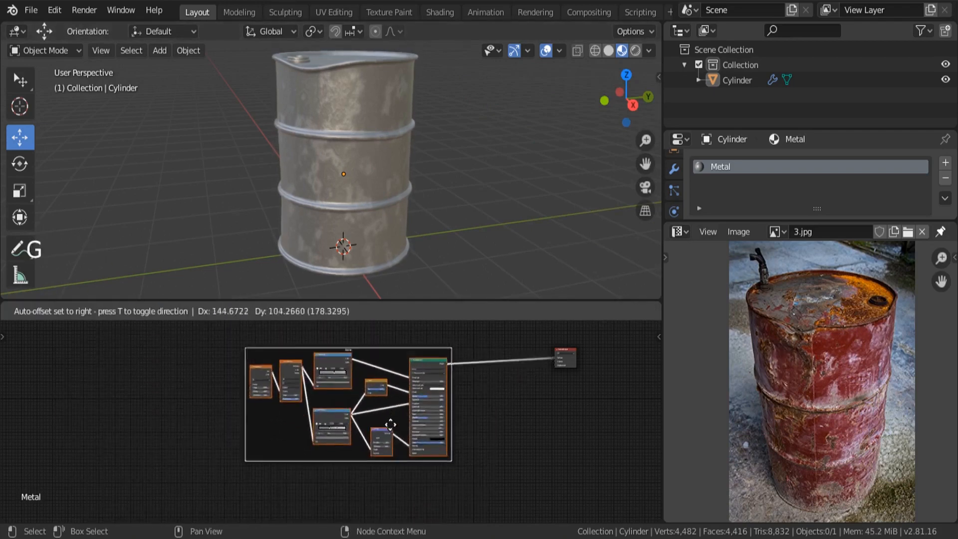
{"action": "left_click", "coordinate": [365, 491]}
{"action": "middle_click_drag", "start_coordinate": [479, 439], "coordinate": [462, 427]}
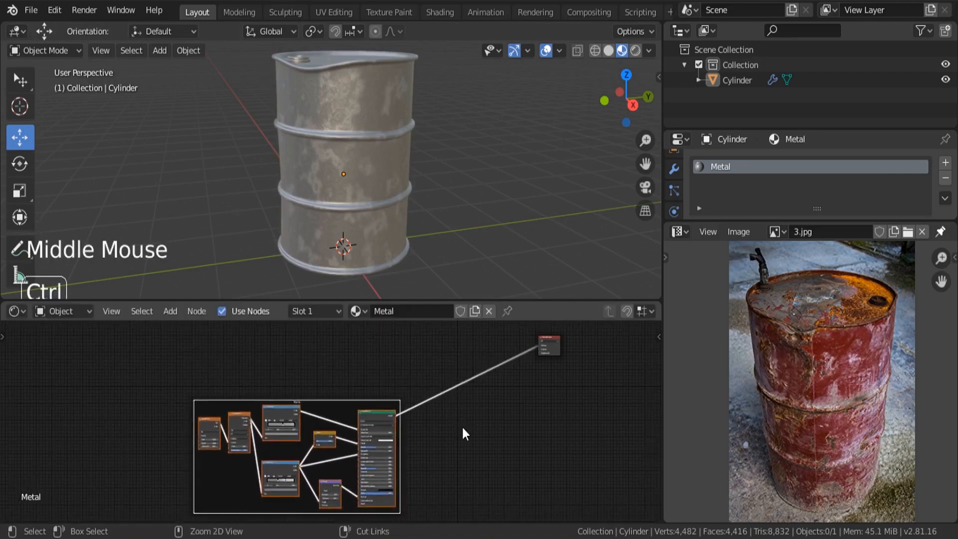
Maximize the node editor and disconnect the framed Principled BSDF from the Material Output.
{"action": "key", "text": "ctrl+space"}
{"action": "middle_click_drag", "start_coordinate": [605, 305], "coordinate": [442, 383]}
{"action": "scroll", "coordinate": [437, 396], "scroll_direction": "down", "scroll_amount": 4}
{"action": "left_click", "coordinate": [514, 303]}
{"action": "middle_click_drag", "start_coordinate": [519, 198], "coordinate": [490, 237]}
{"action": "scroll", "coordinate": [678, 275], "scroll_direction": "up", "scroll_amount": 2}
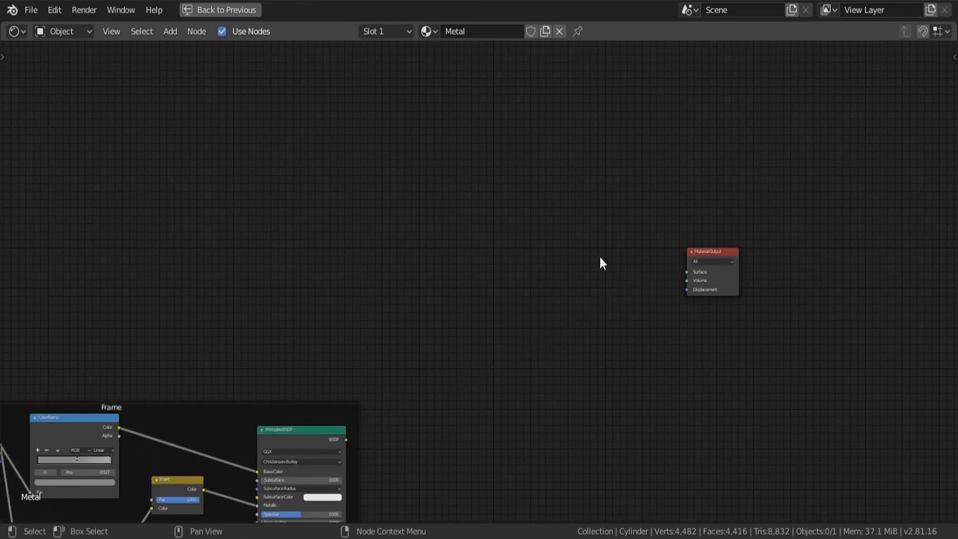
Add a new Principled BSDF node beside the Material Output and connect its BSDF output to Surface.
{"action": "key", "text": "shift+a"}
{"action": "left_click", "coordinate": [551, 175]}
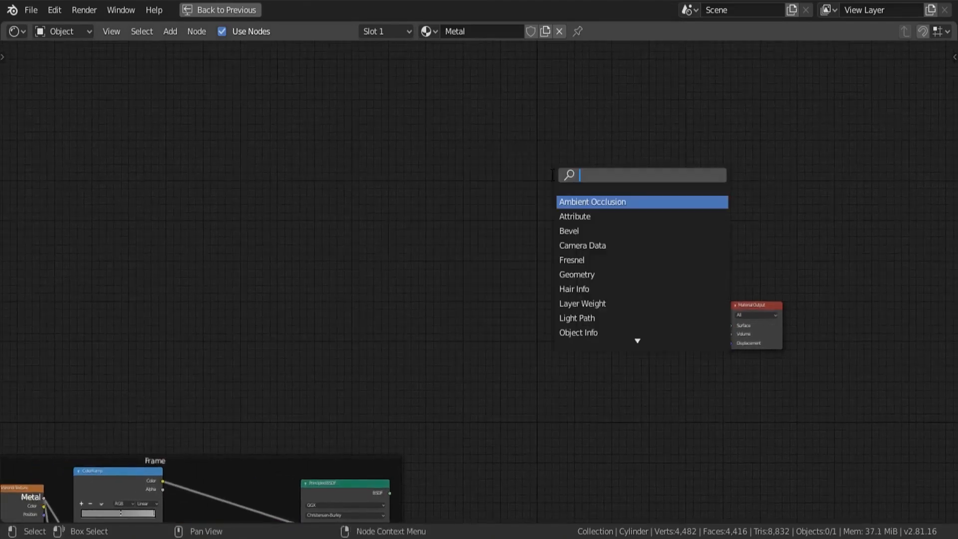
{"action": "type", "text": "pri"}
{"action": "key", "text": "Return"}
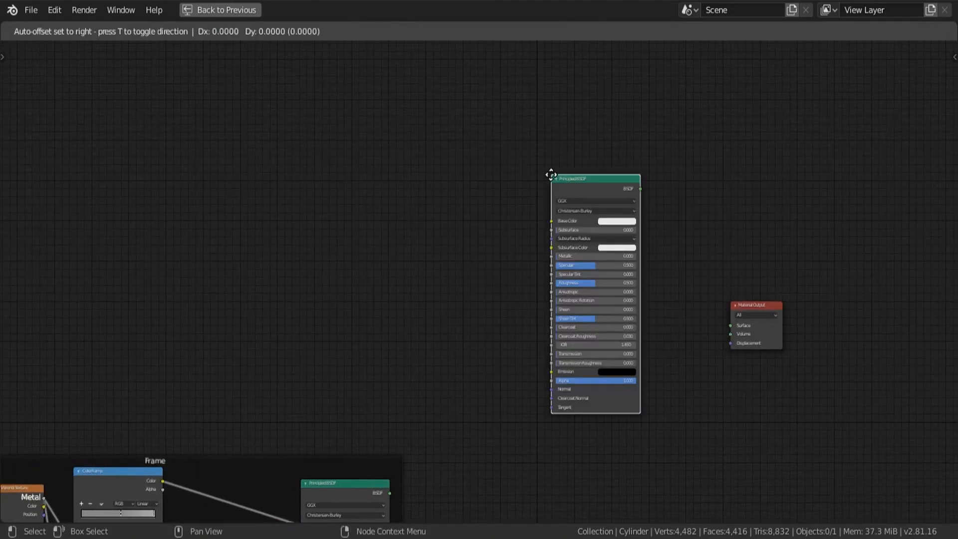
{"action": "left_click", "coordinate": [585, 258]}
{"action": "left_click_drag", "start_coordinate": [671, 270], "coordinate": [734, 324]}
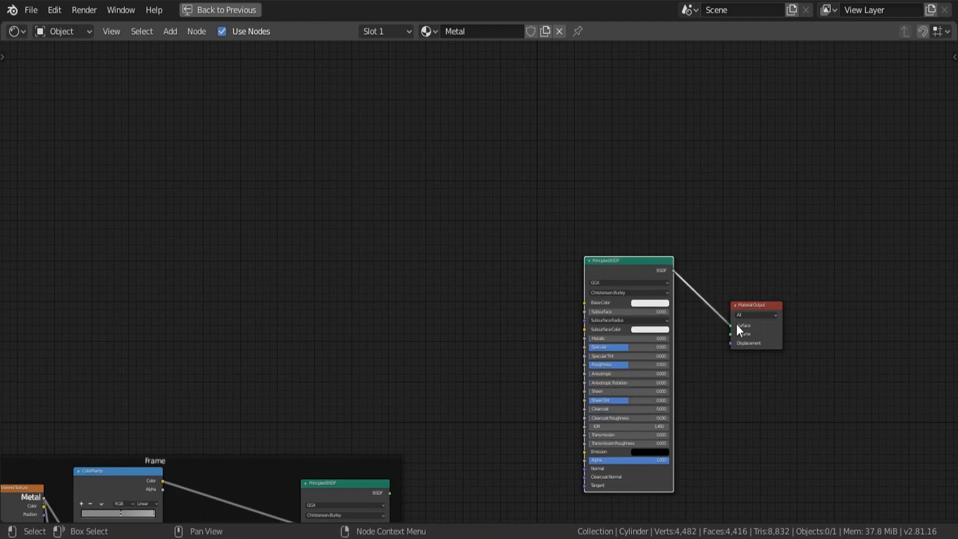
Label the frame around the old shader nodes "Metal".
{"action": "key", "text": "Home"}
{"action": "left_click", "coordinate": [386, 304]}
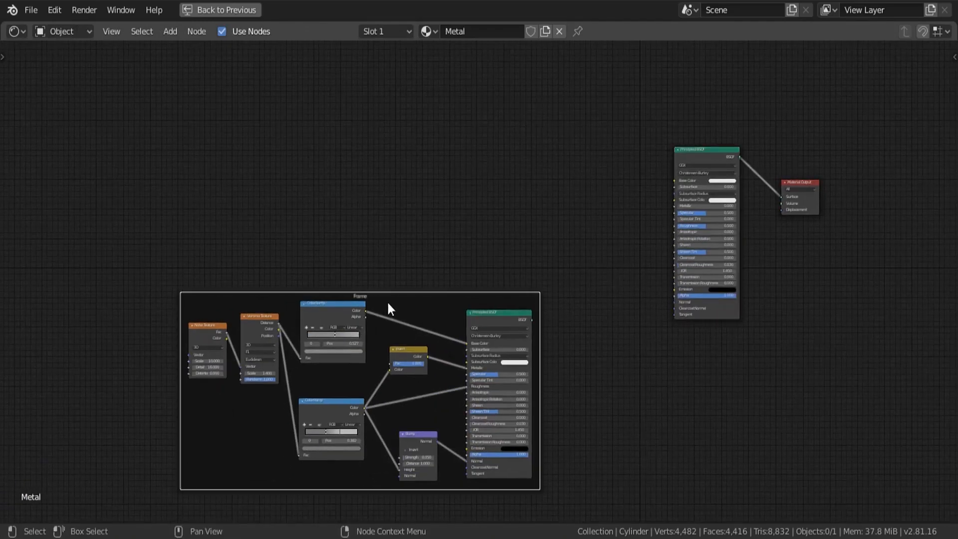
{"action": "key", "text": "n"}
{"action": "left_click", "coordinate": [889, 120]}
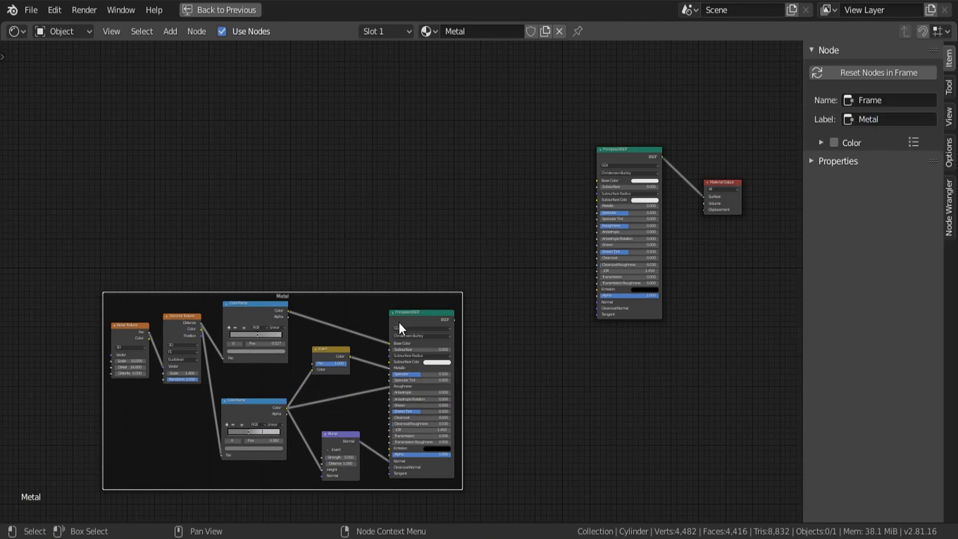
{"action": "key", "text": "n"}
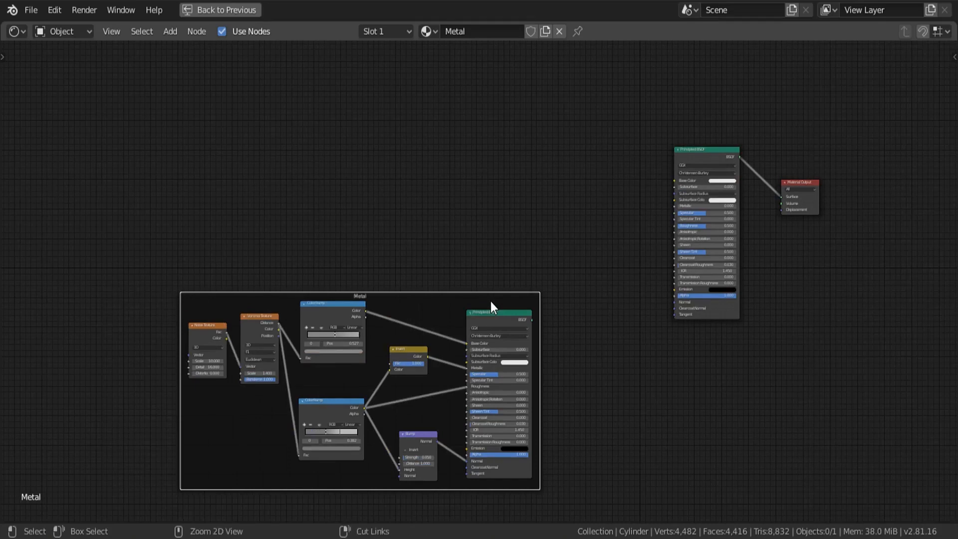
Restore the split layout and move the new Principled BSDF and Material Output nodes up, away from the Metal frame.
{"action": "key", "text": "ctrl+space"}
{"action": "scroll", "coordinate": [379, 184], "scroll_direction": "down", "scroll_amount": 3}
{"action": "scroll", "coordinate": [379, 185], "scroll_direction": "up", "scroll_amount": 3}
{"action": "middle_click_drag", "start_coordinate": [379, 185], "coordinate": [451, 195]}
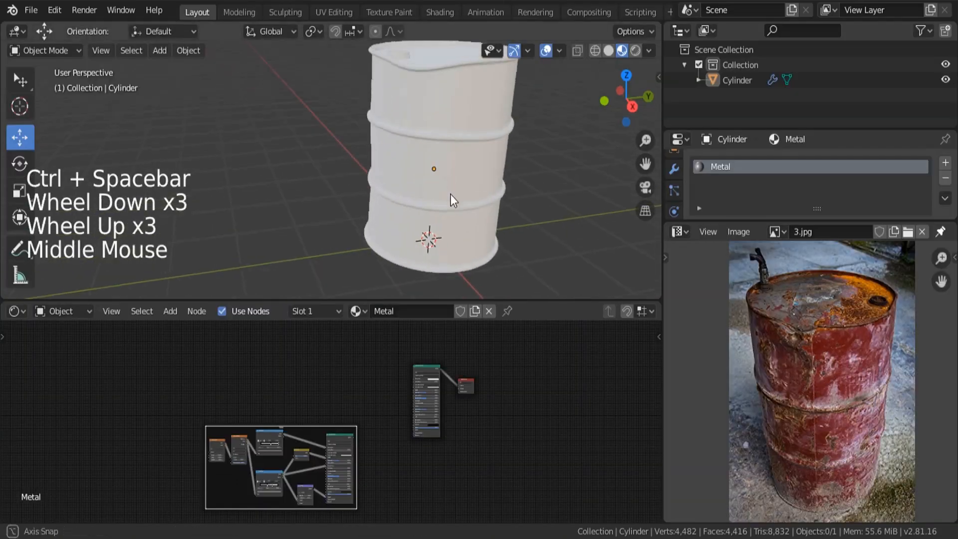
{"action": "middle_click_drag", "start_coordinate": [484, 405], "coordinate": [508, 432]}
{"action": "left_click_drag", "start_coordinate": [515, 442], "coordinate": [446, 410]}
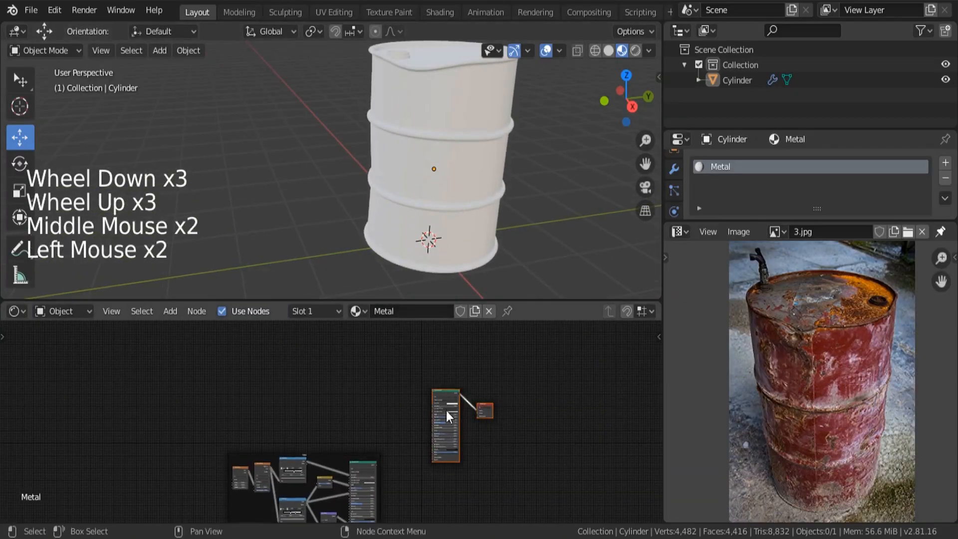
{"action": "key", "text": "g"}
{"action": "left_click", "coordinate": [446, 379]}
Add a Voronoi Texture node in the empty space before the new Principled BSDF.
{"action": "scroll", "coordinate": [405, 365], "scroll_direction": "up", "scroll_amount": 6}
{"action": "middle_click_drag", "start_coordinate": [405, 365], "coordinate": [445, 396]}
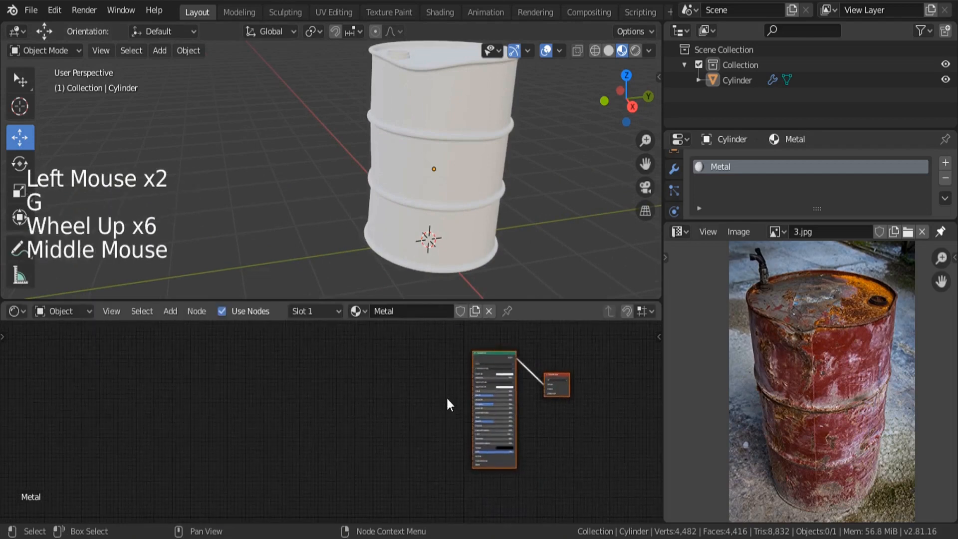
{"action": "scroll", "coordinate": [429, 382], "scroll_direction": "up", "scroll_amount": 4}
{"action": "left_click", "coordinate": [429, 382]}
{"action": "scroll", "coordinate": [417, 374], "scroll_direction": "up", "scroll_amount": 3}
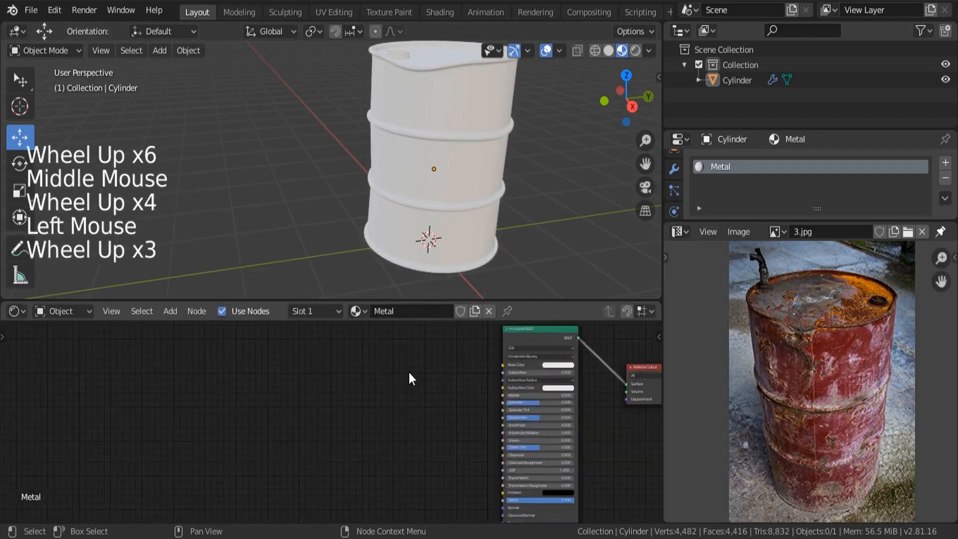
{"action": "middle_click_drag", "start_coordinate": [408, 370], "coordinate": [370, 367]}
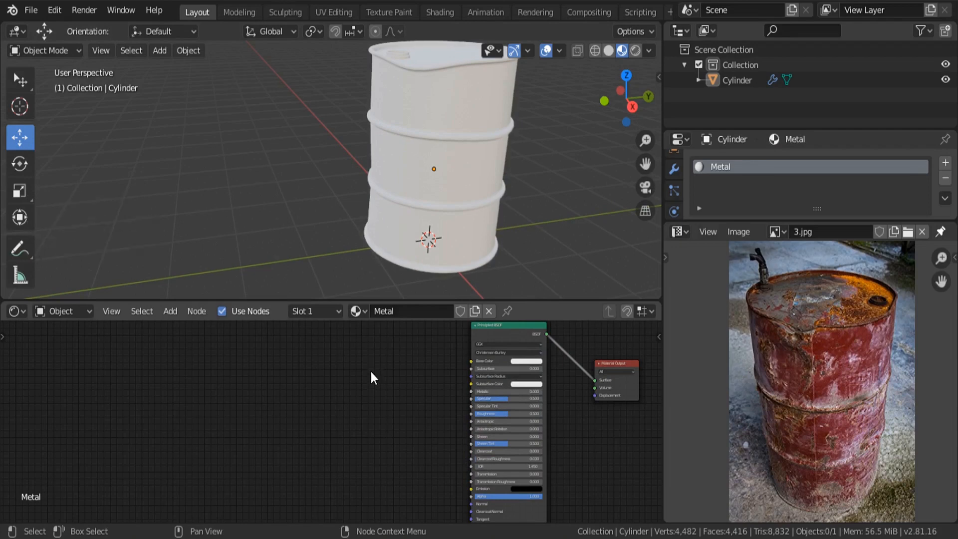
{"action": "middle_click_drag", "start_coordinate": [370, 371], "coordinate": [361, 382]}
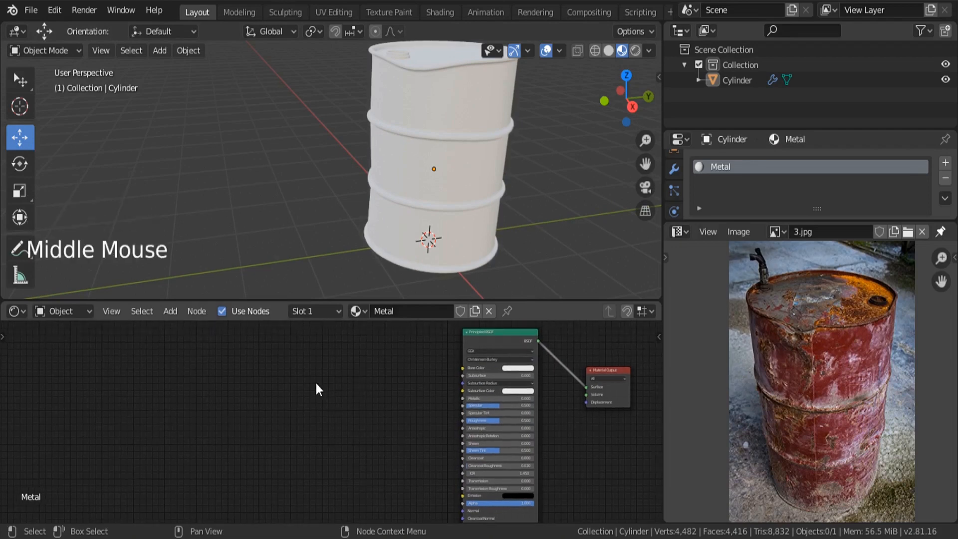
{"action": "key", "text": "shift+a"}
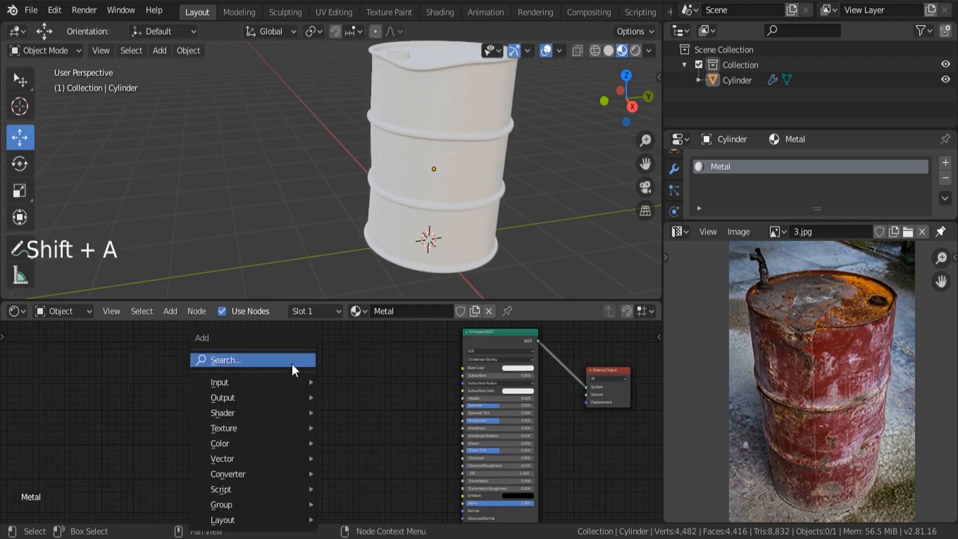
{"action": "left_click", "coordinate": [292, 363]}
{"action": "type", "text": "voro"}
{"action": "key", "text": "Return"}
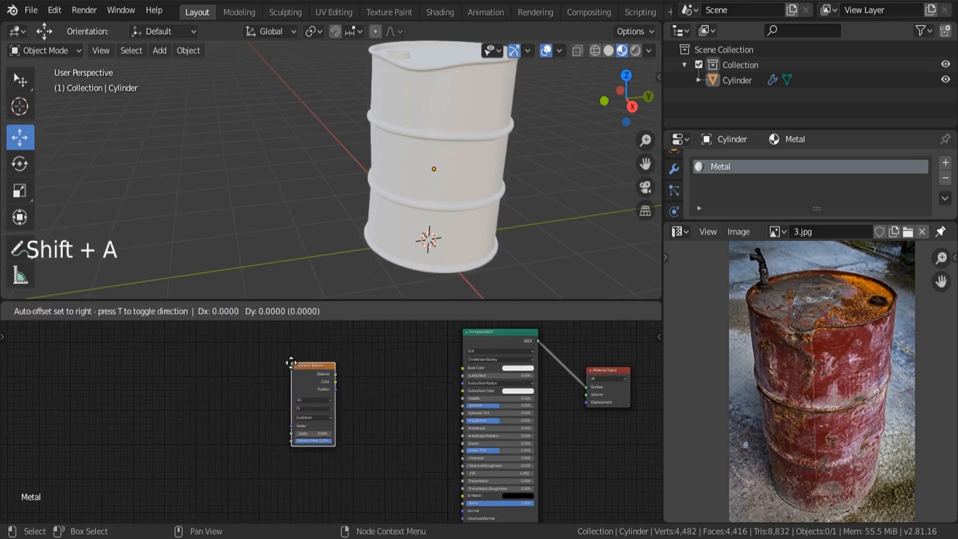
{"action": "left_click", "coordinate": [291, 362]}
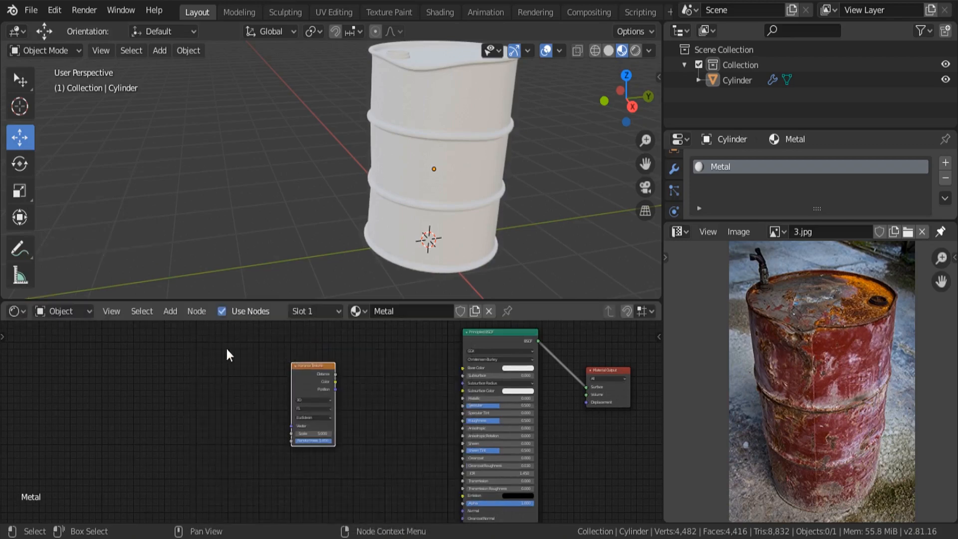
Add a Noise Texture node in front of the Voronoi Texture.
{"action": "key", "text": "shift+a"}
{"action": "left_click", "coordinate": [213, 354]}
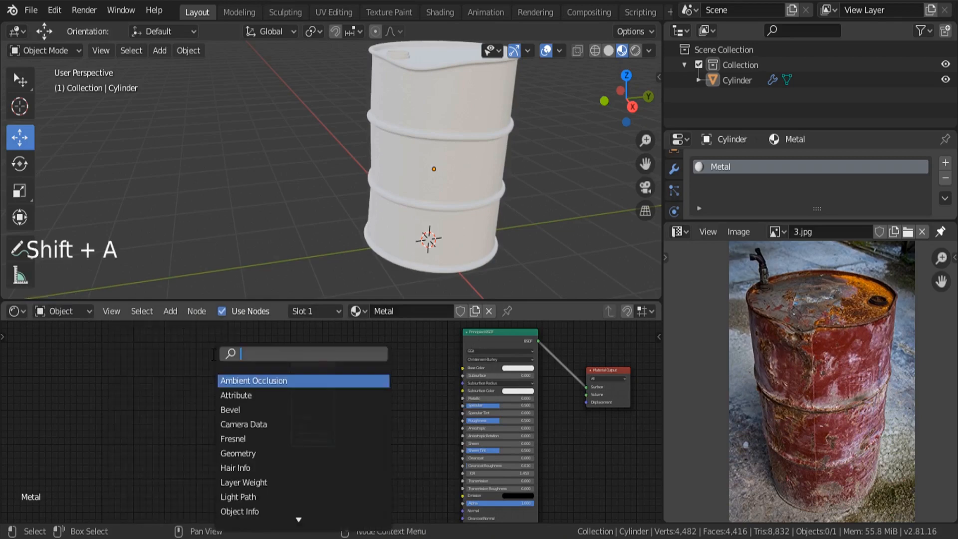
{"action": "type", "text": "noise"}
{"action": "key", "text": "Return"}
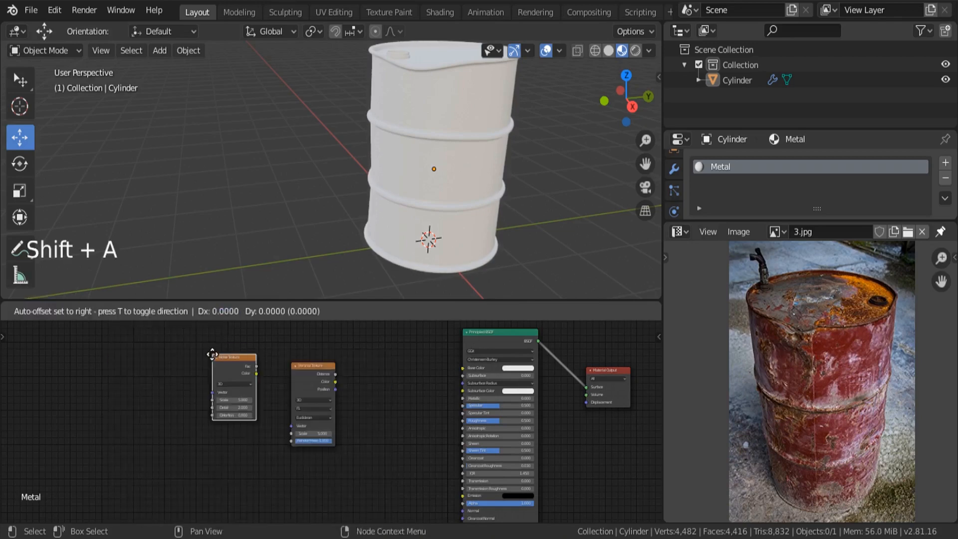
{"action": "left_click", "coordinate": [206, 392]}
Connect the Noise Texture's Color to the Voronoi Texture's Vector and set the noise scale to 10.
{"action": "scroll", "coordinate": [253, 417], "scroll_direction": "up", "scroll_amount": 10}
{"action": "left_click_drag", "start_coordinate": [248, 409], "coordinate": [339, 437]}
{"action": "scroll", "coordinate": [225, 444], "scroll_direction": "down", "scroll_amount": 5}
{"action": "left_click_drag", "start_coordinate": [209, 396], "coordinate": [255, 362]}
{"action": "scroll", "coordinate": [260, 398], "scroll_direction": "up", "scroll_amount": 4}
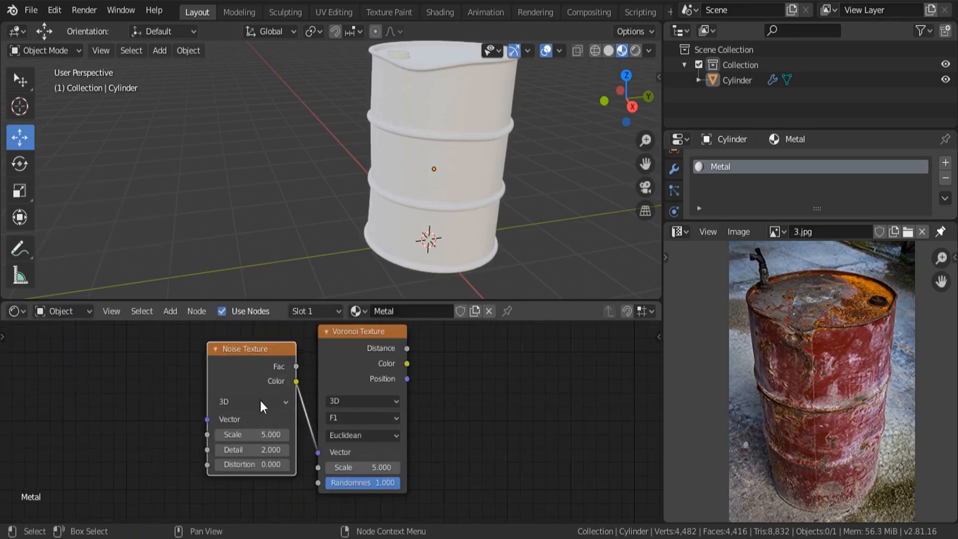
{"action": "left_click", "coordinate": [270, 434]}
{"action": "key", "text": "Return"}
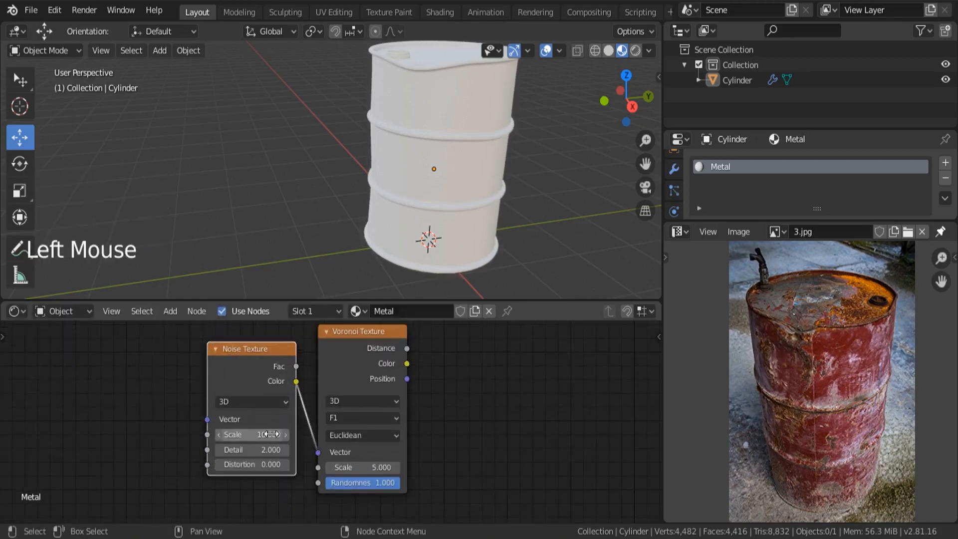
Connect the Voronoi Texture's Distance output to the Base Color of the Principled BSDF.
{"action": "middle_click_drag", "start_coordinate": [366, 453], "coordinate": [334, 458]}
{"action": "scroll", "coordinate": [301, 373], "scroll_direction": "down", "scroll_amount": 4}
{"action": "middle_click_drag", "start_coordinate": [303, 387], "coordinate": [292, 398]}
{"action": "left_click_drag", "start_coordinate": [289, 381], "coordinate": [386, 360]}
{"action": "left_click_drag", "start_coordinate": [289, 369], "coordinate": [475, 360]}
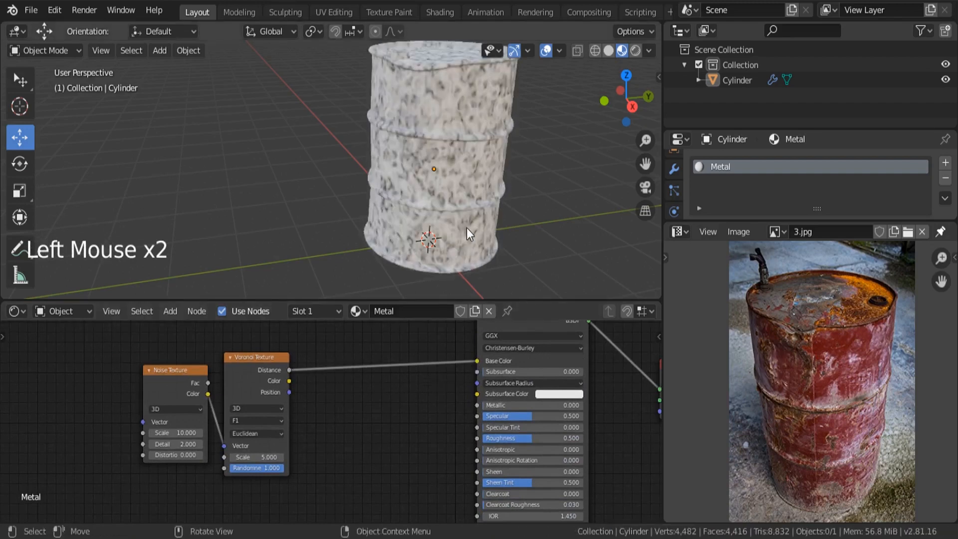
Inspect the pattern on the barrel and raise the Noise Texture's detail to 16.
{"action": "middle_click_drag", "start_coordinate": [466, 227], "coordinate": [419, 164]}
{"action": "scroll", "coordinate": [409, 150], "scroll_direction": "up", "scroll_amount": 3}
{"action": "scroll", "coordinate": [407, 166], "scroll_direction": "down", "scroll_amount": 3}
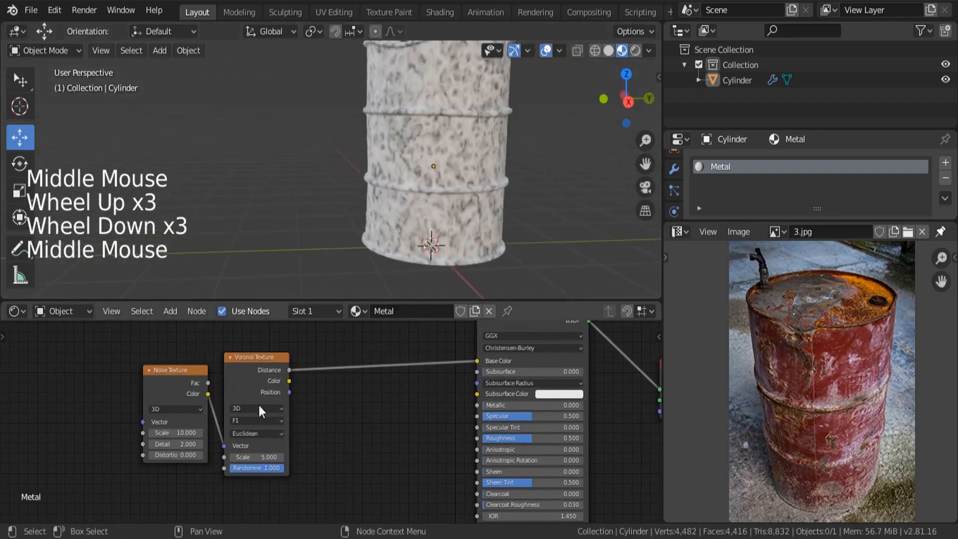
{"action": "scroll", "coordinate": [155, 466], "scroll_direction": "up", "scroll_amount": 9}
{"action": "left_click_drag", "start_coordinate": [183, 419], "coordinate": [220, 419]}
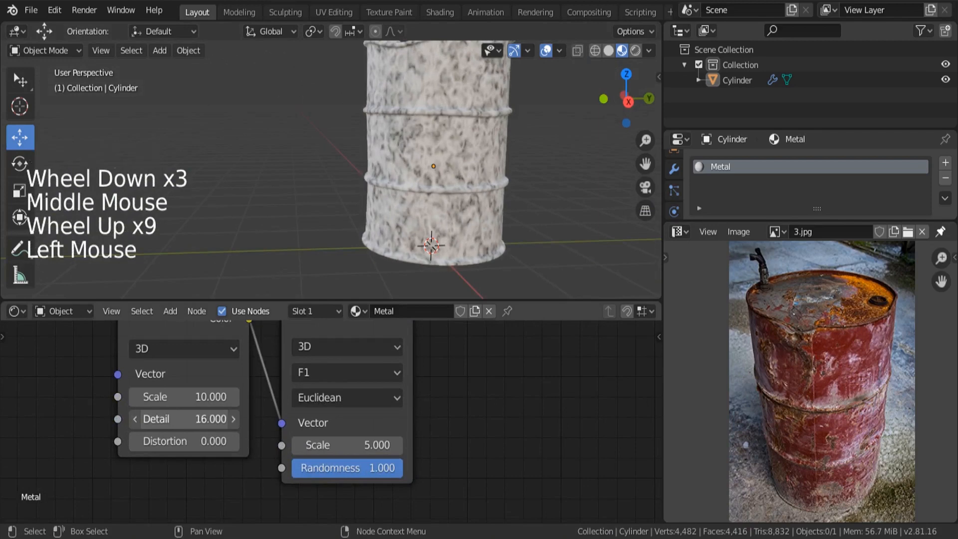
Try a Voronoi Texture scale of 1.4 and check the pattern on the barrel.
{"action": "middle_click_drag", "start_coordinate": [354, 448], "coordinate": [344, 455]}
{"action": "left_click", "coordinate": [343, 455]}
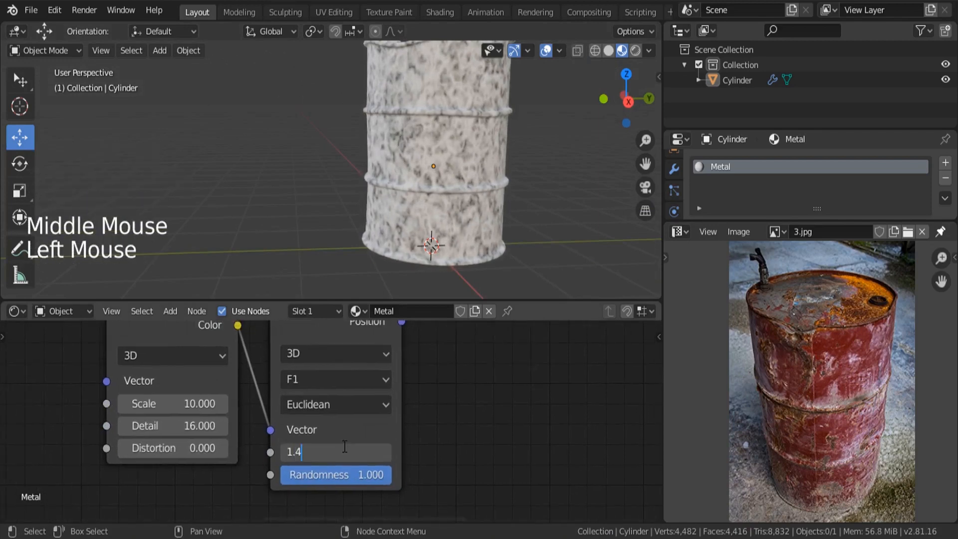
{"action": "type", "text": "1.4"}
{"action": "key", "text": "Return"}
{"action": "middle_click_drag", "start_coordinate": [405, 288], "coordinate": [342, 299]}
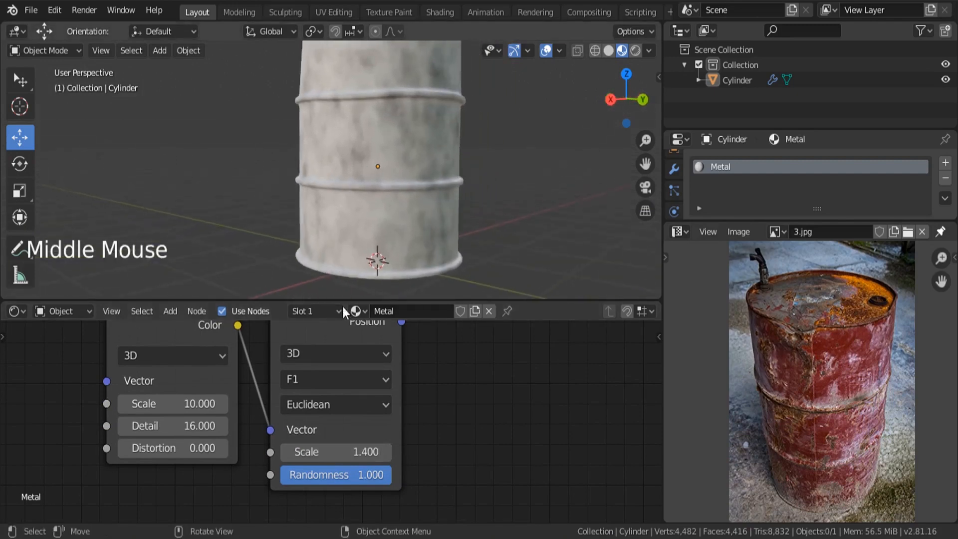
Set the Voronoi Texture's scale to 2.5 and check the whole barrel.
{"action": "left_click", "coordinate": [349, 448]}
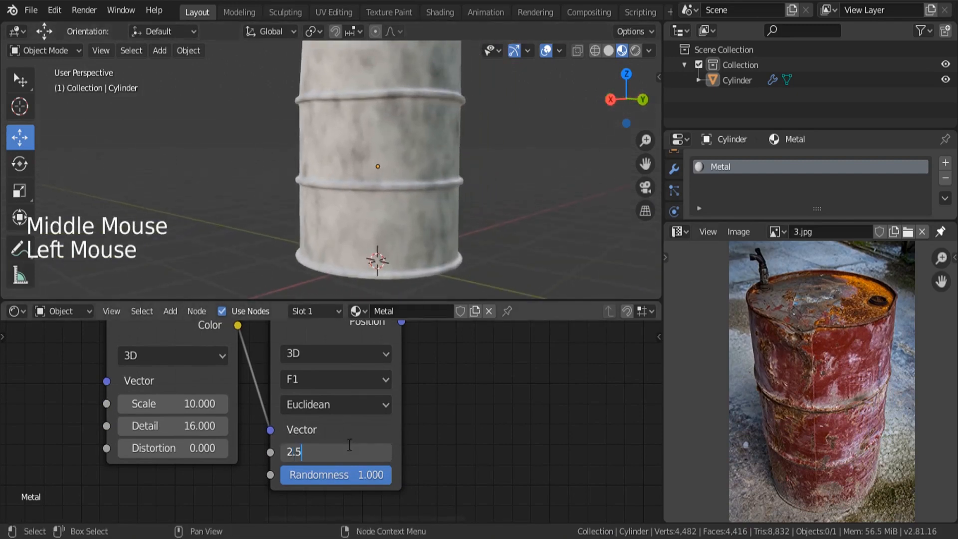
{"action": "key", "text": "Return"}
{"action": "scroll", "coordinate": [326, 135], "scroll_direction": "down", "scroll_amount": 3}
{"action": "middle_click_drag", "start_coordinate": [330, 146], "coordinate": [357, 175]}
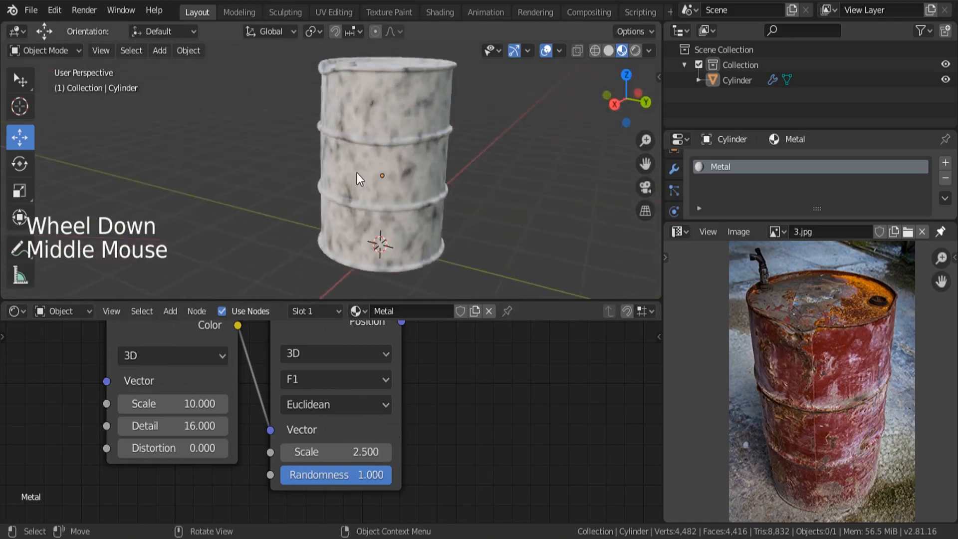
{"action": "key", "text": "KP_Decimal"}
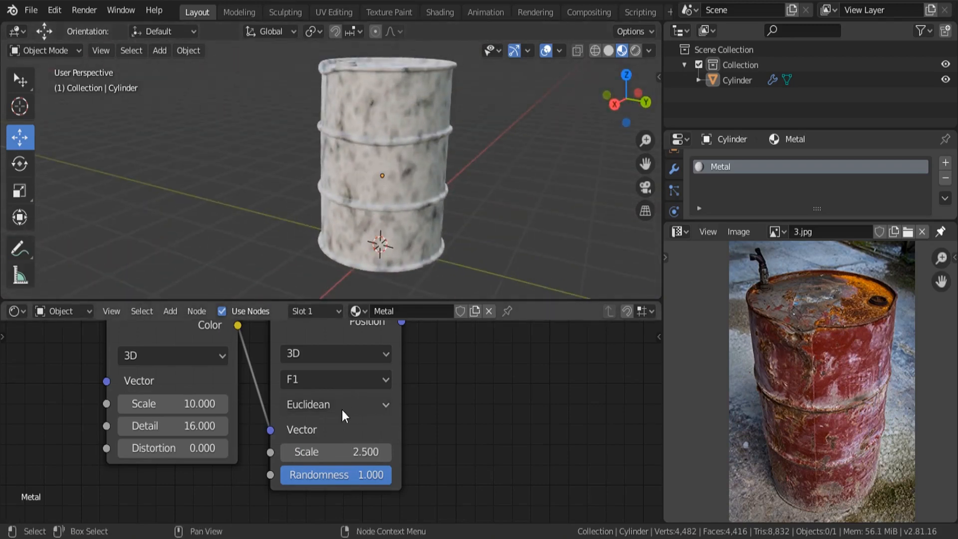
Insert a ColorRamp between the Voronoi Texture's Distance output and the Base Color of the Principled BSDF.
{"action": "scroll", "coordinate": [367, 405], "scroll_direction": "down", "scroll_amount": 4}
{"action": "middle_click_drag", "start_coordinate": [367, 404], "coordinate": [325, 444]}
{"action": "scroll", "coordinate": [345, 442], "scroll_direction": "down", "scroll_amount": 3}
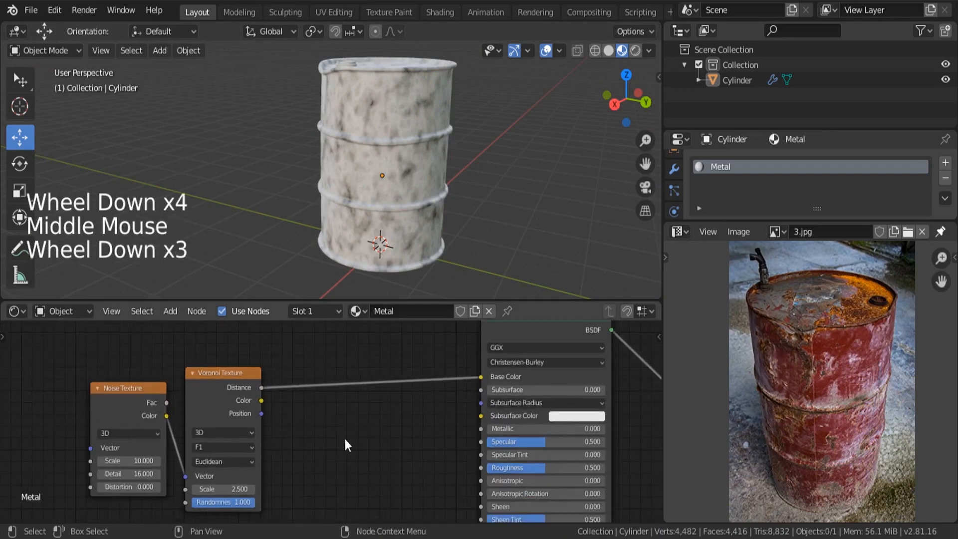
{"action": "key", "text": "shift+a"}
{"action": "left_click", "coordinate": [338, 365]}
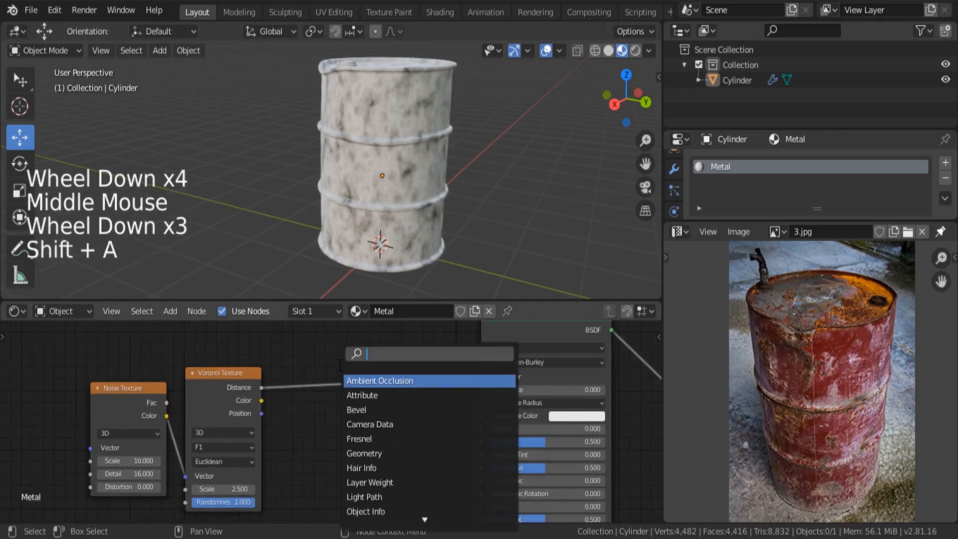
{"action": "type", "text": "color"}
{"action": "key", "text": "Down"}
{"action": "key", "text": "Return"}
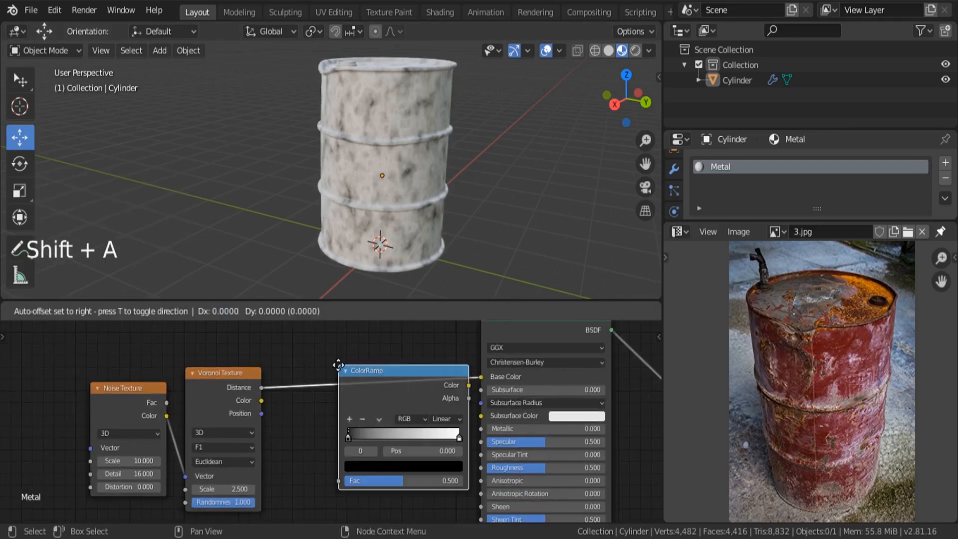
{"action": "left_click", "coordinate": [299, 351]}
{"action": "mouse_move", "coordinate": [387, 227]}
{"action": "middle_mouse_down"}
{"action": "mouse_move", "coordinate": [384, 195]}
{"action": "mouse_move", "coordinate": [384, 204]}
{"action": "middle_mouse_up"}
{"action": "middle_click", "coordinate": [386, 197]}
{"action": "key", "text": "KP_Decimal"}
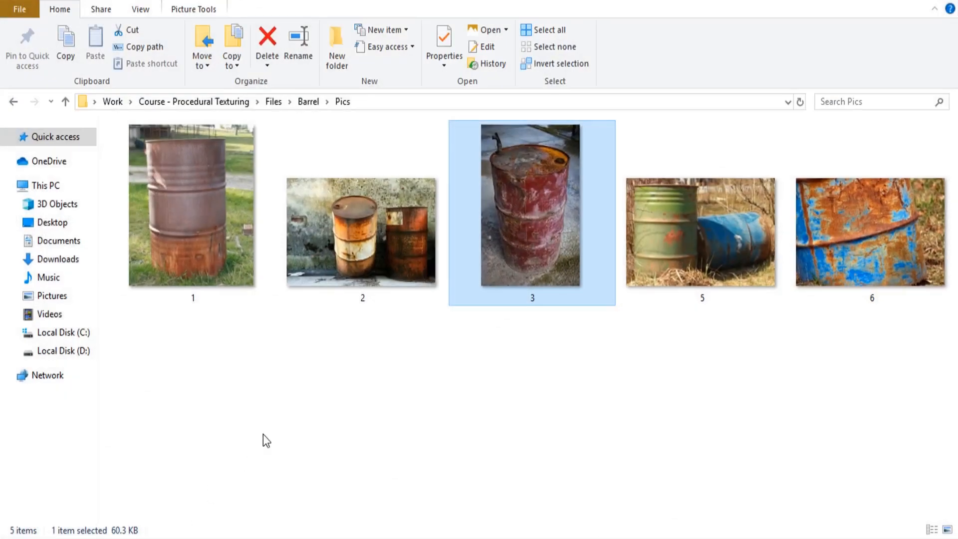
Switch to the reference photos and examine the rust on the lower part of the barrel in photo 1.
{"action": "double_click", "coordinate": [183, 238]}
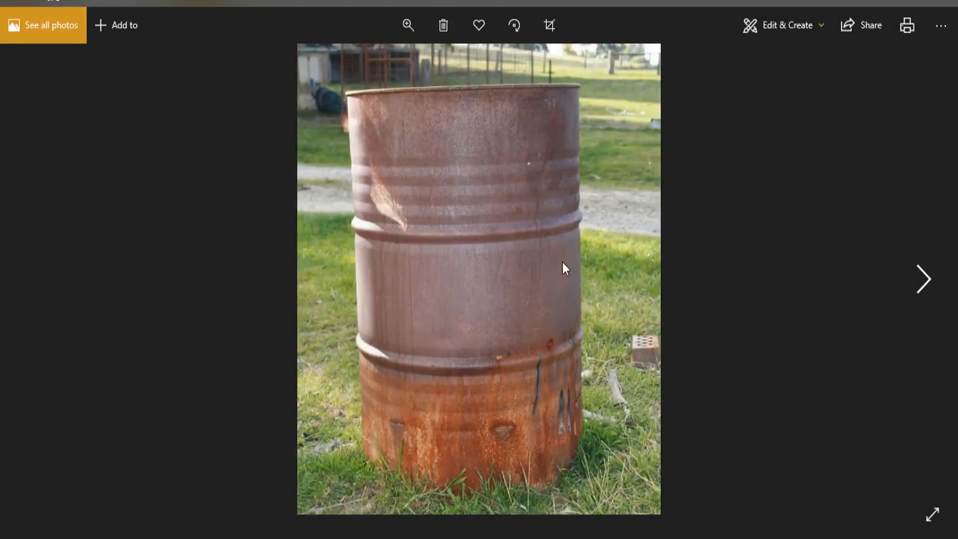
{"action": "key", "text": "Right"}
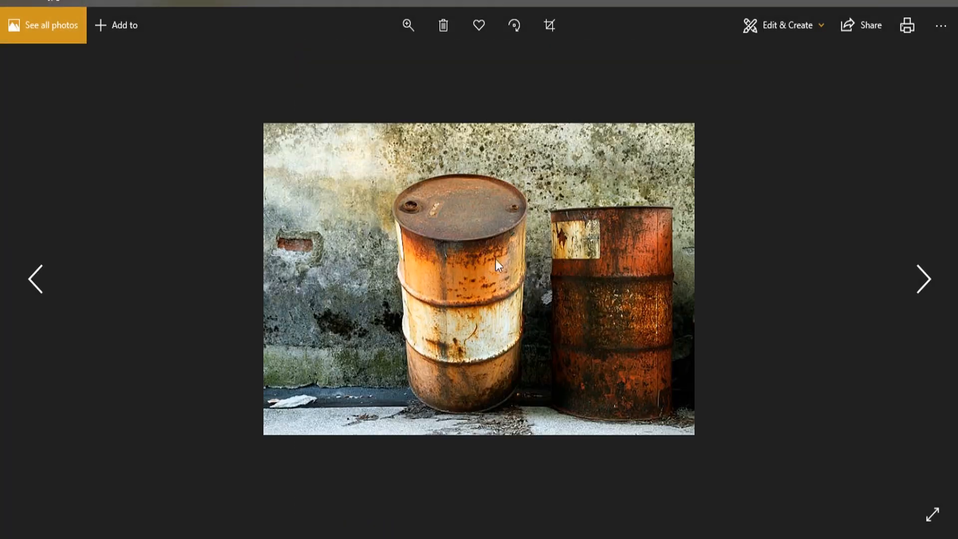
{"action": "left_click", "coordinate": [36, 280]}
{"action": "scroll", "coordinate": [461, 454], "scroll_direction": "up", "scroll_amount": 3}
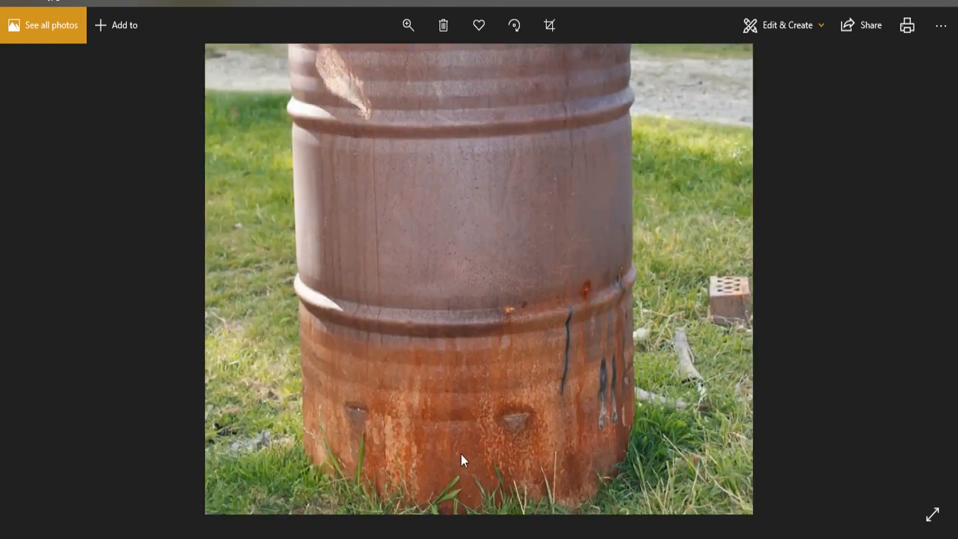
{"action": "left_click_drag", "start_coordinate": [467, 427], "coordinate": [453, 367]}
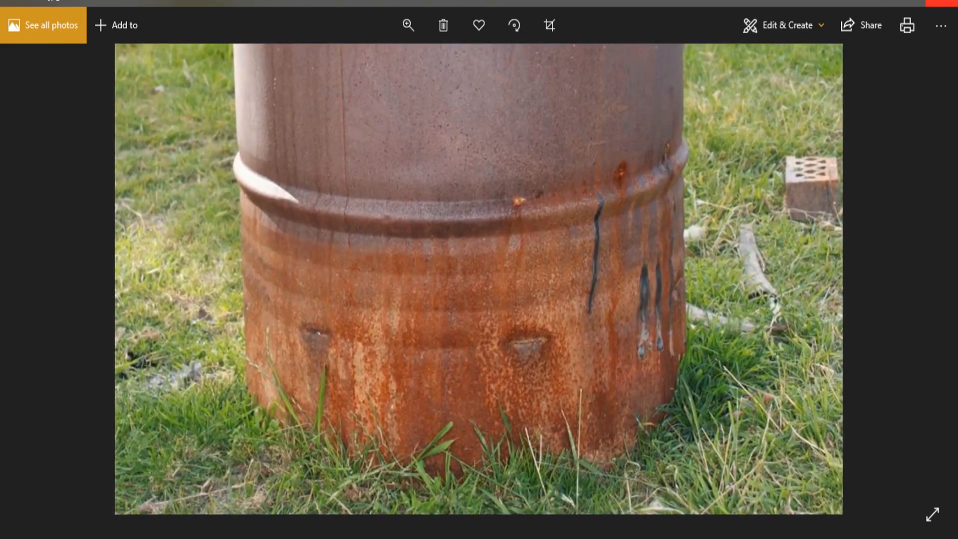
Load 1.jpg as the reference image in Blender and frame the barrel's rusty lower section.
{"action": "left_click", "coordinate": [942, 3]}
{"action": "left_click_drag", "start_coordinate": [180, 228], "coordinate": [396, 523]}
{"action": "left_click_drag", "start_coordinate": [804, 361], "coordinate": [798, 339]}
{"action": "scroll", "coordinate": [792, 314], "scroll_direction": "down", "scroll_amount": 4}
{"action": "middle_click_drag", "start_coordinate": [792, 313], "coordinate": [795, 385]}
{"action": "scroll", "coordinate": [827, 388], "scroll_direction": "up", "scroll_amount": 5}
{"action": "scroll", "coordinate": [872, 373], "scroll_direction": "down", "scroll_amount": 2}
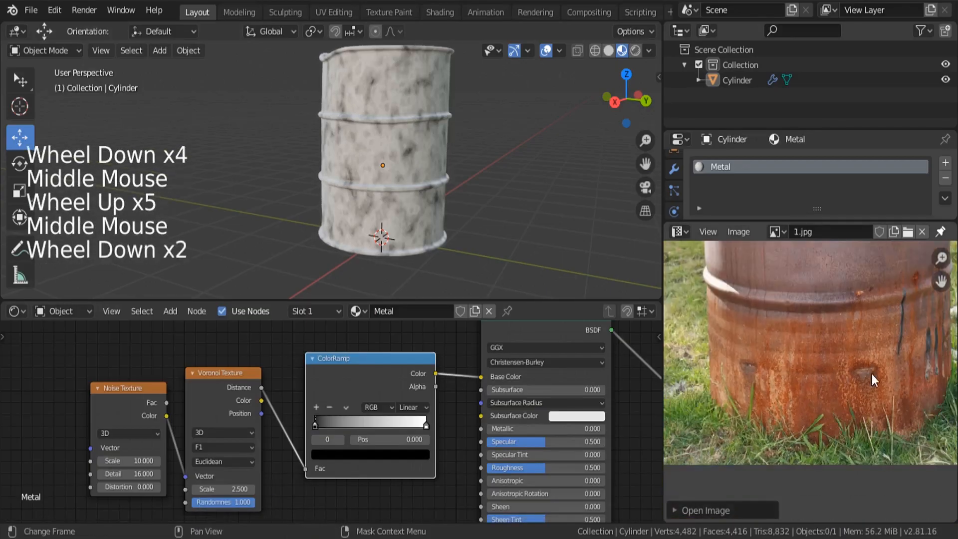
{"action": "middle_click_drag", "start_coordinate": [872, 373], "coordinate": [858, 384]}
Color the ColorRamp's black stop with a dark rust brown sampled from the lower part of the reference barrel.
{"action": "middle_click_drag", "start_coordinate": [458, 263], "coordinate": [402, 217]}
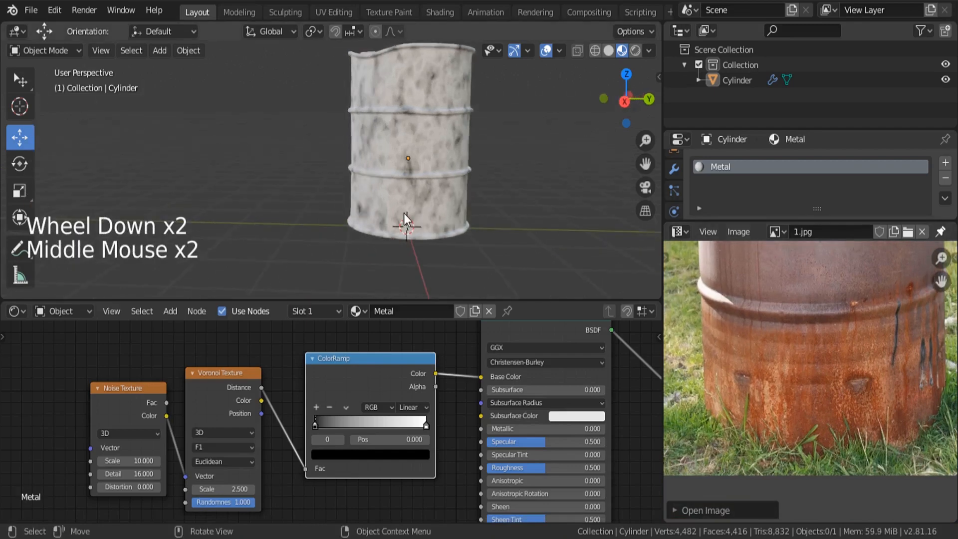
{"action": "key", "text": "KP_Decimal"}
{"action": "left_click", "coordinate": [409, 170], "text": "alt"}
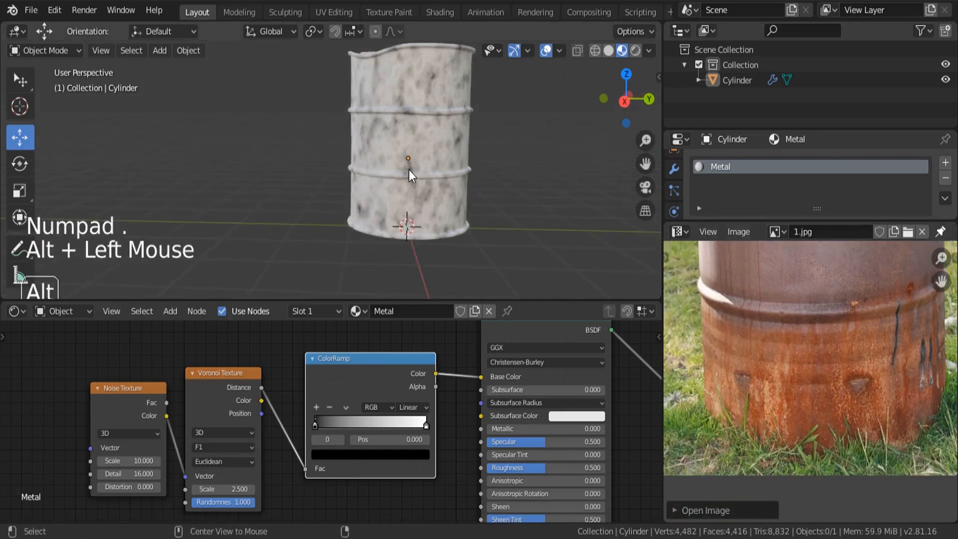
{"action": "key", "text": "KP_Decimal"}
{"action": "middle_click_drag", "start_coordinate": [399, 434], "coordinate": [402, 426]}
{"action": "scroll", "coordinate": [402, 427], "scroll_direction": "up", "scroll_amount": 4}
{"action": "scroll", "coordinate": [402, 427], "scroll_direction": "up", "scroll_amount": 1}
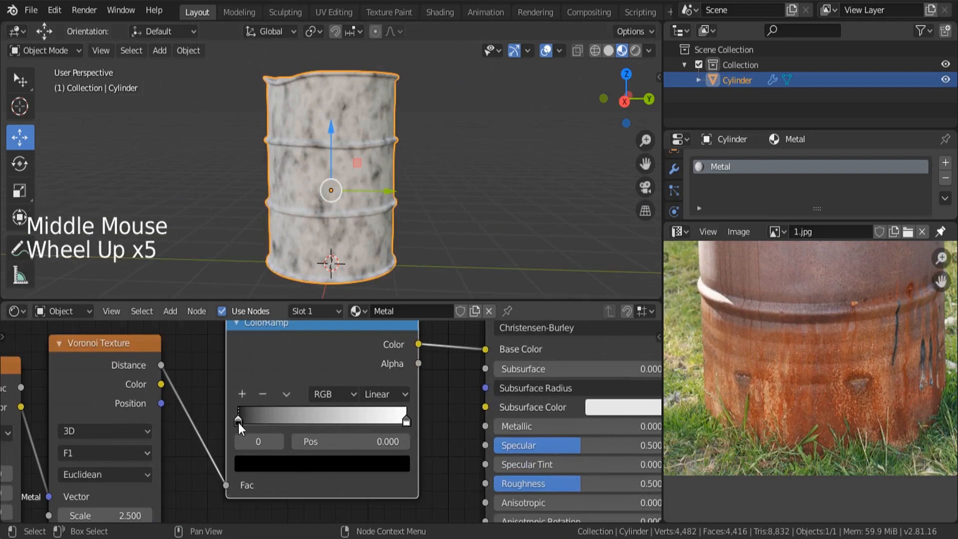
{"action": "left_click", "coordinate": [238, 421]}
{"action": "left_click", "coordinate": [303, 464]}
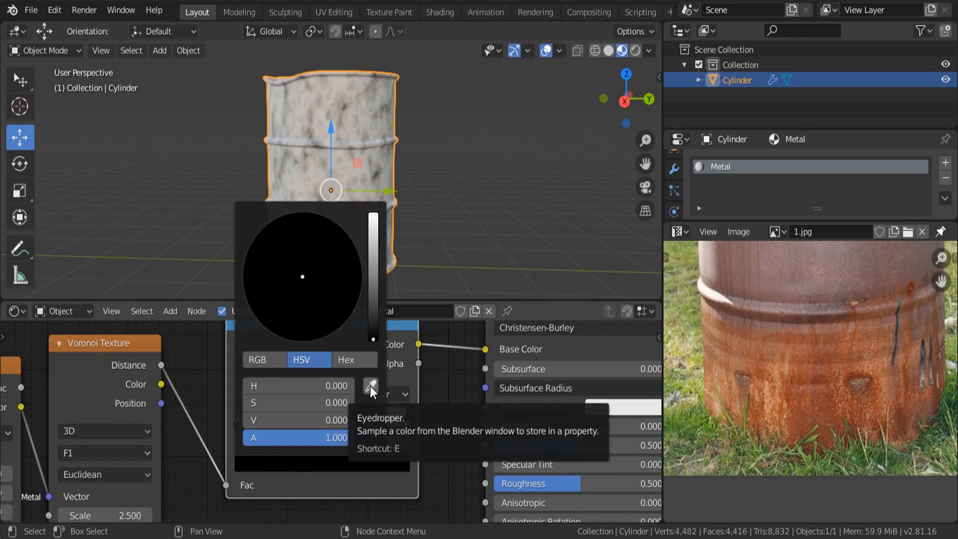
{"action": "left_click", "coordinate": [370, 385]}
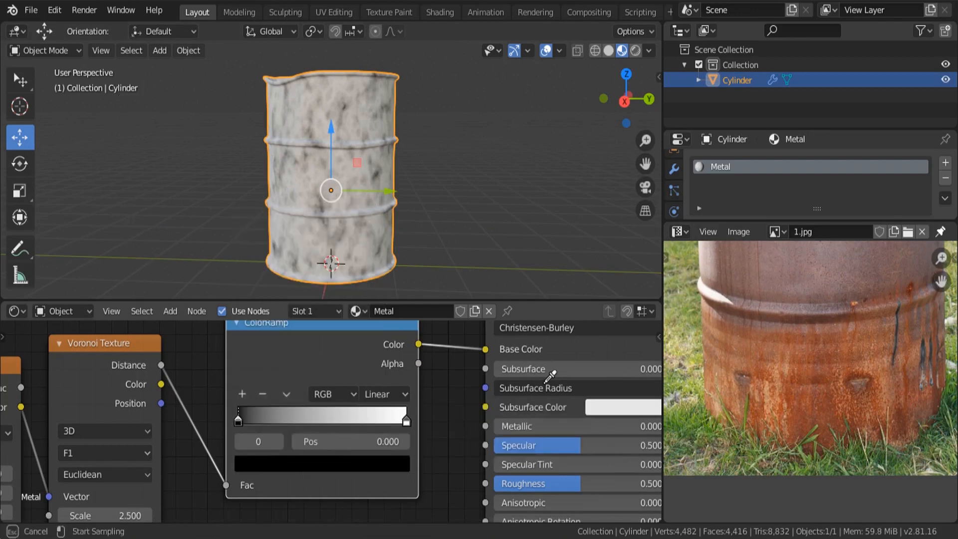
{"action": "left_click", "coordinate": [823, 407]}
Compare with the rust detail in the reference photo and move the ColorRamp's brown stop to position 0.305.
{"action": "scroll", "coordinate": [289, 202], "scroll_direction": "up", "scroll_amount": 4}
{"action": "scroll", "coordinate": [829, 420], "scroll_direction": "up", "scroll_amount": 2}
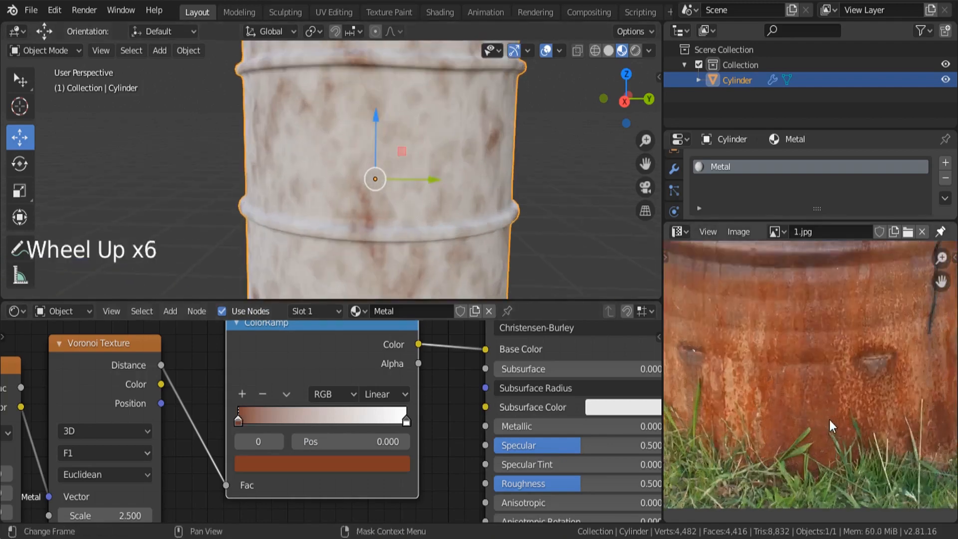
{"action": "scroll", "coordinate": [829, 420], "scroll_direction": "up", "scroll_amount": 3}
{"action": "middle_click_drag", "start_coordinate": [808, 392], "coordinate": [833, 387]}
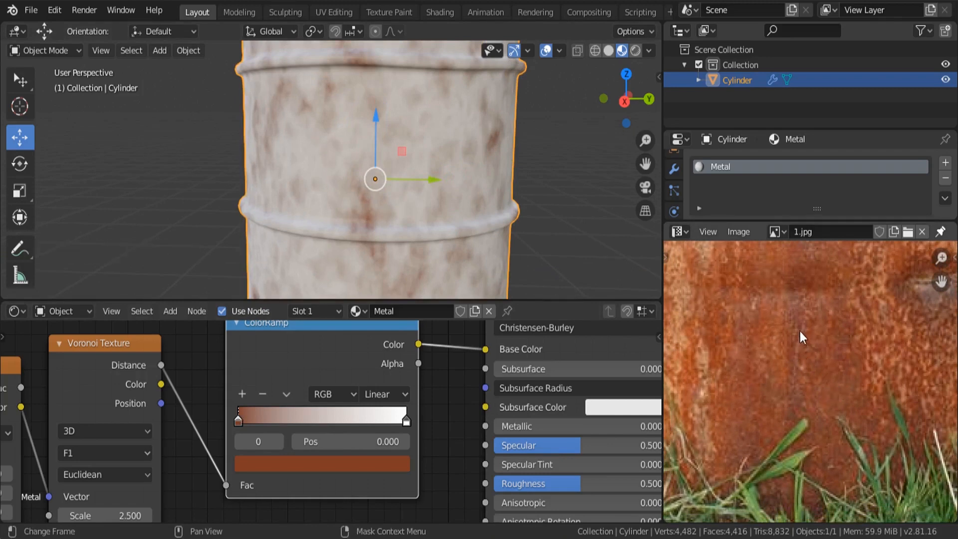
{"action": "middle_click_drag", "start_coordinate": [908, 335], "coordinate": [826, 322]}
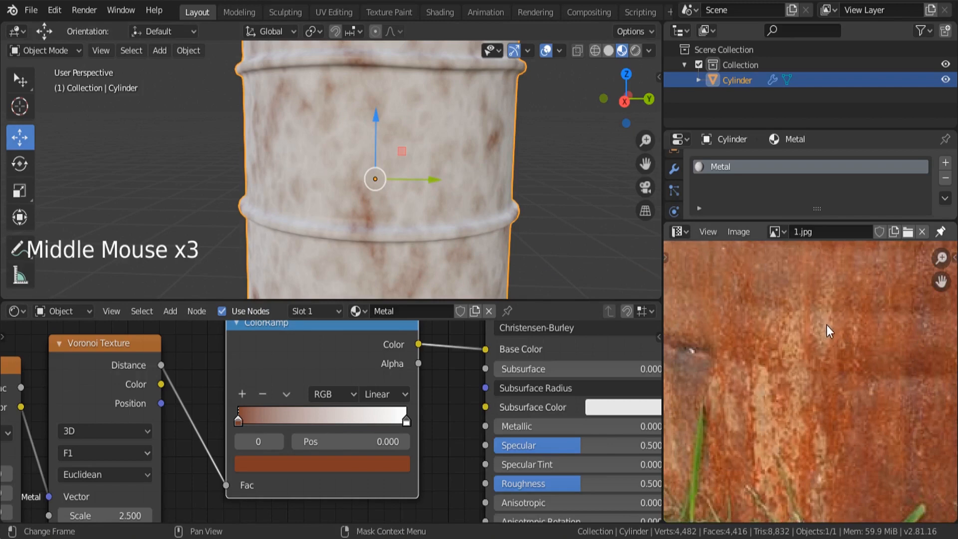
{"action": "left_click_drag", "start_coordinate": [238, 421], "coordinate": [291, 429]}
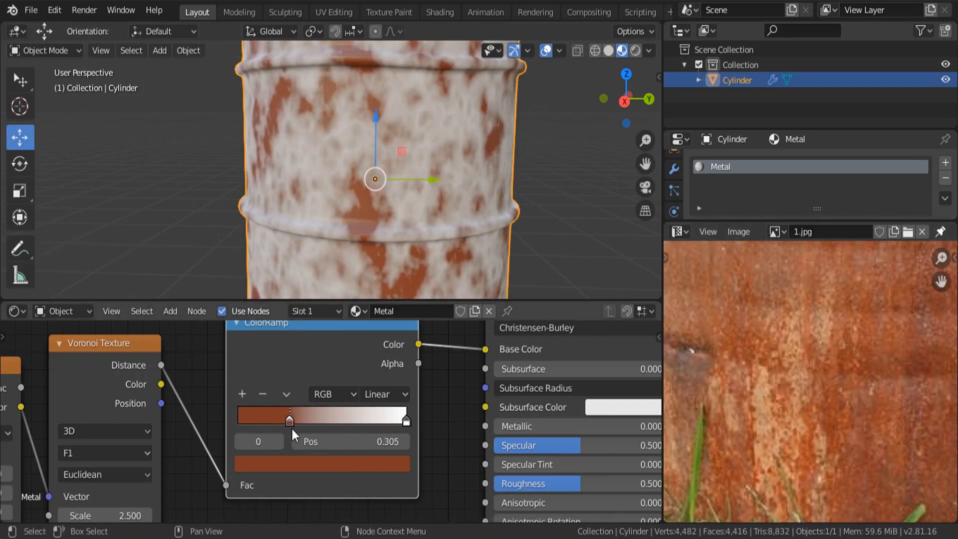
Add a middle stop to the ColorRamp at 0.652 and color it with a light tan sampled from the reference rust.
{"action": "left_click", "coordinate": [241, 394]}
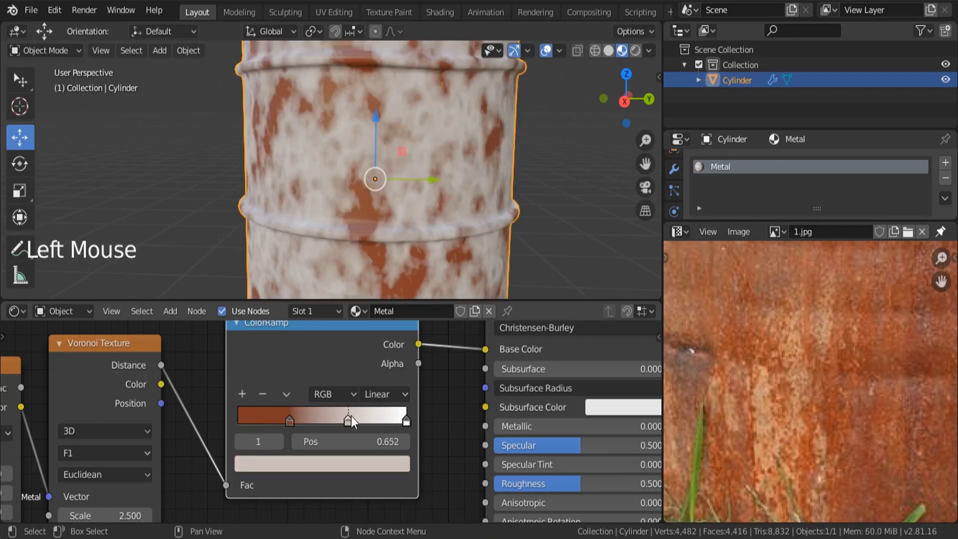
{"action": "left_click", "coordinate": [367, 466]}
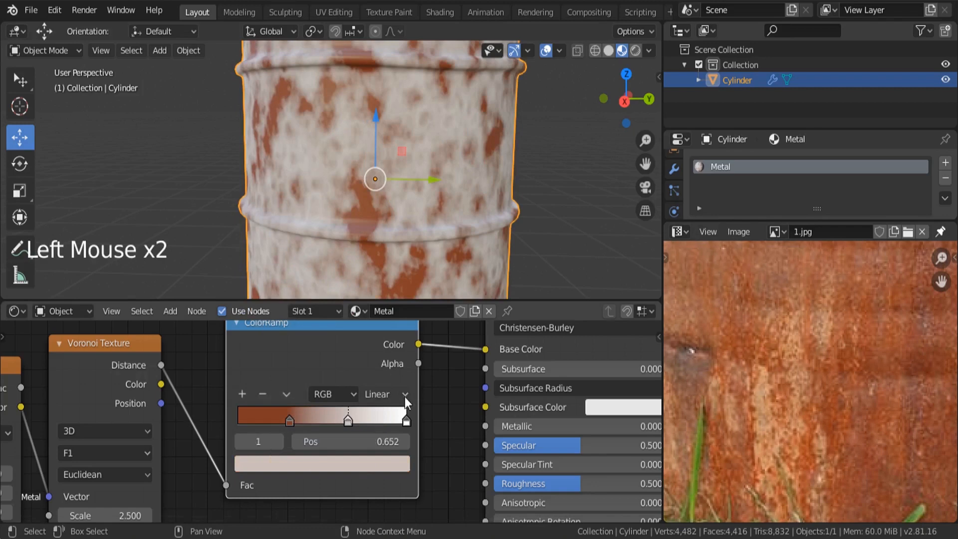
{"action": "left_click", "coordinate": [365, 464]}
{"action": "left_click", "coordinate": [374, 384]}
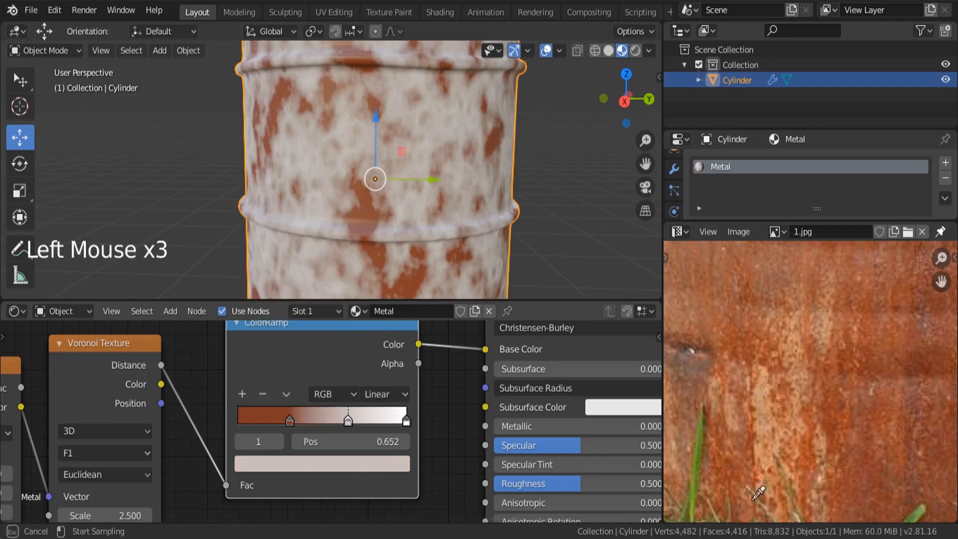
{"action": "left_click", "coordinate": [758, 398]}
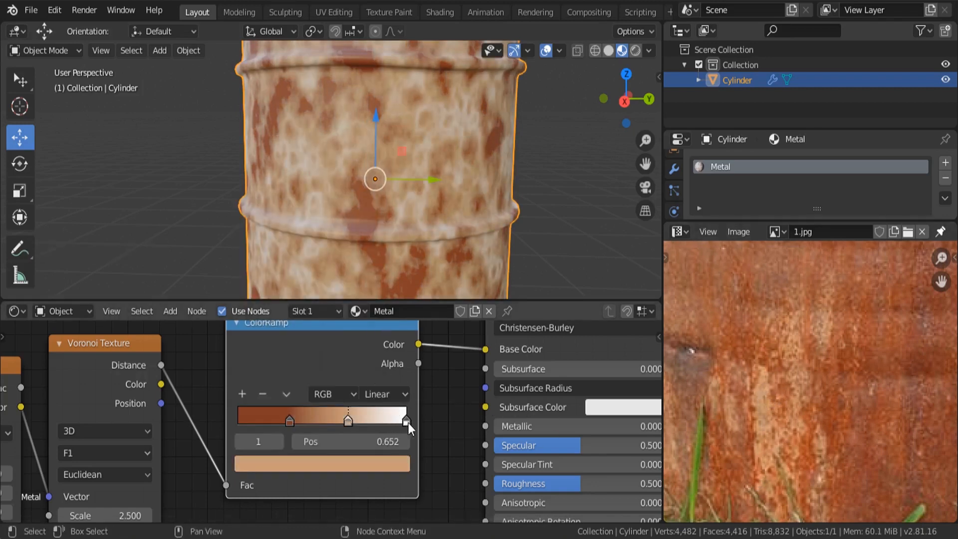
Color the ColorRamp's white end stop with a reddish brown sampled from a close-up of the reference rust.
{"action": "middle_click_drag", "start_coordinate": [826, 427], "coordinate": [788, 346]}
{"action": "scroll", "coordinate": [828, 438], "scroll_direction": "up", "scroll_amount": 8}
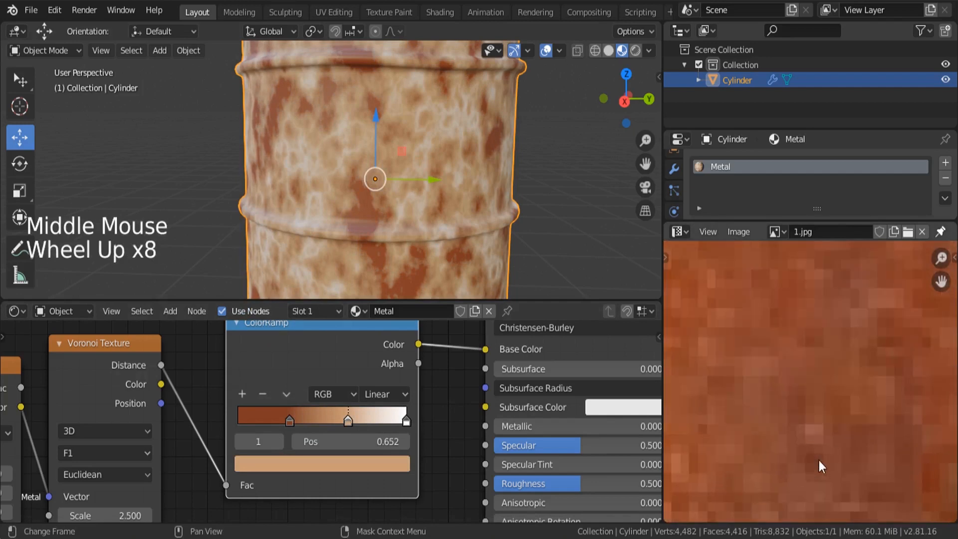
{"action": "left_click", "coordinate": [406, 420]}
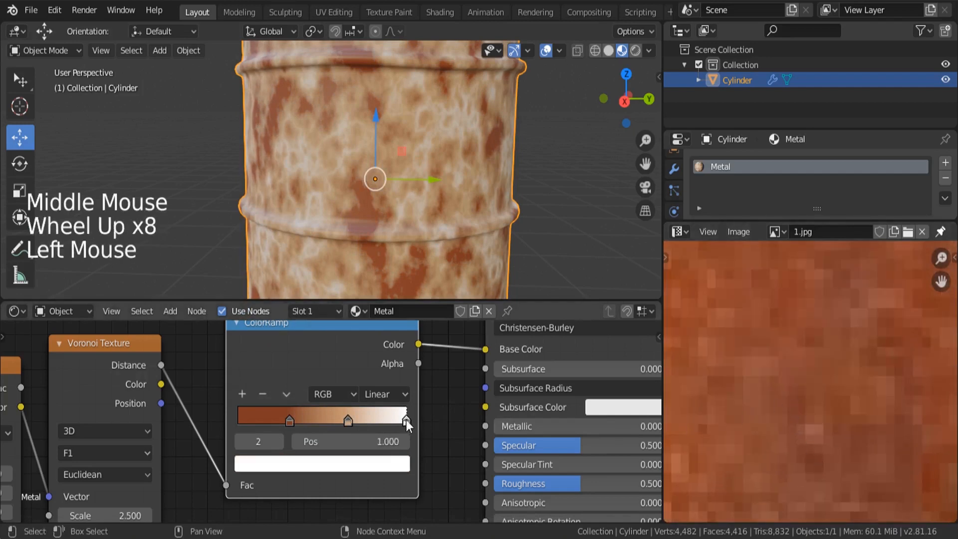
{"action": "left_click", "coordinate": [375, 466]}
{"action": "left_click", "coordinate": [371, 385]}
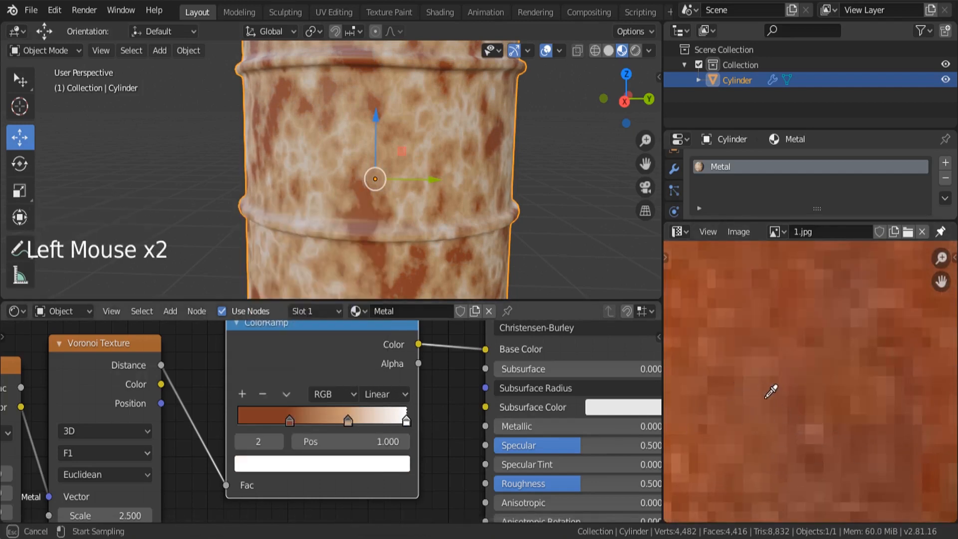
{"action": "left_click", "coordinate": [781, 397]}
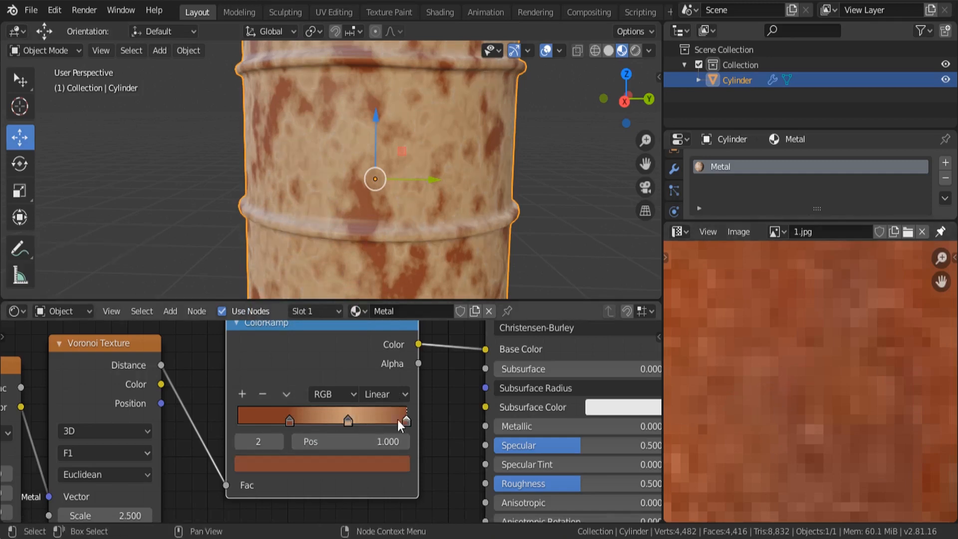
Rearrange the ColorRamp stops so the tan comes first at position 0.266, followed by the two browns.
{"action": "left_click_drag", "start_coordinate": [397, 420], "coordinate": [270, 426]}
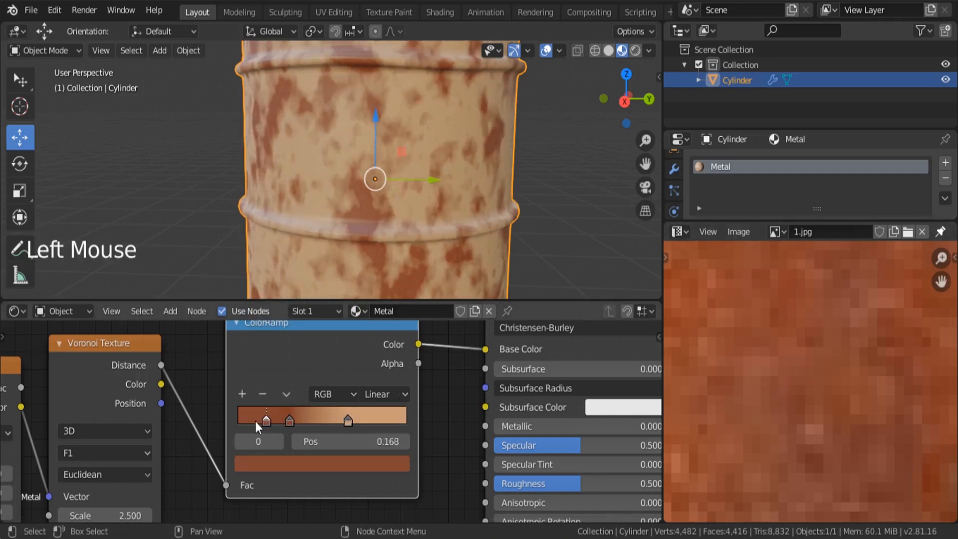
{"action": "left_click", "coordinate": [324, 421], "text": "ctrl"}
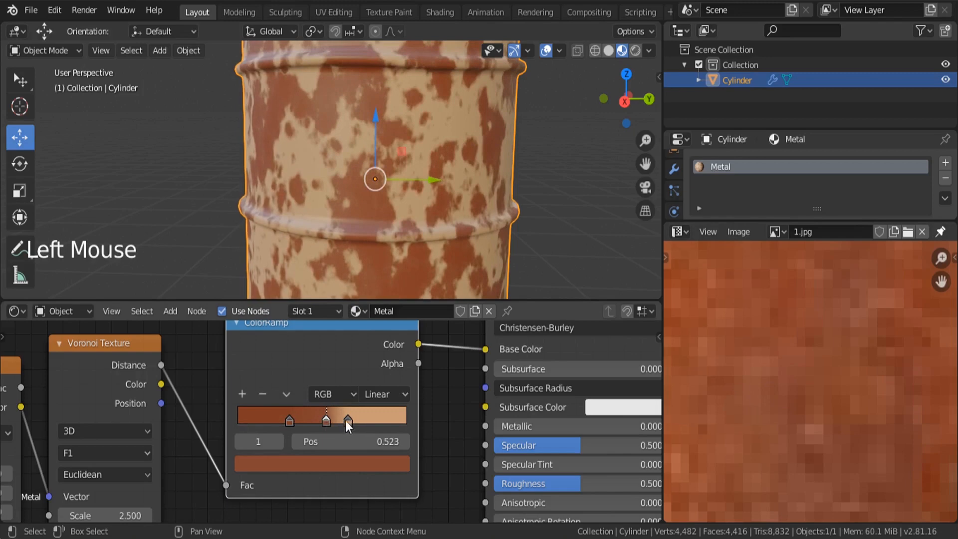
{"action": "mouse_move", "coordinate": [345, 420]}
{"action": "left_mouse_down"}
{"action": "mouse_move", "coordinate": [274, 421]}
{"action": "mouse_move", "coordinate": [345, 425]}
{"action": "left_mouse_up"}
{"action": "mouse_move", "coordinate": [279, 426]}
{"action": "left_mouse_down"}
{"action": "mouse_move", "coordinate": [298, 424]}
{"action": "mouse_move", "coordinate": [285, 424]}
{"action": "left_mouse_up"}
Try adjusting the scale of the Noise Texture that feeds the Voronoi Texture.
{"action": "scroll", "coordinate": [299, 421], "scroll_direction": "down", "scroll_amount": 6}
{"action": "middle_click_drag", "start_coordinate": [316, 418], "coordinate": [330, 422]}
{"action": "scroll", "coordinate": [219, 419], "scroll_direction": "up", "scroll_amount": 4}
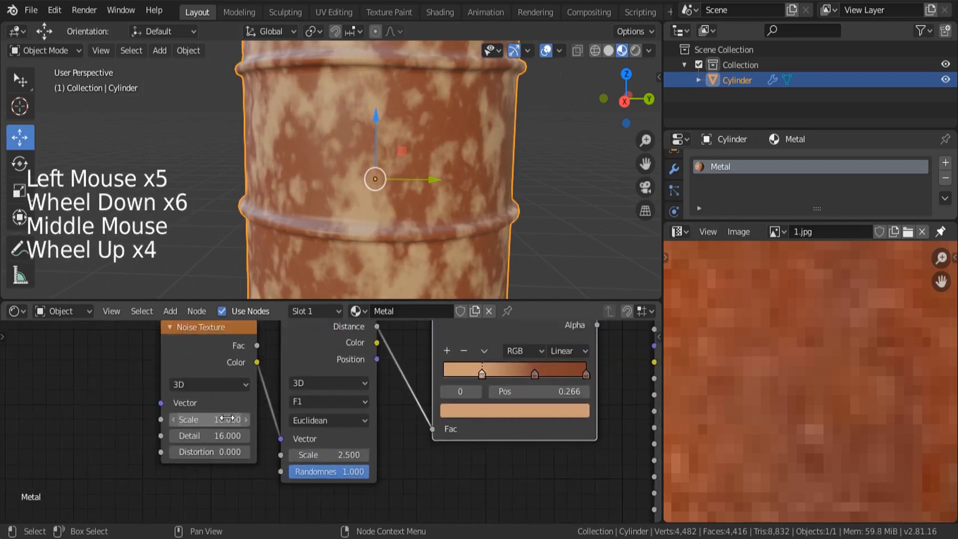
{"action": "mouse_move", "coordinate": [213, 420]}
{"action": "left_mouse_down"}
{"action": "mouse_move", "coordinate": [259, 420]}
{"action": "mouse_move", "coordinate": [229, 420]}
{"action": "left_mouse_up"}
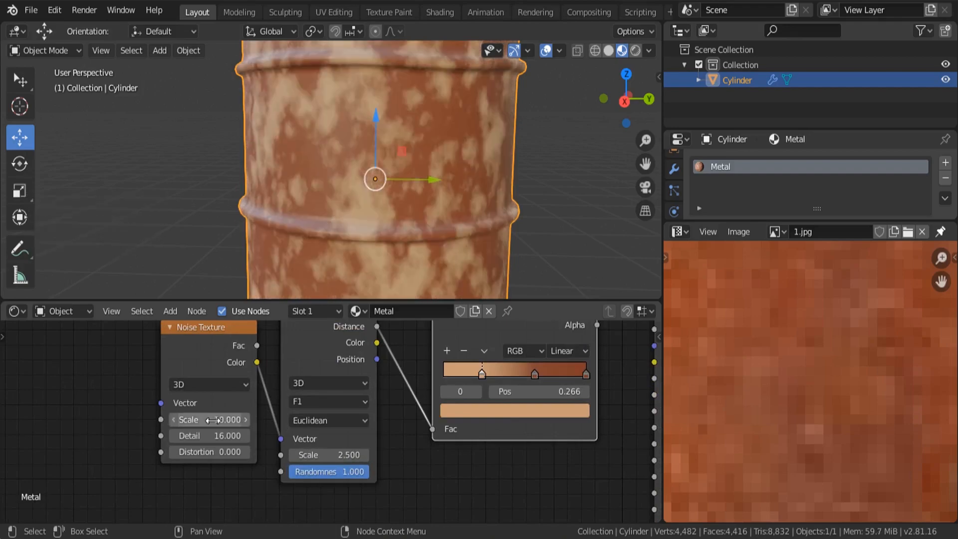
Add a second Noise Texture and place it below the Voronoi Texture.
{"action": "scroll", "coordinate": [229, 396], "scroll_direction": "down", "scroll_amount": 3}
{"action": "scroll", "coordinate": [232, 394], "scroll_direction": "down", "scroll_amount": 2}
{"action": "scroll", "coordinate": [828, 345], "scroll_direction": "down", "scroll_amount": 12}
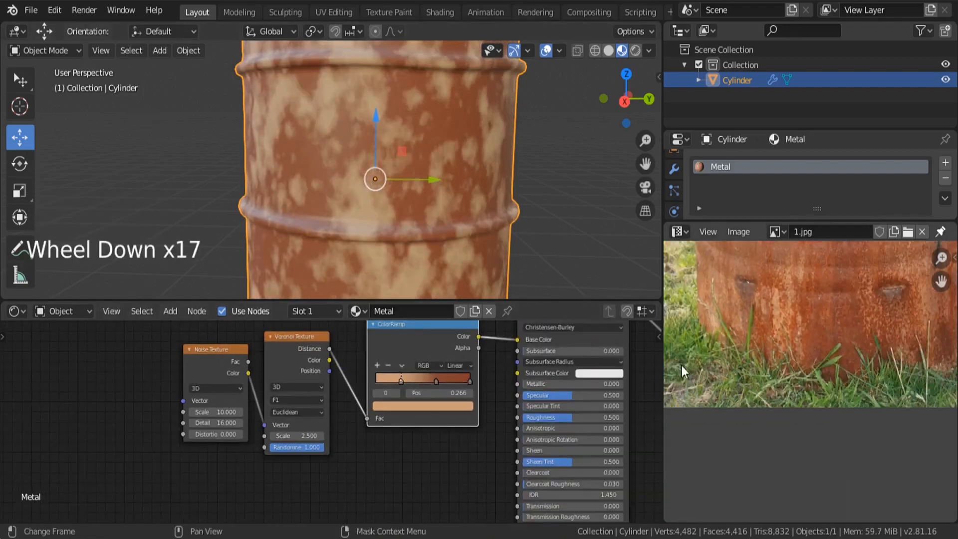
{"action": "scroll", "coordinate": [289, 383], "scroll_direction": "down", "scroll_amount": 5}
{"action": "middle_click_drag", "start_coordinate": [302, 403], "coordinate": [298, 410]}
{"action": "key", "text": "shift+a"}
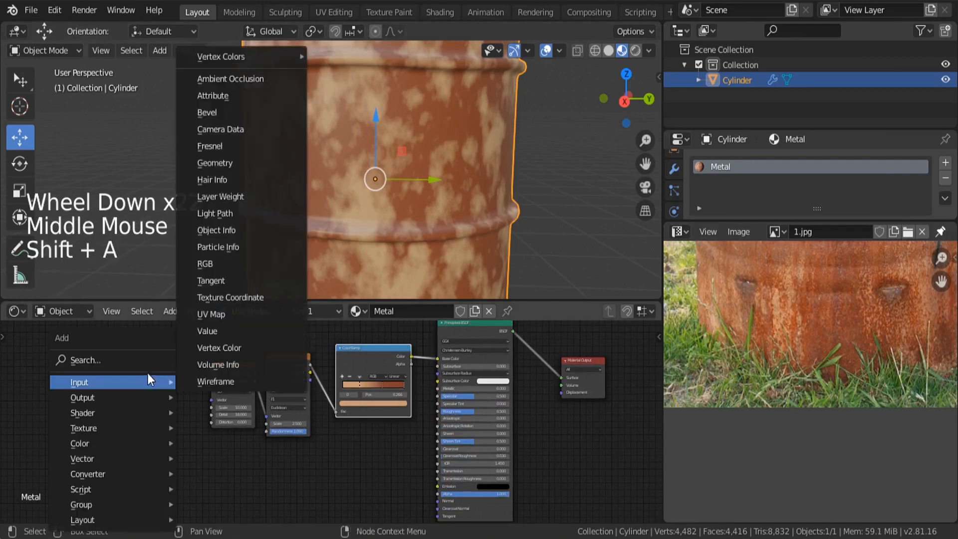
{"action": "left_click", "coordinate": [133, 362]}
{"action": "type", "text": "noi"}
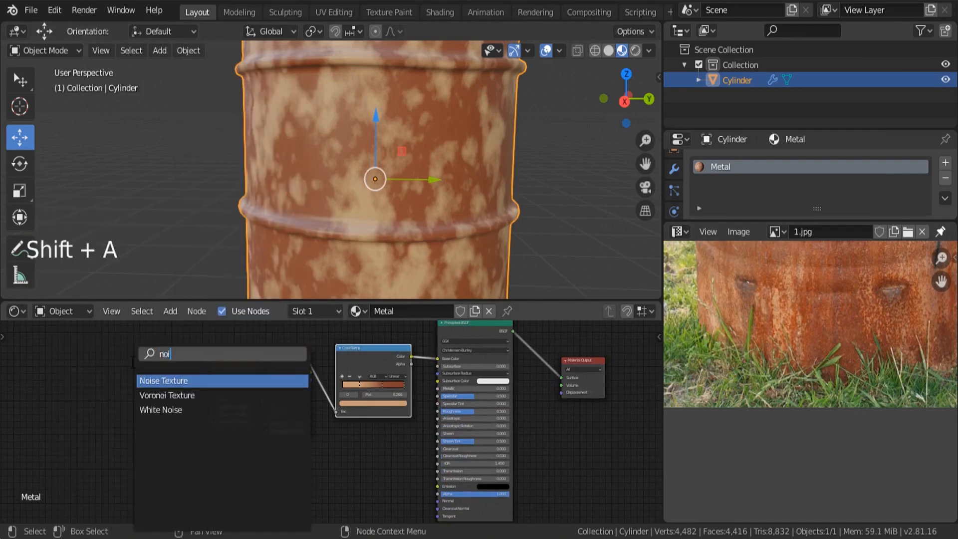
{"action": "key", "text": "Return"}
{"action": "left_click", "coordinate": [304, 459]}
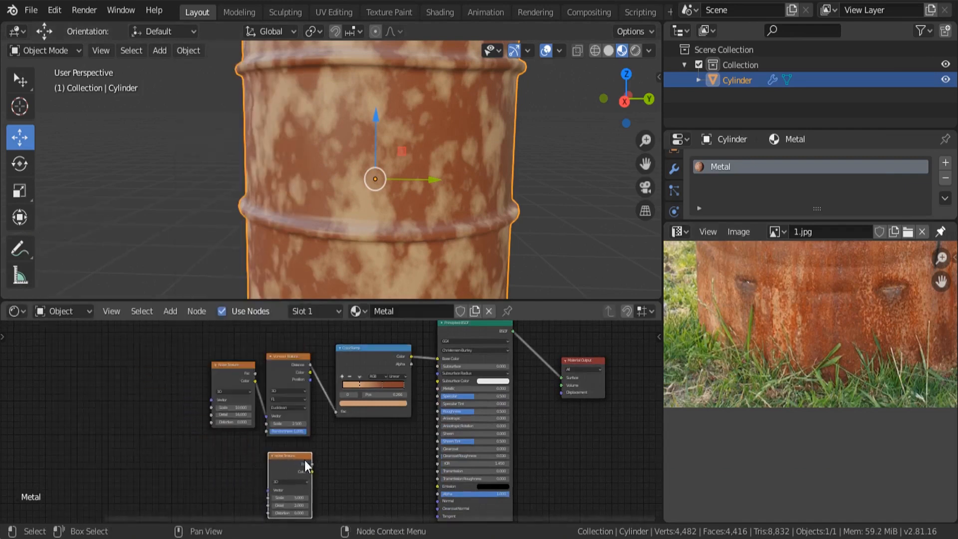
Select both Noise Textures and the Voronoi Texture and move them farther away from the ColorRamp.
{"action": "scroll", "coordinate": [307, 462], "scroll_direction": "down", "scroll_amount": 2}
{"action": "left_click_drag", "start_coordinate": [306, 439], "coordinate": [205, 393]}
{"action": "key", "text": "g"}
{"action": "left_click", "coordinate": [189, 425]}
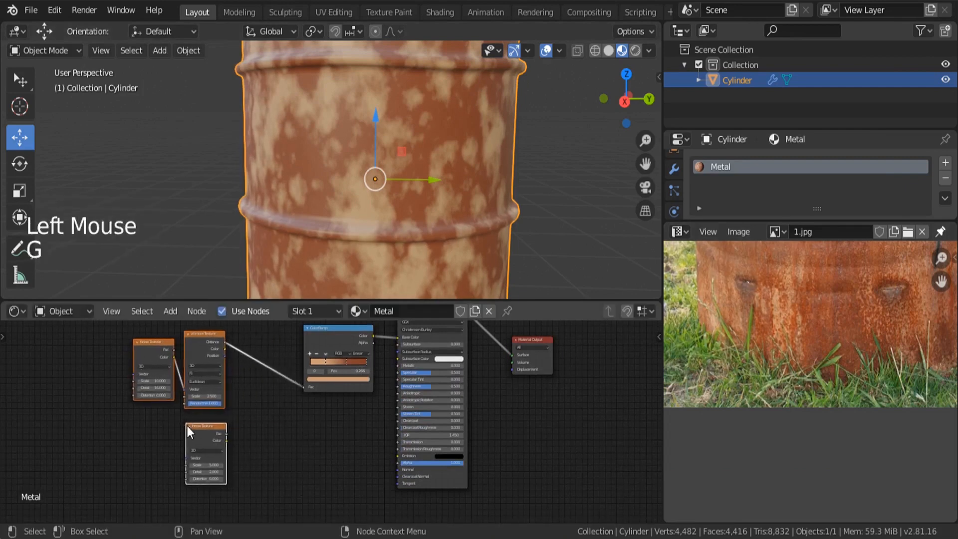
Add a MixRGB node and insert it into the link between the Voronoi Texture and the ColorRamp.
{"action": "key", "text": "shift+a"}
{"action": "mouse_move", "coordinate": [325, 427]}
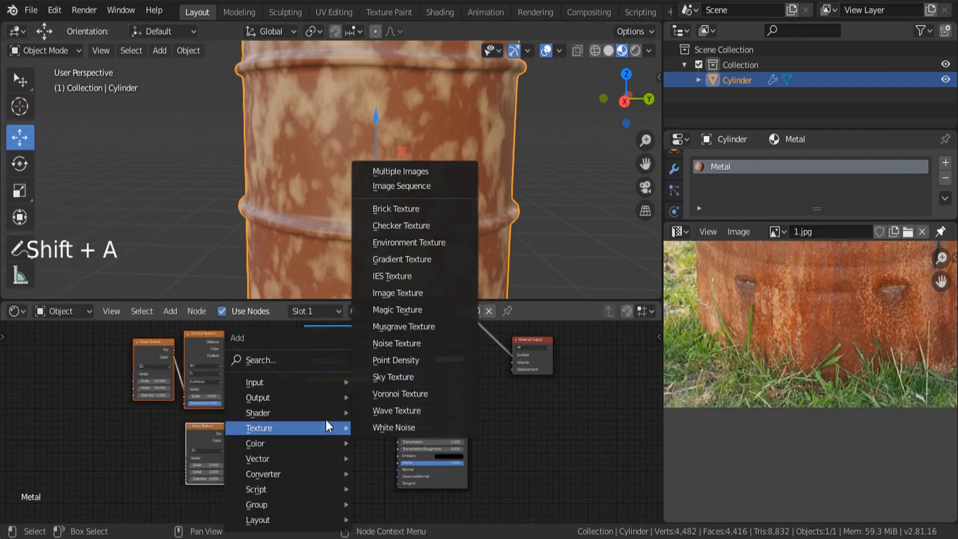
{"action": "left_click", "coordinate": [283, 358]}
{"action": "type", "text": "mix"}
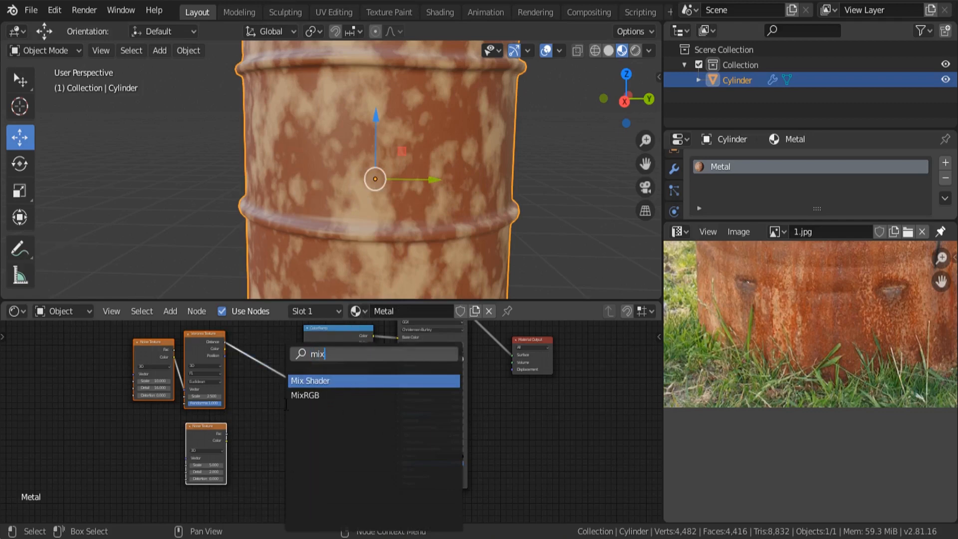
{"action": "left_click", "coordinate": [285, 403]}
{"action": "left_click", "coordinate": [285, 404]}
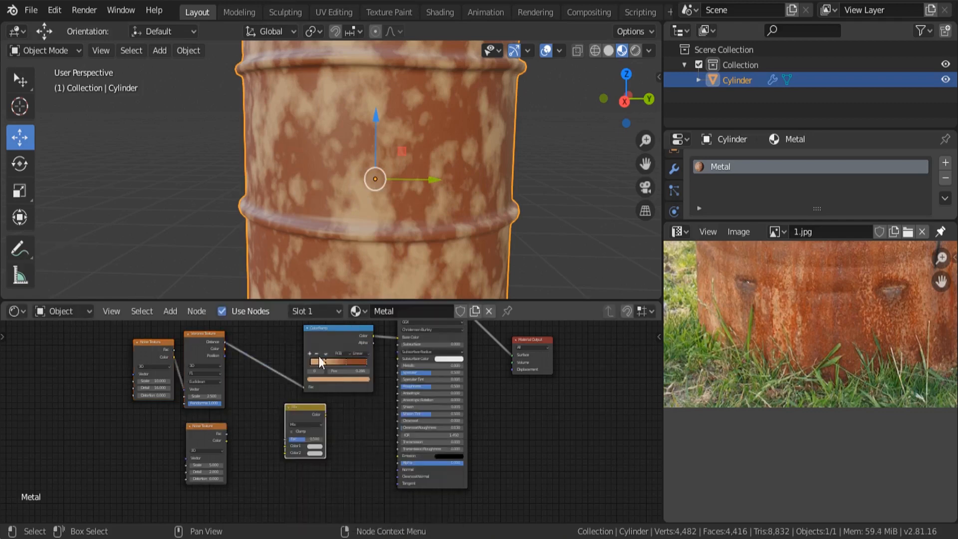
{"action": "mouse_move", "coordinate": [345, 334]}
{"action": "left_mouse_down"}
{"action": "mouse_move", "coordinate": [307, 336]}
{"action": "mouse_move", "coordinate": [342, 336]}
{"action": "left_mouse_up"}
{"action": "mouse_move", "coordinate": [311, 417]}
{"action": "left_mouse_down"}
{"action": "mouse_move", "coordinate": [285, 415]}
{"action": "mouse_move", "coordinate": [271, 379]}
{"action": "left_mouse_up"}
Connect the Color output of the lower Noise Texture to Color2 of the Mix node.
{"action": "scroll", "coordinate": [226, 427], "scroll_direction": "up", "scroll_amount": 10}
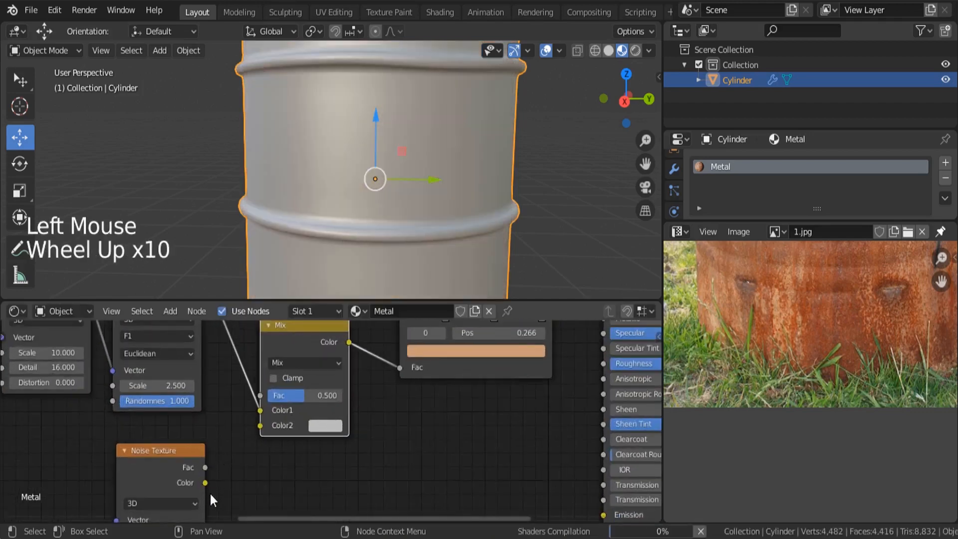
{"action": "left_click_drag", "start_coordinate": [205, 482], "coordinate": [259, 425]}
{"action": "scroll", "coordinate": [262, 435], "scroll_direction": "down", "scroll_amount": 6}
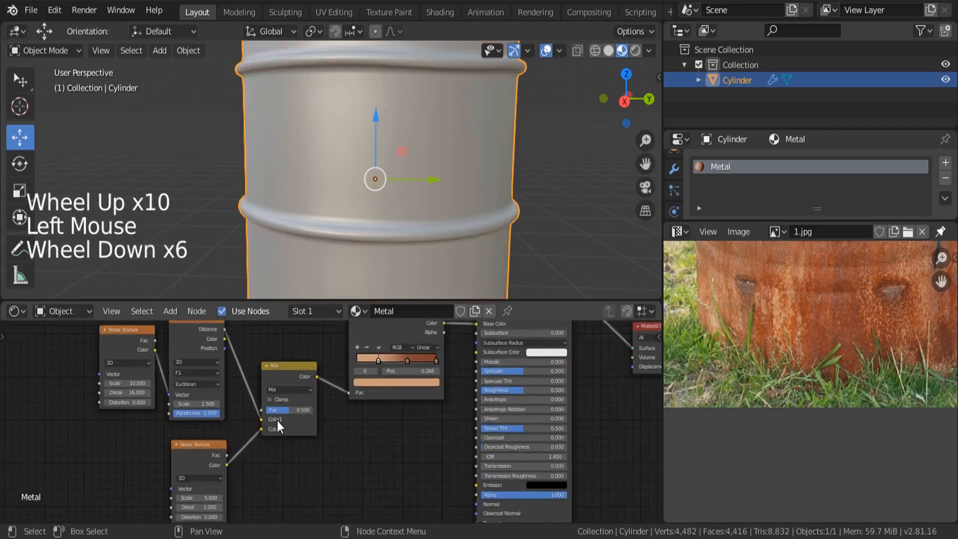
{"action": "scroll", "coordinate": [280, 421], "scroll_direction": "up", "scroll_amount": 5}
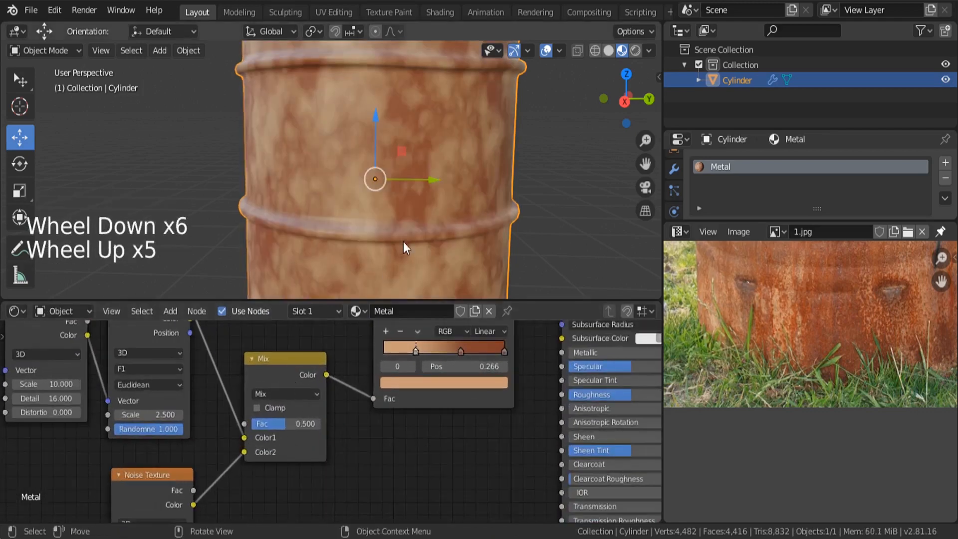
Try a scale of 144.3 on the lower Noise Texture.
{"action": "middle_click_drag", "start_coordinate": [403, 241], "coordinate": [358, 212]}
{"action": "middle_click_drag", "start_coordinate": [187, 465], "coordinate": [215, 366]}
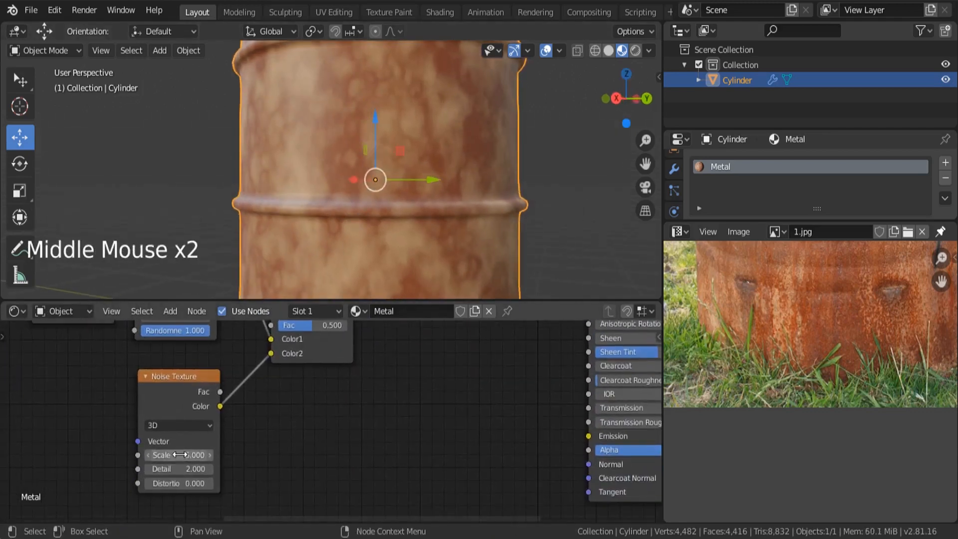
{"action": "left_click_drag", "start_coordinate": [177, 455], "coordinate": [253, 454]}
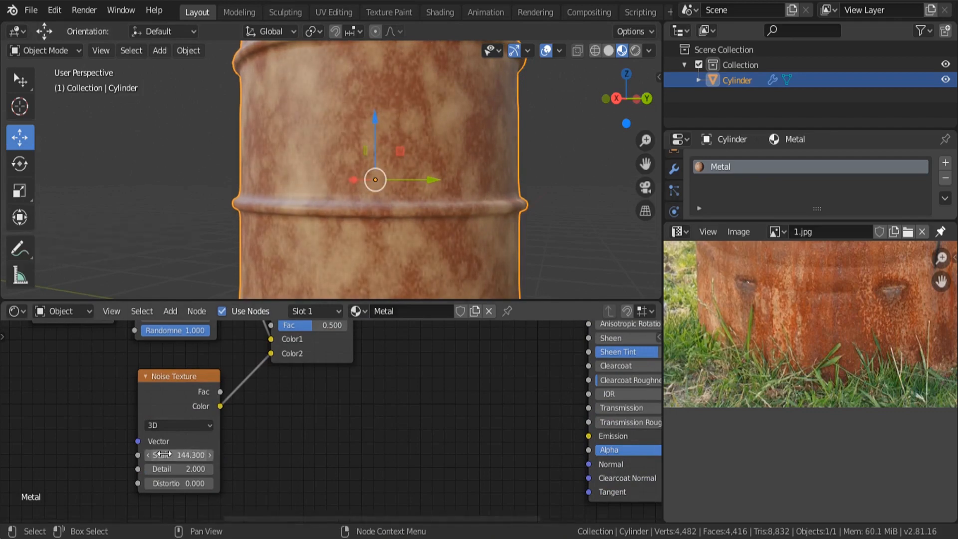
Compare the fine rust speckles on the barrel with a close-up of the reference photo.
{"action": "middle_click_drag", "start_coordinate": [925, 348], "coordinate": [877, 354]}
{"action": "scroll", "coordinate": [847, 344], "scroll_direction": "up", "scroll_amount": 4}
{"action": "middle_click_drag", "start_coordinate": [816, 331], "coordinate": [782, 369]}
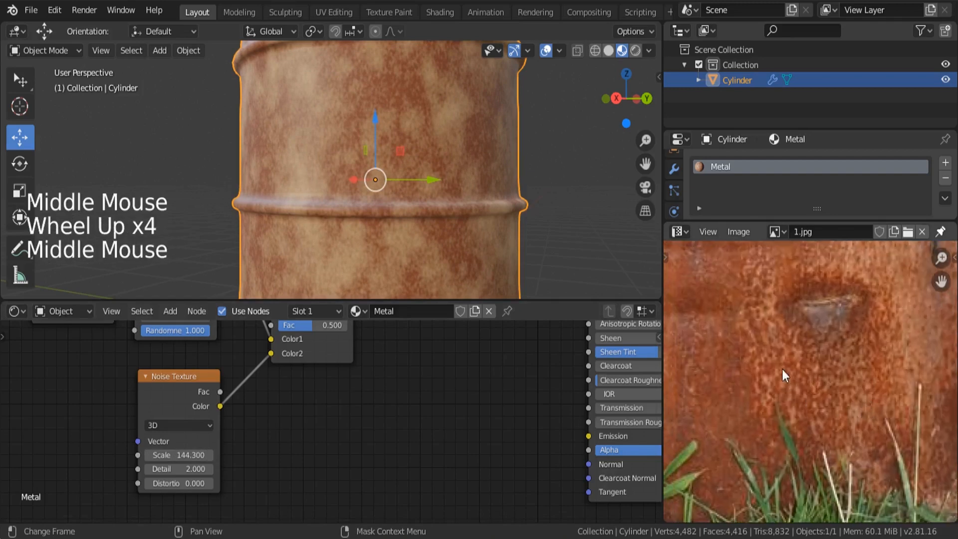
{"action": "middle_click_drag", "start_coordinate": [364, 210], "coordinate": [366, 256]}
{"action": "scroll", "coordinate": [385, 163], "scroll_direction": "down", "scroll_amount": 3}
{"action": "scroll", "coordinate": [189, 479], "scroll_direction": "up", "scroll_amount": 4}
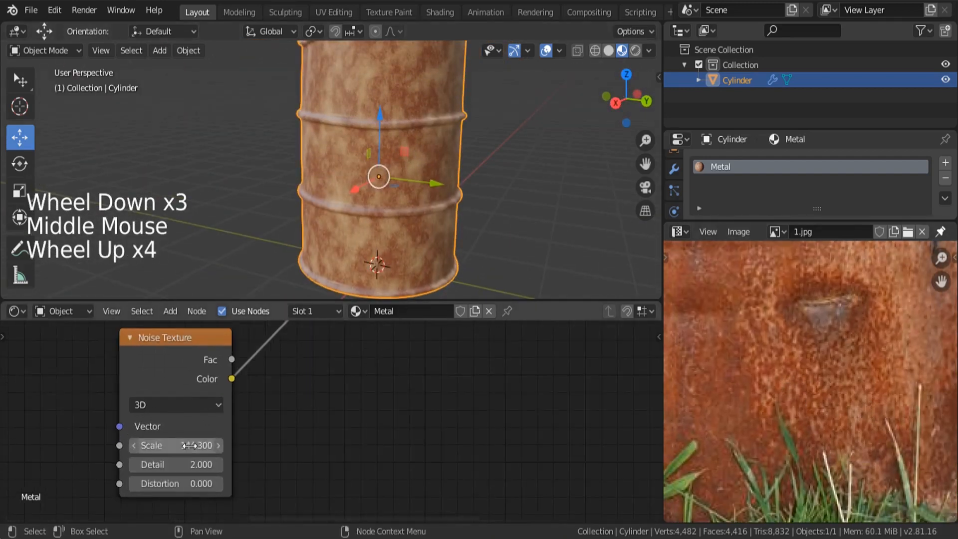
{"action": "scroll", "coordinate": [380, 215], "scroll_direction": "up", "scroll_amount": 4}
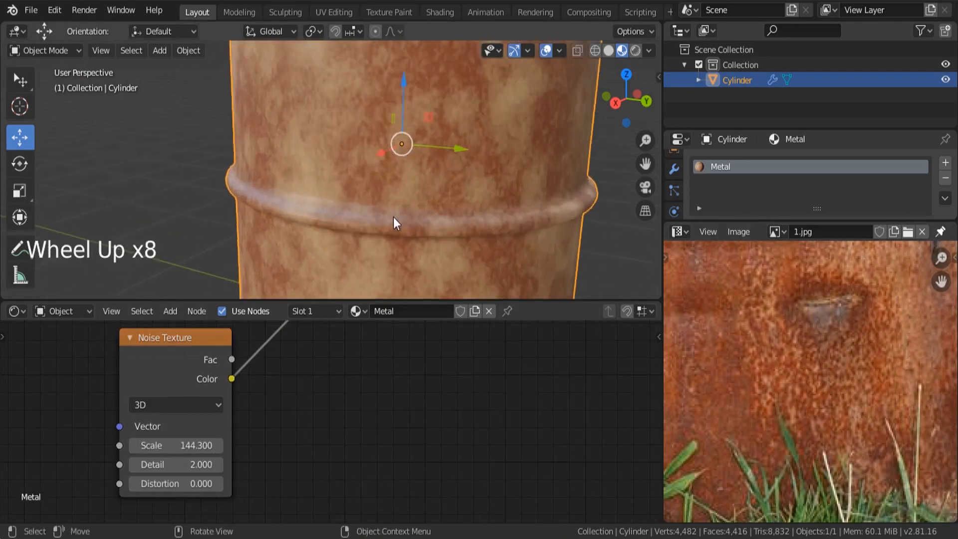
{"action": "middle_click_drag", "start_coordinate": [393, 217], "coordinate": [385, 204]}
Set the lower Noise Texture's detail to 16 and its scale to 100.
{"action": "left_click_drag", "start_coordinate": [182, 464], "coordinate": [216, 464]}
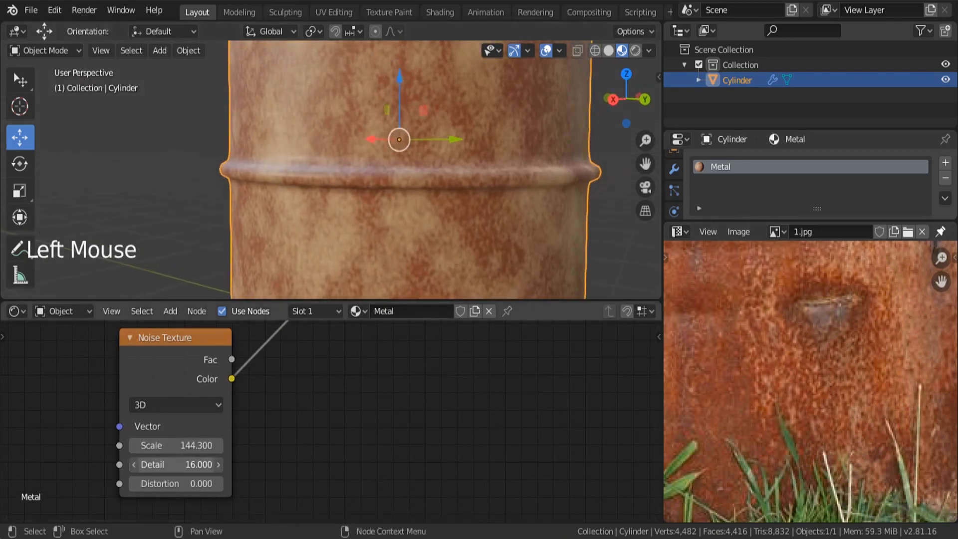
{"action": "left_click", "coordinate": [179, 445]}
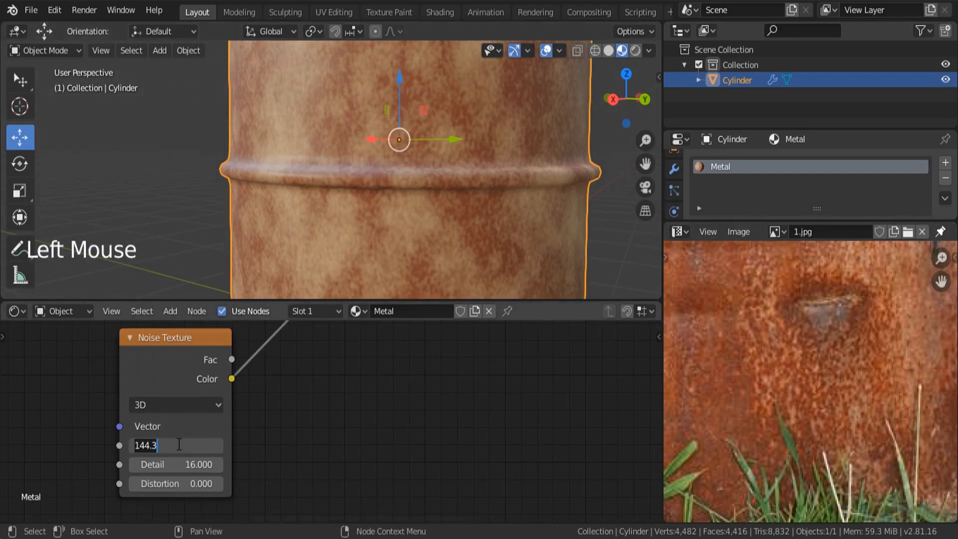
{"action": "type", "text": "100"}
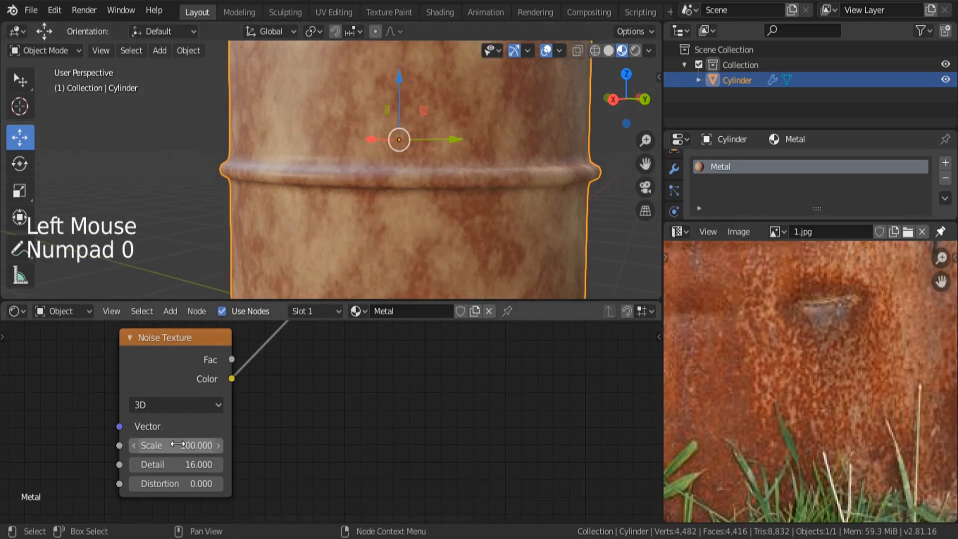
Examine the rust pattern on the whole barrel and compare it with the barrel in the reference photo.
{"action": "scroll", "coordinate": [333, 194], "scroll_direction": "down", "scroll_amount": 4}
{"action": "middle_click_drag", "start_coordinate": [333, 193], "coordinate": [281, 215]}
{"action": "scroll", "coordinate": [309, 240], "scroll_direction": "down", "scroll_amount": 3}
{"action": "middle_click_drag", "start_coordinate": [329, 267], "coordinate": [369, 289]}
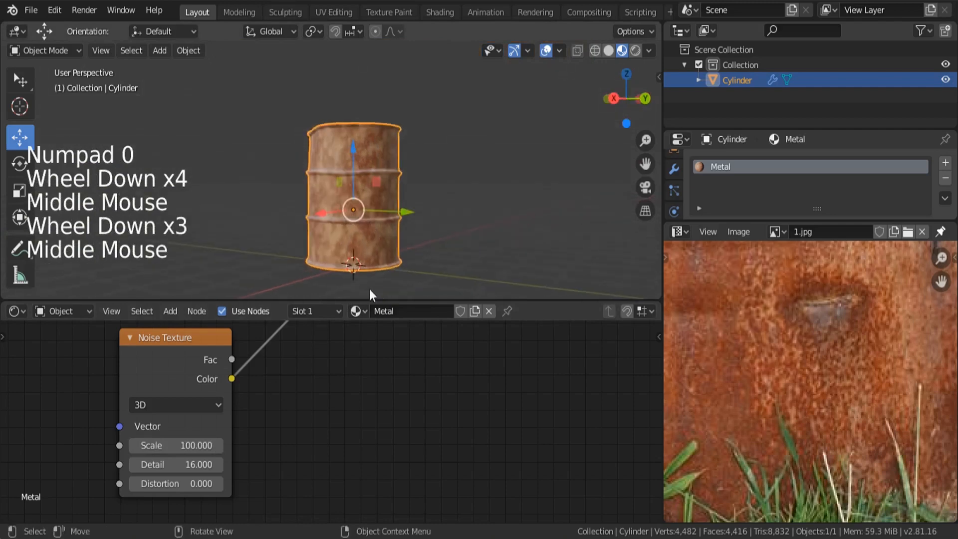
{"action": "mouse_move", "coordinate": [324, 431]}
{"action": "middle_mouse_down"}
{"action": "mouse_move", "coordinate": [312, 461]}
{"action": "mouse_move", "coordinate": [323, 446]}
{"action": "middle_mouse_up"}
{"action": "scroll", "coordinate": [311, 462], "scroll_direction": "down", "scroll_amount": 6}
{"action": "scroll", "coordinate": [313, 469], "scroll_direction": "down", "scroll_amount": 5}
{"action": "scroll", "coordinate": [766, 382], "scroll_direction": "down", "scroll_amount": 5}
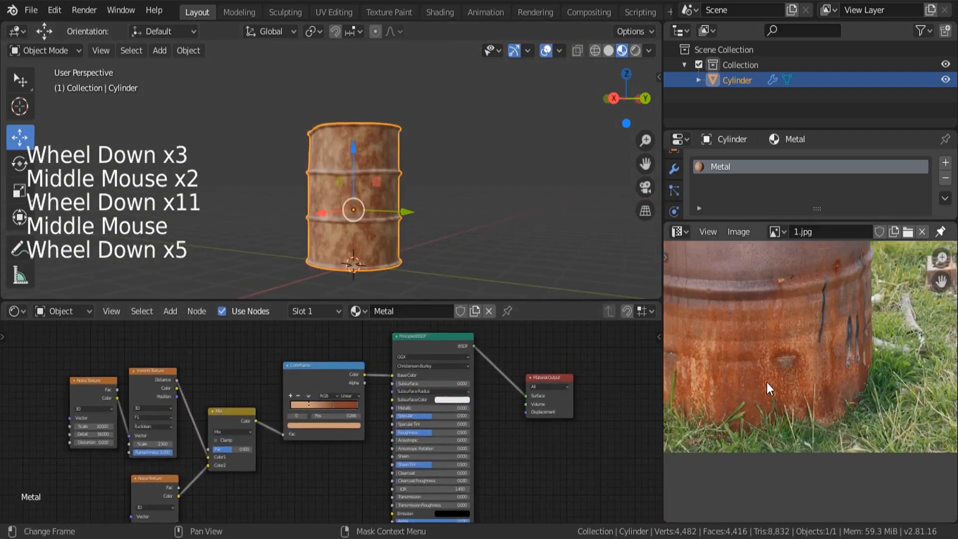
{"action": "middle_click_drag", "start_coordinate": [766, 382], "coordinate": [744, 412]}
Darken the tan ColorRamp stop at position 0.266 to a muted brown and check it around the barrel.
{"action": "scroll", "coordinate": [286, 403], "scroll_direction": "up", "scroll_amount": 15}
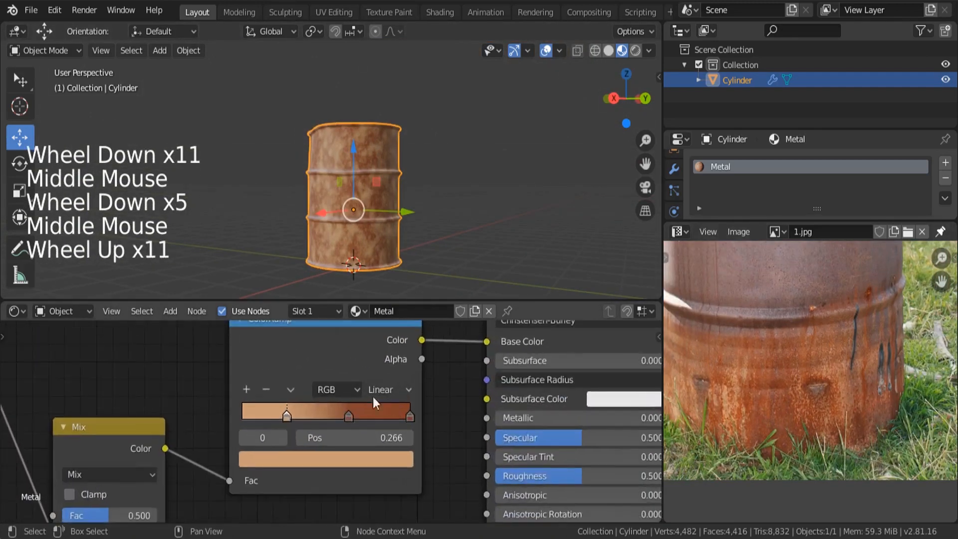
{"action": "middle_click_drag", "start_coordinate": [360, 265], "coordinate": [368, 220]}
{"action": "scroll", "coordinate": [369, 216], "scroll_direction": "up", "scroll_amount": 3}
{"action": "scroll", "coordinate": [369, 217], "scroll_direction": "up", "scroll_amount": 2}
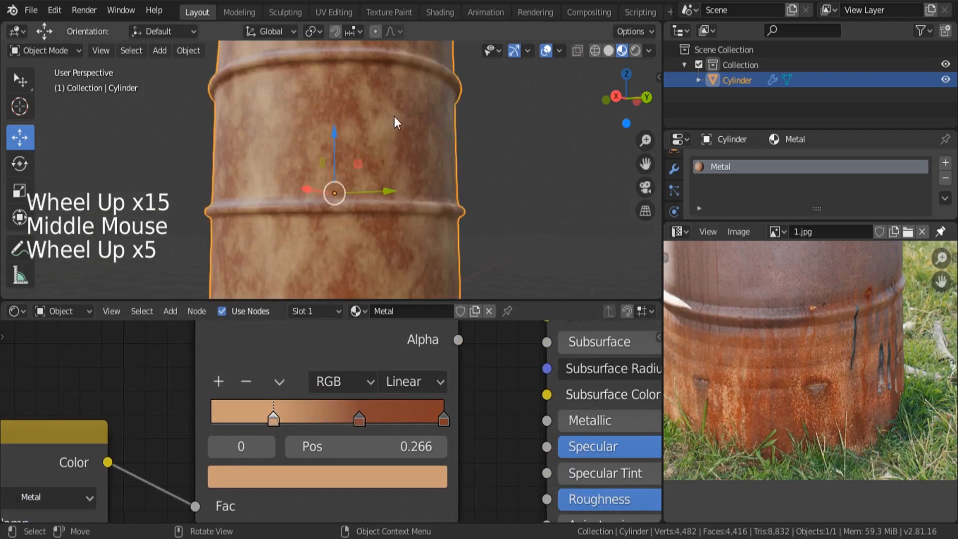
{"action": "left_click", "coordinate": [276, 418]}
{"action": "left_click", "coordinate": [299, 477]}
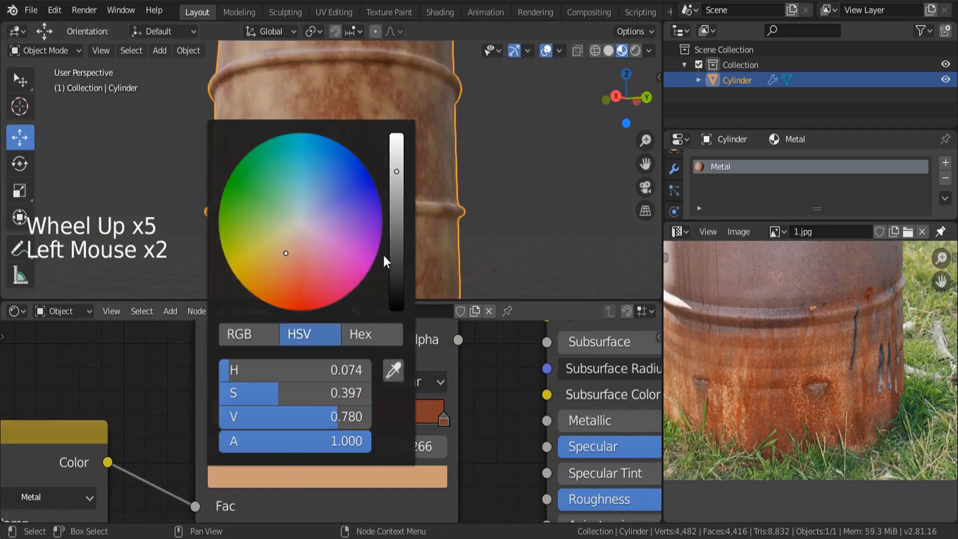
{"action": "left_click", "coordinate": [397, 184]}
{"action": "left_click_drag", "start_coordinate": [397, 184], "coordinate": [397, 214]}
{"action": "scroll", "coordinate": [383, 193], "scroll_direction": "down", "scroll_amount": 4}
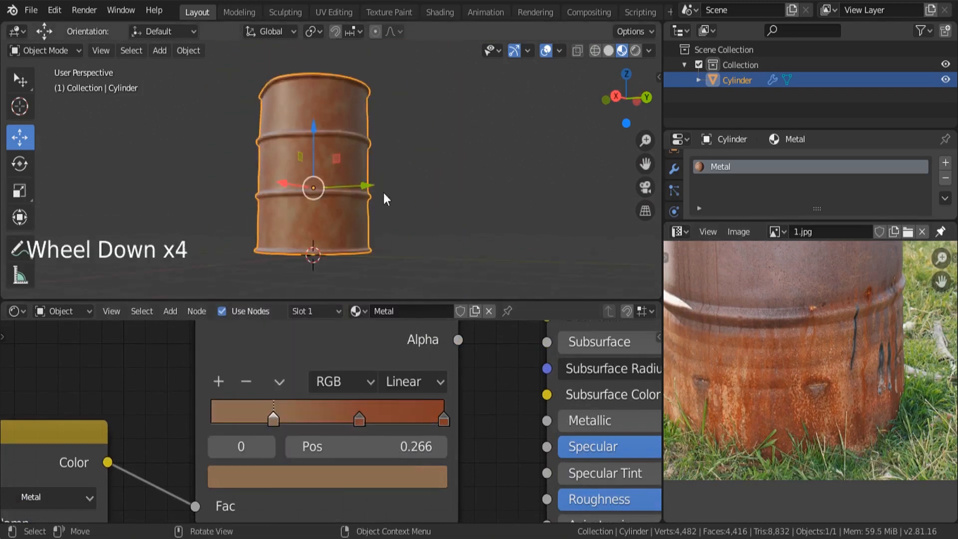
{"action": "middle_click_drag", "start_coordinate": [383, 192], "coordinate": [522, 218]}
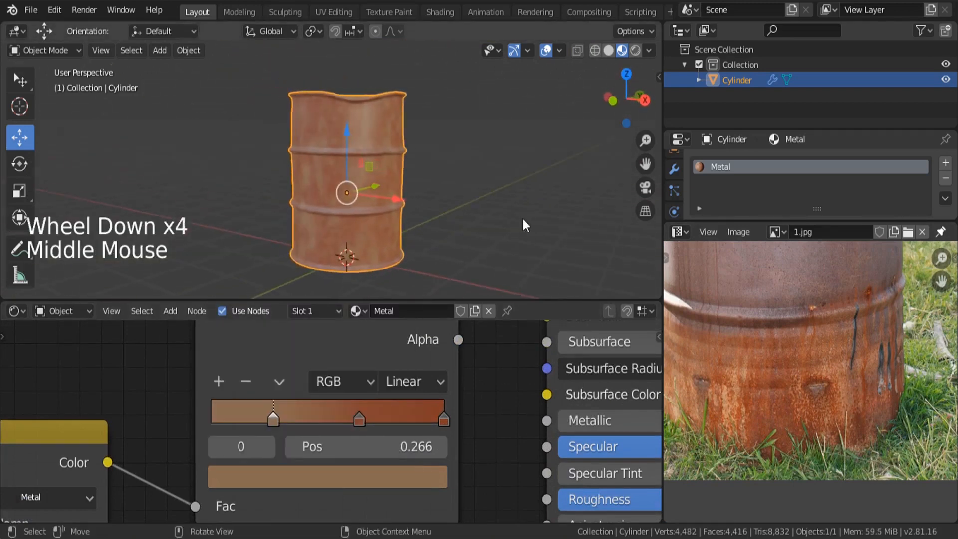
{"action": "scroll", "coordinate": [348, 193], "scroll_direction": "up", "scroll_amount": 3}
Select the Noise Textures, Voronoi Texture, Mix and ColorRamp nodes and move them farther away from the Principled BSDF.
{"action": "scroll", "coordinate": [354, 429], "scroll_direction": "down", "scroll_amount": 14}
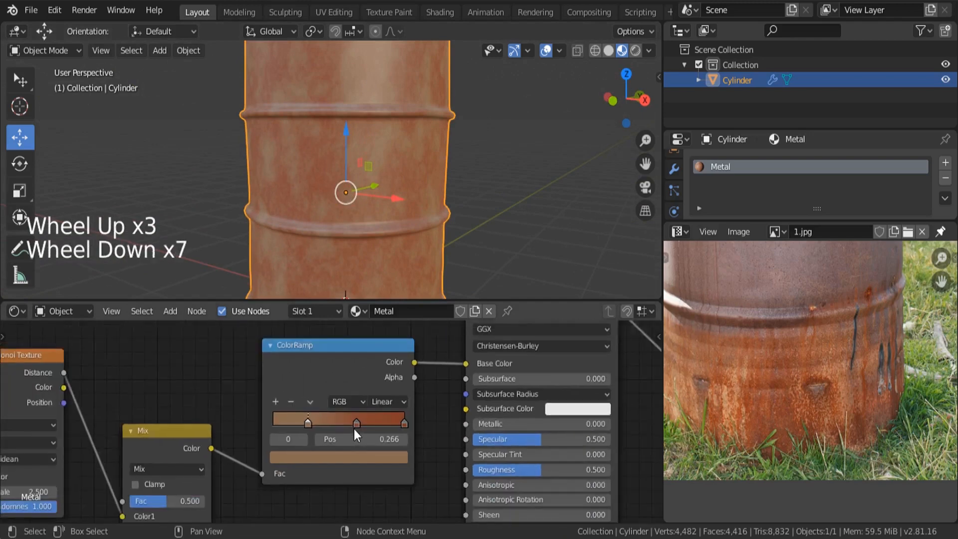
{"action": "middle_click_drag", "start_coordinate": [364, 444], "coordinate": [427, 451]}
{"action": "left_click_drag", "start_coordinate": [428, 465], "coordinate": [175, 366]}
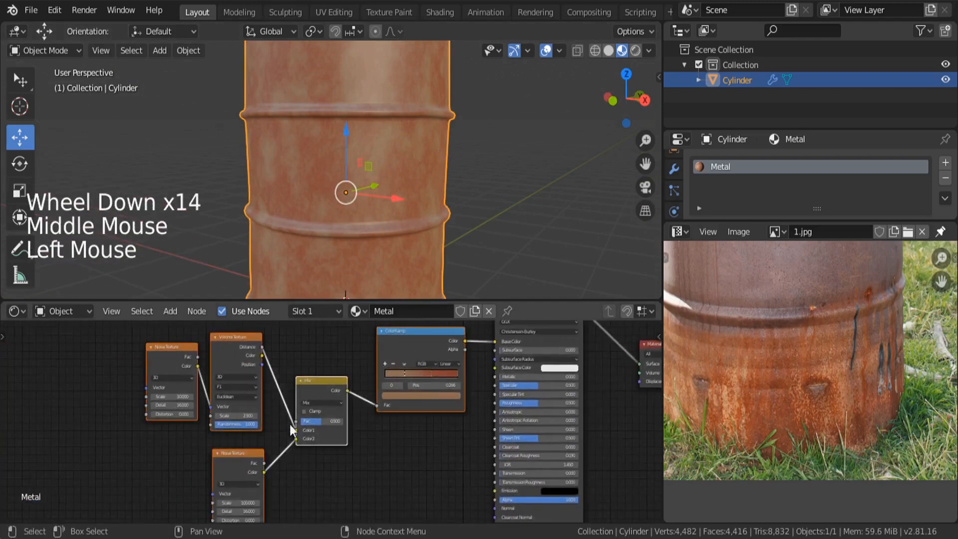
{"action": "key", "text": "g"}
{"action": "left_click", "coordinate": [282, 434]}
{"action": "middle_click_drag", "start_coordinate": [487, 422], "coordinate": [519, 405]}
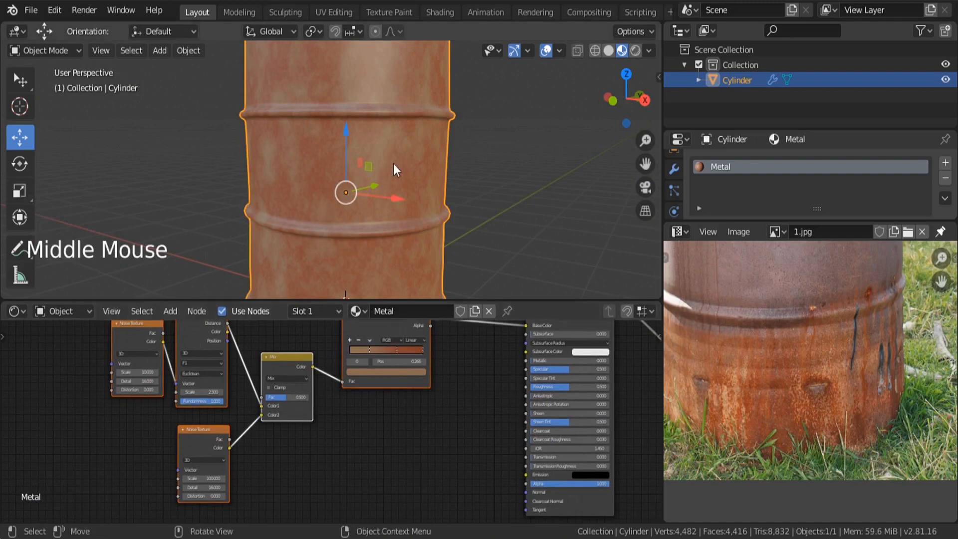
{"action": "middle_click_drag", "start_coordinate": [393, 164], "coordinate": [337, 200]}
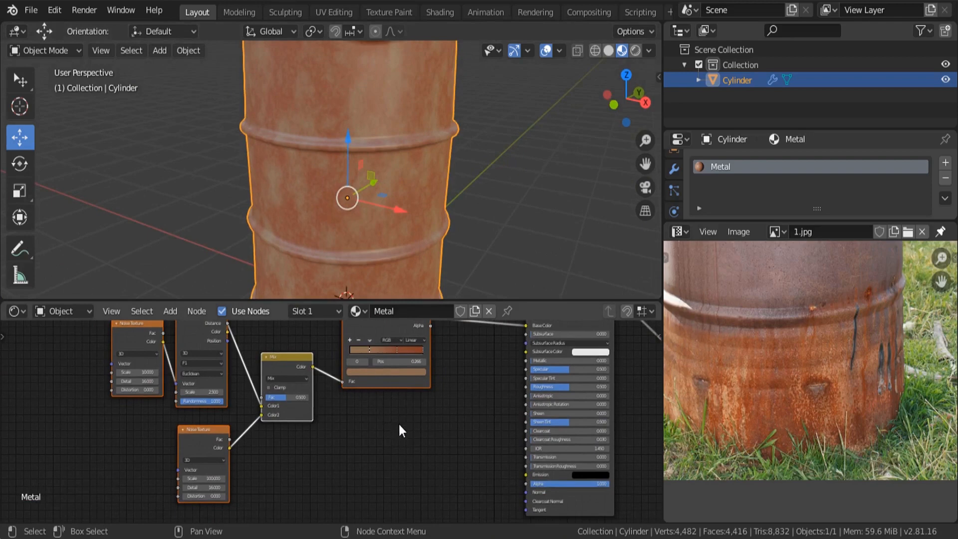
Add a second ColorRamp node and place it below the first one.
{"action": "key", "text": "shift+a"}
{"action": "left_click", "coordinate": [367, 361]}
{"action": "type", "text": "colo"}
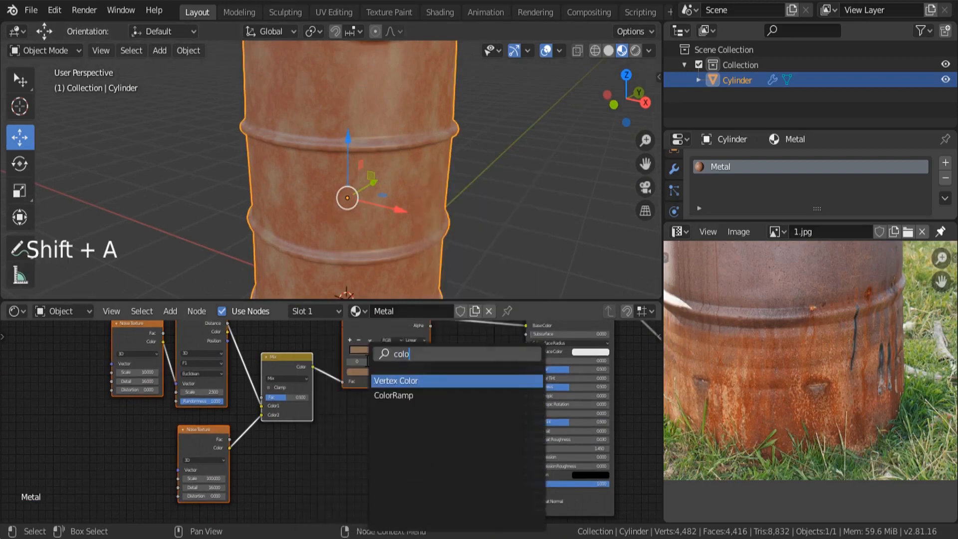
{"action": "key", "text": "Down"}
{"action": "key", "text": "Return"}
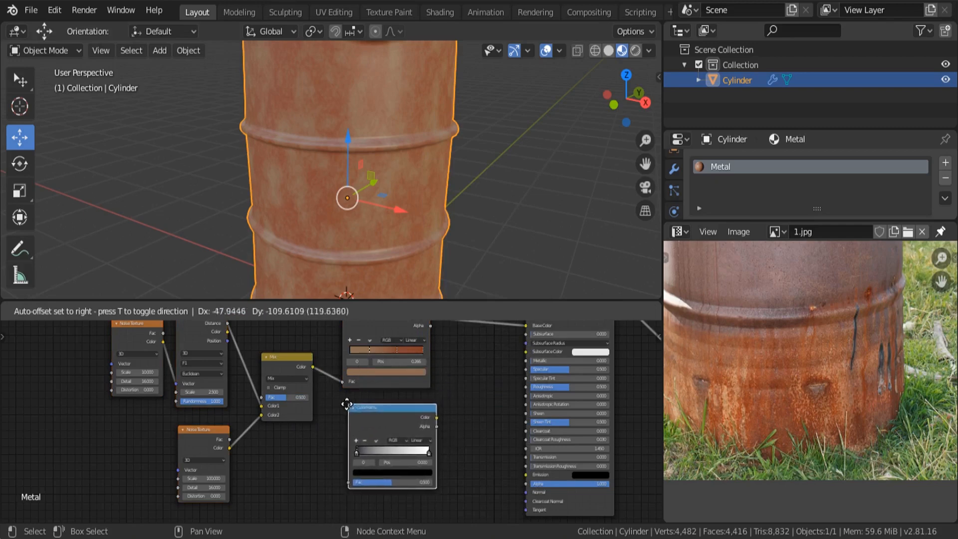
{"action": "left_click", "coordinate": [343, 403]}
Connect the Mix color to the new ColorRamp's Fac and the ramp's Color to the Principled BSDF Roughness.
{"action": "left_click_drag", "start_coordinate": [312, 367], "coordinate": [342, 482]}
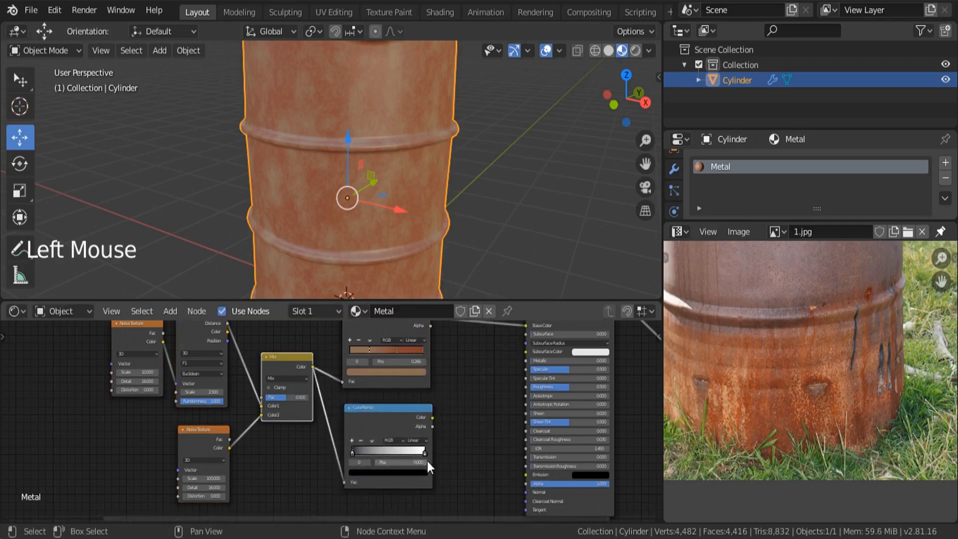
{"action": "scroll", "coordinate": [426, 461], "scroll_direction": "up", "scroll_amount": 5}
{"action": "left_click_drag", "start_coordinate": [433, 397], "coordinate": [567, 353]}
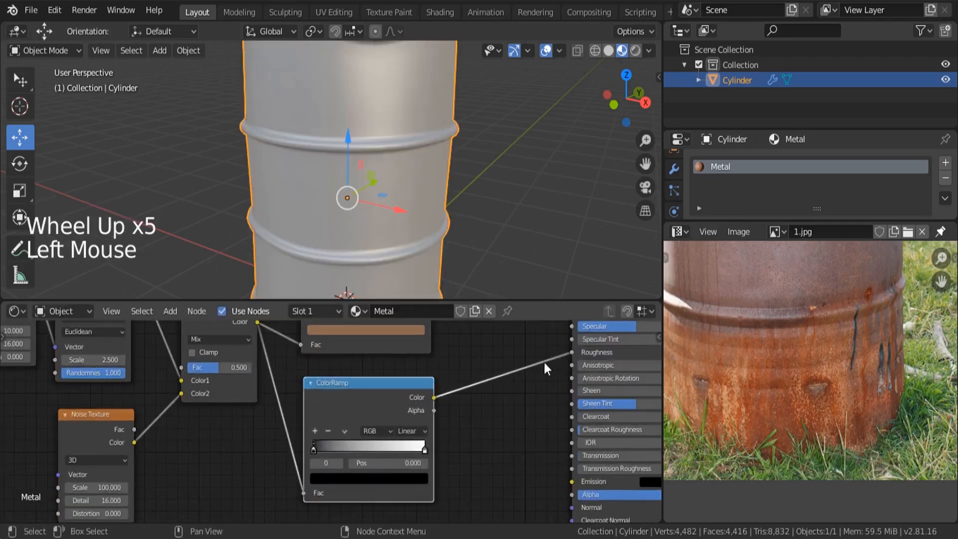
{"action": "middle_click_drag", "start_coordinate": [394, 251], "coordinate": [462, 180]}
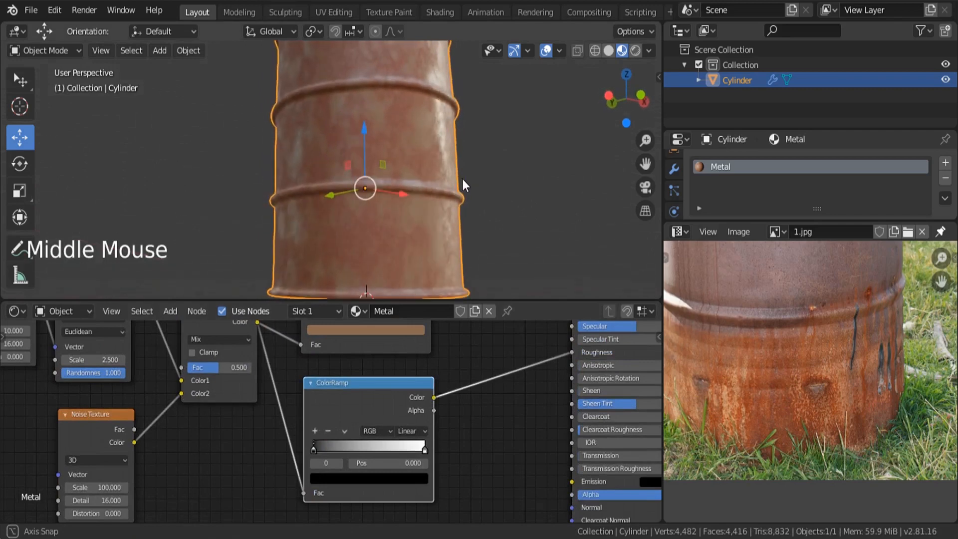
Try darkening the roughness ColorRamp's white stop at position 1.000 to black and inspect the barrel's reflections.
{"action": "scroll", "coordinate": [355, 437], "scroll_direction": "up", "scroll_amount": 5}
{"action": "mouse_move", "coordinate": [276, 425]}
{"action": "left_mouse_down"}
{"action": "mouse_move", "coordinate": [406, 428]}
{"action": "mouse_move", "coordinate": [265, 436]}
{"action": "left_mouse_up"}
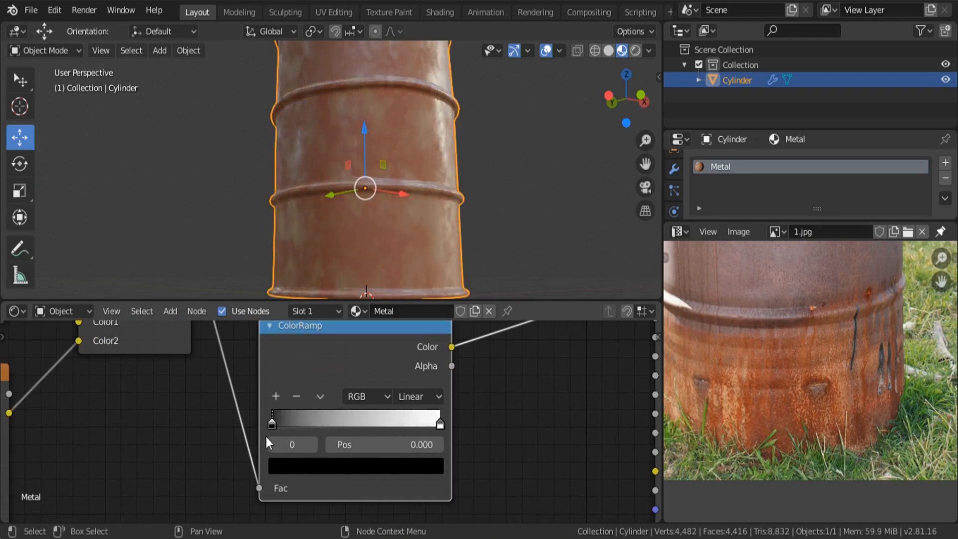
{"action": "left_click", "coordinate": [439, 424]}
{"action": "left_click", "coordinate": [378, 467]}
{"action": "left_click_drag", "start_coordinate": [409, 235], "coordinate": [408, 346]}
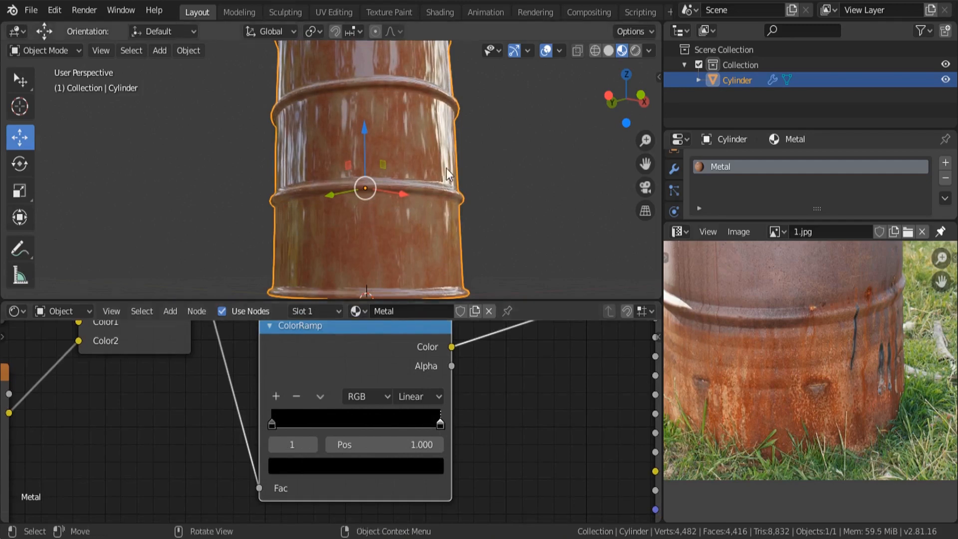
{"action": "scroll", "coordinate": [320, 190], "scroll_direction": "up", "scroll_amount": 2}
{"action": "middle_click_drag", "start_coordinate": [319, 190], "coordinate": [304, 160]}
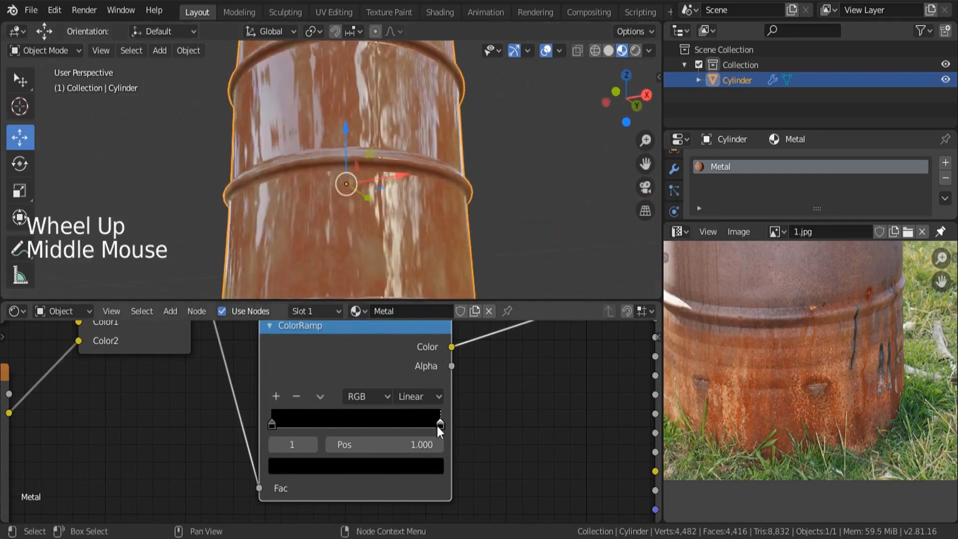
Set the roughness ColorRamp's stop at position 1.000 to light grey and the stop at 0.000 to a medium grey.
{"action": "left_click", "coordinate": [374, 469]}
{"action": "left_click_drag", "start_coordinate": [405, 331], "coordinate": [407, 231]}
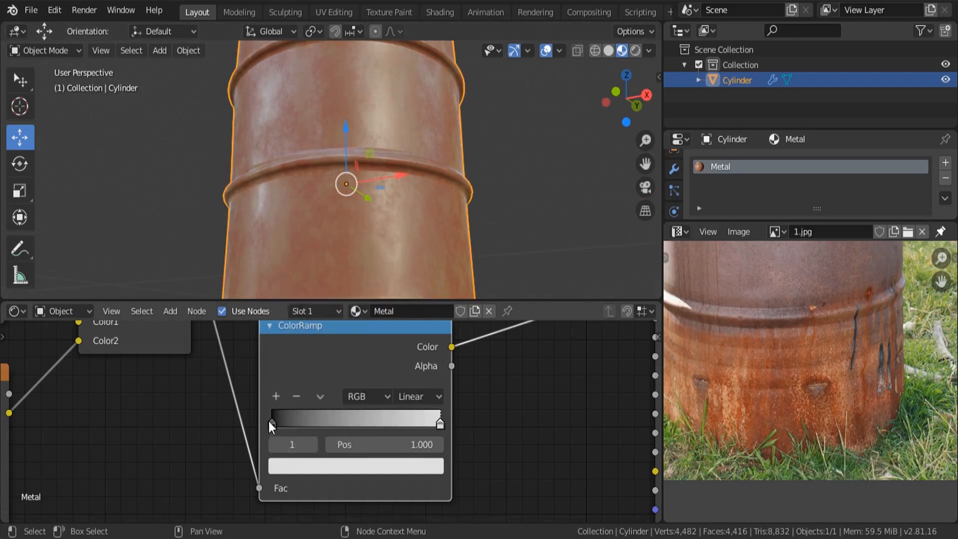
{"action": "left_click", "coordinate": [268, 422]}
{"action": "left_click", "coordinate": [328, 464]}
{"action": "left_click_drag", "start_coordinate": [411, 312], "coordinate": [407, 259]}
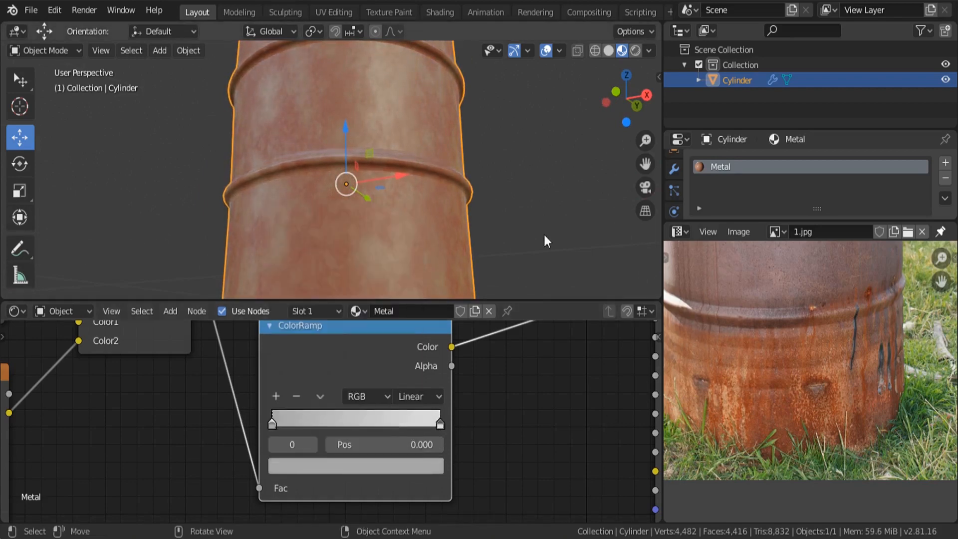
Add an Invert node and place it to the left of the Principled BSDF.
{"action": "middle_click_drag", "start_coordinate": [543, 235], "coordinate": [371, 289]}
{"action": "scroll", "coordinate": [186, 231], "scroll_direction": "down", "scroll_amount": 3}
{"action": "scroll", "coordinate": [264, 448], "scroll_direction": "down", "scroll_amount": 10}
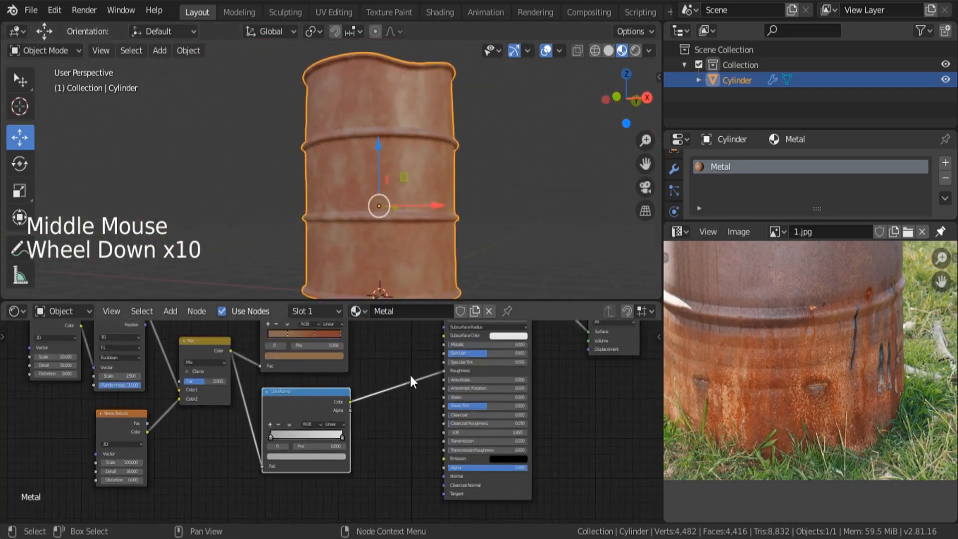
{"action": "middle_click_drag", "start_coordinate": [409, 375], "coordinate": [399, 399]}
{"action": "scroll", "coordinate": [386, 361], "scroll_direction": "up", "scroll_amount": 4}
{"action": "key", "text": "shift+a"}
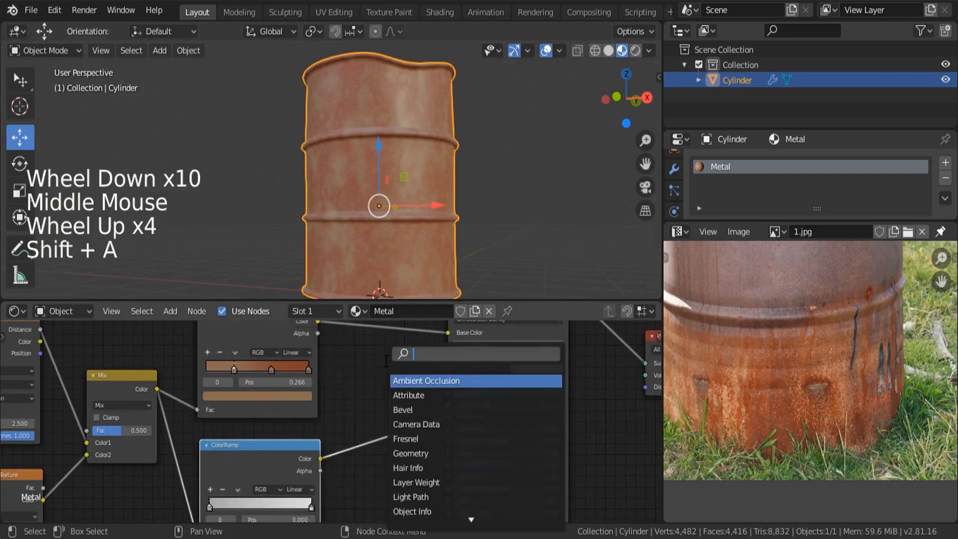
{"action": "type", "text": "inve"}
{"action": "key", "text": "Return"}
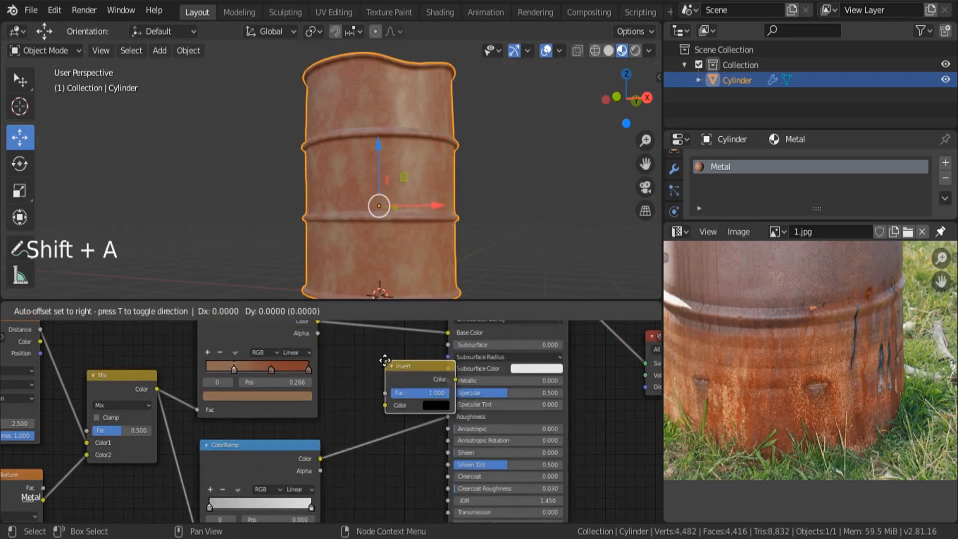
{"action": "left_click", "coordinate": [376, 359]}
Connect the roughness ColorRamp's Color to the Invert node's Color and the Invert output to the Principled BSDF Metallic.
{"action": "left_click_drag", "start_coordinate": [320, 458], "coordinate": [340, 395]}
{"action": "left_click_drag", "start_coordinate": [410, 371], "coordinate": [452, 380]}
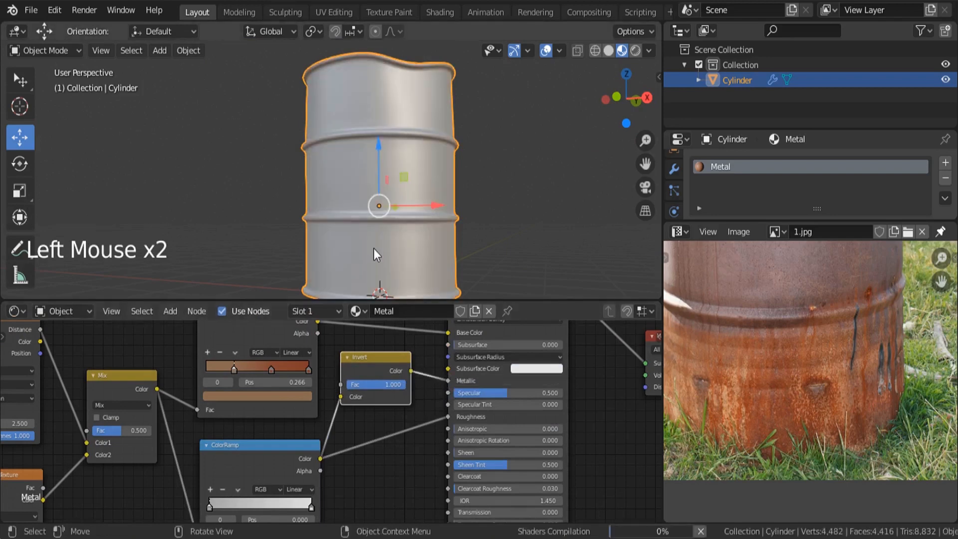
{"action": "middle_click_drag", "start_coordinate": [373, 249], "coordinate": [427, 190]}
{"action": "scroll", "coordinate": [436, 187], "scroll_direction": "up", "scroll_amount": 3}
{"action": "scroll", "coordinate": [436, 139], "scroll_direction": "down", "scroll_amount": 3}
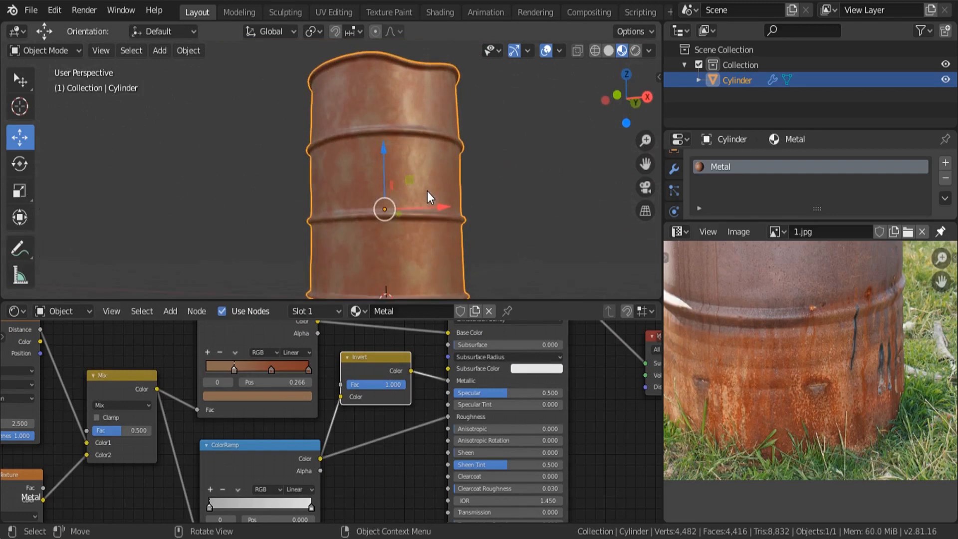
Add a Bump node and place it between the roughness ColorRamp and the Principled BSDF.
{"action": "scroll", "coordinate": [405, 386], "scroll_direction": "down", "scroll_amount": 5}
{"action": "middle_click_drag", "start_coordinate": [405, 386], "coordinate": [420, 427]}
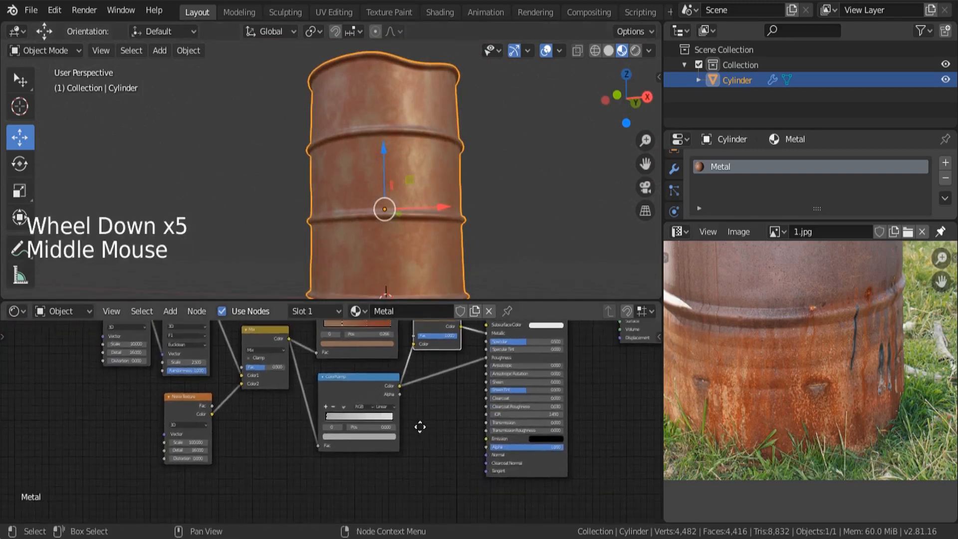
{"action": "key", "text": "shift+a"}
{"action": "left_click", "coordinate": [410, 363]}
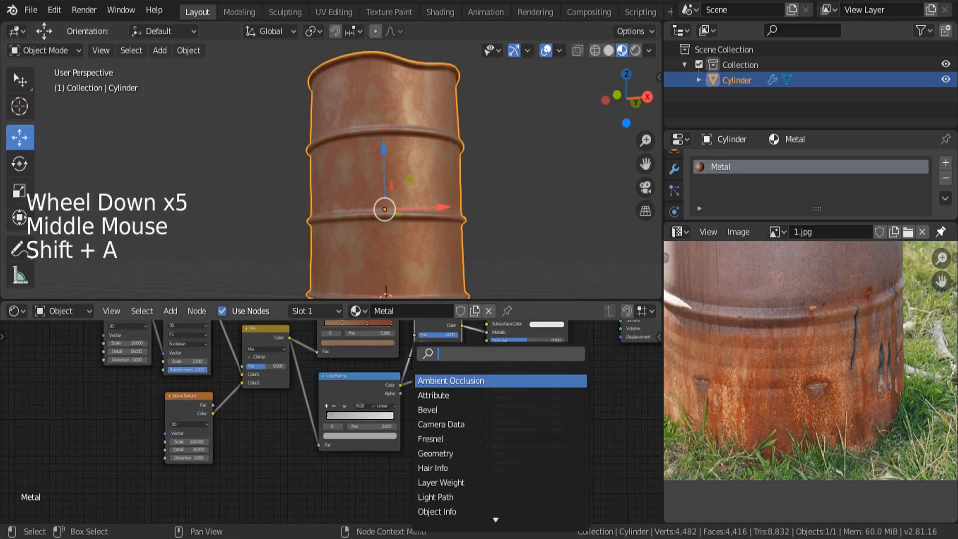
{"action": "type", "text": "bump"}
{"action": "key", "text": "Return"}
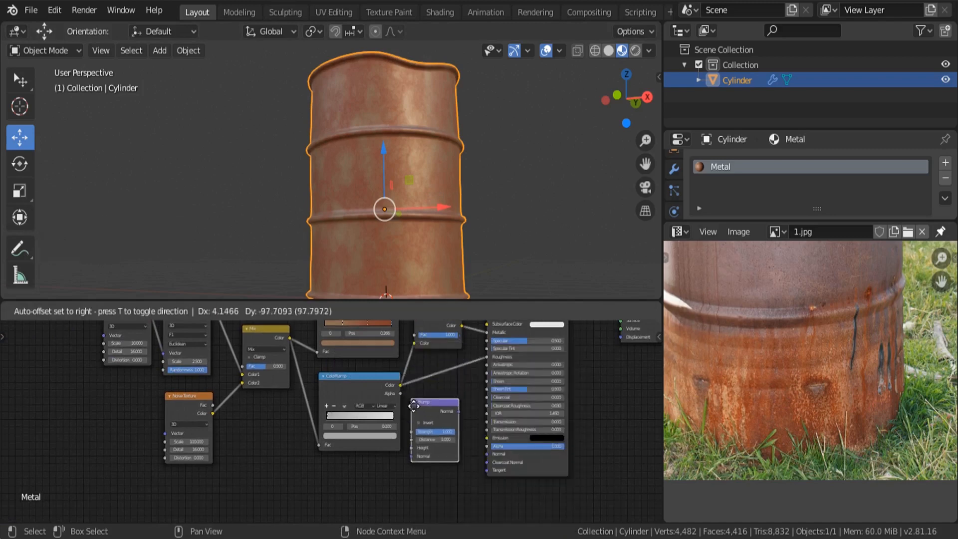
{"action": "left_click", "coordinate": [418, 427]}
Connect the roughness ColorRamp's Color to the Bump Height and the Bump Normal to the Principled BSDF Normal.
{"action": "scroll", "coordinate": [420, 426], "scroll_direction": "up", "scroll_amount": 5}
{"action": "left_click_drag", "start_coordinate": [317, 371], "coordinate": [306, 357]}
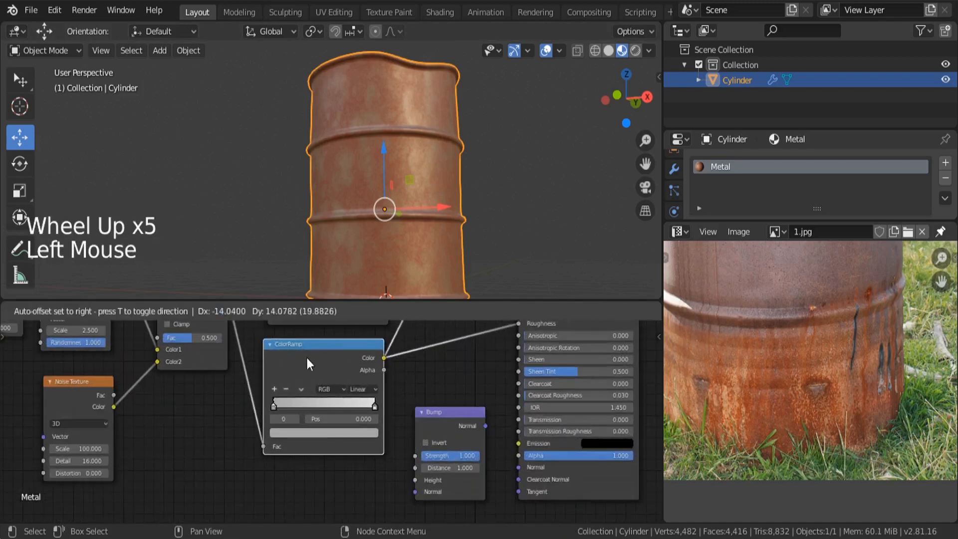
{"action": "left_click_drag", "start_coordinate": [384, 369], "coordinate": [415, 481]}
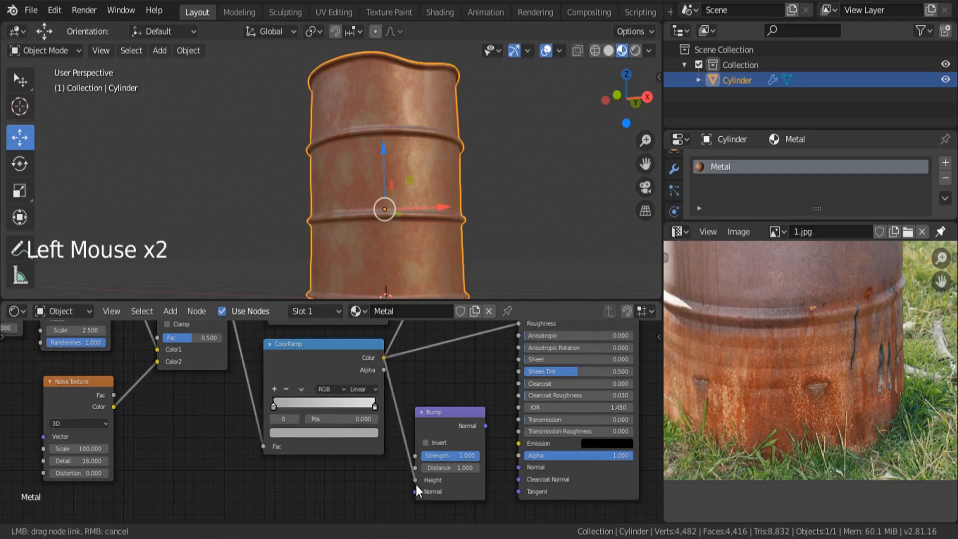
{"action": "left_click_drag", "start_coordinate": [484, 425], "coordinate": [518, 469]}
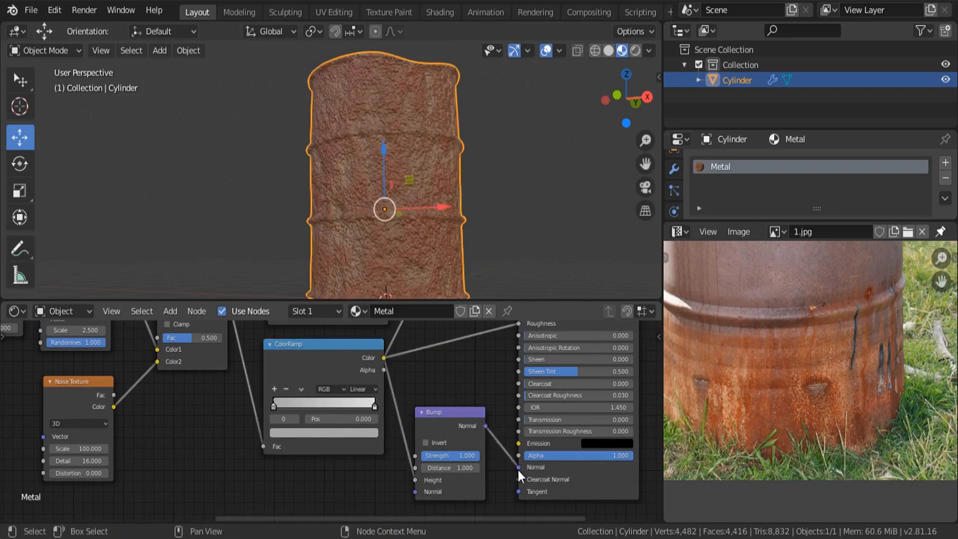
Try a Bump Strength of 0.1 and inspect the barrel's surface up close.
{"action": "middle_click_drag", "start_coordinate": [420, 213], "coordinate": [437, 225]}
{"action": "scroll", "coordinate": [438, 225], "scroll_direction": "up", "scroll_amount": 4}
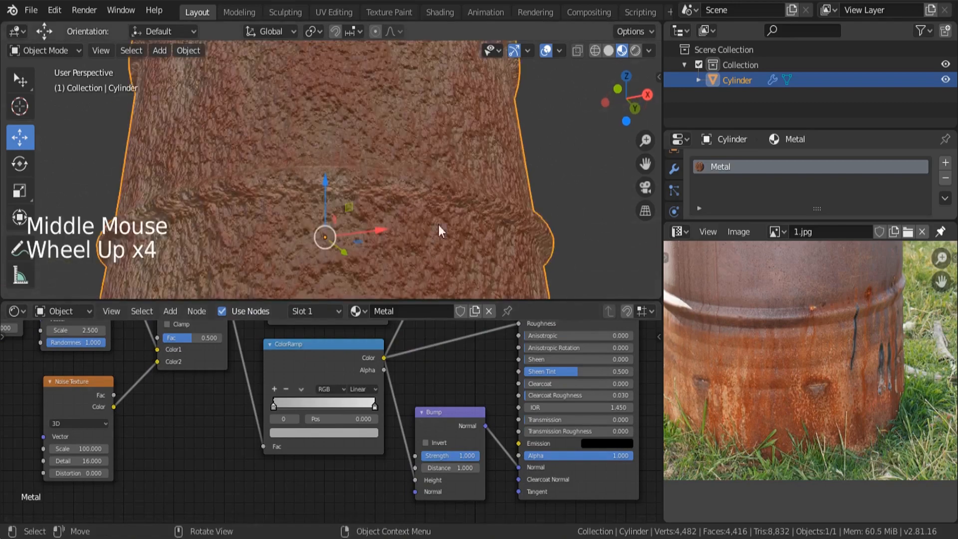
{"action": "scroll", "coordinate": [457, 455], "scroll_direction": "up", "scroll_amount": 4}
{"action": "left_click", "coordinate": [459, 455]}
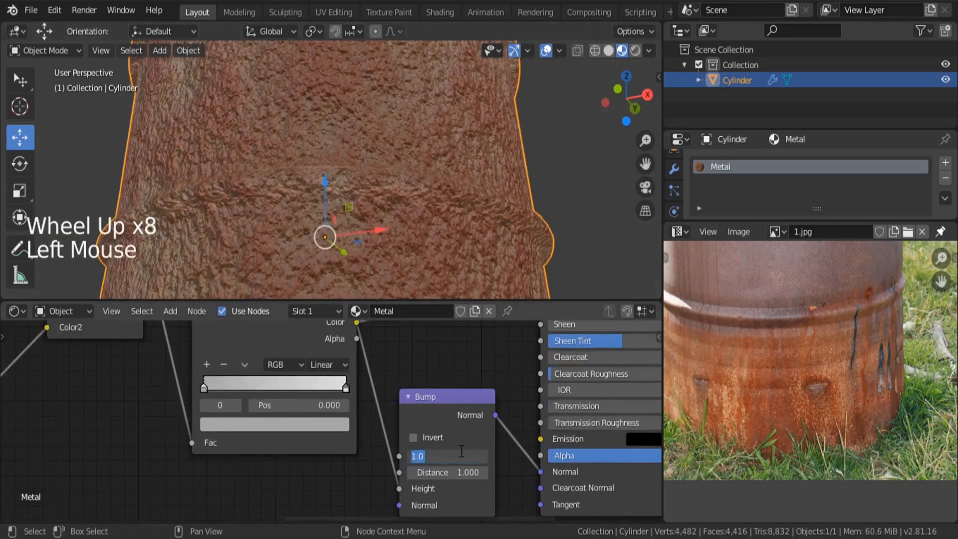
{"action": "type", "text": ".1"}
{"action": "key", "text": "Return"}
{"action": "scroll", "coordinate": [383, 140], "scroll_direction": "down", "scroll_amount": 5}
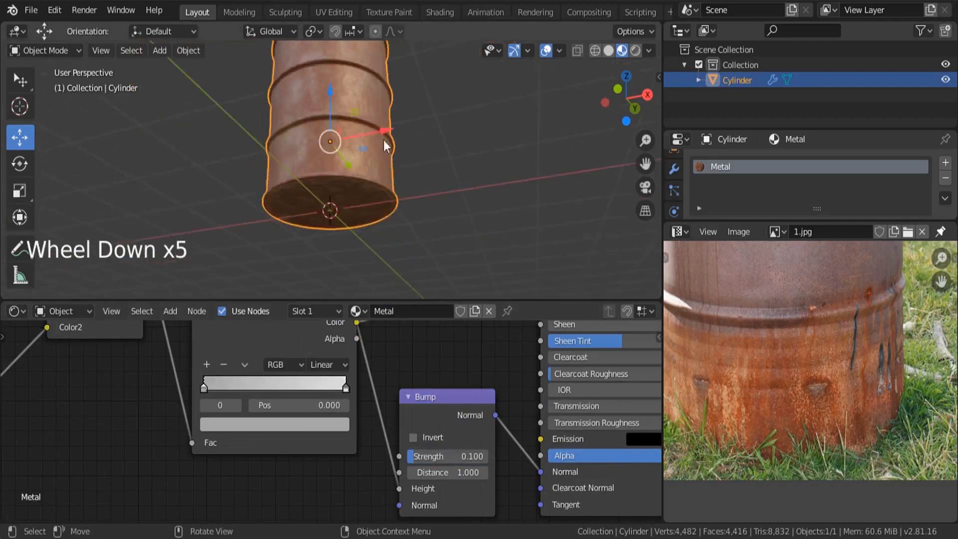
{"action": "middle_click_drag", "start_coordinate": [383, 140], "coordinate": [352, 171]}
{"action": "scroll", "coordinate": [390, 95], "scroll_direction": "up", "scroll_amount": 4}
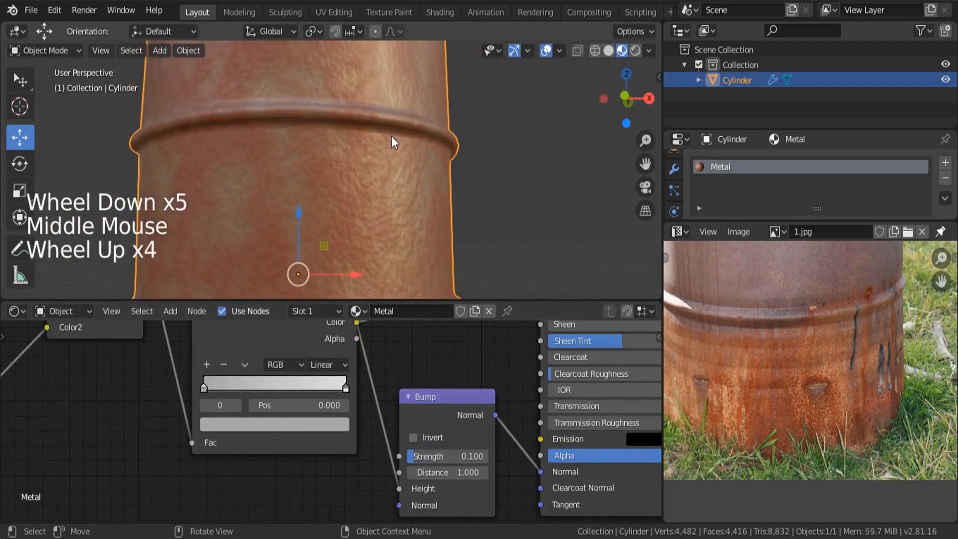
Set the Bump node's Strength to 0.075 and check the whole barrel.
{"action": "middle_click_drag", "start_coordinate": [391, 136], "coordinate": [415, 321]}
{"action": "scroll", "coordinate": [452, 467], "scroll_direction": "up", "scroll_amount": 6}
{"action": "left_click", "coordinate": [469, 448]}
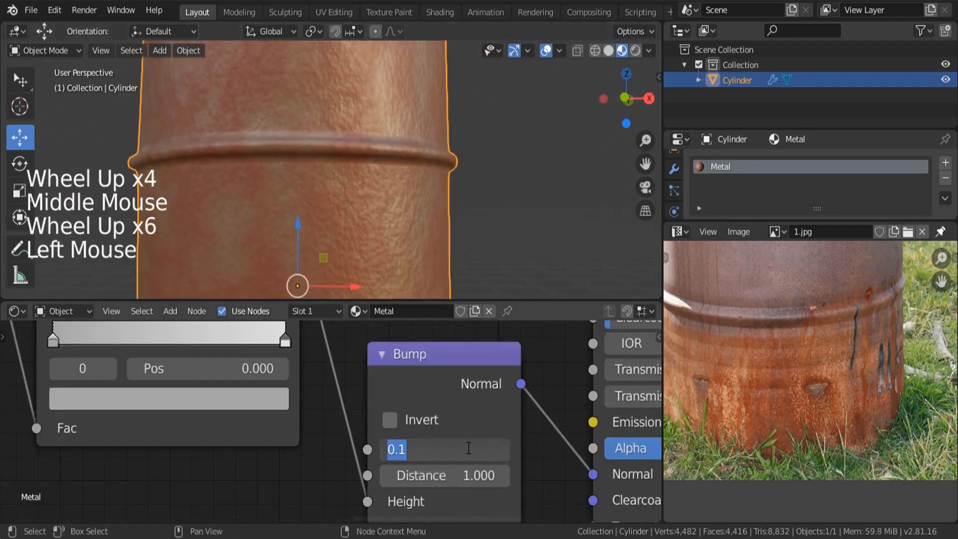
{"action": "type", "text": ".075"}
{"action": "key", "text": "Return"}
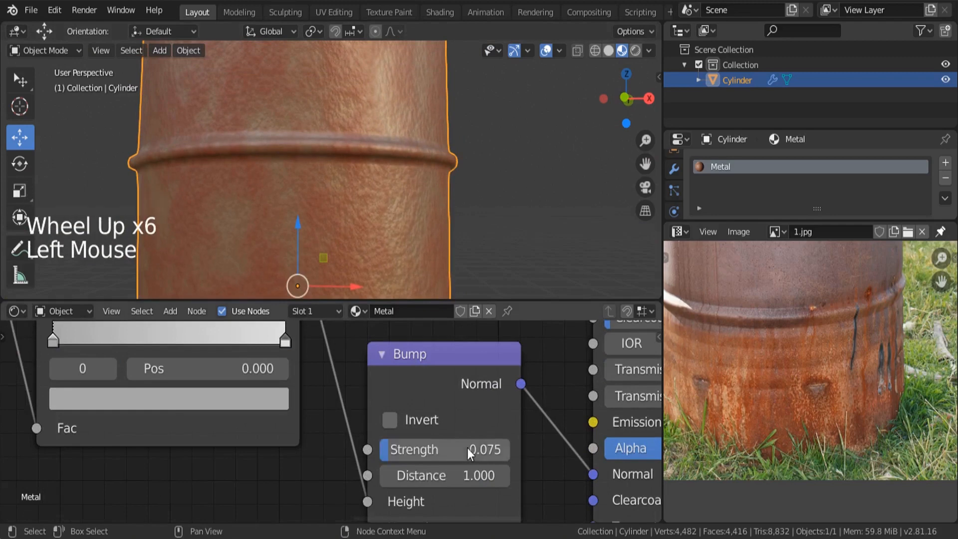
{"action": "scroll", "coordinate": [368, 181], "scroll_direction": "down", "scroll_amount": 4}
{"action": "middle_click_drag", "start_coordinate": [368, 181], "coordinate": [274, 210]}
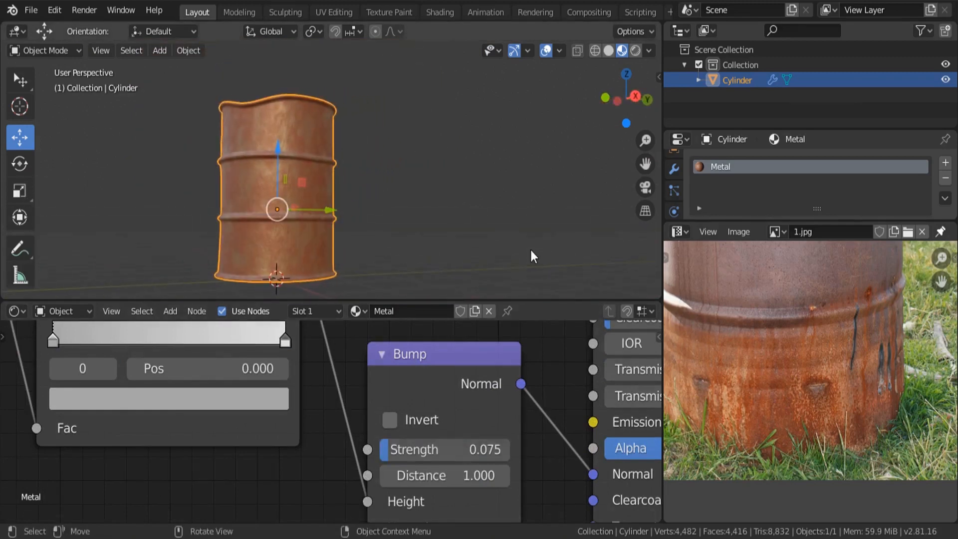
Try to join all nodes except the Material Output into a frame and give it a label.
{"action": "scroll", "coordinate": [337, 394], "scroll_direction": "down", "scroll_amount": 13}
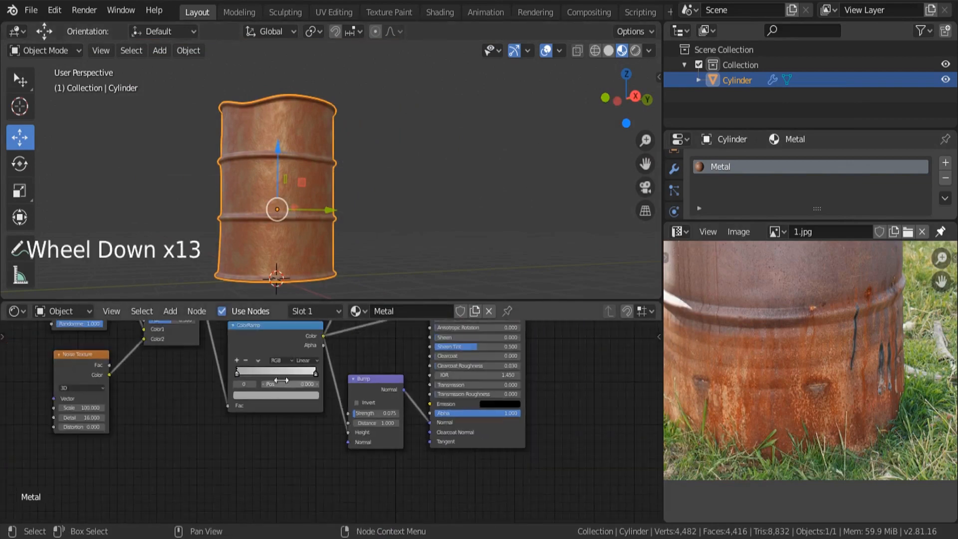
{"action": "middle_click_drag", "start_coordinate": [292, 383], "coordinate": [296, 395]}
{"action": "middle_click_drag", "start_coordinate": [293, 389], "coordinate": [300, 417]}
{"action": "scroll", "coordinate": [294, 395], "scroll_direction": "down", "scroll_amount": 4}
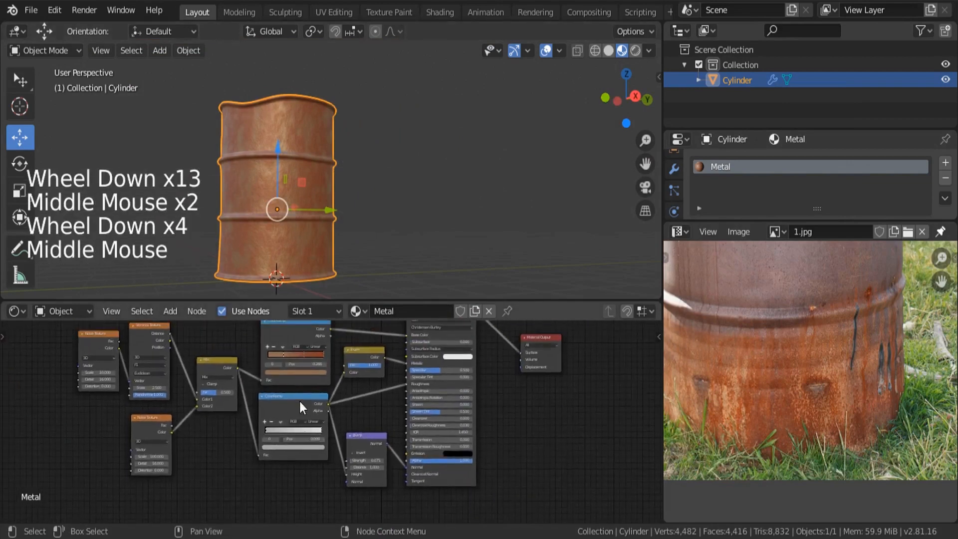
{"action": "key", "text": "ctrl+space"}
{"action": "scroll", "coordinate": [400, 372], "scroll_direction": "down", "scroll_amount": 5}
{"action": "middle_click_drag", "start_coordinate": [157, 163], "coordinate": [205, 205]}
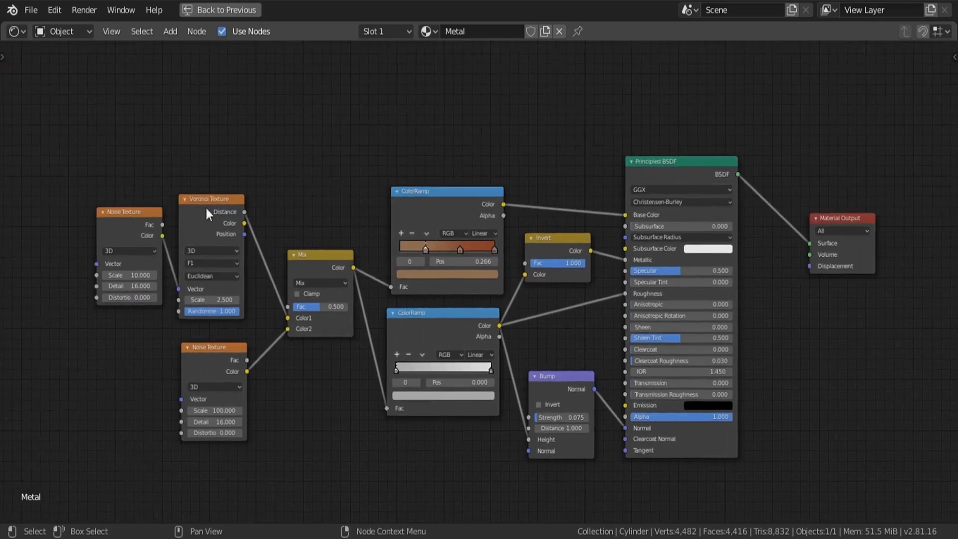
{"action": "left_click_drag", "start_coordinate": [76, 124], "coordinate": [629, 496]}
{"action": "middle_click_drag", "start_coordinate": [628, 401], "coordinate": [625, 359]}
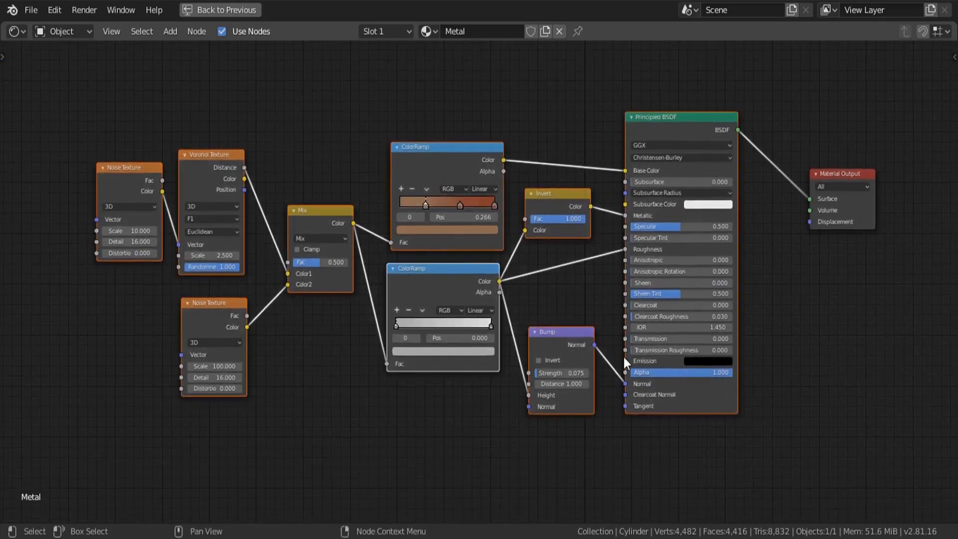
{"action": "key", "text": "ctrl+j"}
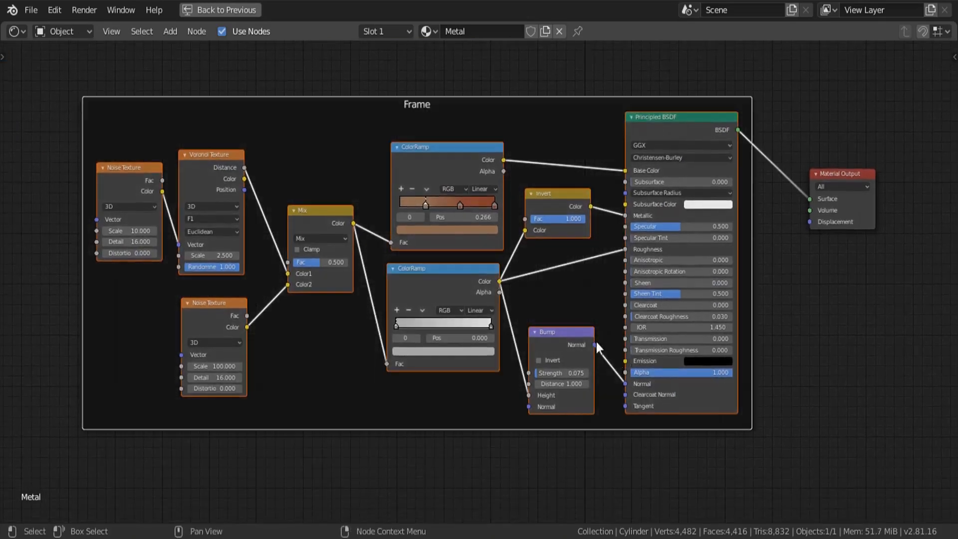
{"action": "key", "text": "n"}
{"action": "left_click", "coordinate": [892, 91]}
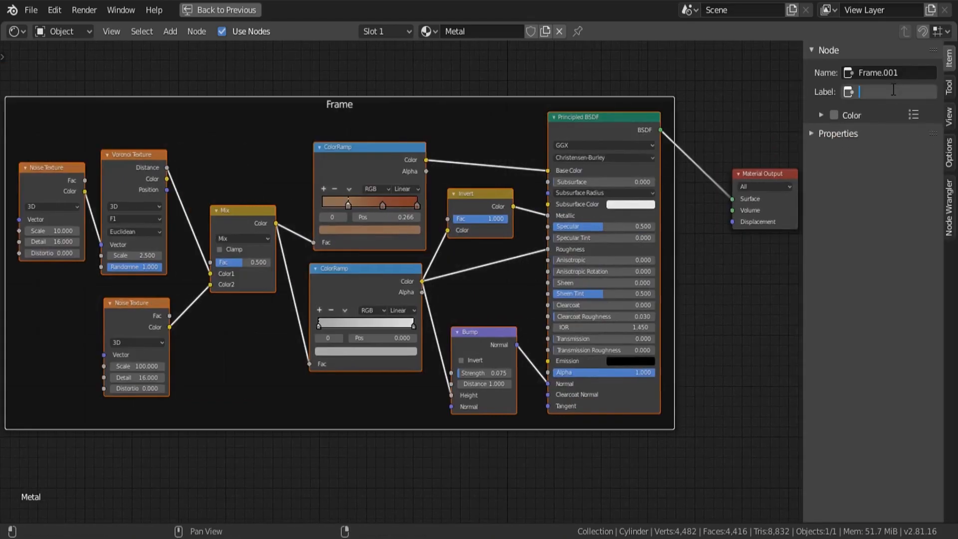
{"action": "type", "text": "Ru"}
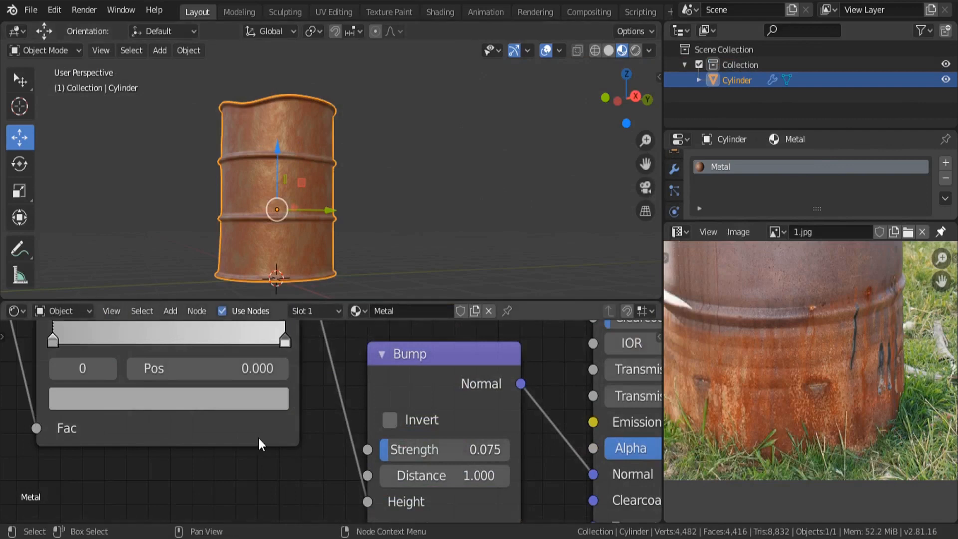
Move the Material Output up away from the other nodes and join all the remaining nodes into a frame.
{"action": "scroll", "coordinate": [259, 441], "scroll_direction": "down", "scroll_amount": 5}
{"action": "scroll", "coordinate": [259, 436], "scroll_direction": "down", "scroll_amount": 3}
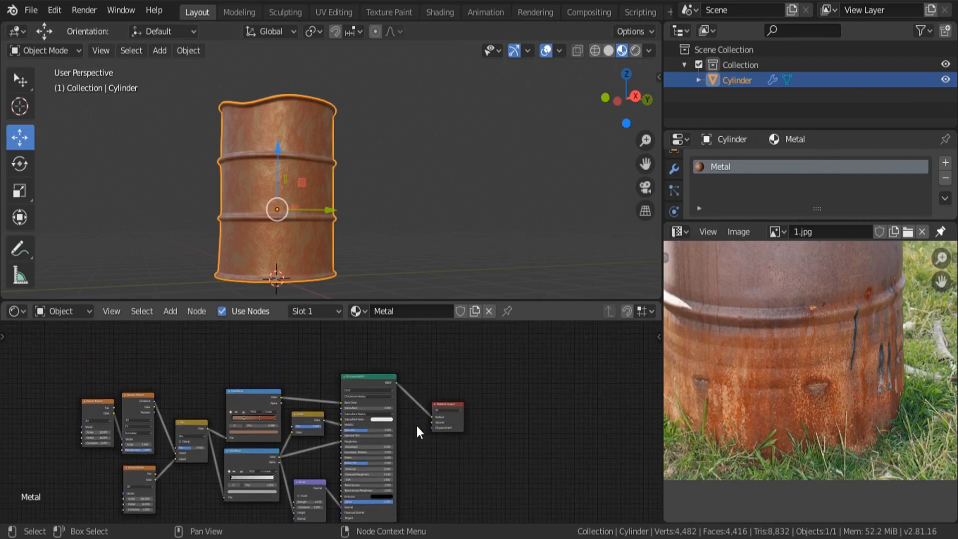
{"action": "scroll", "coordinate": [429, 419], "scroll_direction": "down", "scroll_amount": 2}
{"action": "left_click_drag", "start_coordinate": [443, 409], "coordinate": [457, 350]}
{"action": "middle_click_drag", "start_coordinate": [419, 377], "coordinate": [418, 386]}
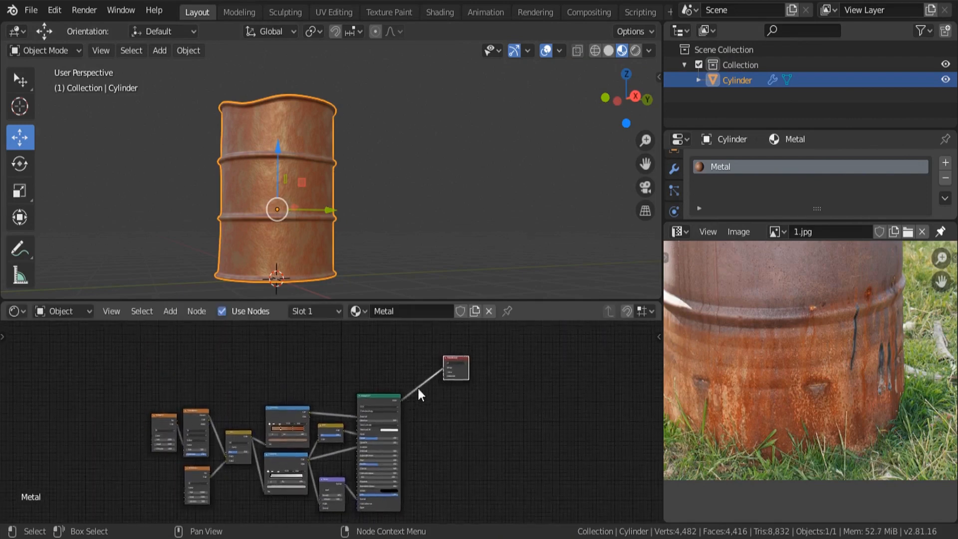
{"action": "middle_click_drag", "start_coordinate": [356, 390], "coordinate": [388, 358]}
{"action": "left_click_drag", "start_coordinate": [154, 349], "coordinate": [429, 501]}
{"action": "key", "text": "ctrl+j"}
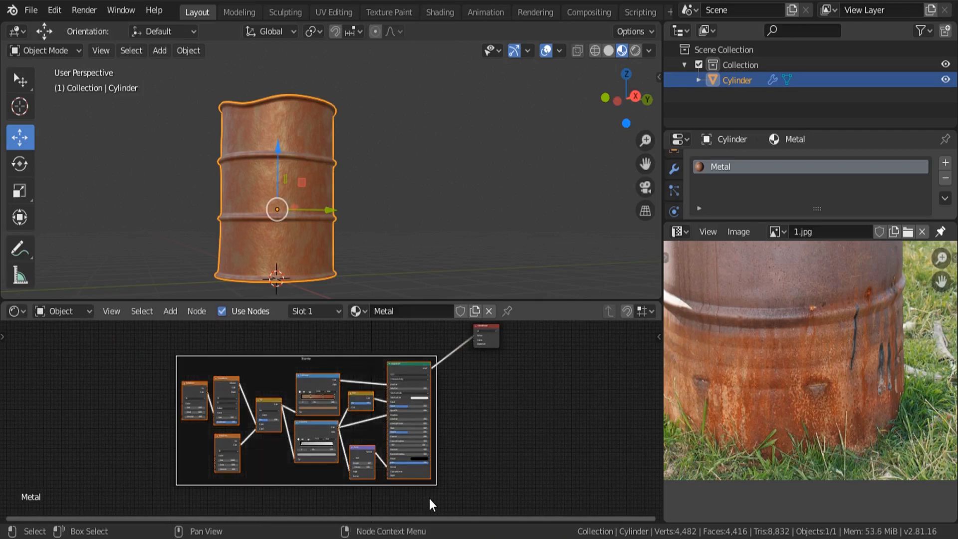
Label the new node frame Rust.
{"action": "key", "text": "n"}
{"action": "left_click", "coordinate": [583, 372]}
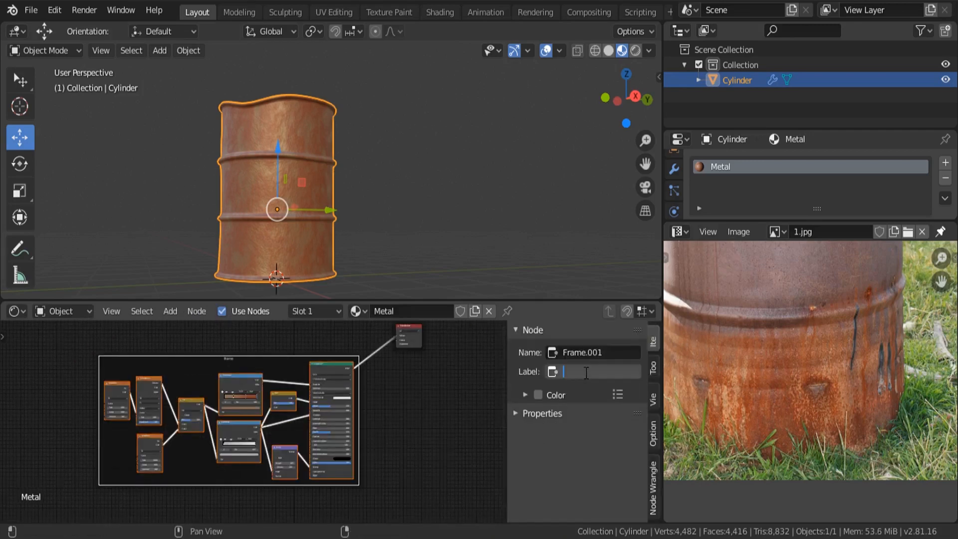
{"action": "type", "text": "Rust"}
{"action": "key", "text": "Return"}
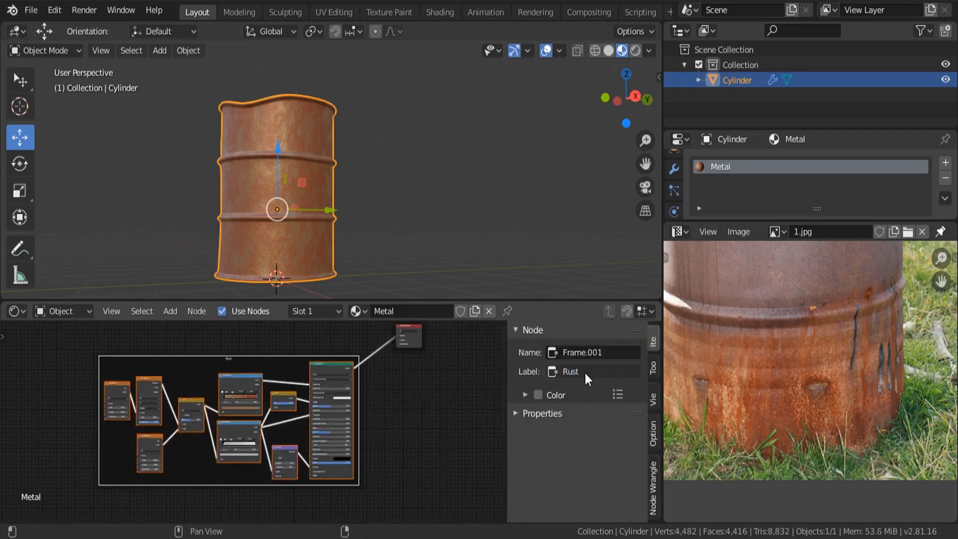
{"action": "key", "text": "n"}
Cut the link between the rust Principled BSDF and the Material Output, and move the Material Output farther from the Rust frame.
{"action": "scroll", "coordinate": [492, 382], "scroll_direction": "up", "scroll_amount": 3}
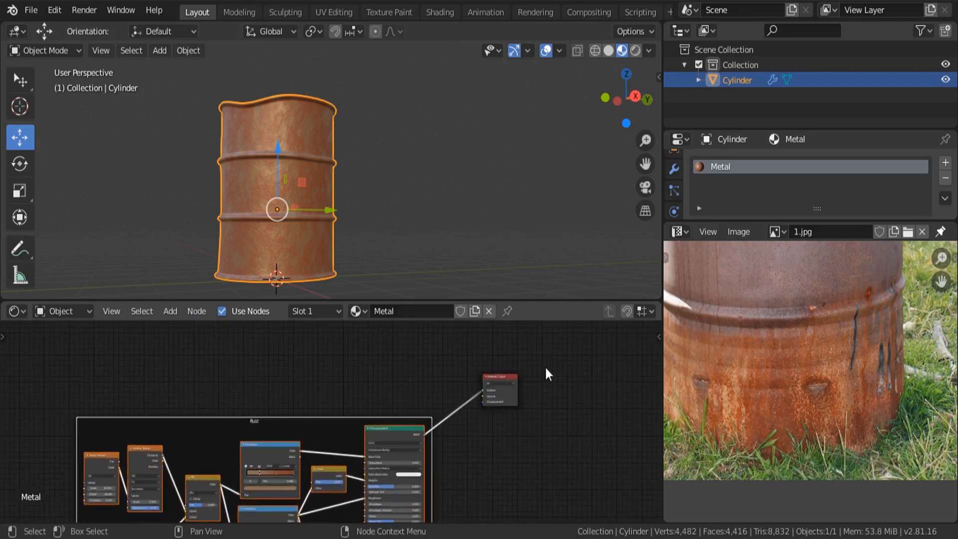
{"action": "left_click_drag", "start_coordinate": [505, 376], "coordinate": [546, 362]}
{"action": "scroll", "coordinate": [486, 374], "scroll_direction": "up", "scroll_amount": 1}
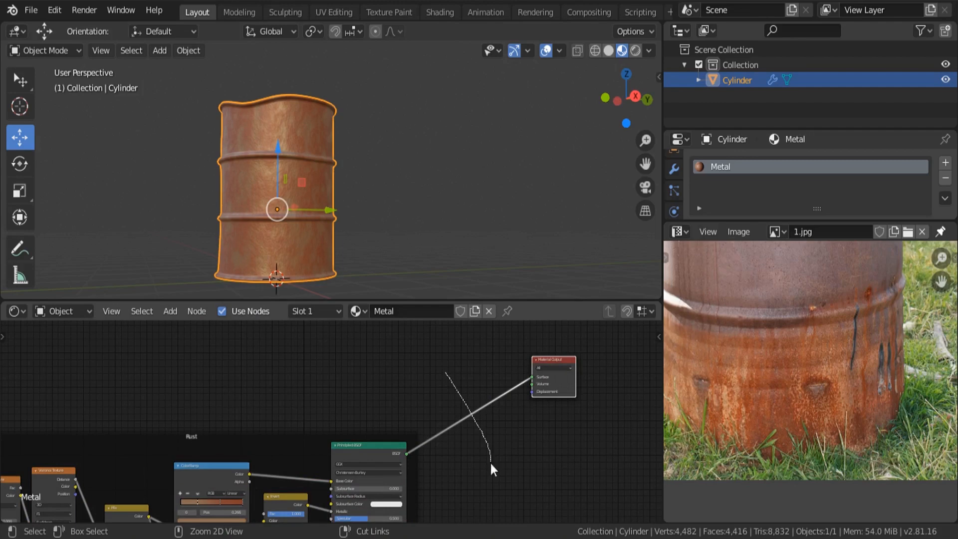
{"action": "right_click_drag", "start_coordinate": [491, 464], "coordinate": [491, 465], "text": "ctrl"}
{"action": "middle_click_drag", "start_coordinate": [498, 413], "coordinate": [505, 488]}
{"action": "left_click_drag", "start_coordinate": [558, 445], "coordinate": [586, 379]}
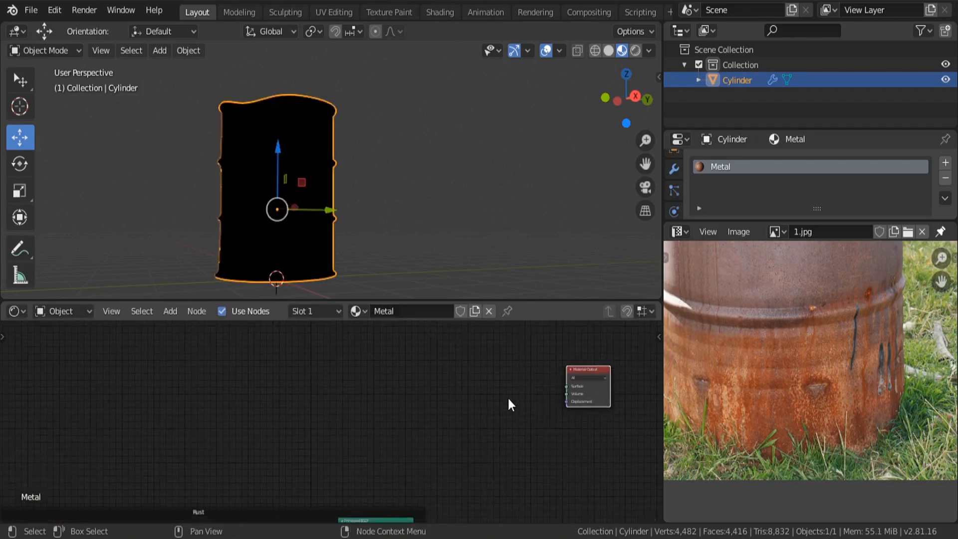
Add a new Principled BSDF node in the empty area next to the Material Output.
{"action": "middle_click_drag", "start_coordinate": [508, 396], "coordinate": [500, 442]}
{"action": "key", "text": "shift+a"}
{"action": "left_click", "coordinate": [465, 358]}
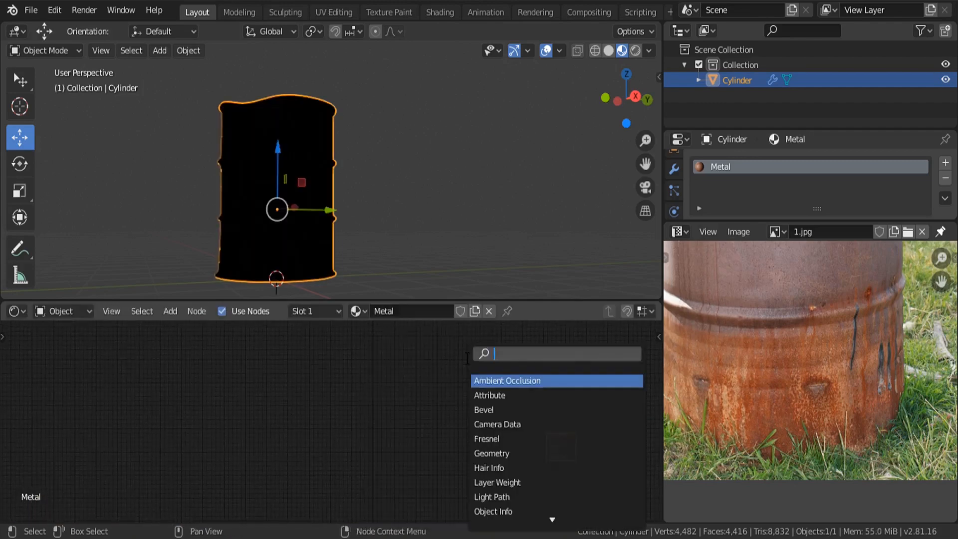
{"action": "type", "text": "pri"}
{"action": "key", "text": "Return"}
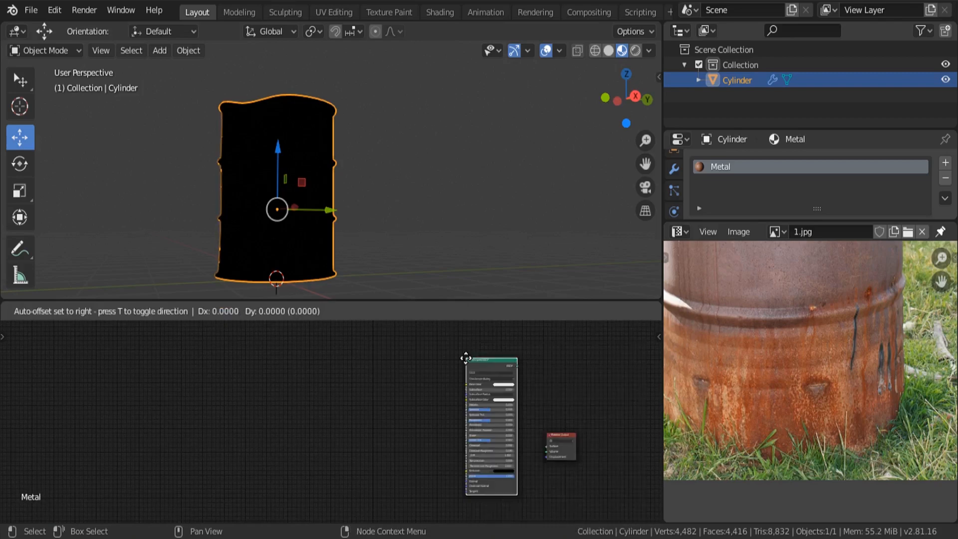
{"action": "left_click", "coordinate": [465, 358]}
Place the Material Output beside the new Principled BSDF and connect the BSDF output to its Surface input.
{"action": "left_click_drag", "start_coordinate": [560, 436], "coordinate": [548, 366]}
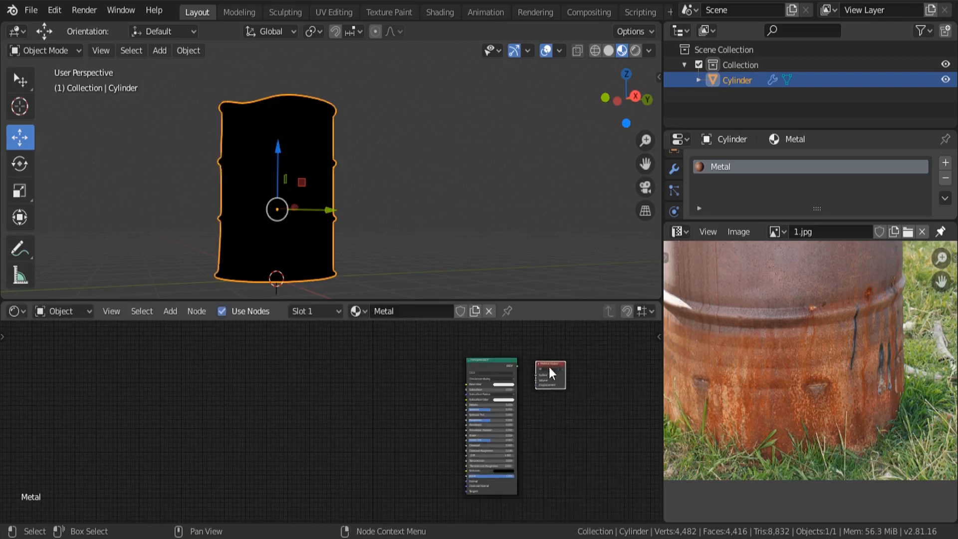
{"action": "scroll", "coordinate": [547, 370], "scroll_direction": "up", "scroll_amount": 4}
{"action": "left_click", "coordinate": [566, 355]}
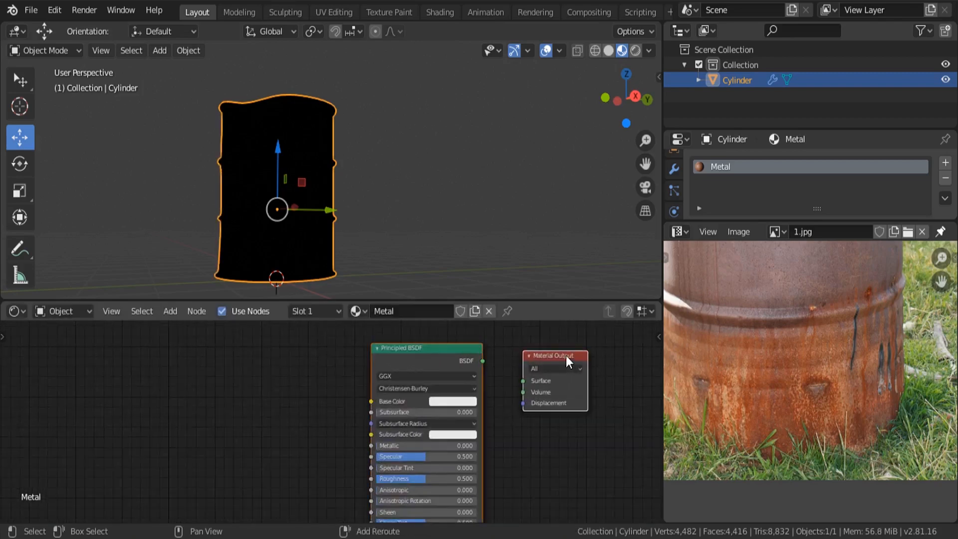
{"action": "left_click_drag", "start_coordinate": [482, 361], "coordinate": [522, 380]}
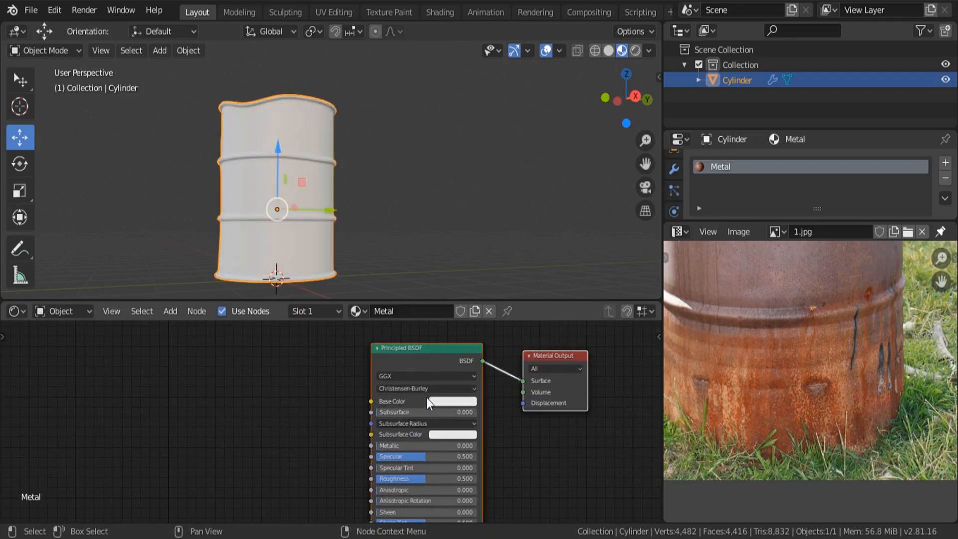
Add a Noise Texture node well before the new Principled BSDF, leaving room between them.
{"action": "middle_click_drag", "start_coordinate": [426, 397], "coordinate": [494, 409]}
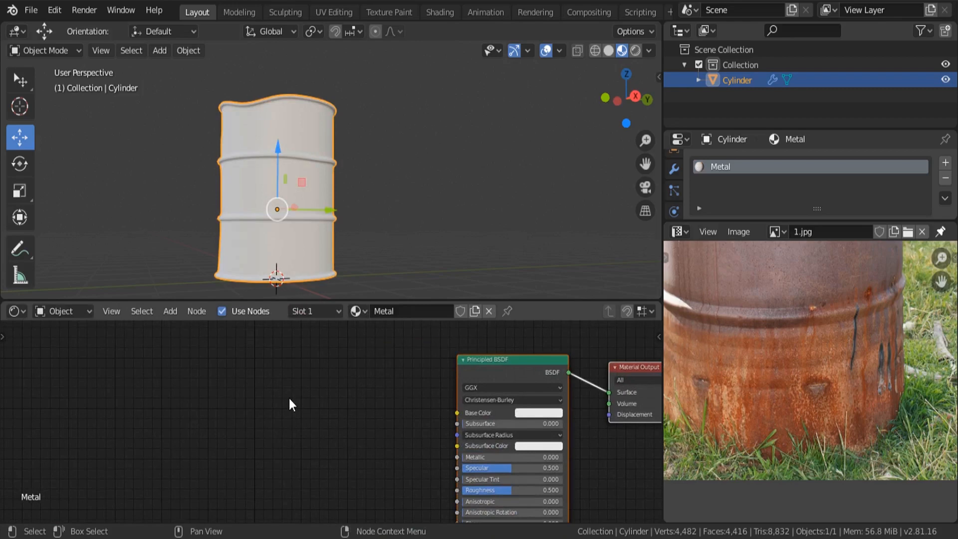
{"action": "key", "text": "shift+a"}
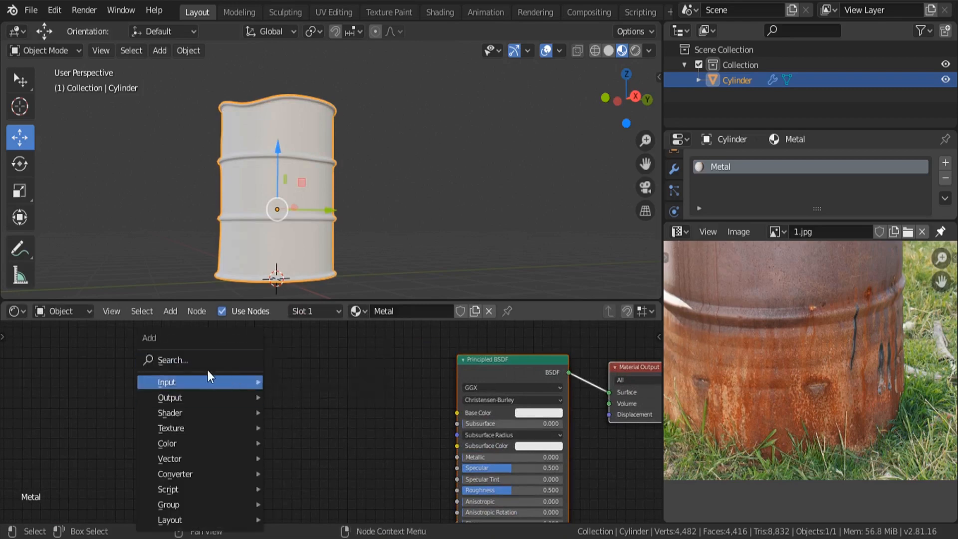
{"action": "left_click", "coordinate": [195, 360]}
{"action": "type", "text": "noi"}
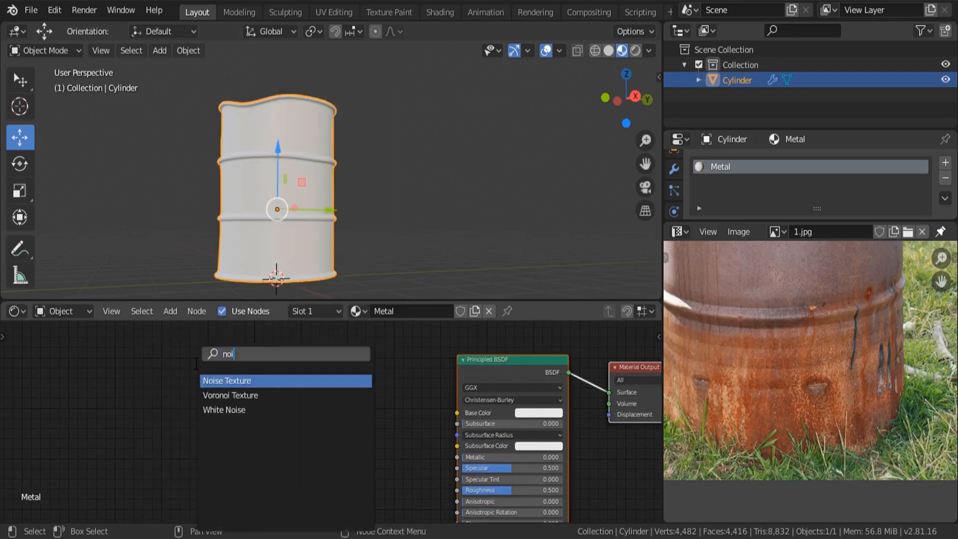
{"action": "key", "text": "Return"}
{"action": "left_click", "coordinate": [80, 367]}
Add a Voronoi Texture node between the Noise Texture and the Principled BSDF.
{"action": "key", "text": "shift+a"}
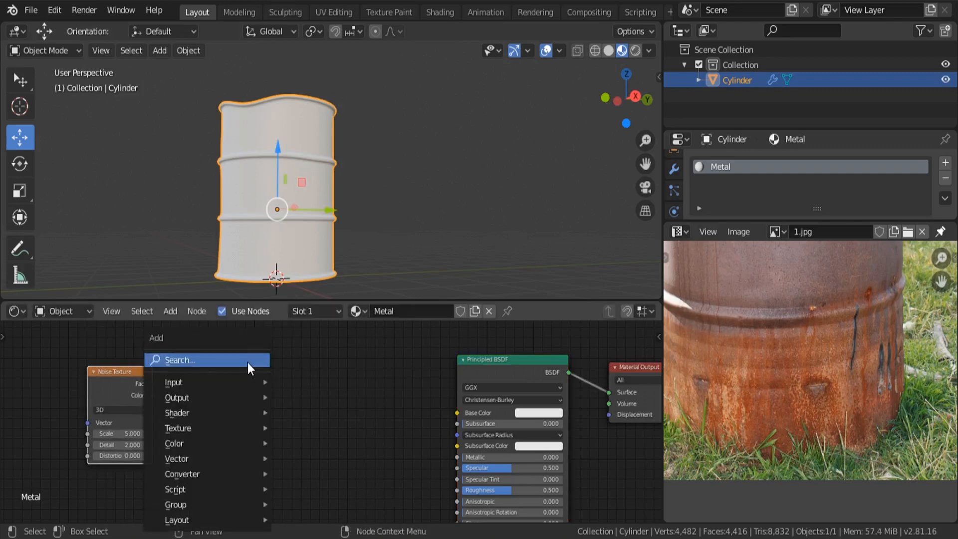
{"action": "left_click", "coordinate": [248, 360]}
{"action": "type", "text": "voro"}
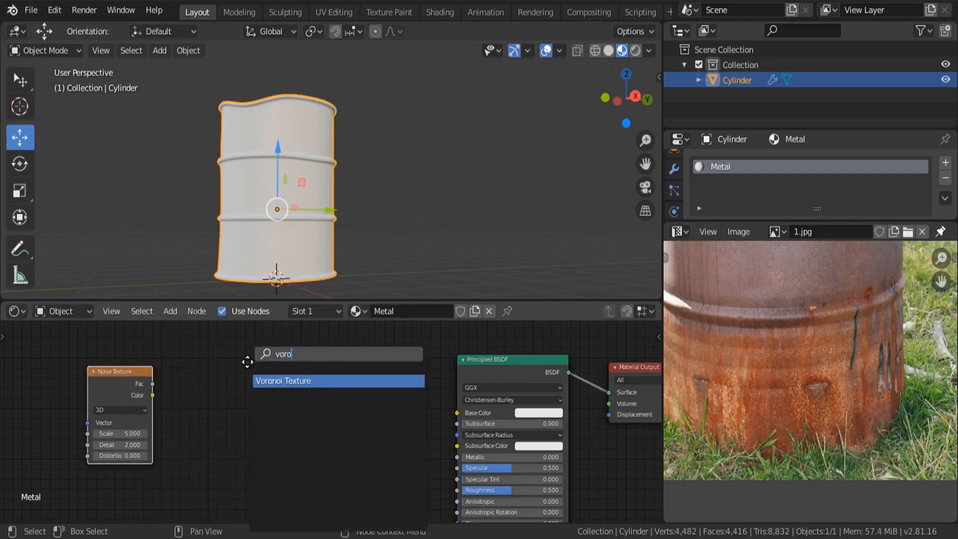
{"action": "key", "text": "Return"}
{"action": "left_click", "coordinate": [198, 348]}
{"action": "scroll", "coordinate": [20, 389], "scroll_direction": "up", "scroll_amount": 2}
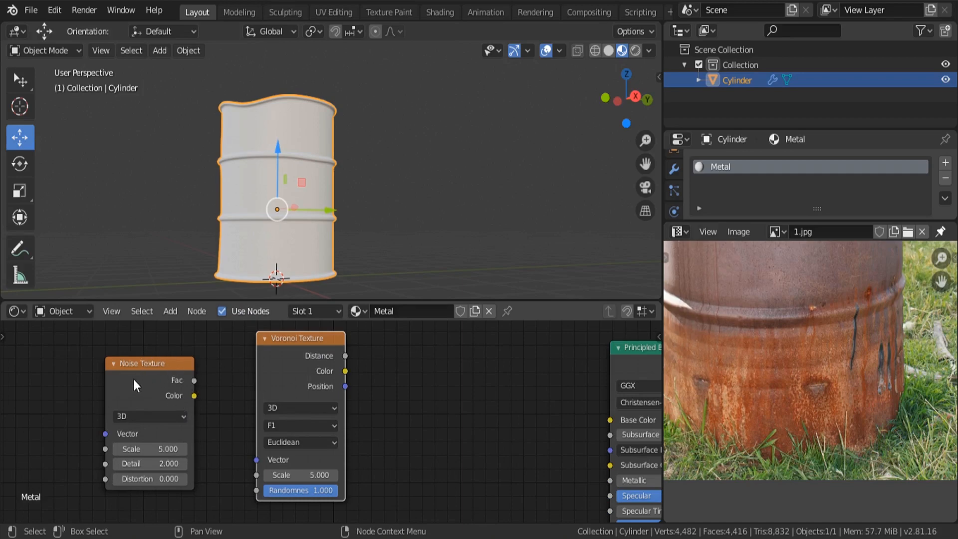
Connect the Noise Texture's Color to the Voronoi Texture's Scale, and the Voronoi Distance to the Principled BSDF's Base Color.
{"action": "left_click_drag", "start_coordinate": [133, 379], "coordinate": [122, 376]}
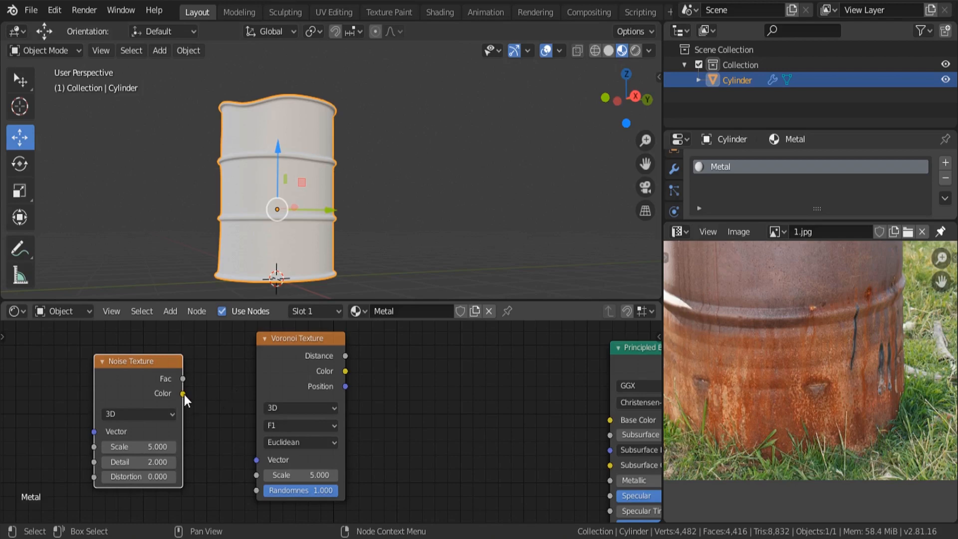
{"action": "left_click_drag", "start_coordinate": [183, 394], "coordinate": [257, 475]}
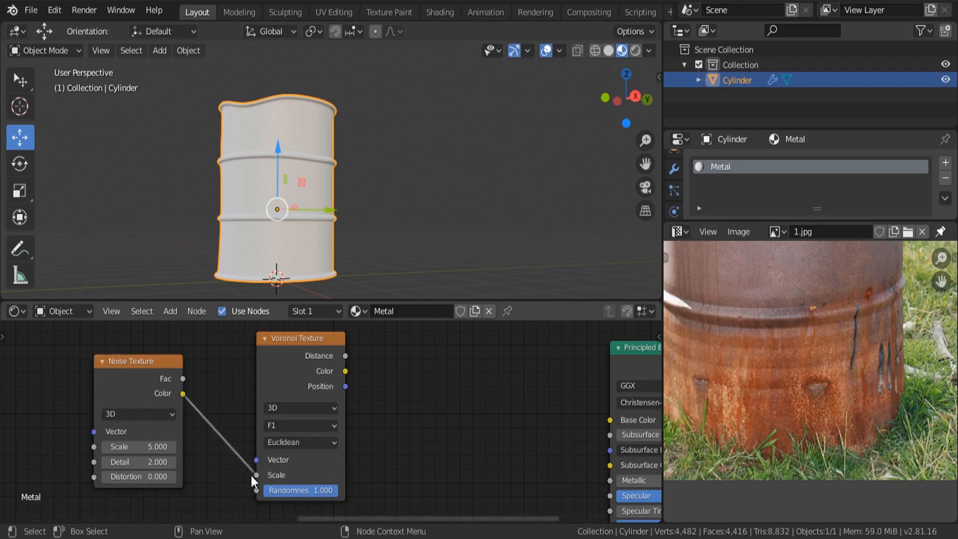
{"action": "middle_click_drag", "start_coordinate": [317, 466], "coordinate": [265, 466]}
{"action": "left_click_drag", "start_coordinate": [294, 356], "coordinate": [557, 419]}
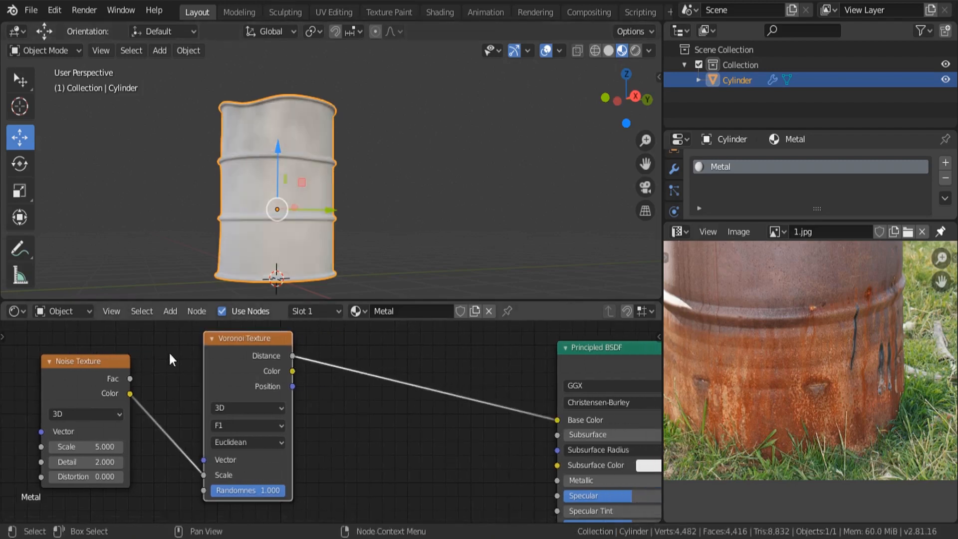
Set the Noise Texture's scale to 25.
{"action": "middle_click_drag", "start_coordinate": [235, 252], "coordinate": [254, 265]}
{"action": "middle_click_drag", "start_coordinate": [85, 462], "coordinate": [126, 453]}
{"action": "left_click_drag", "start_coordinate": [124, 438], "coordinate": [155, 437]}
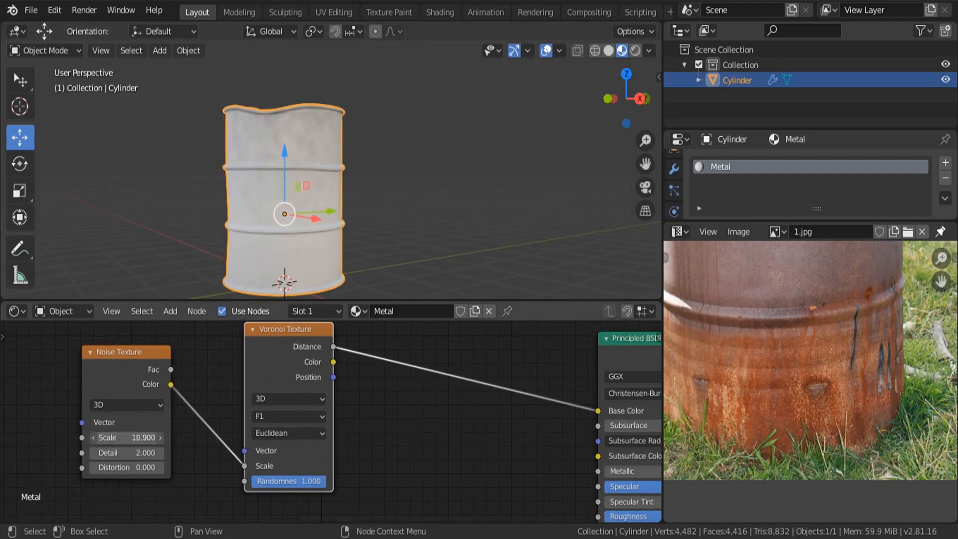
{"action": "left_click", "coordinate": [126, 437]}
{"action": "type", "text": "2"}
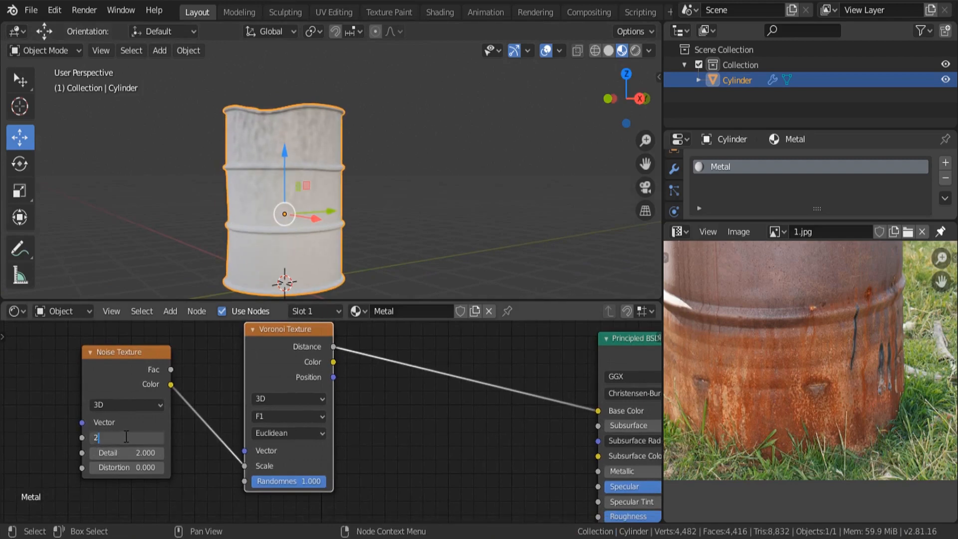
{"action": "type", "text": "5"}
{"action": "key", "text": "Return"}
Insert a ColorRamp node into the link between the Voronoi Distance and the Base Color.
{"action": "scroll", "coordinate": [346, 439], "scroll_direction": "down", "scroll_amount": 2}
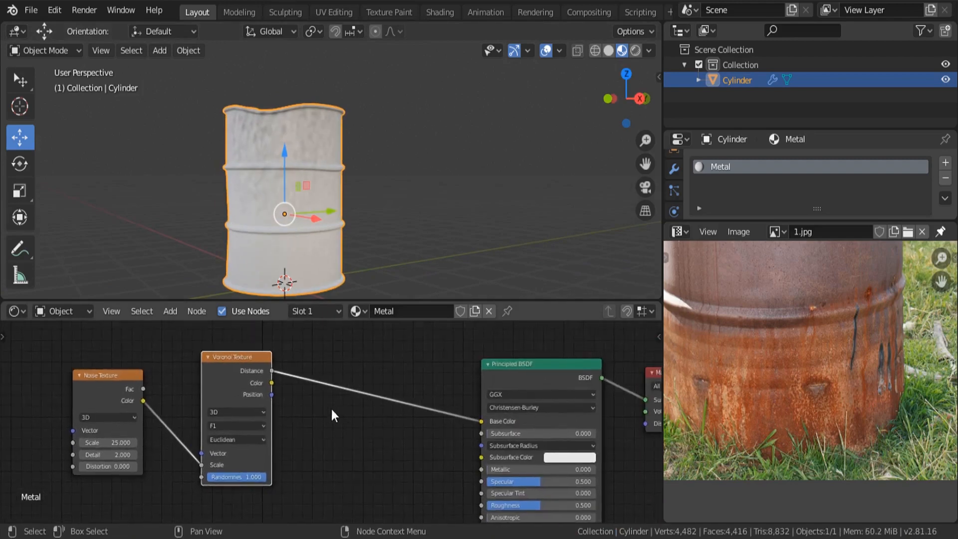
{"action": "key", "text": "shift+a"}
{"action": "left_click", "coordinate": [311, 358]}
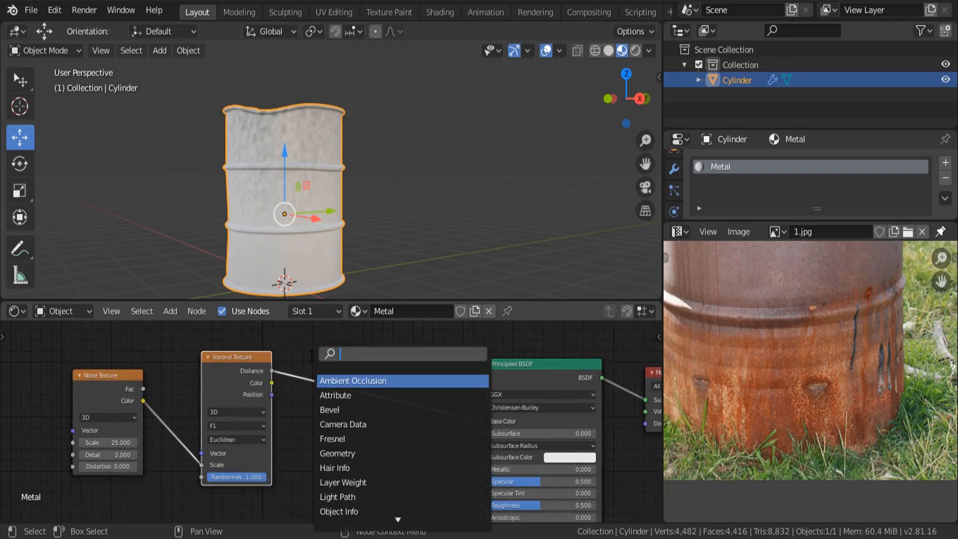
{"action": "type", "text": "colo"}
{"action": "key", "text": "Down"}
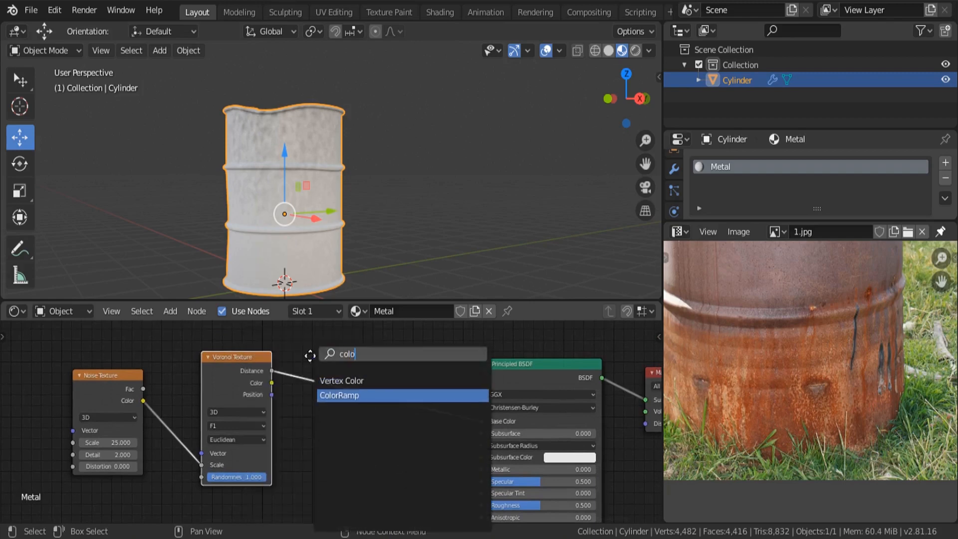
{"action": "key", "text": "Return"}
{"action": "left_click", "coordinate": [311, 356]}
Sharpen the ColorRamp by setting the white stop to 0.641 and moving the black stop close to it.
{"action": "scroll", "coordinate": [270, 124], "scroll_direction": "up", "scroll_amount": 3}
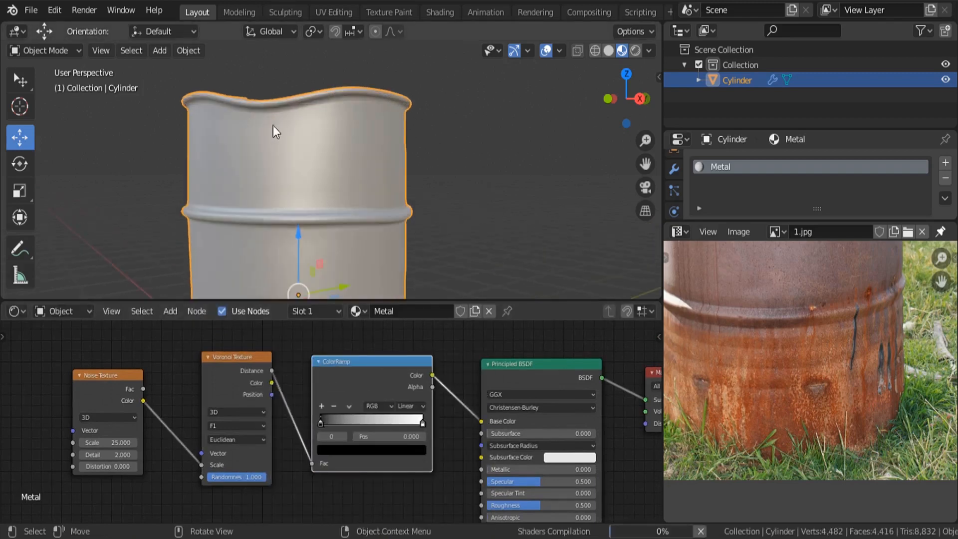
{"action": "middle_click_drag", "start_coordinate": [273, 125], "coordinate": [257, 159]}
{"action": "scroll", "coordinate": [311, 162], "scroll_direction": "down", "scroll_amount": 4}
{"action": "scroll", "coordinate": [316, 193], "scroll_direction": "up", "scroll_amount": 3}
{"action": "middle_click_drag", "start_coordinate": [310, 181], "coordinate": [323, 186]}
{"action": "scroll", "coordinate": [356, 436], "scroll_direction": "up", "scroll_amount": 2}
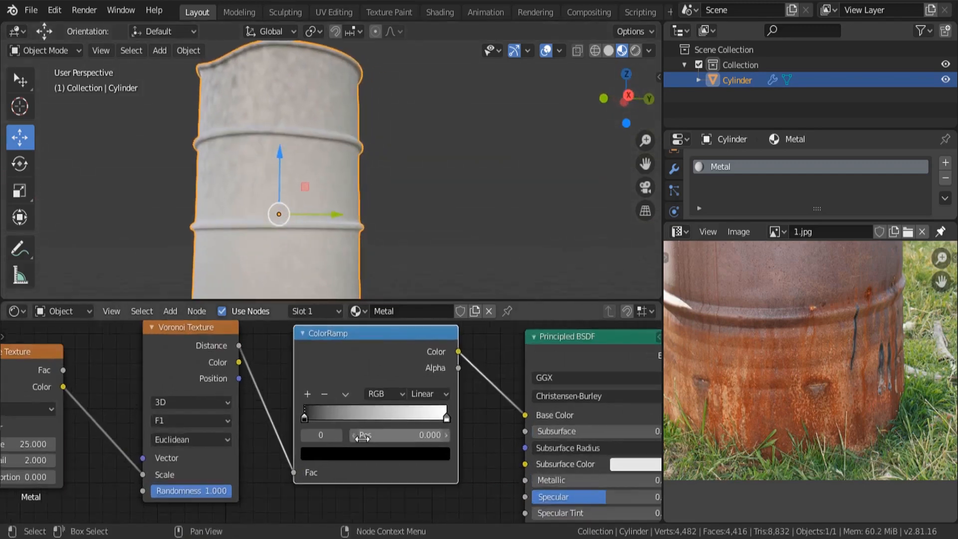
{"action": "left_click_drag", "start_coordinate": [446, 418], "coordinate": [412, 418]}
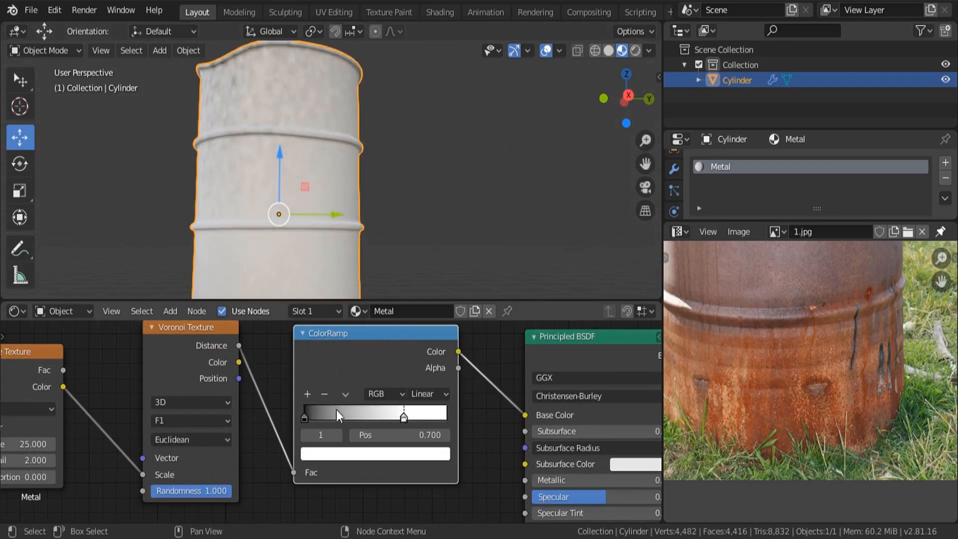
{"action": "left_click_drag", "start_coordinate": [305, 416], "coordinate": [397, 418]}
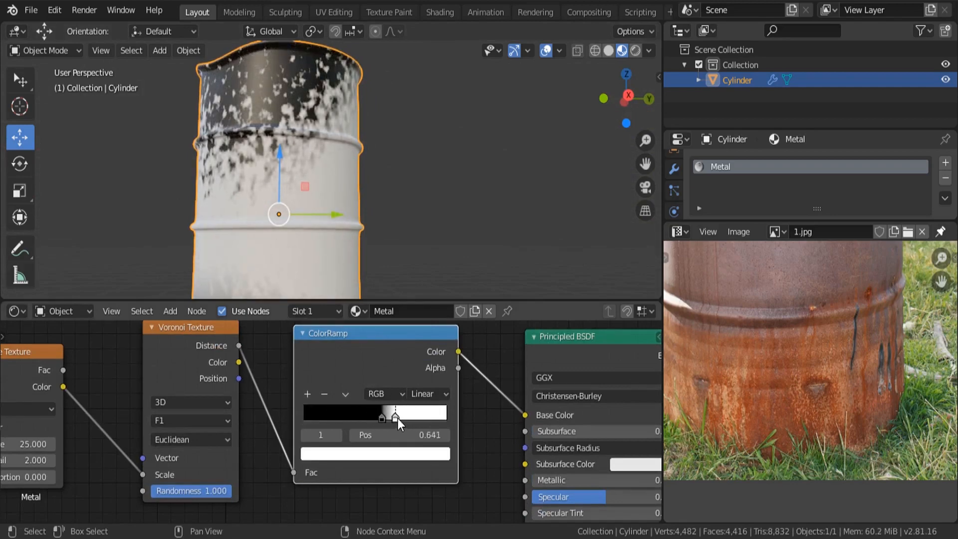
Try a Noise Texture scale of 50 on the barrel, and set it back to 25.
{"action": "scroll", "coordinate": [258, 77], "scroll_direction": "down", "scroll_amount": 2}
{"action": "middle_click_drag", "start_coordinate": [258, 77], "coordinate": [278, 184]}
{"action": "scroll", "coordinate": [265, 185], "scroll_direction": "up", "scroll_amount": 3}
{"action": "middle_click_drag", "start_coordinate": [180, 404], "coordinate": [322, 383]}
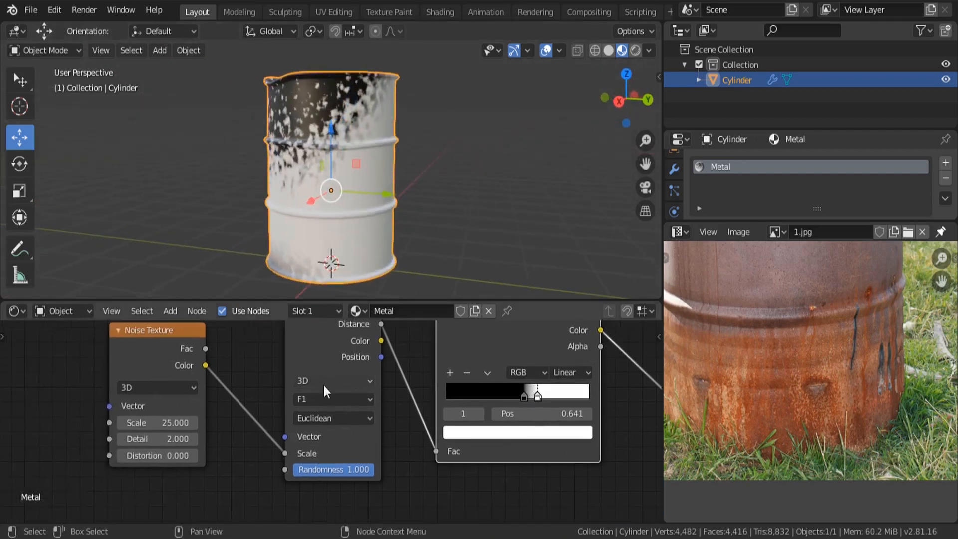
{"action": "left_click", "coordinate": [162, 424]}
{"action": "type", "text": "50"}
{"action": "key", "text": "Return"}
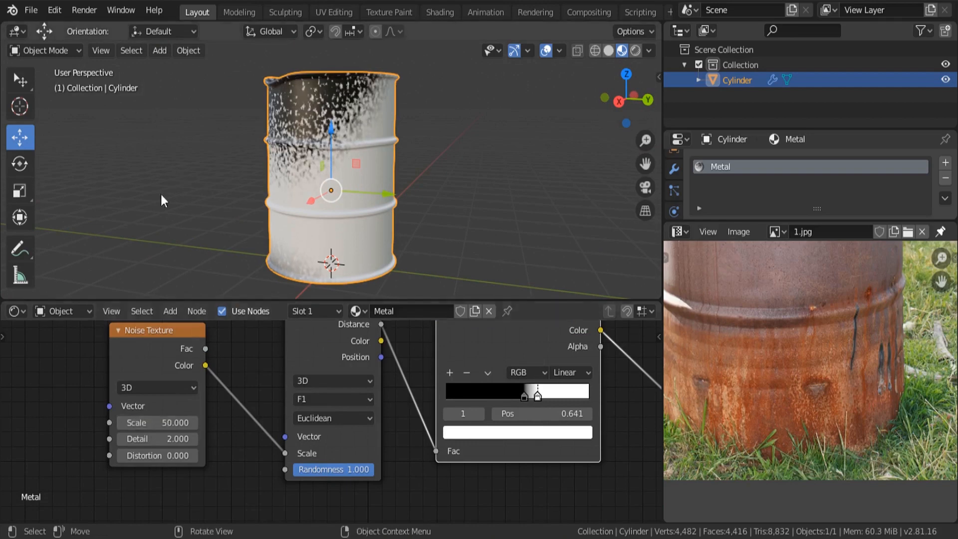
{"action": "middle_click_drag", "start_coordinate": [349, 215], "coordinate": [355, 140]}
{"action": "left_click", "coordinate": [167, 424]}
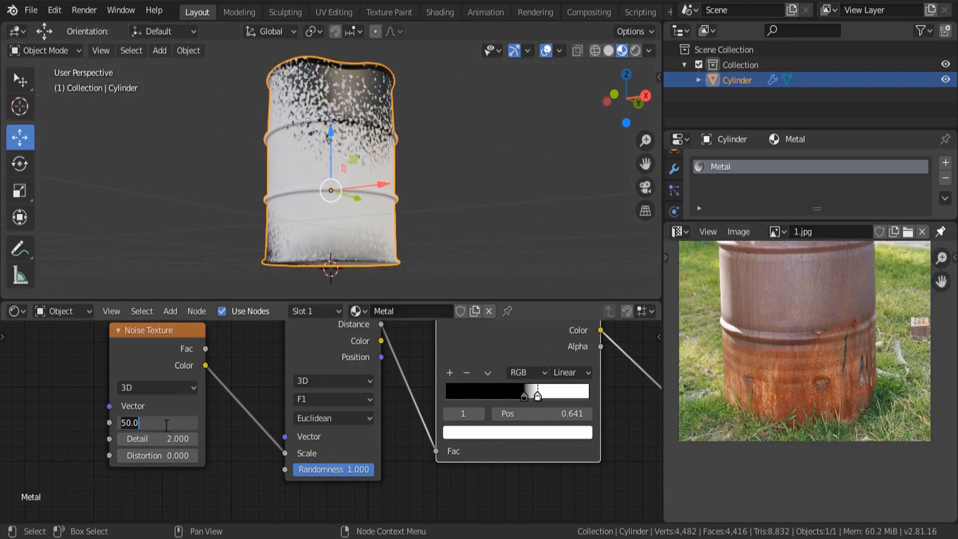
{"action": "type", "text": "25"}
{"action": "key", "text": "Return"}
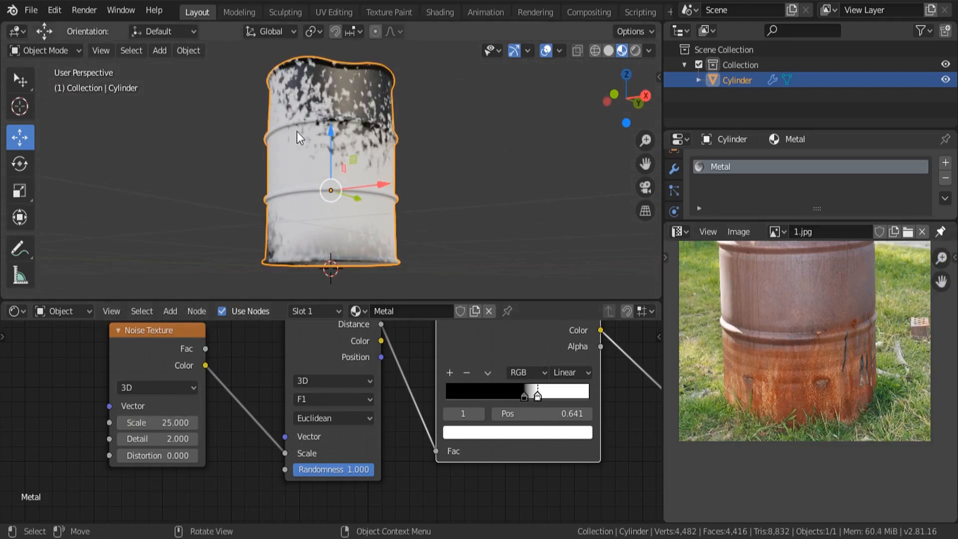
Raise the Noise Texture's detail to 16.
{"action": "scroll", "coordinate": [379, 82], "scroll_direction": "up", "scroll_amount": 5}
{"action": "scroll", "coordinate": [203, 132], "scroll_direction": "up", "scroll_amount": 3}
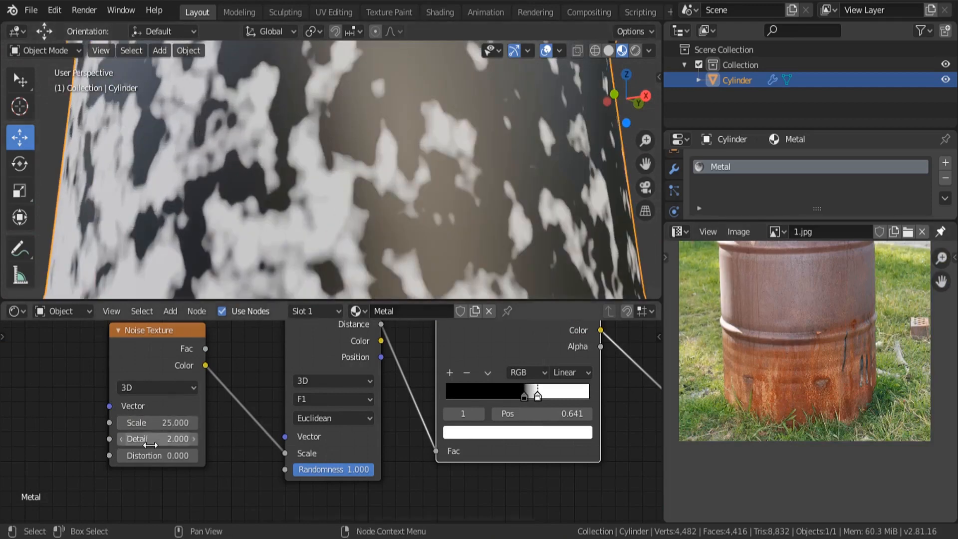
{"action": "left_click_drag", "start_coordinate": [152, 439], "coordinate": [197, 439]}
{"action": "scroll", "coordinate": [304, 173], "scroll_direction": "down", "scroll_amount": 6}
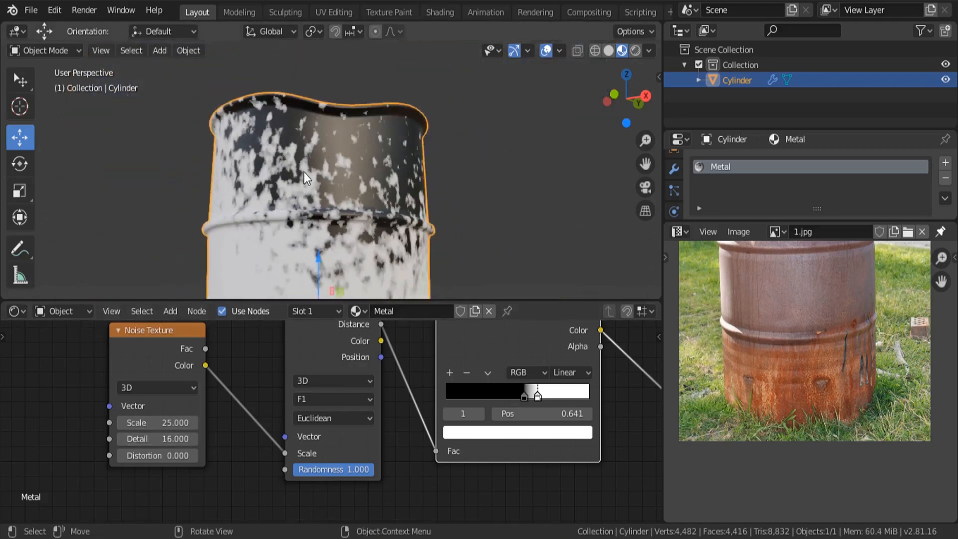
Tighten the ColorRamp transition with the white stop at 0.609 and the black stop directly beside it, and inspect the barrel's patch edges.
{"action": "middle_click_drag", "start_coordinate": [385, 189], "coordinate": [364, 215]}
{"action": "middle_click_drag", "start_coordinate": [385, 433], "coordinate": [334, 441]}
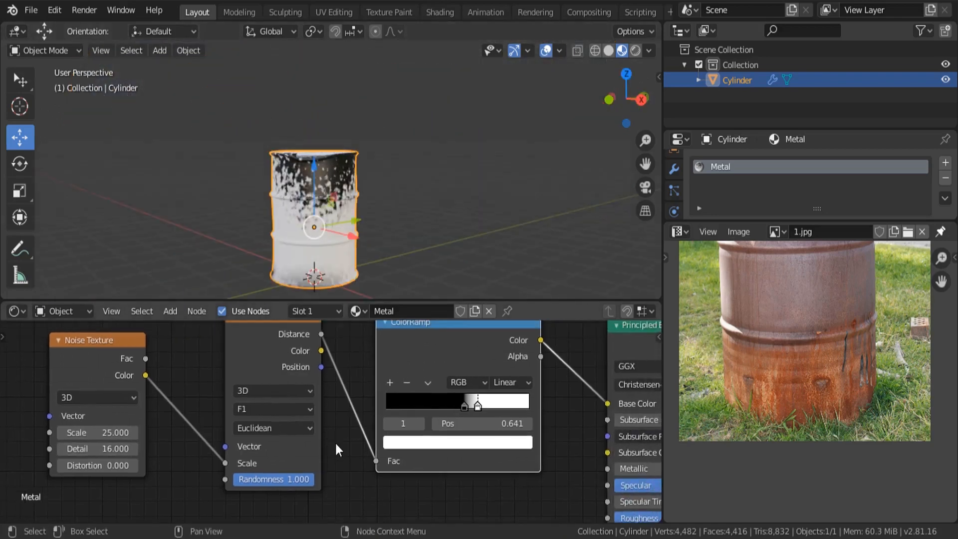
{"action": "scroll", "coordinate": [551, 370], "scroll_direction": "up", "scroll_amount": 2}
{"action": "scroll", "coordinate": [485, 403], "scroll_direction": "up", "scroll_amount": 2}
{"action": "left_click_drag", "start_coordinate": [422, 418], "coordinate": [442, 420]}
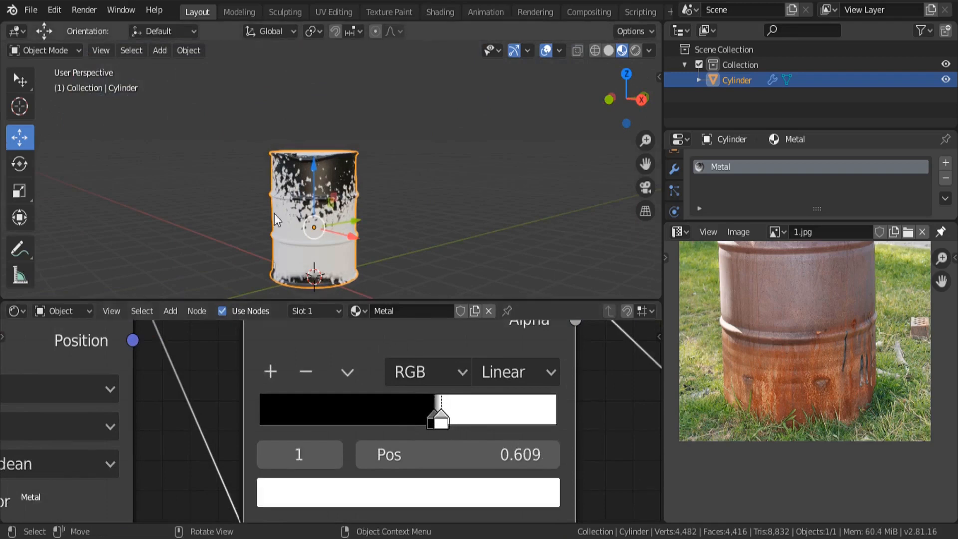
{"action": "scroll", "coordinate": [315, 187], "scroll_direction": "up", "scroll_amount": 5}
{"action": "scroll", "coordinate": [344, 169], "scroll_direction": "up", "scroll_amount": 4}
{"action": "scroll", "coordinate": [333, 157], "scroll_direction": "down", "scroll_amount": 8}
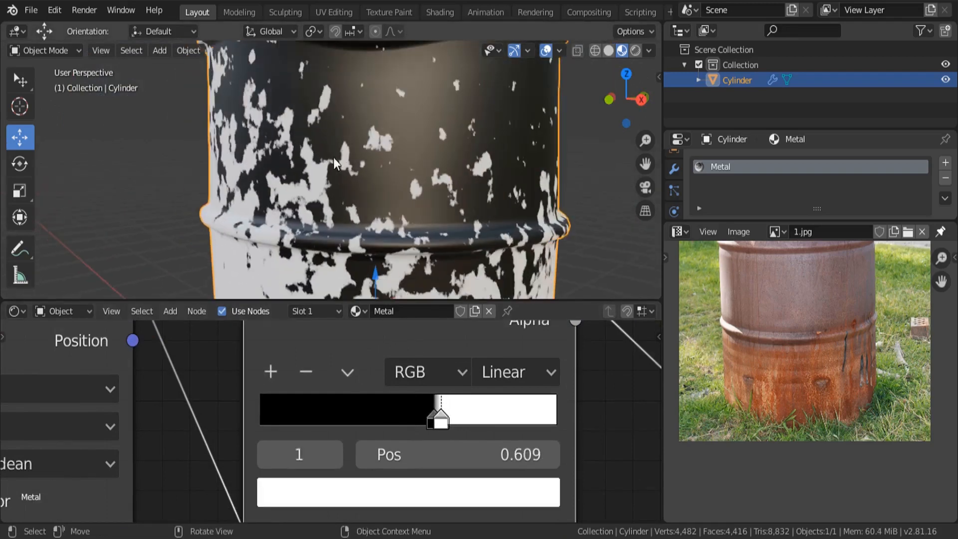
{"action": "scroll", "coordinate": [264, 417], "scroll_direction": "down", "scroll_amount": 2}
Lower the Voronoi Texture's randomness to 0.850 and frame the whole barrel to check the pattern.
{"action": "middle_click_drag", "start_coordinate": [228, 437], "coordinate": [269, 429]}
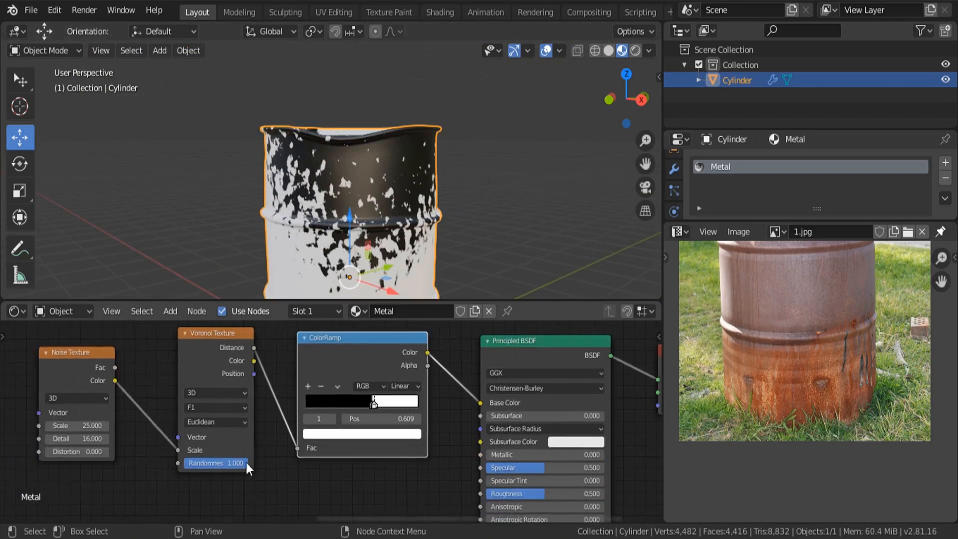
{"action": "left_click_drag", "start_coordinate": [235, 466], "coordinate": [226, 465]}
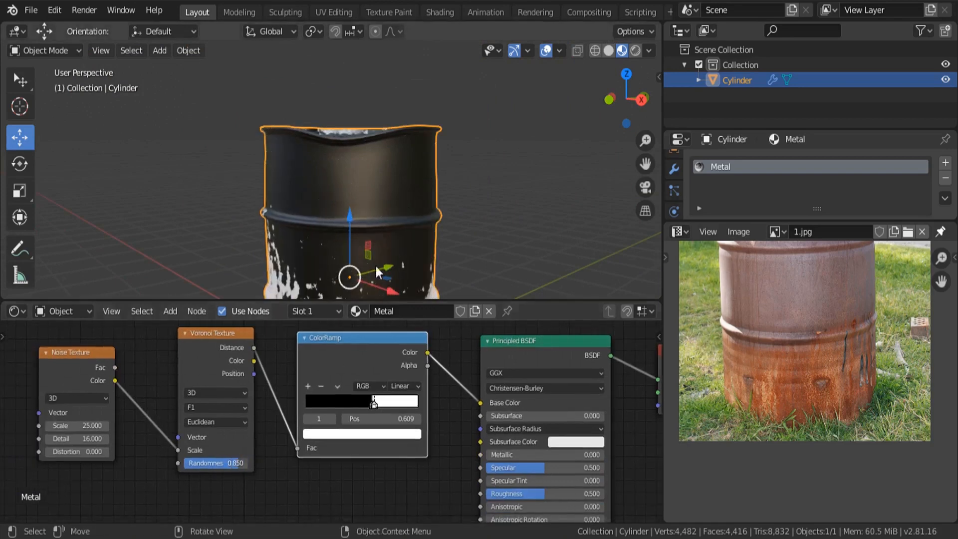
{"action": "scroll", "coordinate": [399, 259], "scroll_direction": "down", "scroll_amount": 4}
{"action": "middle_click_drag", "start_coordinate": [449, 234], "coordinate": [382, 243]}
{"action": "key", "text": "KP_Decimal"}
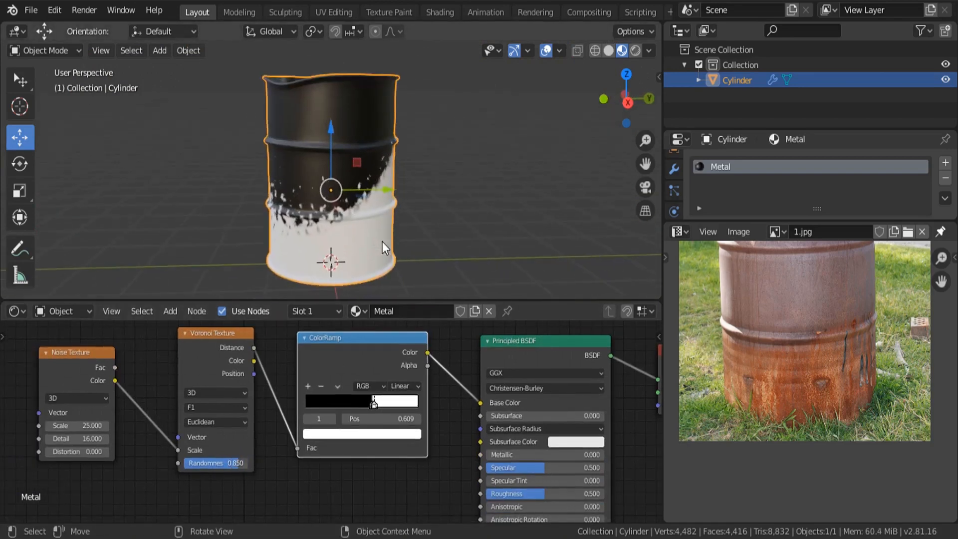
Try Voronoi Texture randomness values of 0.767 and 0.000 on the barrel, and set it back to 0.850.
{"action": "left_click_drag", "start_coordinate": [241, 462], "coordinate": [225, 471]}
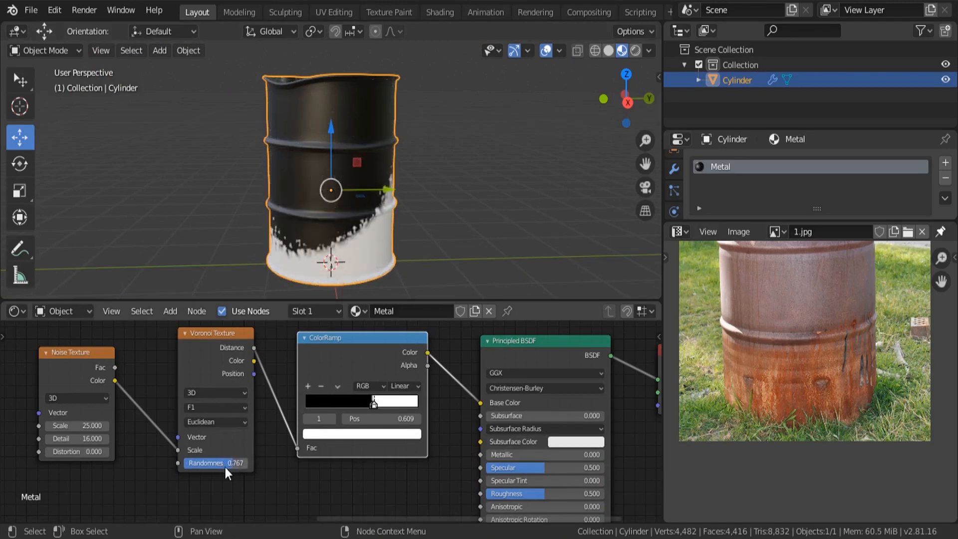
{"action": "scroll", "coordinate": [224, 471], "scroll_direction": "up", "scroll_amount": 2}
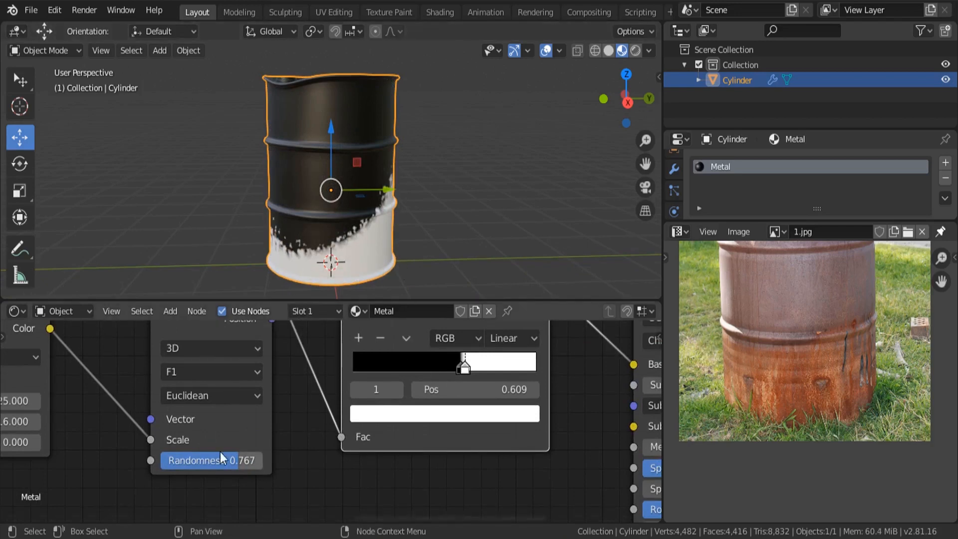
{"action": "right_click", "coordinate": [207, 464]}
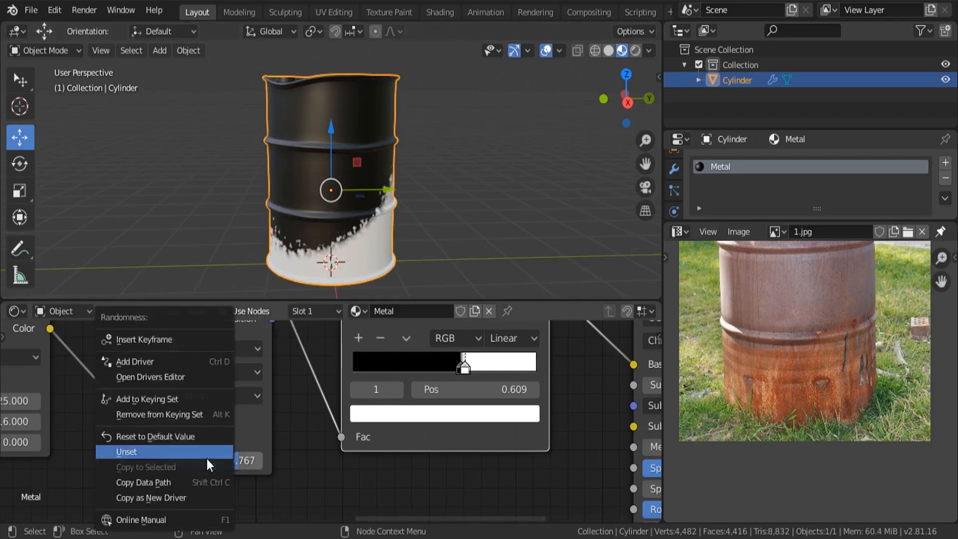
{"action": "key", "text": "Escape"}
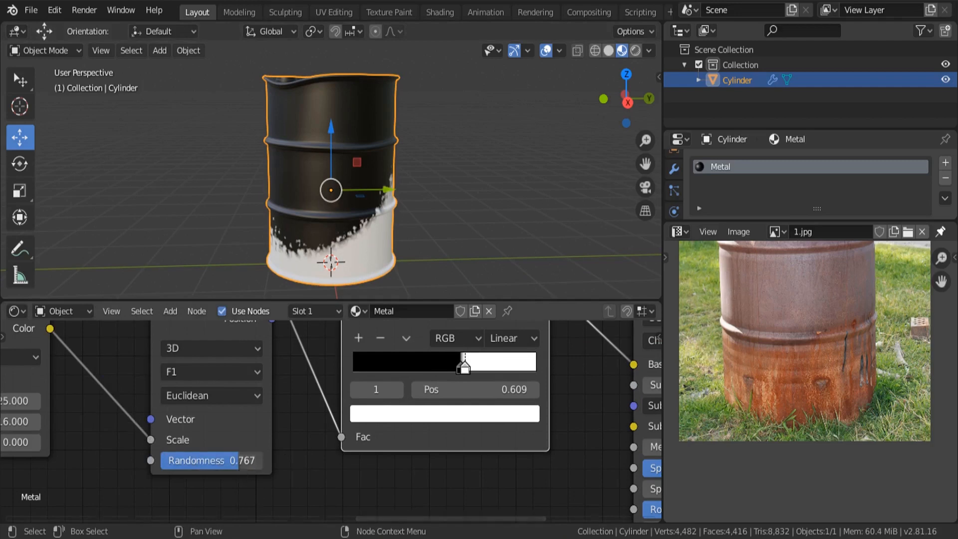
{"action": "left_click_drag", "start_coordinate": [249, 460], "coordinate": [168, 460]}
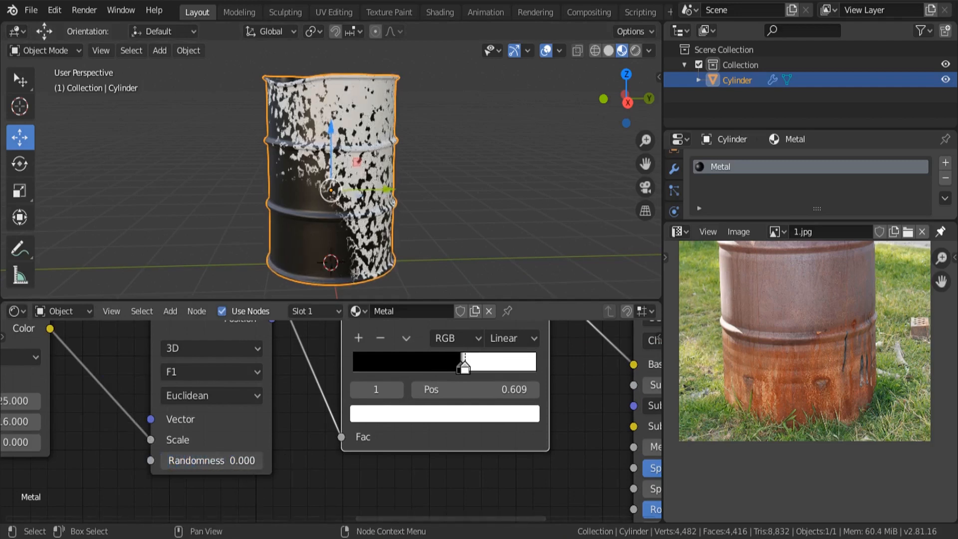
{"action": "middle_click_drag", "start_coordinate": [319, 214], "coordinate": [229, 216]}
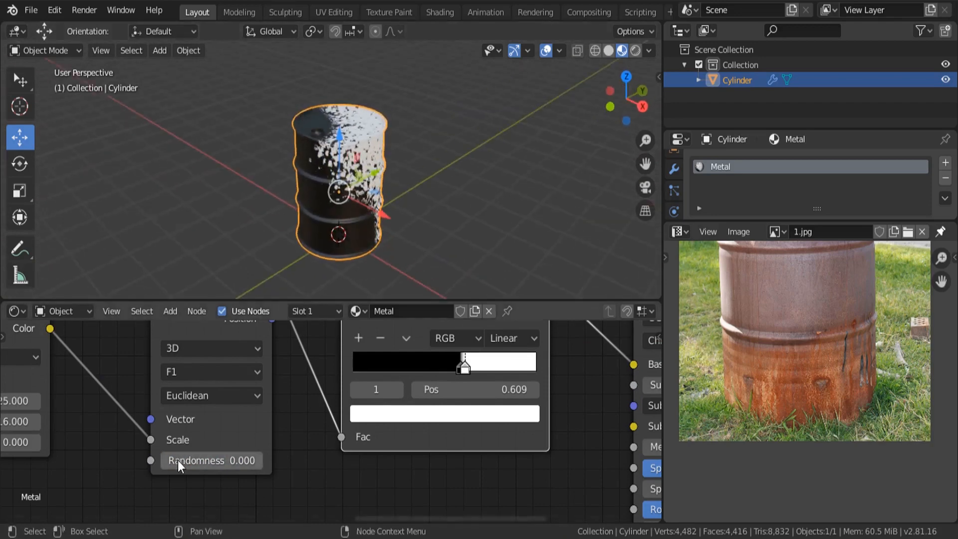
{"action": "left_click_drag", "start_coordinate": [179, 461], "coordinate": [248, 459]}
{"action": "middle_click_drag", "start_coordinate": [516, 186], "coordinate": [250, 186]}
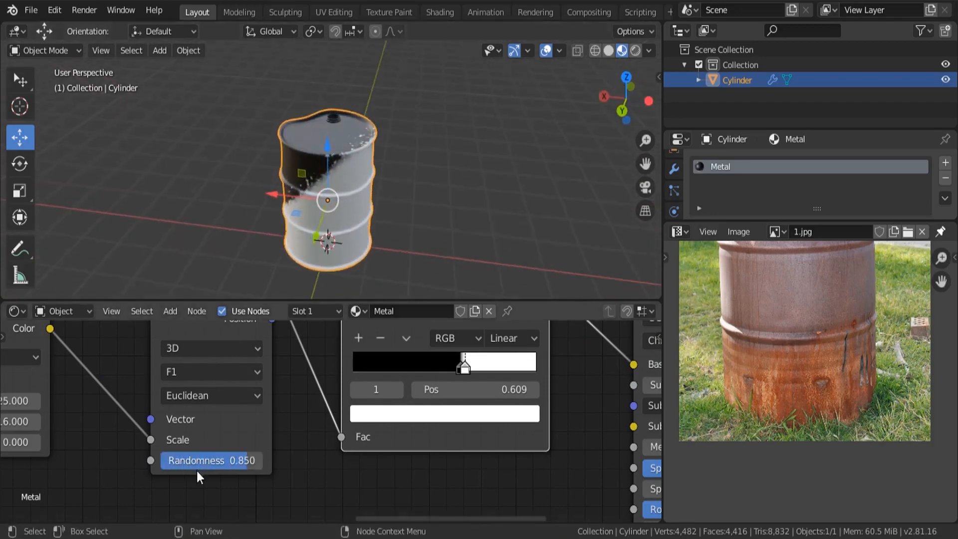
Lower the Voronoi Texture's randomness to 0.733 and check the pattern around the barrel.
{"action": "left_click_drag", "start_coordinate": [247, 459], "coordinate": [230, 459]}
{"action": "mouse_move", "coordinate": [279, 249]}
{"action": "middle_mouse_down"}
{"action": "mouse_move", "coordinate": [438, 170]}
{"action": "mouse_move", "coordinate": [496, 158]}
{"action": "mouse_move", "coordinate": [222, 174]}
{"action": "middle_mouse_up"}
{"action": "mouse_move", "coordinate": [319, 248]}
{"action": "middle_mouse_down"}
{"action": "mouse_move", "coordinate": [379, 241]}
{"action": "mouse_move", "coordinate": [368, 250]}
{"action": "middle_mouse_up"}
{"action": "mouse_move", "coordinate": [216, 455]}
{"action": "left_mouse_down"}
{"action": "mouse_move", "coordinate": [208, 455]}
{"action": "mouse_move", "coordinate": [222, 455]}
{"action": "left_mouse_up"}
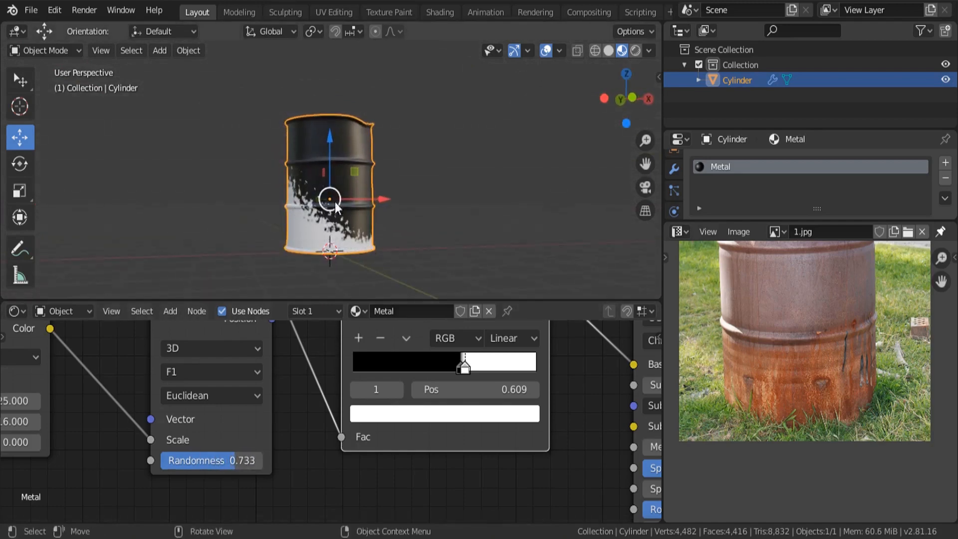
{"action": "middle_click_drag", "start_coordinate": [333, 206], "coordinate": [406, 231]}
Move the Noise Texture, Voronoi Texture and ColorRamp nodes together away from the Principled BSDF to free space between them.
{"action": "scroll", "coordinate": [404, 407], "scroll_direction": "down", "scroll_amount": 3}
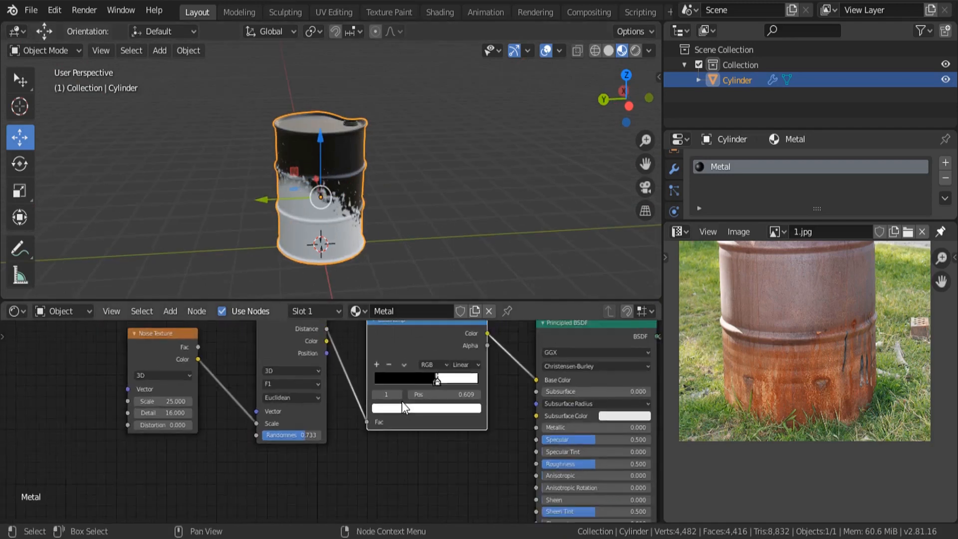
{"action": "scroll", "coordinate": [404, 407], "scroll_direction": "down", "scroll_amount": 2}
{"action": "left_click_drag", "start_coordinate": [449, 461], "coordinate": [224, 363]}
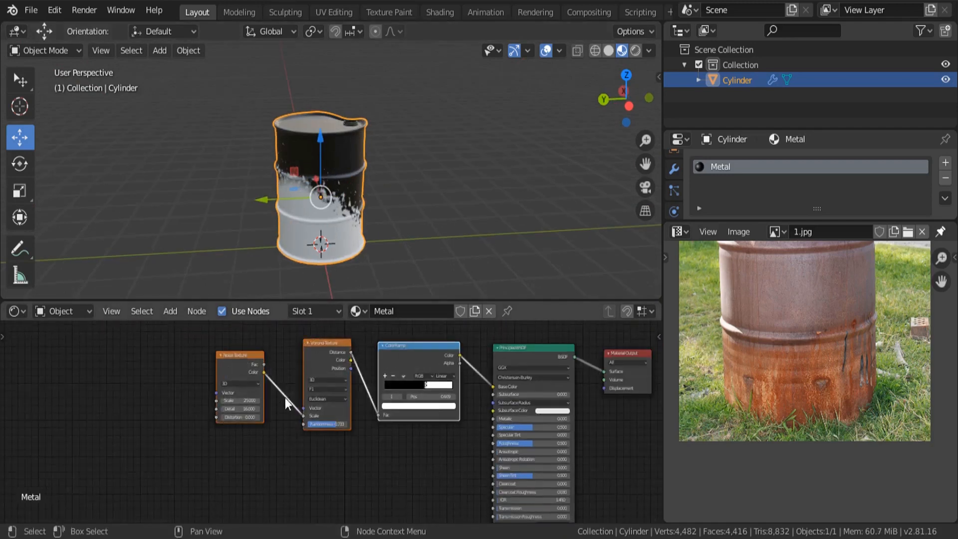
{"action": "left_click_drag", "start_coordinate": [335, 407], "coordinate": [149, 429]}
{"action": "scroll", "coordinate": [366, 474], "scroll_direction": "up", "scroll_amount": 3, "text": "ctrl"}
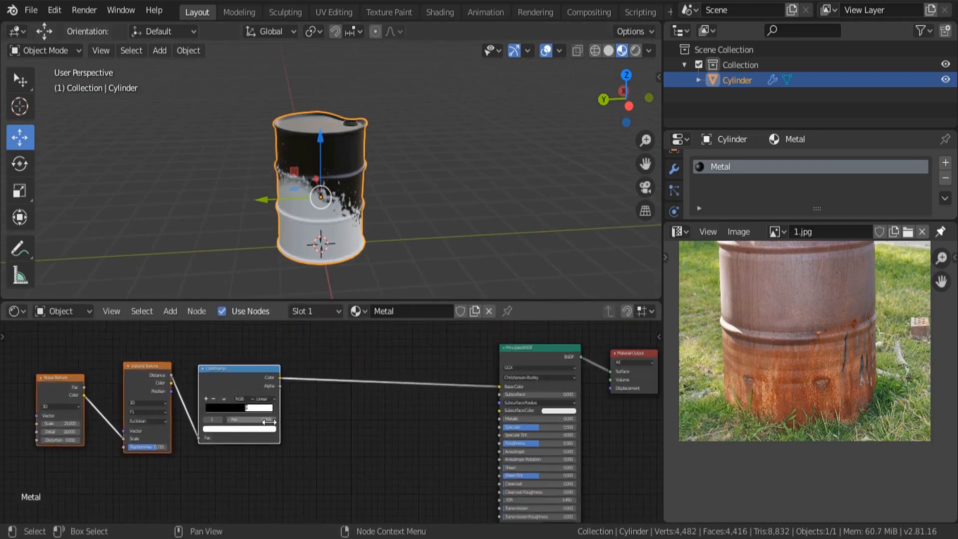
Group the Noise Texture, Voronoi Texture and ColorRamp nodes in a frame labelled Mask.
{"action": "left_click_drag", "start_coordinate": [367, 473], "coordinate": [76, 348]}
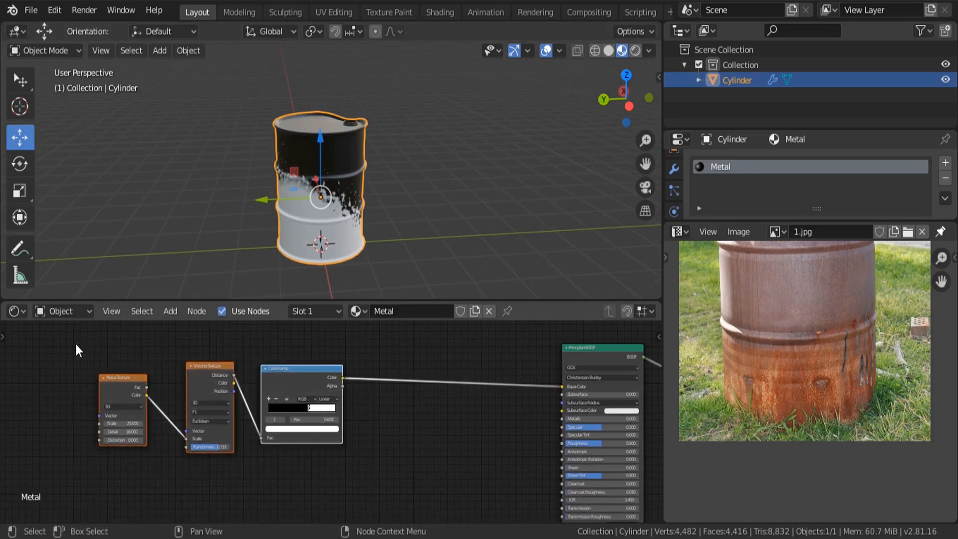
{"action": "key", "text": "ctrl+j"}
{"action": "key", "text": "n"}
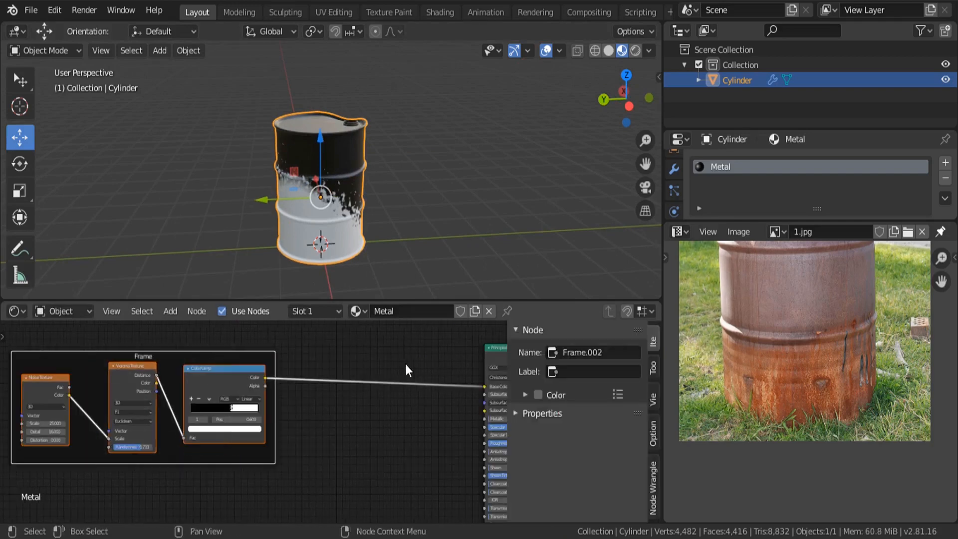
{"action": "left_click", "coordinate": [586, 373]}
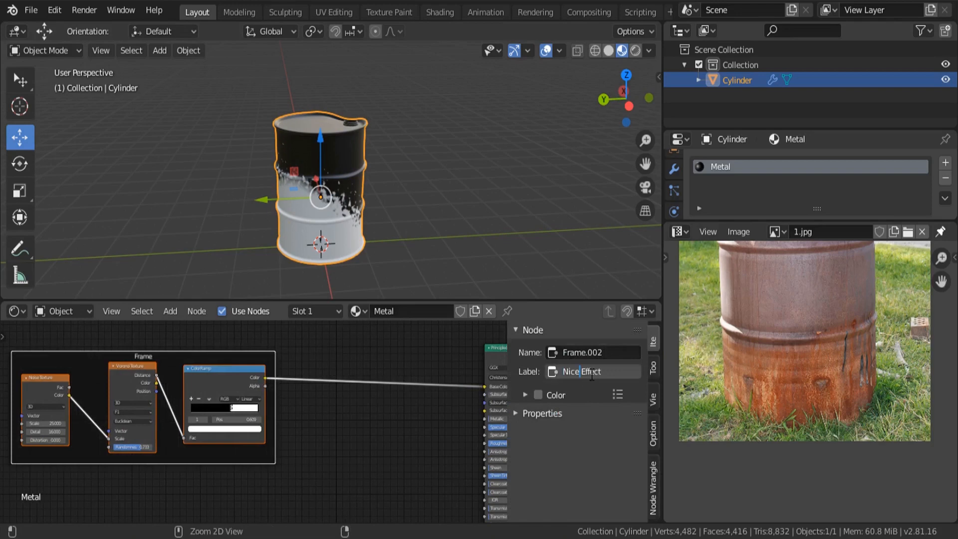
{"action": "type", "text": "Mask"}
{"action": "key", "text": "Return"}
{"action": "key", "text": "n"}
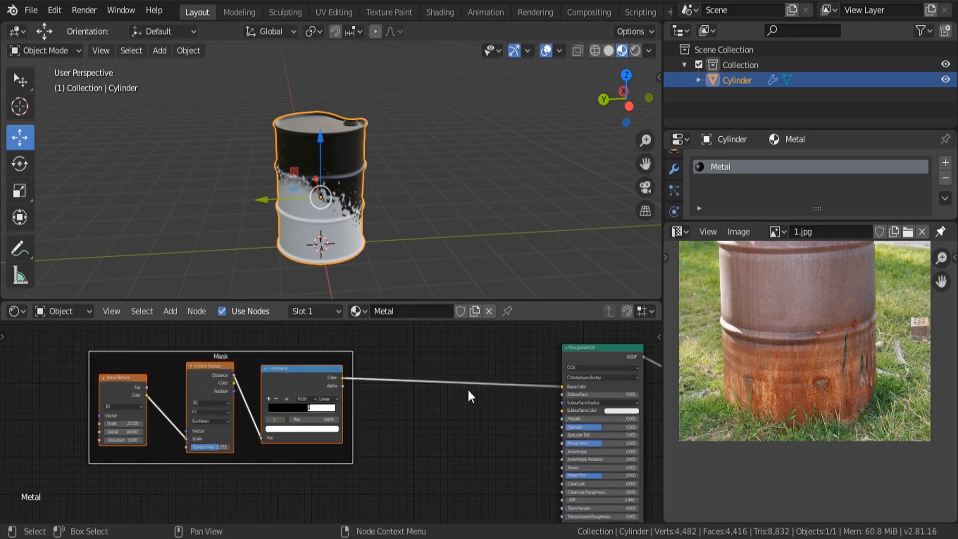
Reposition the Mask frame slightly and add an unconnected color Mix node between it and the Principled BSDF.
{"action": "middle_click_drag", "start_coordinate": [469, 391], "coordinate": [507, 439]}
{"action": "left_click_drag", "start_coordinate": [310, 388], "coordinate": [257, 365]}
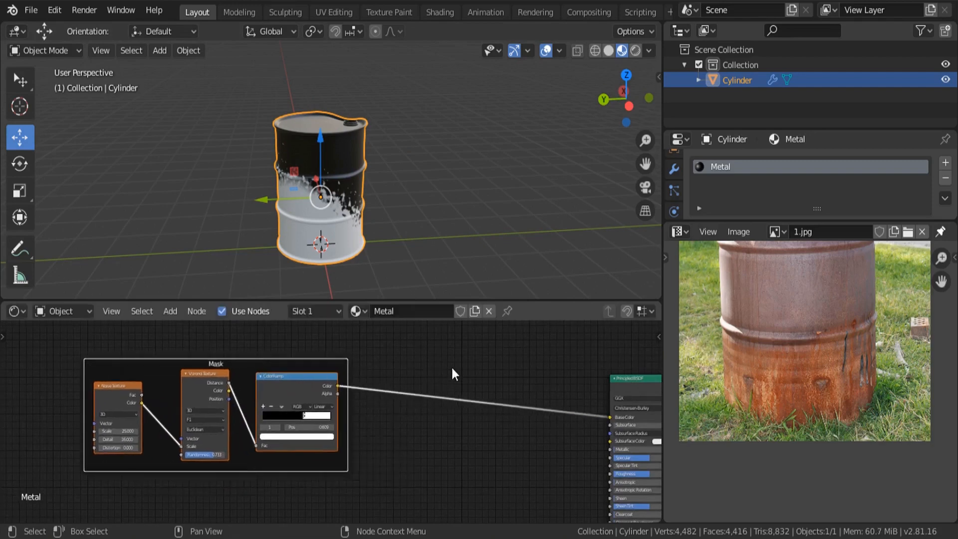
{"action": "key", "text": "shift+a"}
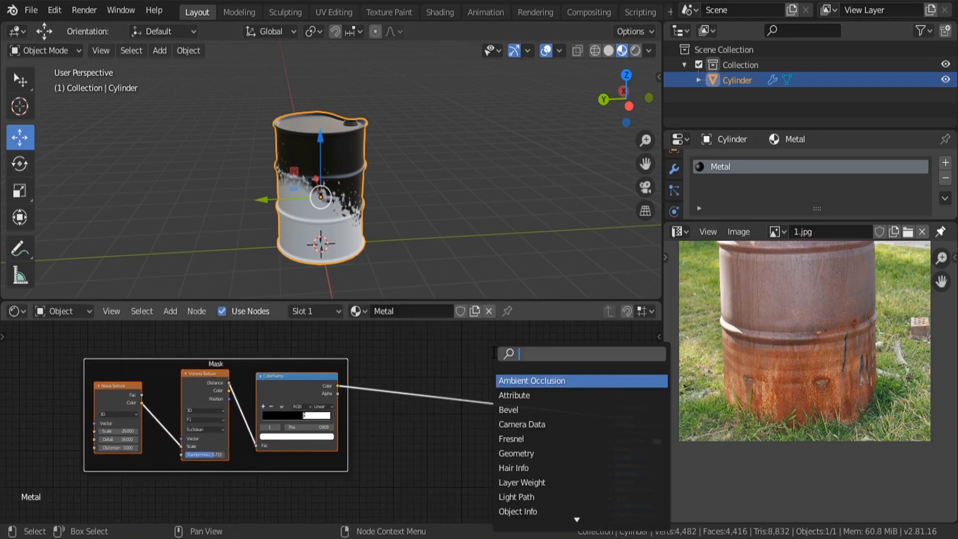
{"action": "type", "text": "mix"}
{"action": "left_click", "coordinate": [513, 395]}
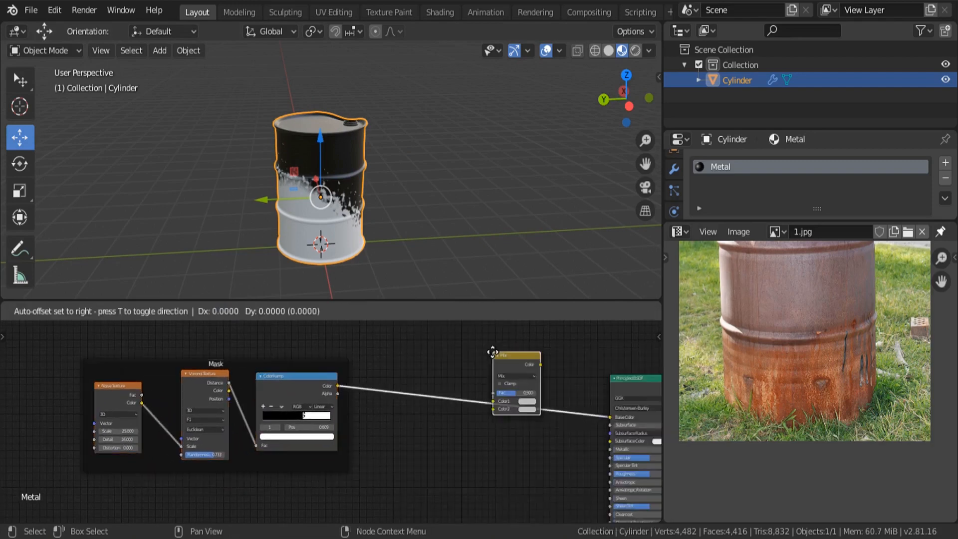
{"action": "left_click", "coordinate": [488, 488]}
{"action": "scroll", "coordinate": [489, 489], "scroll_direction": "up", "scroll_amount": 6}
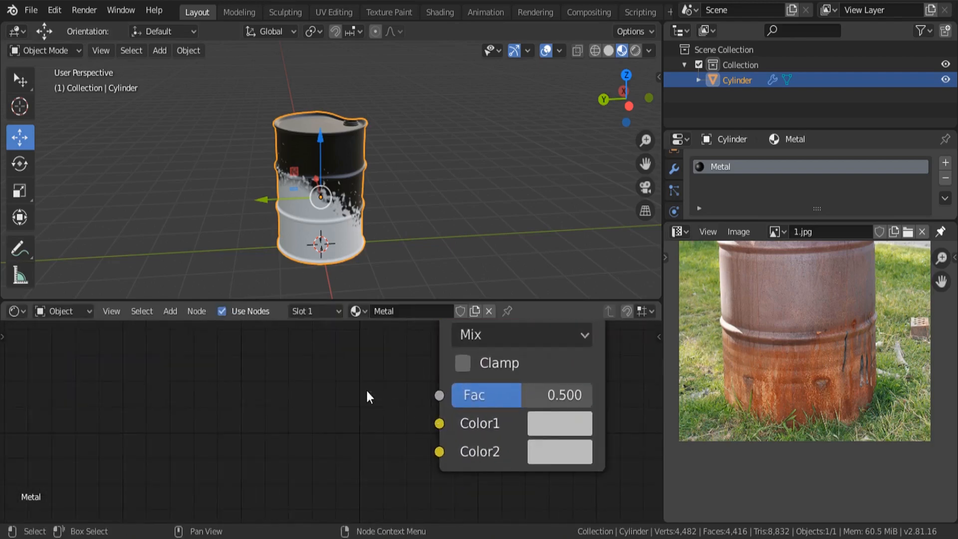
{"action": "left_click_drag", "start_coordinate": [439, 452], "coordinate": [369, 464]}
{"action": "scroll", "coordinate": [426, 391], "scroll_direction": "up", "scroll_amount": 1}
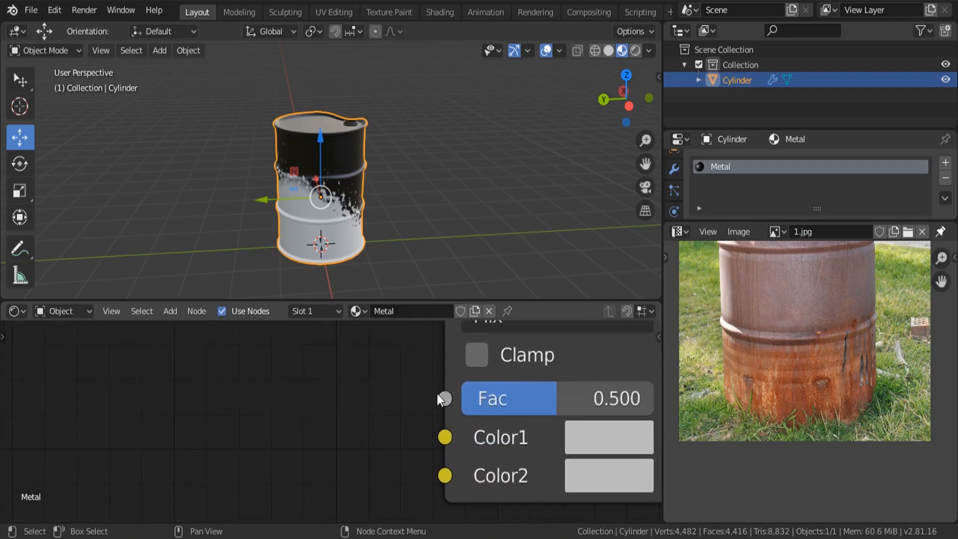
{"action": "left_click_drag", "start_coordinate": [444, 398], "coordinate": [316, 388]}
{"action": "scroll", "coordinate": [381, 428], "scroll_direction": "down", "scroll_amount": 6}
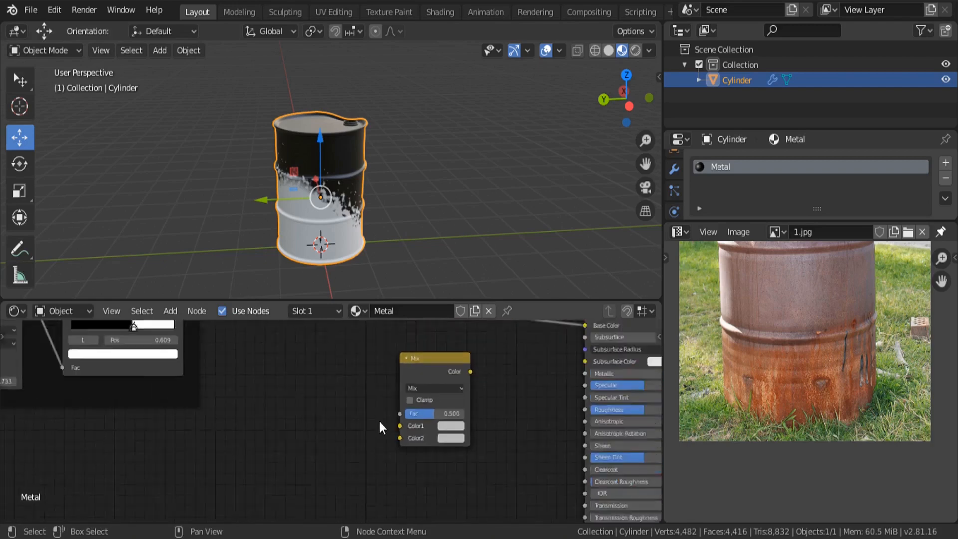
Connect the ColorRamp's color to the Mix node's Fac and the Mix node's output to the Principled BSDF's Base Color.
{"action": "left_click_drag", "start_coordinate": [440, 407], "coordinate": [468, 397]}
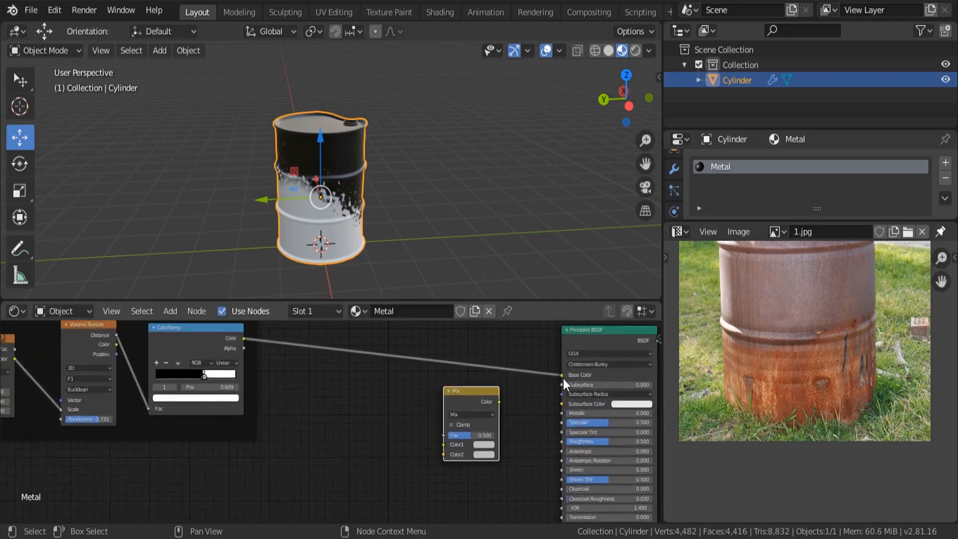
{"action": "left_click_drag", "start_coordinate": [562, 375], "coordinate": [491, 382]}
{"action": "scroll", "coordinate": [491, 369], "scroll_direction": "up", "scroll_amount": 1}
{"action": "scroll", "coordinate": [491, 371], "scroll_direction": "up", "scroll_amount": 1}
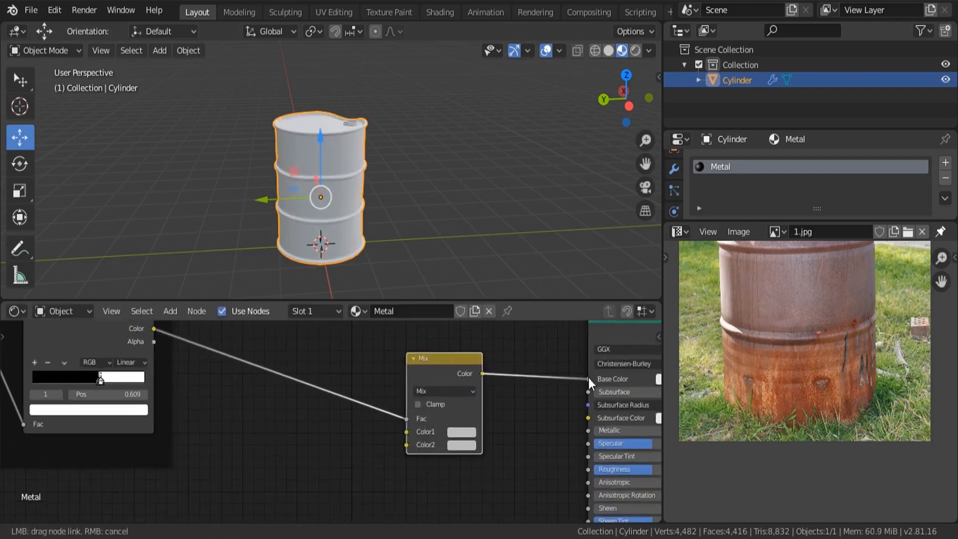
{"action": "left_click_drag", "start_coordinate": [590, 383], "coordinate": [588, 379]}
{"action": "mouse_move", "coordinate": [384, 246]}
{"action": "middle_mouse_down"}
{"action": "mouse_move", "coordinate": [374, 192]}
{"action": "mouse_move", "coordinate": [261, 231]}
{"action": "mouse_move", "coordinate": [369, 172]}
{"action": "middle_mouse_up"}
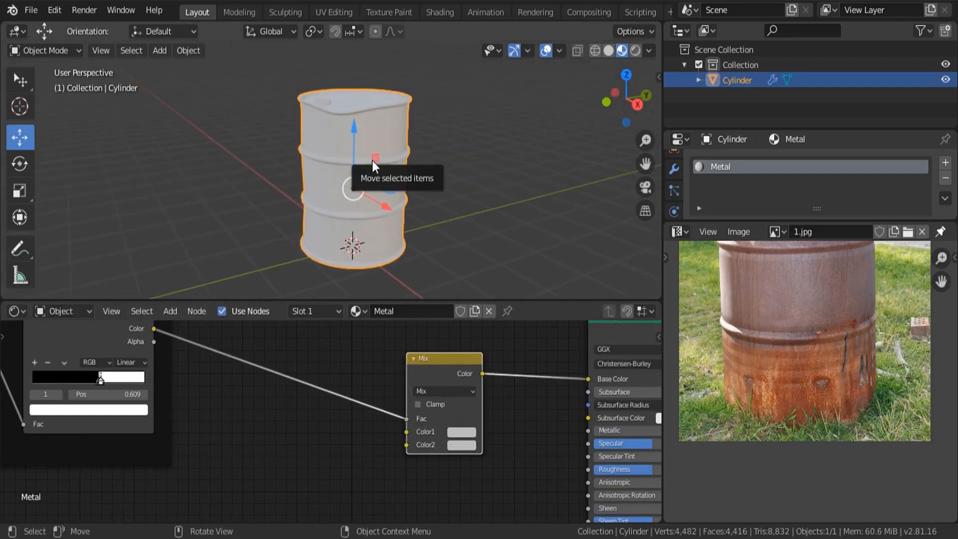
Set the Mix node's Color1 to bright red and Color2 to green.
{"action": "scroll", "coordinate": [461, 445], "scroll_direction": "up", "scroll_amount": 3}
{"action": "scroll", "coordinate": [453, 442], "scroll_direction": "up", "scroll_amount": 1}
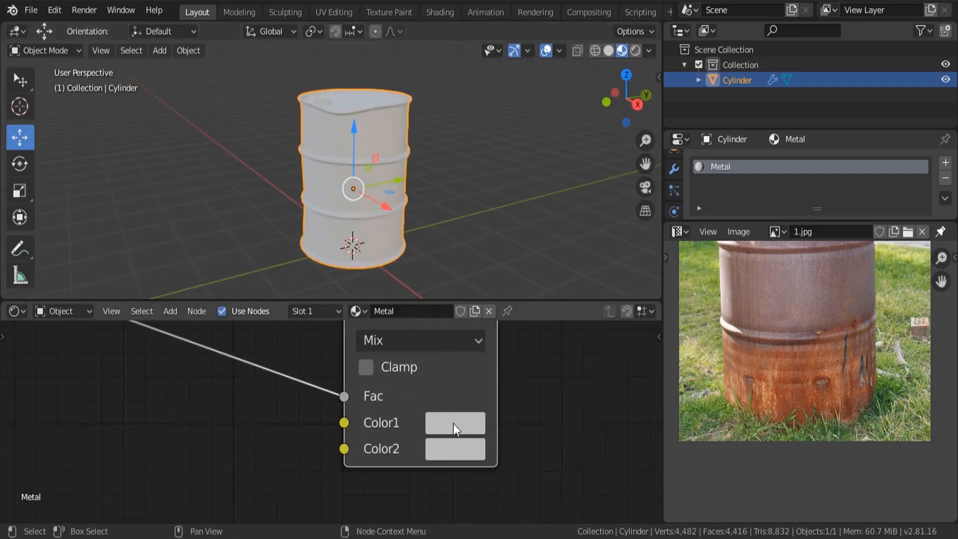
{"action": "left_click", "coordinate": [474, 431]}
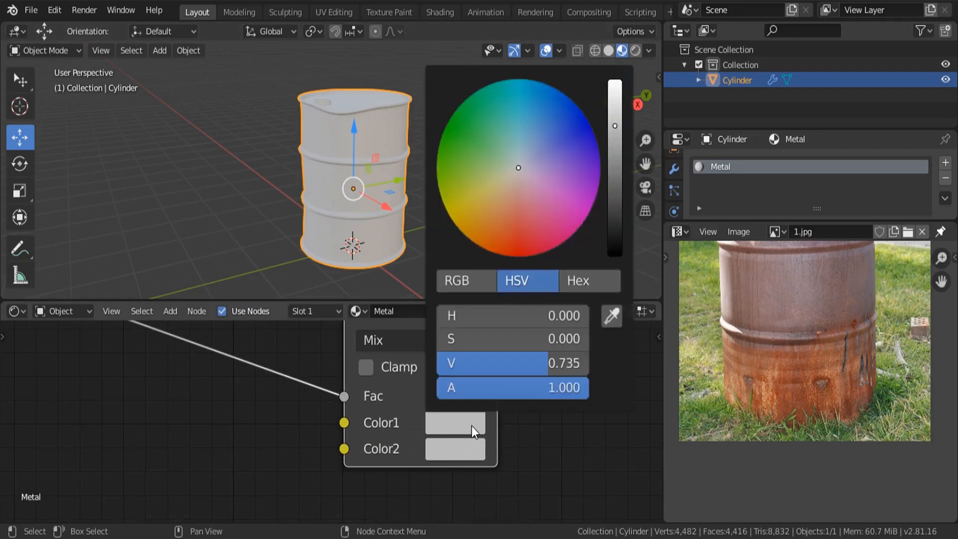
{"action": "left_click_drag", "start_coordinate": [516, 214], "coordinate": [519, 267]}
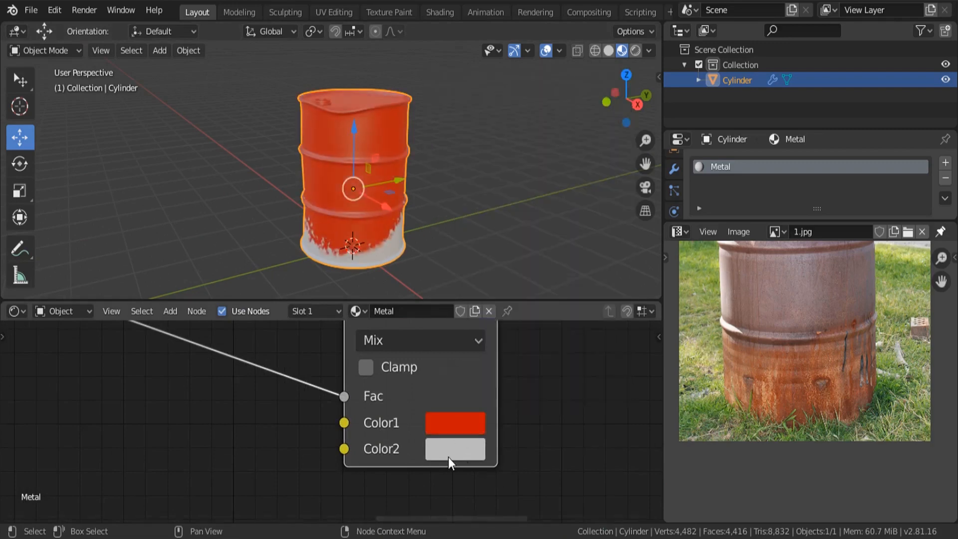
{"action": "left_click", "coordinate": [450, 451]}
{"action": "left_click_drag", "start_coordinate": [502, 201], "coordinate": [444, 160]}
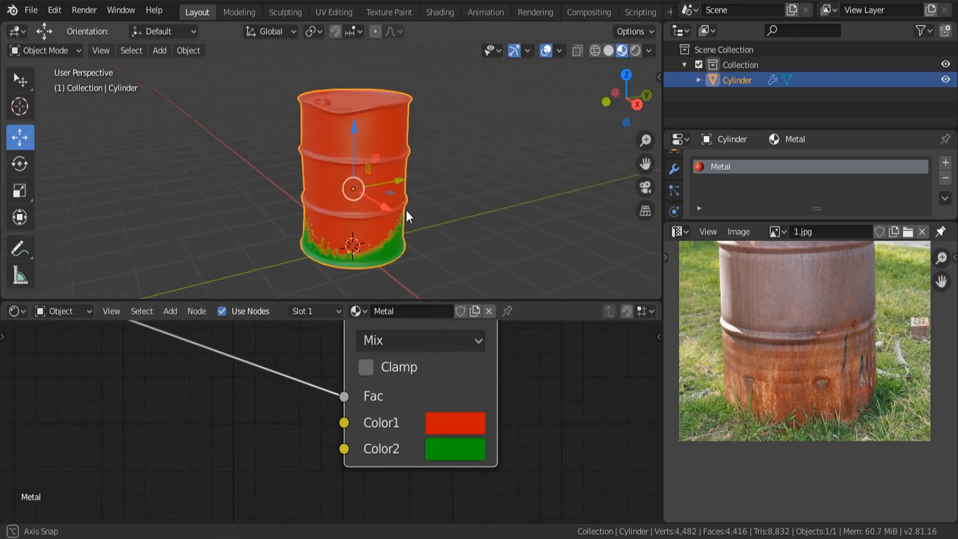
Examine how the red and green areas spread over the barrel and compare them with the ColorRamp's black and white split.
{"action": "middle_click_drag", "start_coordinate": [406, 213], "coordinate": [453, 212]}
{"action": "scroll", "coordinate": [470, 458], "scroll_direction": "down", "scroll_amount": 2}
{"action": "middle_click_drag", "start_coordinate": [435, 406], "coordinate": [439, 427]}
{"action": "scroll", "coordinate": [300, 172], "scroll_direction": "up", "scroll_amount": 2}
{"action": "scroll", "coordinate": [392, 377], "scroll_direction": "down", "scroll_amount": 2}
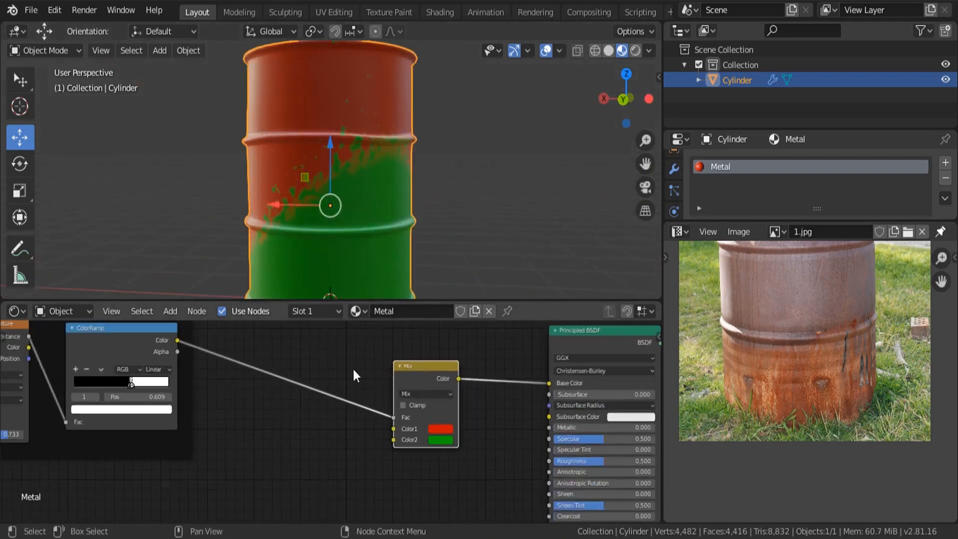
{"action": "middle_click_drag", "start_coordinate": [345, 382], "coordinate": [373, 390]}
{"action": "scroll", "coordinate": [198, 370], "scroll_direction": "up", "scroll_amount": 3}
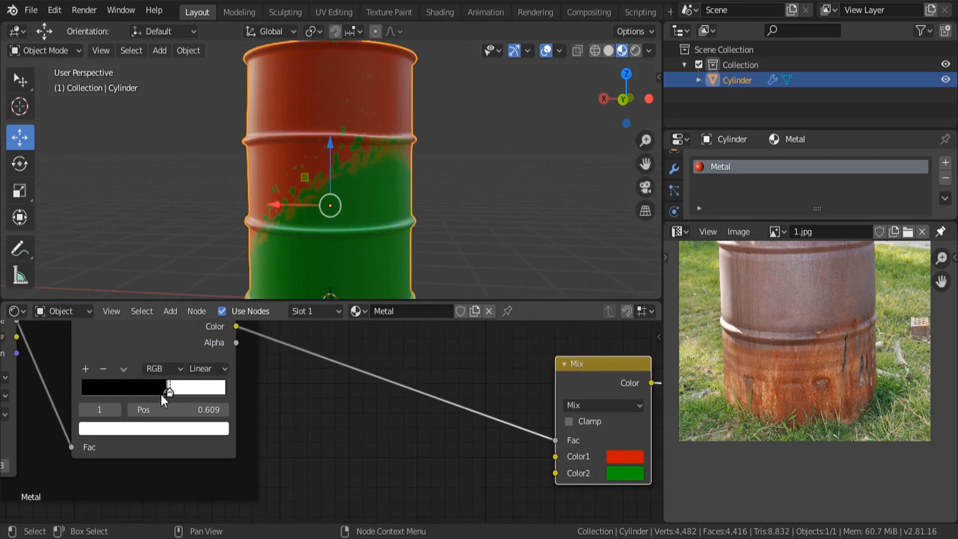
{"action": "scroll", "coordinate": [250, 420], "scroll_direction": "down", "scroll_amount": 3}
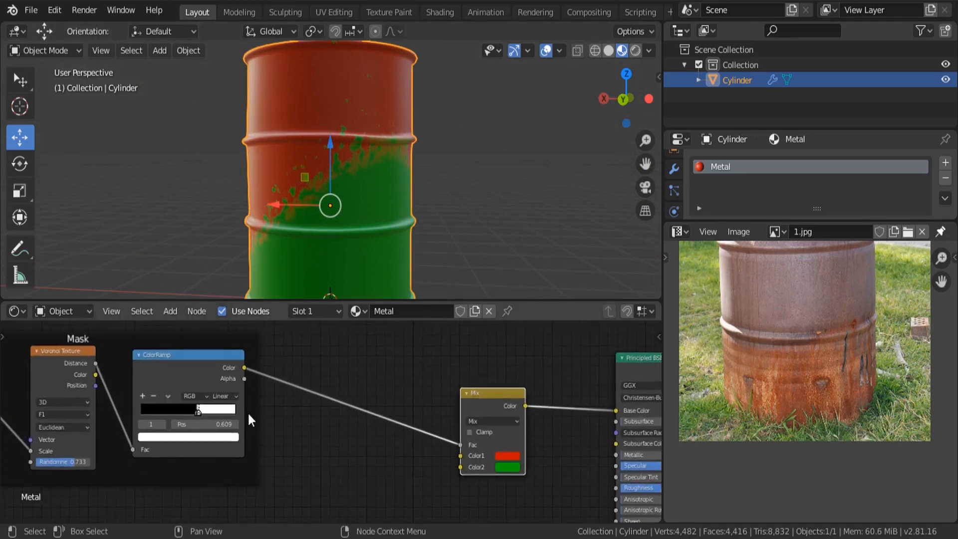
Preview the ColorRamp's black-and-white mask directly on the barrel, and switch the preview back to the Principled BSDF.
{"action": "left_click", "coordinate": [196, 375], "text": "ctrl+shift"}
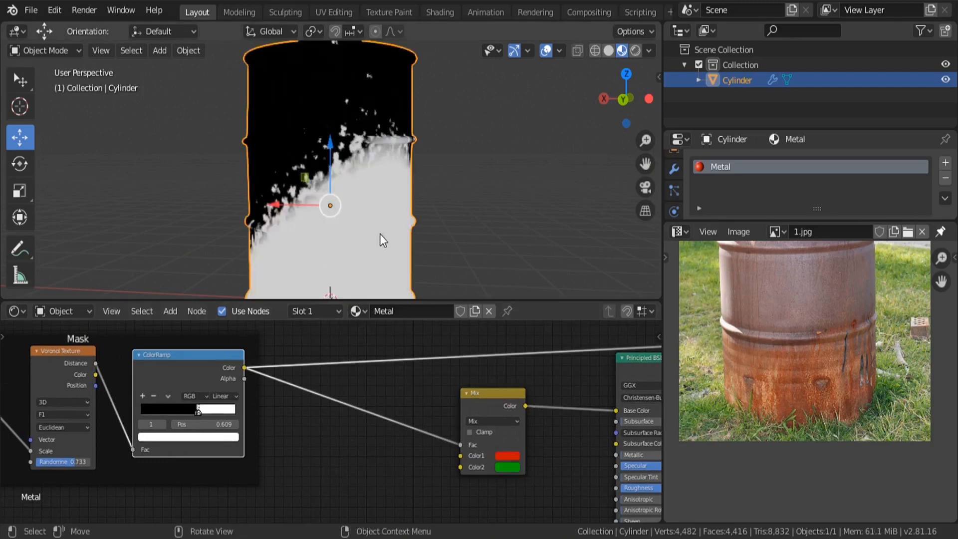
{"action": "middle_click_drag", "start_coordinate": [383, 240], "coordinate": [386, 156]}
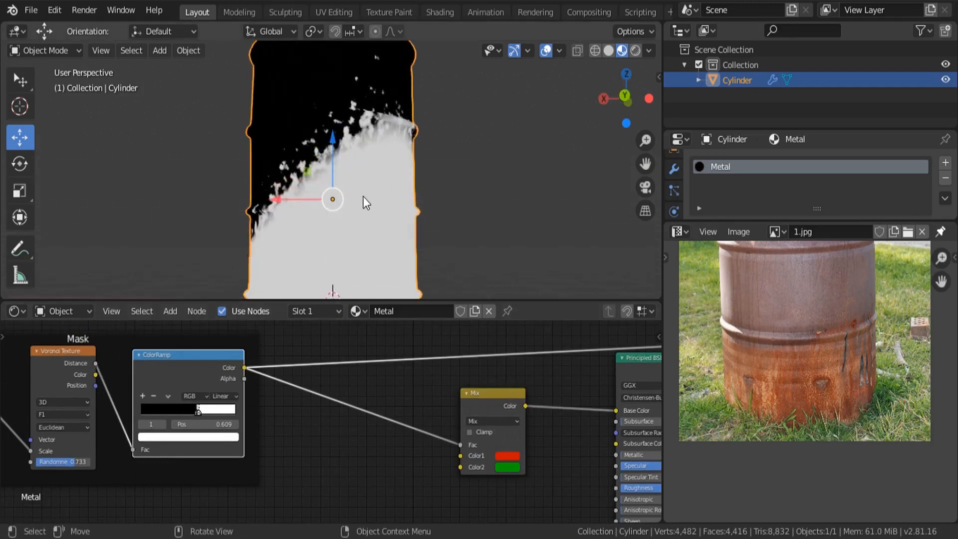
{"action": "scroll", "coordinate": [455, 397], "scroll_direction": "down", "scroll_amount": 1}
{"action": "left_click", "coordinate": [567, 367], "text": "ctrl+shift"}
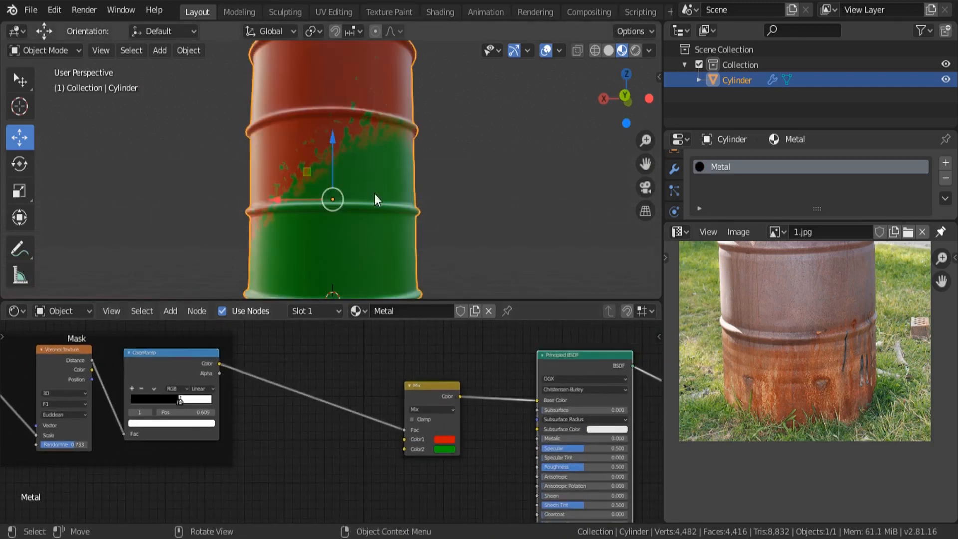
{"action": "scroll", "coordinate": [440, 454], "scroll_direction": "up", "scroll_amount": 4}
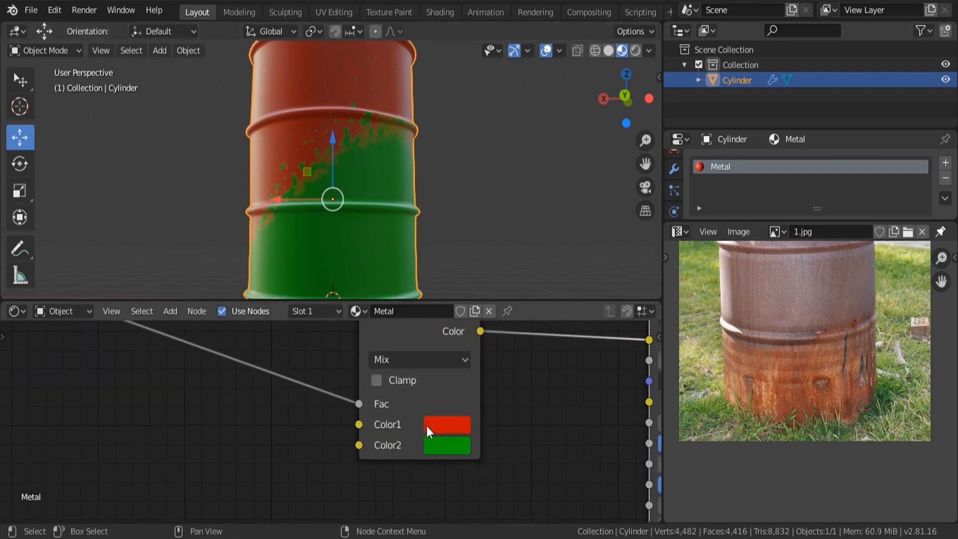
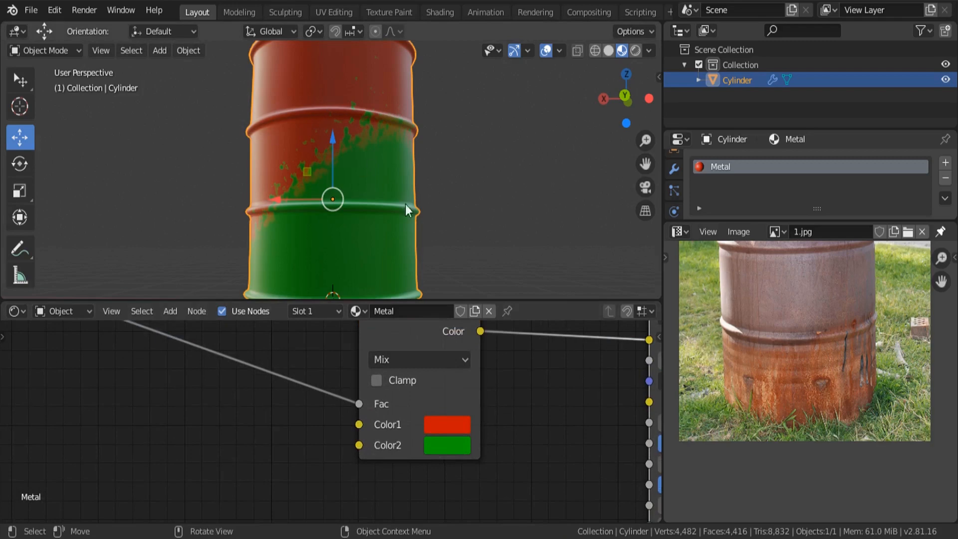
Move the Mask frame closer to the Mix node and maximize the node editor.
{"action": "scroll", "coordinate": [503, 399], "scroll_direction": "down", "scroll_amount": 2}
{"action": "scroll", "coordinate": [352, 426], "scroll_direction": "up", "scroll_amount": 3}
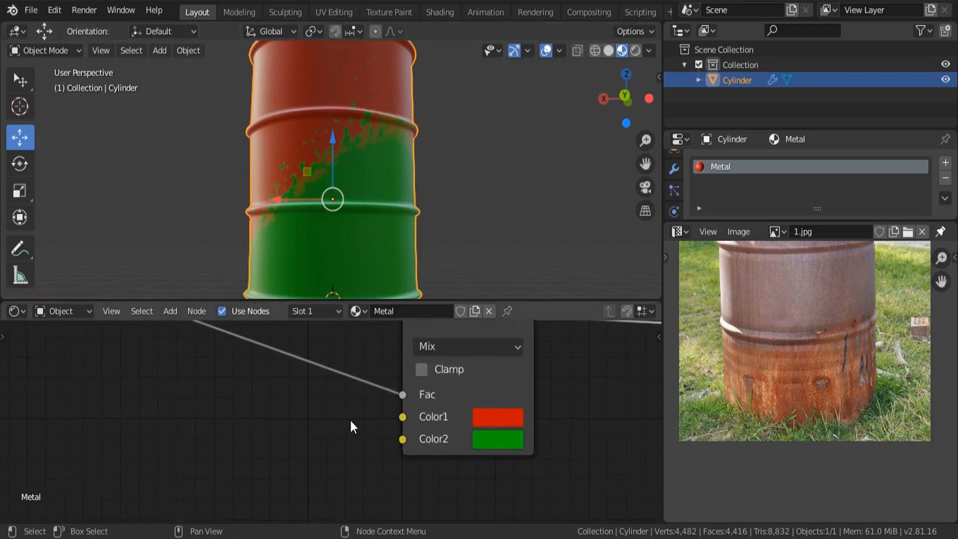
{"action": "left_click_drag", "start_coordinate": [385, 426], "coordinate": [298, 471]}
{"action": "middle_click_drag", "start_coordinate": [268, 143], "coordinate": [344, 184]}
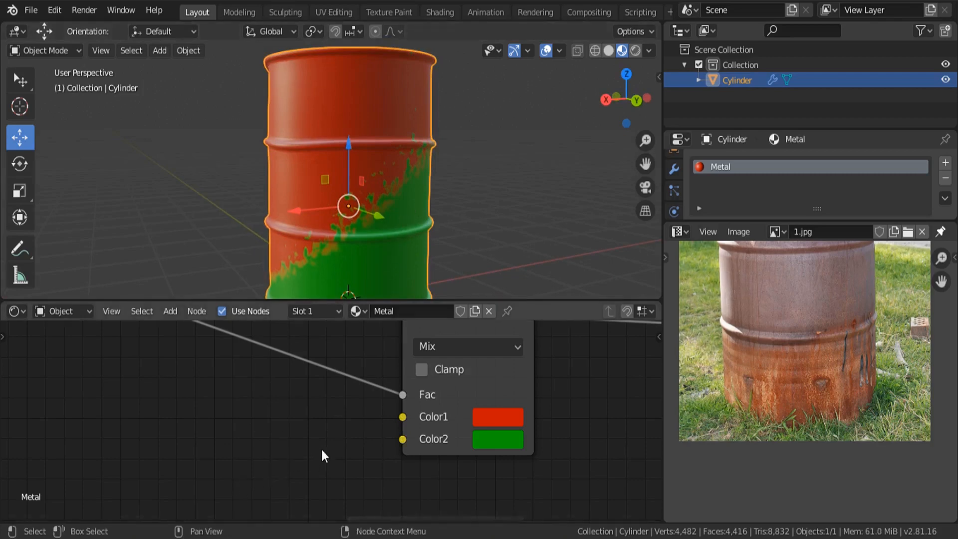
{"action": "scroll", "coordinate": [352, 407], "scroll_direction": "down", "scroll_amount": 5}
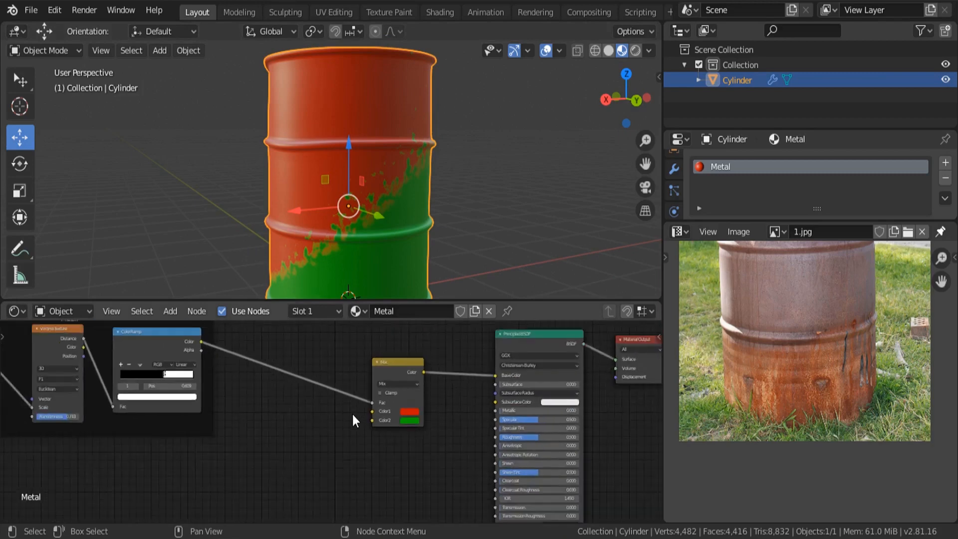
{"action": "middle_click_drag", "start_coordinate": [298, 410], "coordinate": [409, 423]}
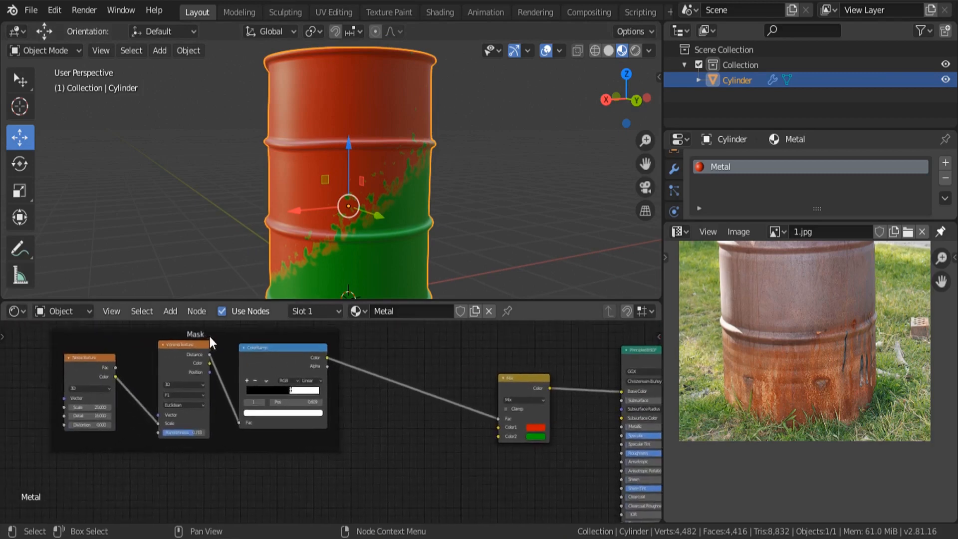
{"action": "left_click_drag", "start_coordinate": [210, 341], "coordinate": [379, 346]}
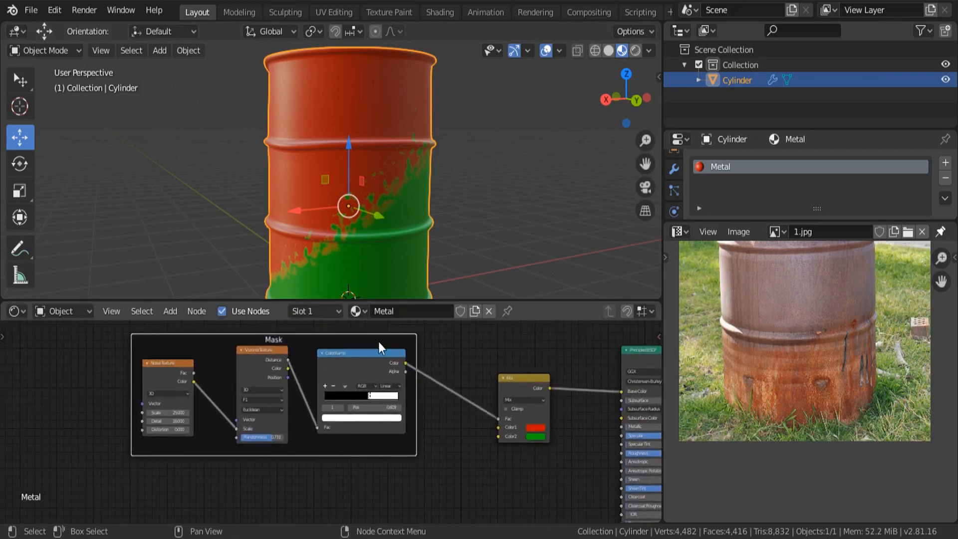
{"action": "key", "text": "ctrl+space"}
Stack the node frames beneath the Mask frame, with the Metal frame directly under it and the Rust frame below Metal.
{"action": "scroll", "coordinate": [521, 250], "scroll_direction": "down", "scroll_amount": 6}
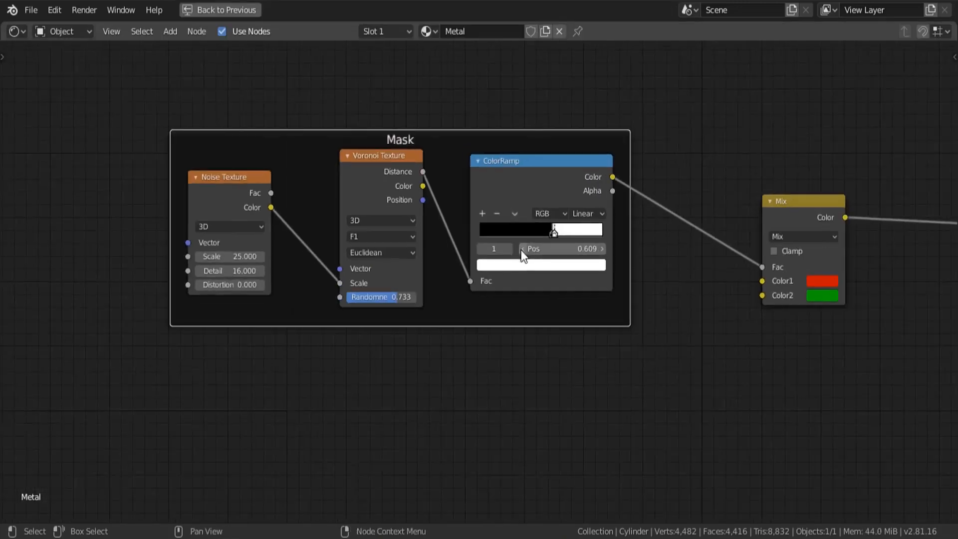
{"action": "left_click_drag", "start_coordinate": [515, 407], "coordinate": [433, 405]}
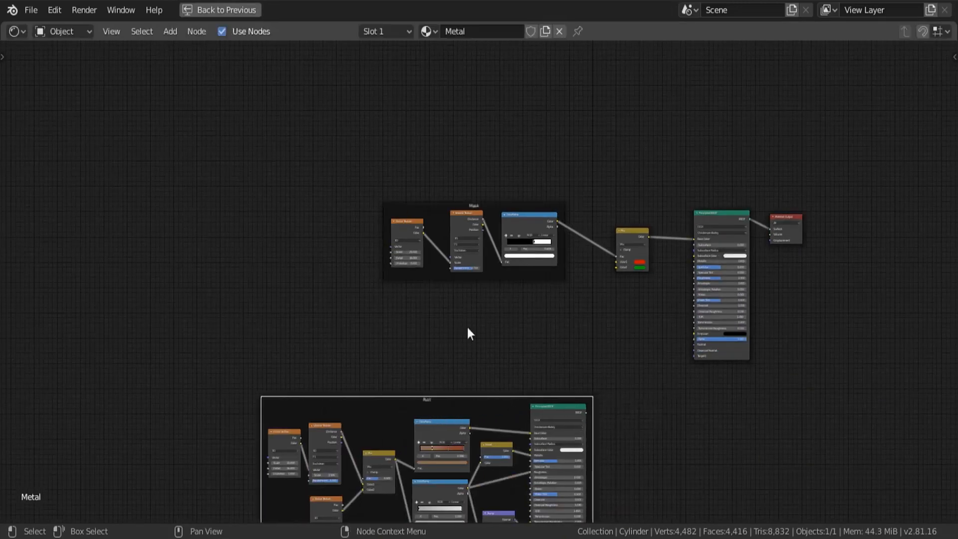
{"action": "scroll", "coordinate": [496, 260], "scroll_direction": "down", "scroll_amount": 6}
{"action": "middle_click_drag", "start_coordinate": [482, 379], "coordinate": [508, 263]}
{"action": "left_click_drag", "start_coordinate": [433, 383], "coordinate": [308, 113]}
{"action": "middle_click_drag", "start_coordinate": [341, 153], "coordinate": [286, 244]}
{"action": "left_click_drag", "start_coordinate": [420, 352], "coordinate": [416, 409]}
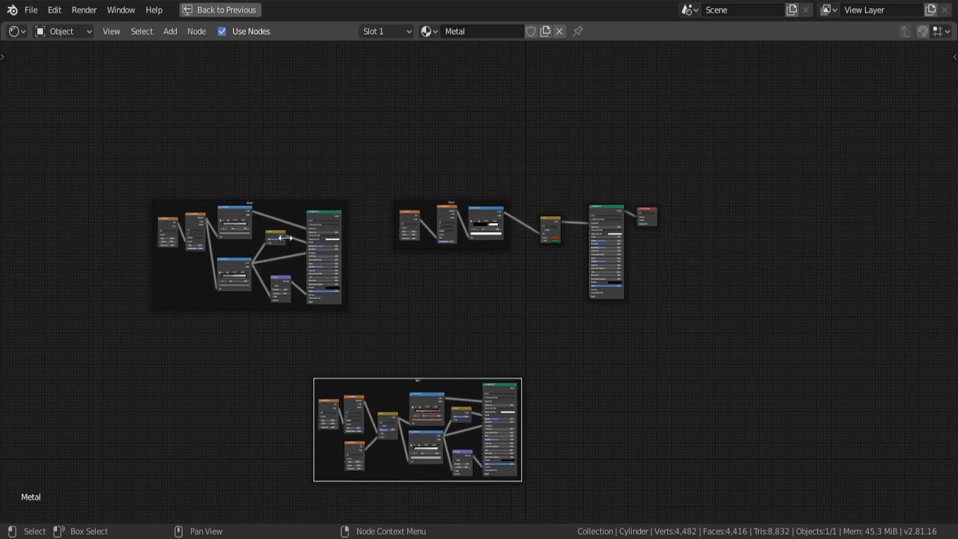
{"action": "left_click_drag", "start_coordinate": [269, 220], "coordinate": [492, 312]}
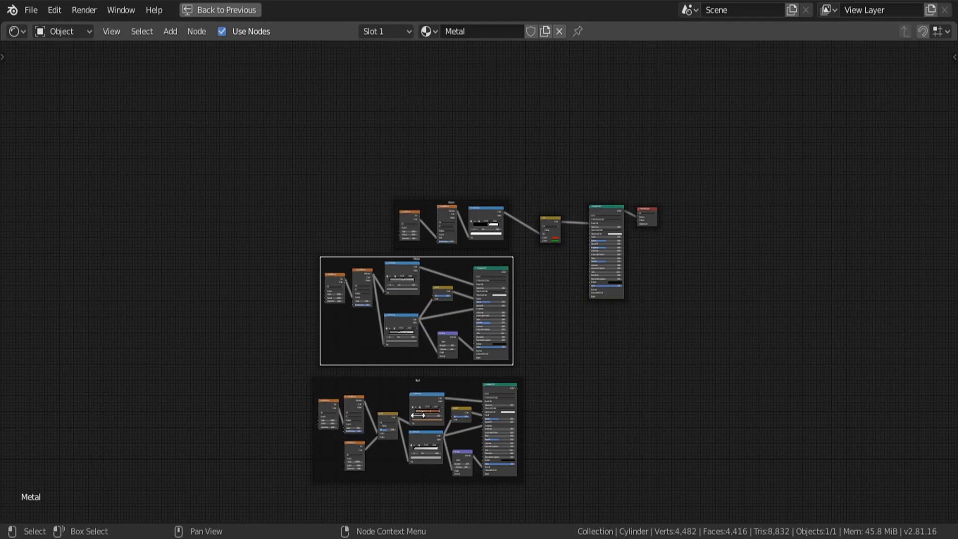
Connect the Color output of the Metal frame's upper ColorRamp to the Mix node's Color1.
{"action": "scroll", "coordinate": [414, 415], "scroll_direction": "up", "scroll_amount": 3}
{"action": "scroll", "coordinate": [423, 357], "scroll_direction": "up", "scroll_amount": 2}
{"action": "middle_click_drag", "start_coordinate": [504, 98], "coordinate": [406, 223]}
{"action": "scroll", "coordinate": [406, 222], "scroll_direction": "up", "scroll_amount": 2}
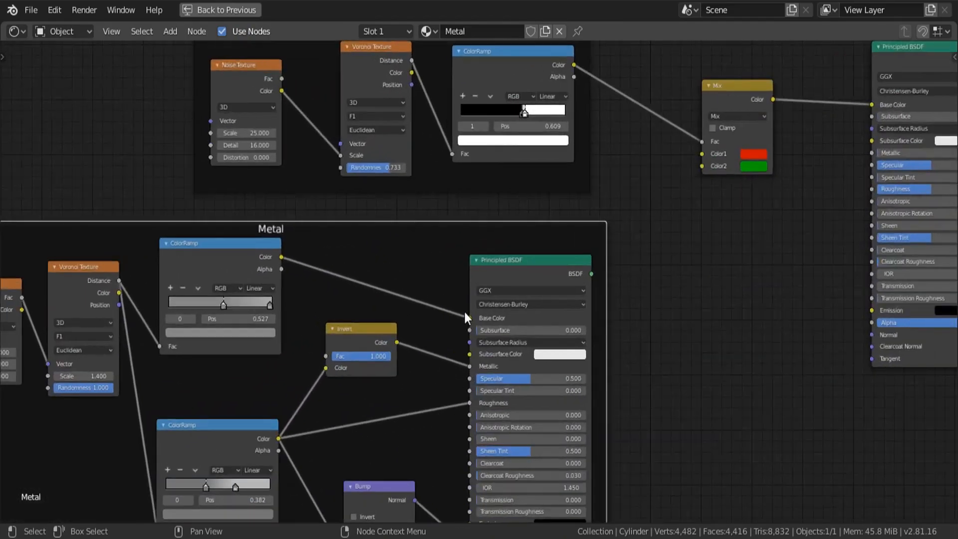
{"action": "scroll", "coordinate": [465, 313], "scroll_direction": "up", "scroll_amount": 2}
{"action": "middle_click_drag", "start_coordinate": [442, 313], "coordinate": [416, 365]}
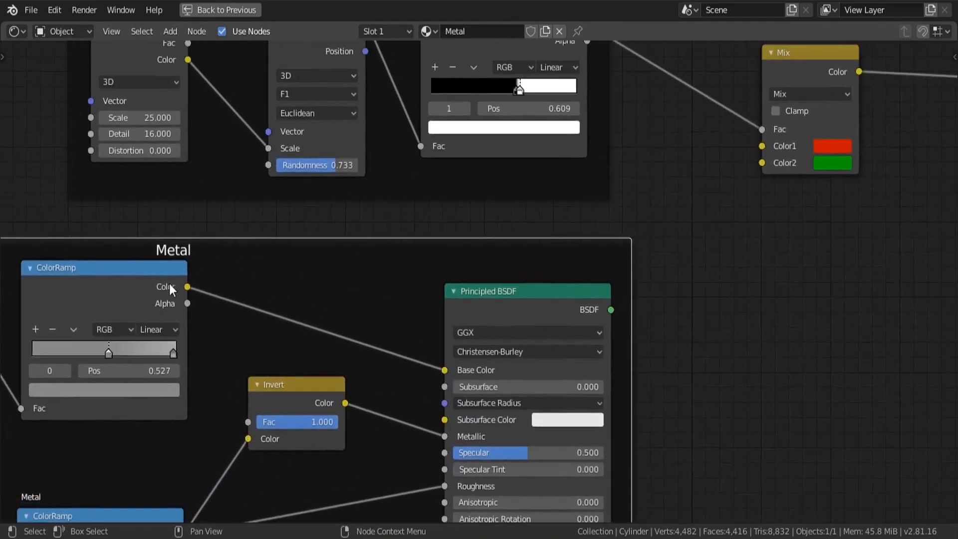
{"action": "left_click_drag", "start_coordinate": [191, 287], "coordinate": [762, 147]}
Connect the Color output of the Rust frame's brown ColorRamp to the Mix node's Color2.
{"action": "scroll", "coordinate": [762, 147], "scroll_direction": "down", "scroll_amount": 5}
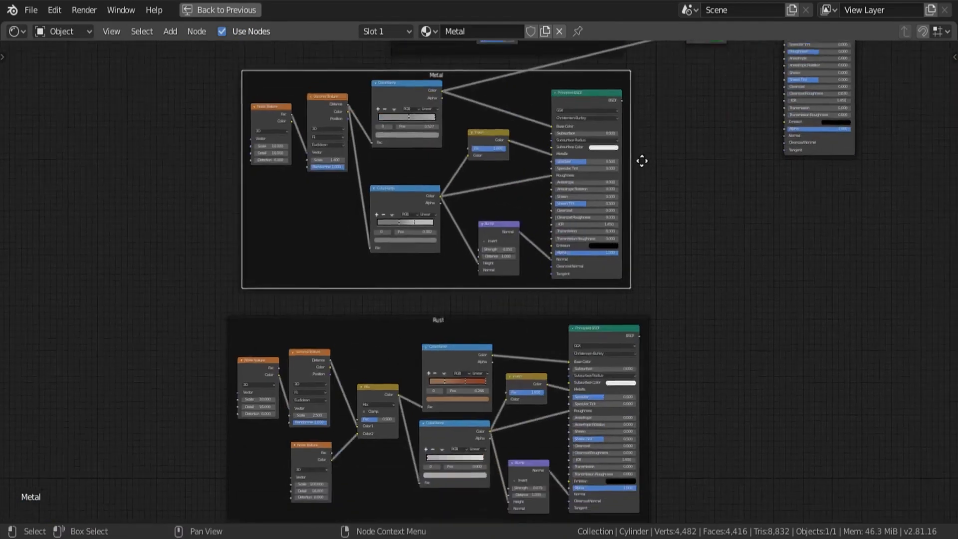
{"action": "scroll", "coordinate": [579, 281], "scroll_direction": "up", "scroll_amount": 2}
{"action": "middle_click_drag", "start_coordinate": [568, 272], "coordinate": [499, 359]}
{"action": "scroll", "coordinate": [508, 346], "scroll_direction": "down", "scroll_amount": 4}
{"action": "left_click_drag", "start_coordinate": [415, 453], "coordinate": [597, 163]}
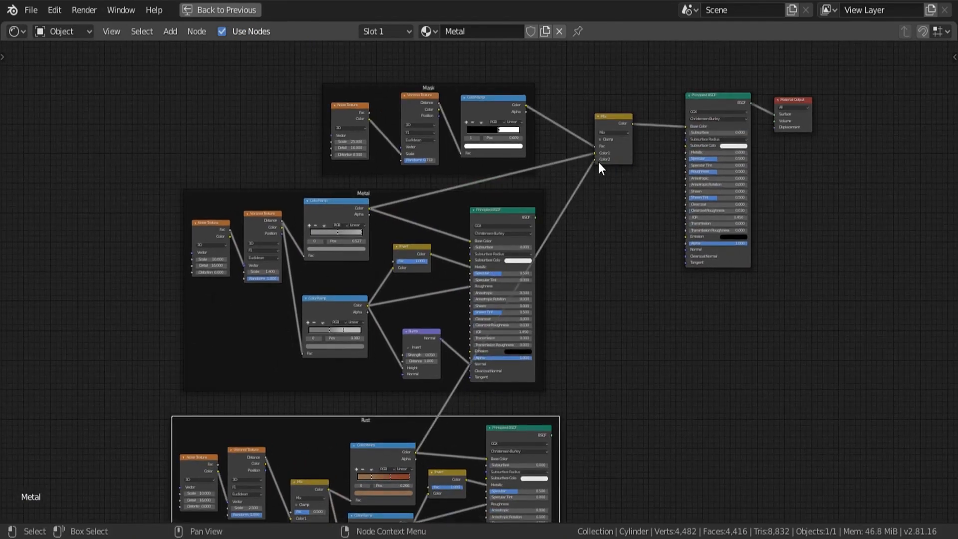
Duplicate the Mix node, place the copy directly below it, and connect the Mask ColorRamp's Color to the copy's Fac.
{"action": "scroll", "coordinate": [598, 162], "scroll_direction": "up", "scroll_amount": 2}
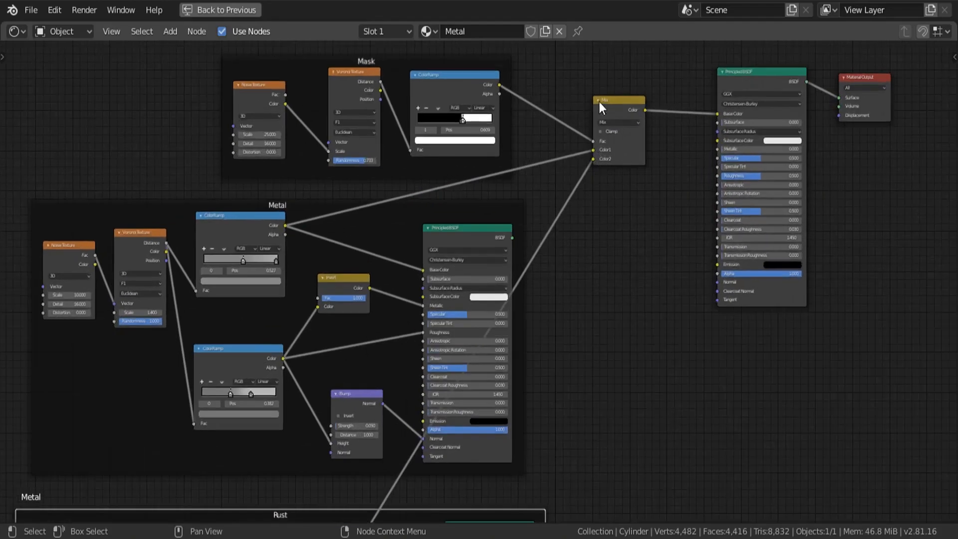
{"action": "left_click", "coordinate": [609, 101]}
{"action": "key", "text": "shift+d"}
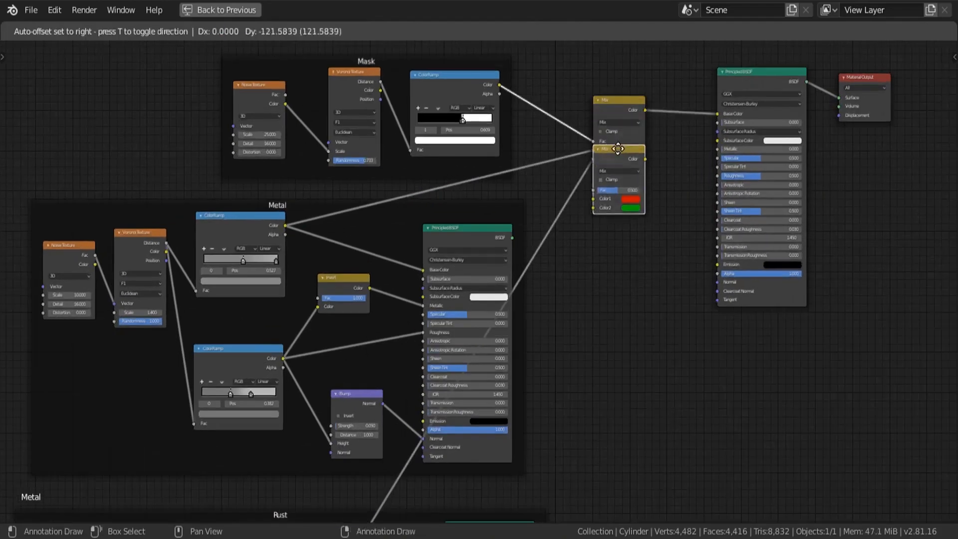
{"action": "left_click", "coordinate": [618, 174]}
{"action": "scroll", "coordinate": [494, 105], "scroll_direction": "up", "scroll_amount": 2}
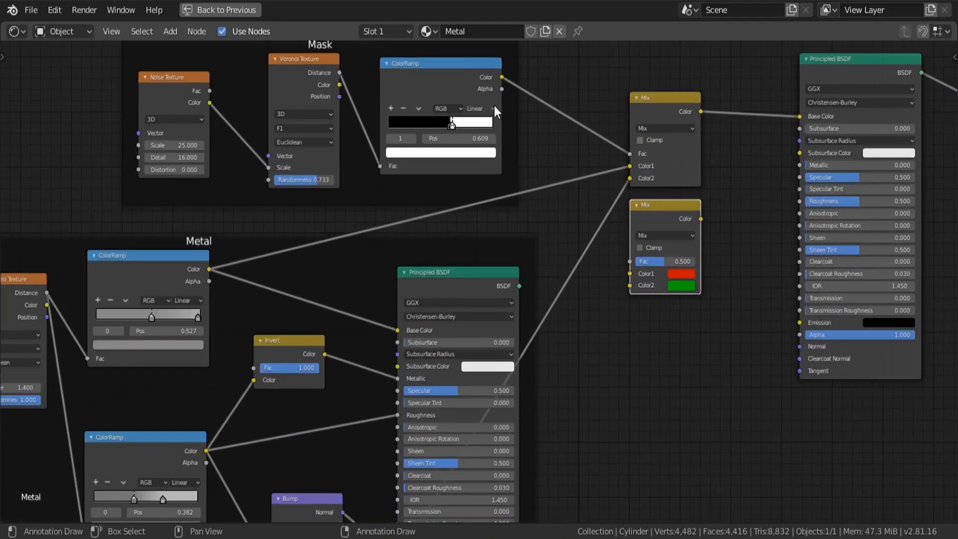
{"action": "left_click_drag", "start_coordinate": [502, 78], "coordinate": [629, 261]}
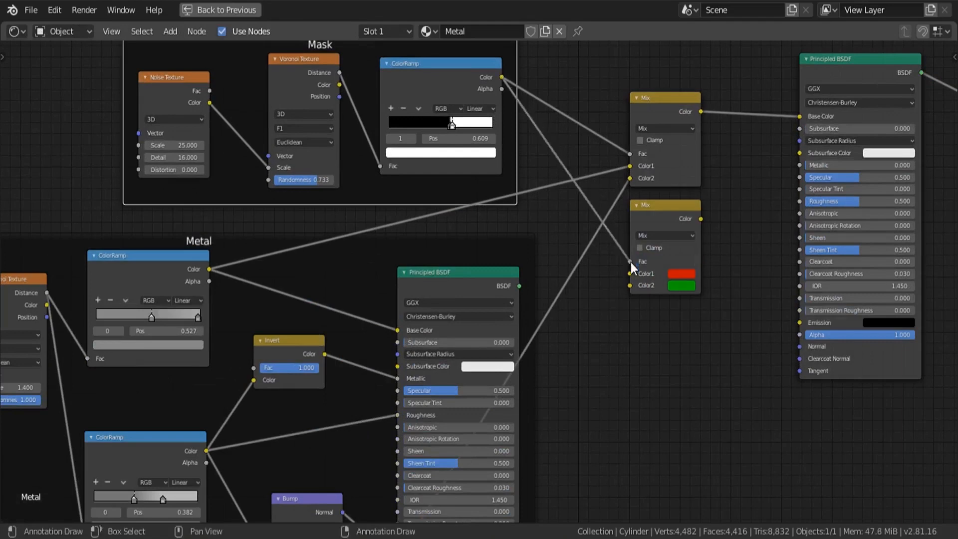
Connect the Color output of the Metal frame's Invert node to the second Mix node's Color1.
{"action": "scroll", "coordinate": [744, 208], "scroll_direction": "down", "scroll_amount": 2}
{"action": "mouse_move", "coordinate": [609, 305]}
{"action": "middle_mouse_down"}
{"action": "mouse_move", "coordinate": [609, 166]}
{"action": "mouse_move", "coordinate": [608, 307]}
{"action": "middle_mouse_up"}
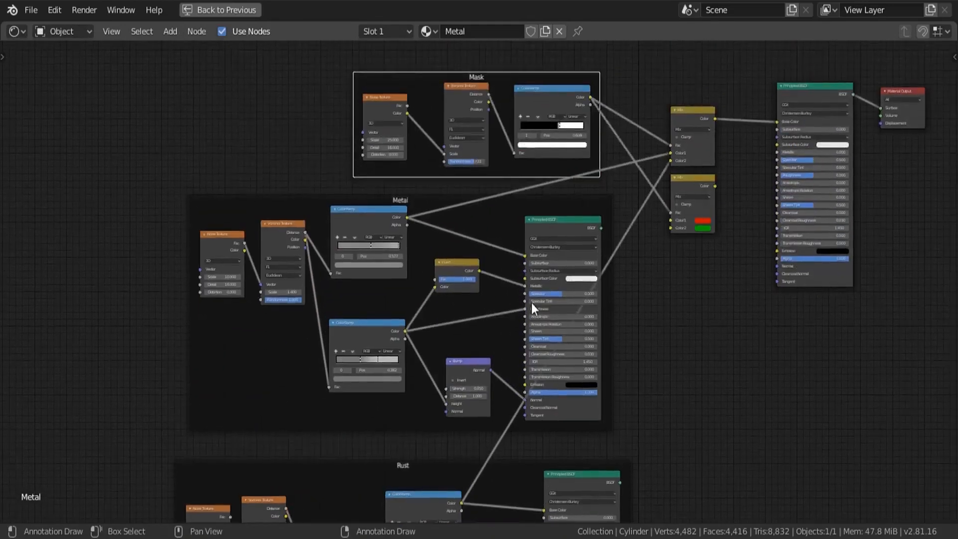
{"action": "scroll", "coordinate": [520, 291], "scroll_direction": "up", "scroll_amount": 2}
{"action": "left_click_drag", "start_coordinate": [426, 258], "coordinate": [728, 196]}
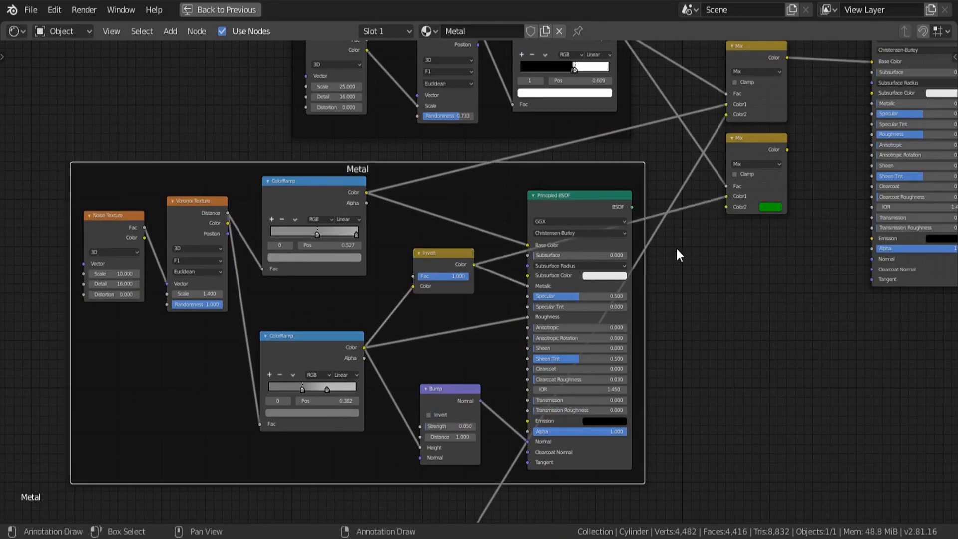
Connect the Color output of the Rust frame's Invert node to the second Mix node's Color2.
{"action": "scroll", "coordinate": [676, 248], "scroll_direction": "down", "scroll_amount": 5}
{"action": "middle_click_drag", "start_coordinate": [661, 292], "coordinate": [643, 152]}
{"action": "scroll", "coordinate": [553, 346], "scroll_direction": "up", "scroll_amount": 3}
{"action": "middle_click_drag", "start_coordinate": [551, 349], "coordinate": [535, 444]}
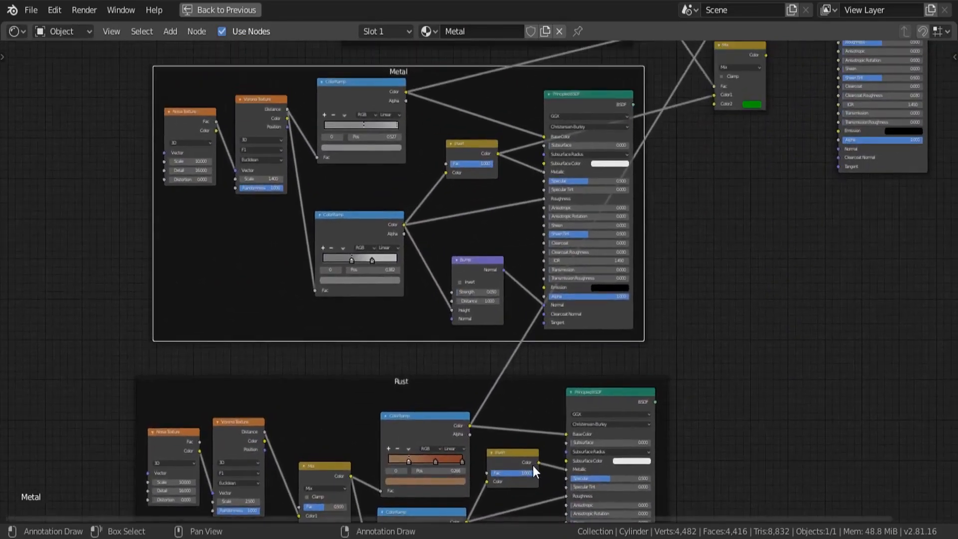
{"action": "left_click_drag", "start_coordinate": [533, 465], "coordinate": [714, 104]}
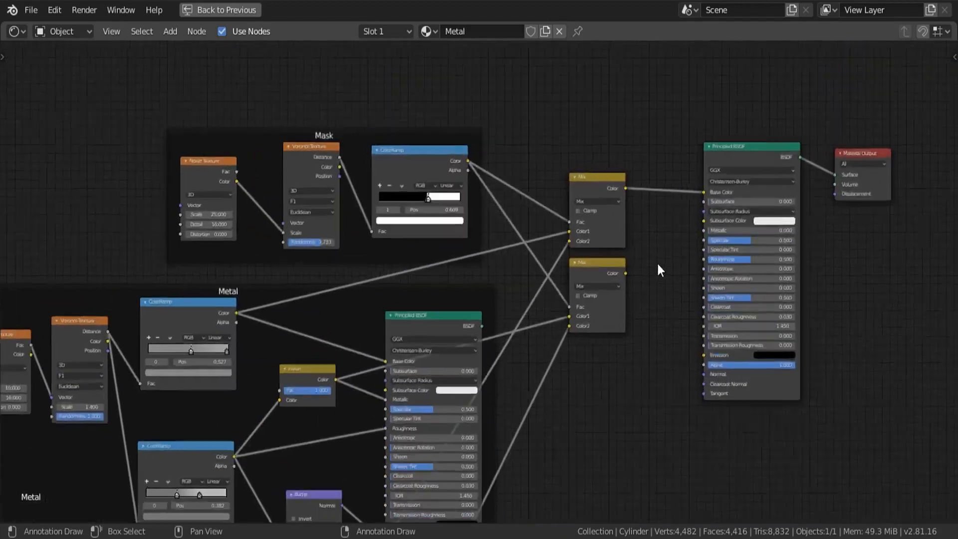
Connect the second Mix node's Color output to the Metallic input of the final Principled BSDF.
{"action": "scroll", "coordinate": [656, 262], "scroll_direction": "up", "scroll_amount": 2}
{"action": "left_click_drag", "start_coordinate": [620, 277], "coordinate": [681, 242]}
{"action": "left_click_drag", "start_coordinate": [723, 220], "coordinate": [721, 219]}
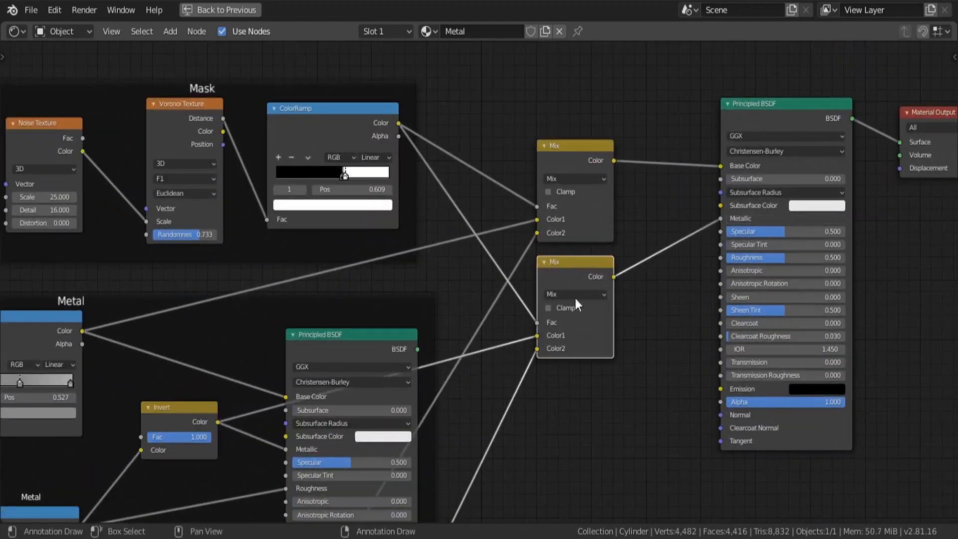
Duplicate the second Mix node below itself and connect the Metal frame's lower ColorRamp Color to the copy's Color1.
{"action": "key", "text": "shift+d"}
{"action": "left_click", "coordinate": [576, 395]}
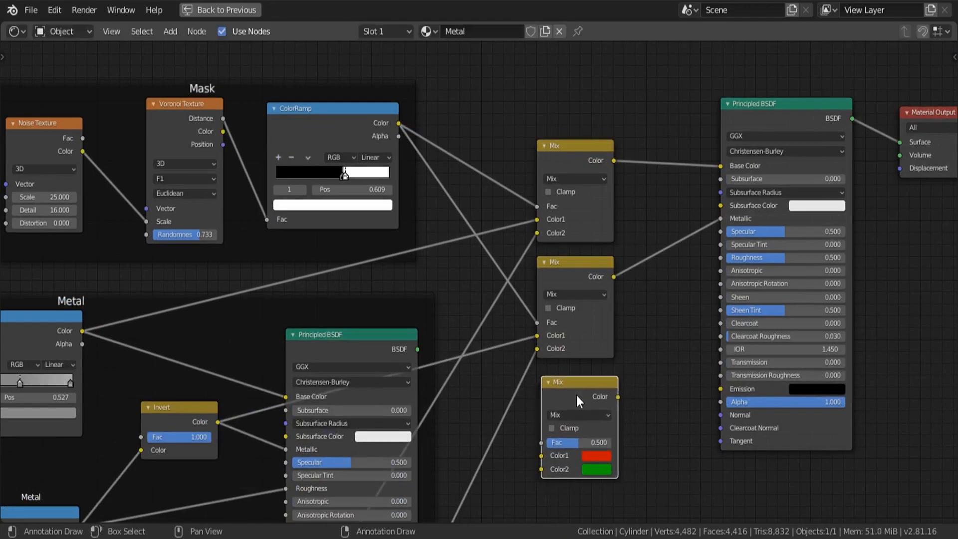
{"action": "scroll", "coordinate": [611, 312], "scroll_direction": "down", "scroll_amount": 5}
{"action": "middle_click_drag", "start_coordinate": [513, 414], "coordinate": [579, 308]}
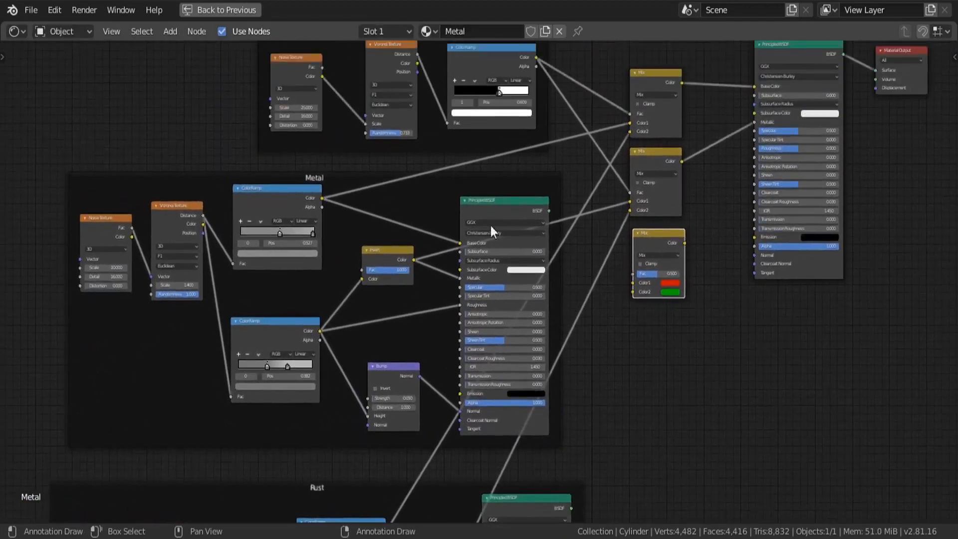
{"action": "scroll", "coordinate": [490, 226], "scroll_direction": "down", "scroll_amount": 2}
{"action": "mouse_move", "coordinate": [364, 190]}
{"action": "left_mouse_down"}
{"action": "mouse_move", "coordinate": [364, 172]}
{"action": "mouse_move", "coordinate": [364, 198]}
{"action": "left_mouse_up"}
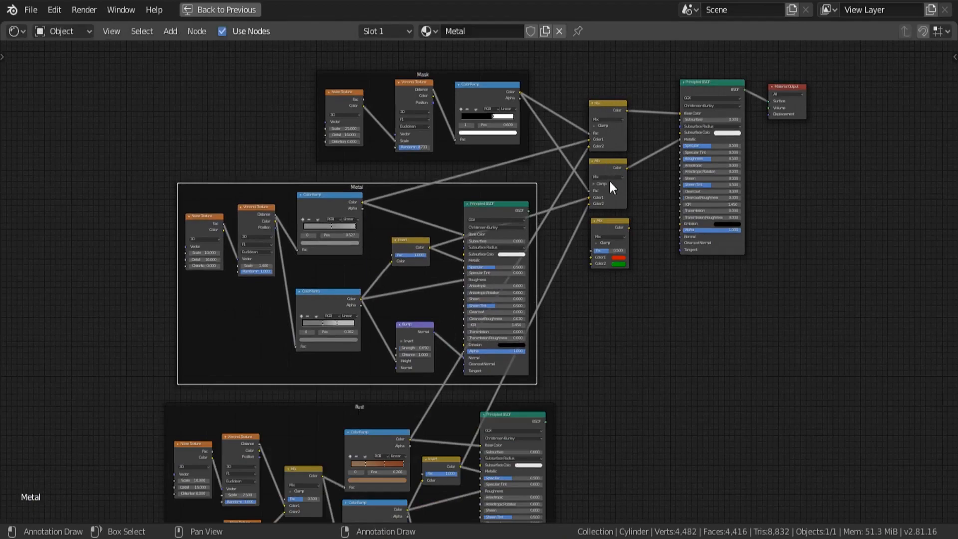
{"action": "scroll", "coordinate": [600, 151], "scroll_direction": "up", "scroll_amount": 2}
{"action": "middle_click_drag", "start_coordinate": [530, 154], "coordinate": [540, 199]}
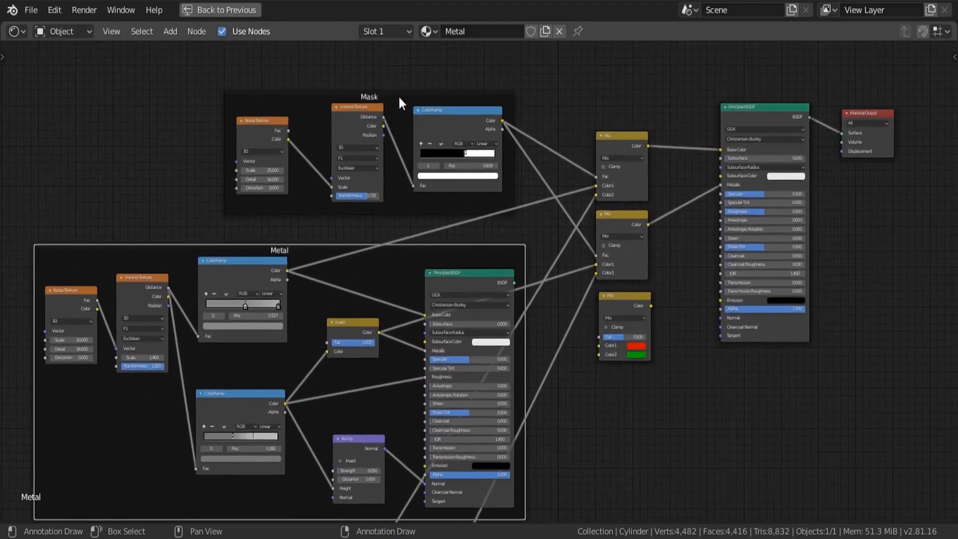
{"action": "middle_click_drag", "start_coordinate": [550, 398], "coordinate": [606, 301]}
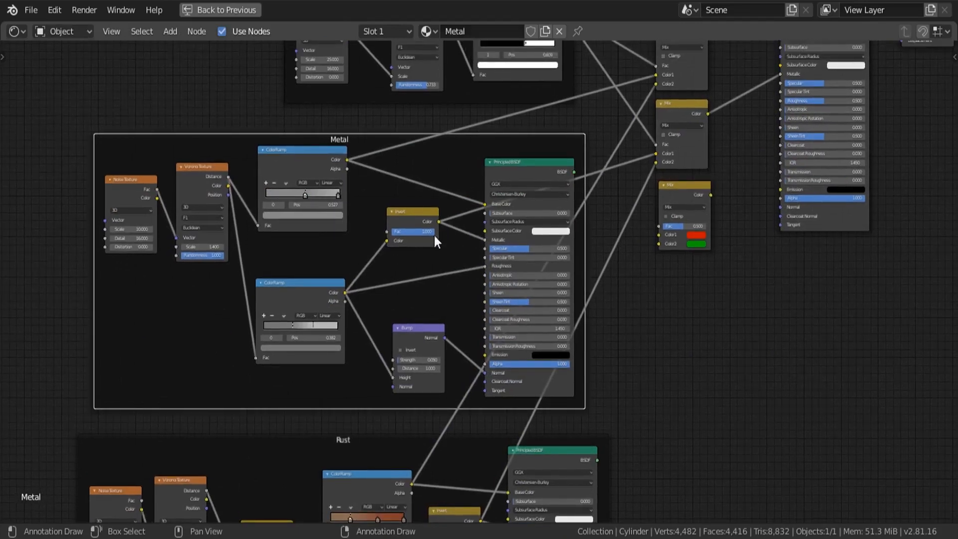
{"action": "scroll", "coordinate": [424, 225], "scroll_direction": "up", "scroll_amount": 2}
{"action": "left_click_drag", "start_coordinate": [411, 211], "coordinate": [415, 212]}
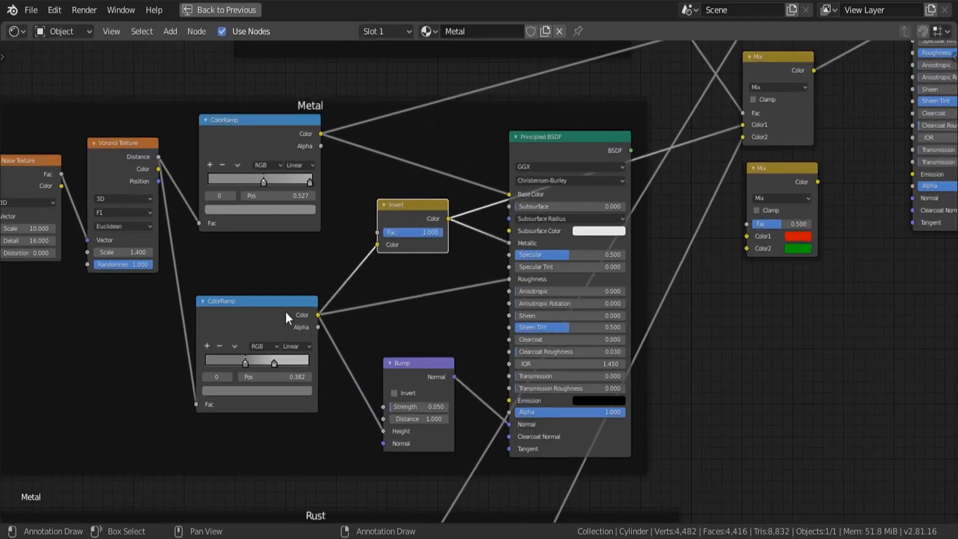
{"action": "left_click", "coordinate": [285, 313]}
{"action": "left_click_drag", "start_coordinate": [319, 315], "coordinate": [742, 238]}
Connect the Color output of the Rust frame's lower ColorRamp to the third Mix node's Color2.
{"action": "middle_click_drag", "start_coordinate": [661, 336], "coordinate": [672, 103]}
{"action": "scroll", "coordinate": [623, 244], "scroll_direction": "down", "scroll_amount": 3}
{"action": "middle_click_drag", "start_coordinate": [419, 428], "coordinate": [394, 506]}
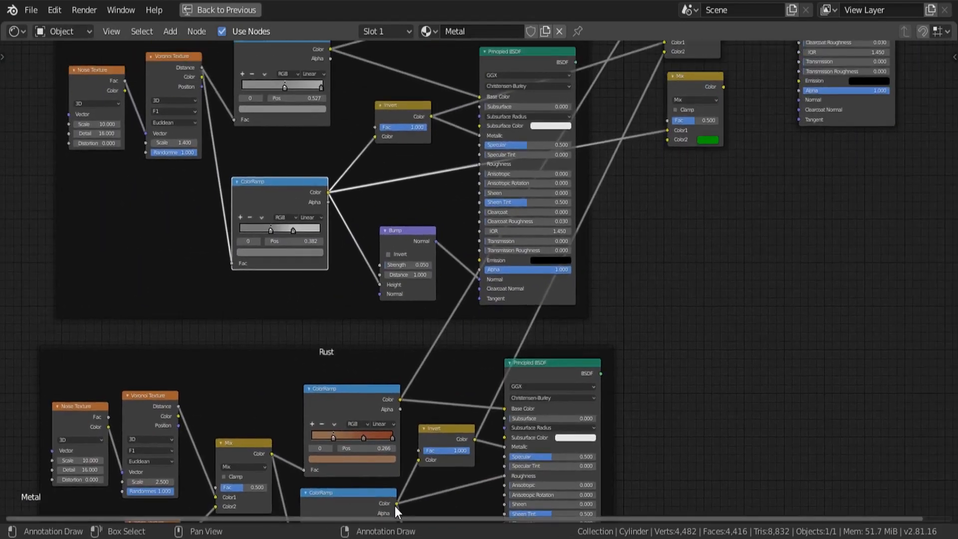
{"action": "left_click_drag", "start_coordinate": [395, 504], "coordinate": [663, 136]}
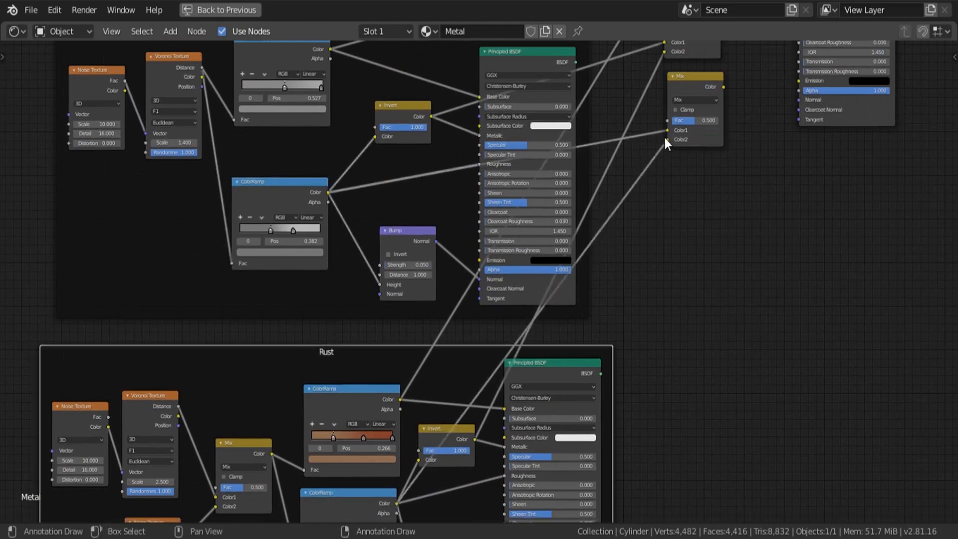
Connect the Mask ColorRamp's Color output to the third Mix node's Fac.
{"action": "middle_click_drag", "start_coordinate": [663, 136], "coordinate": [630, 402]}
{"action": "scroll", "coordinate": [505, 124], "scroll_direction": "up", "scroll_amount": 1}
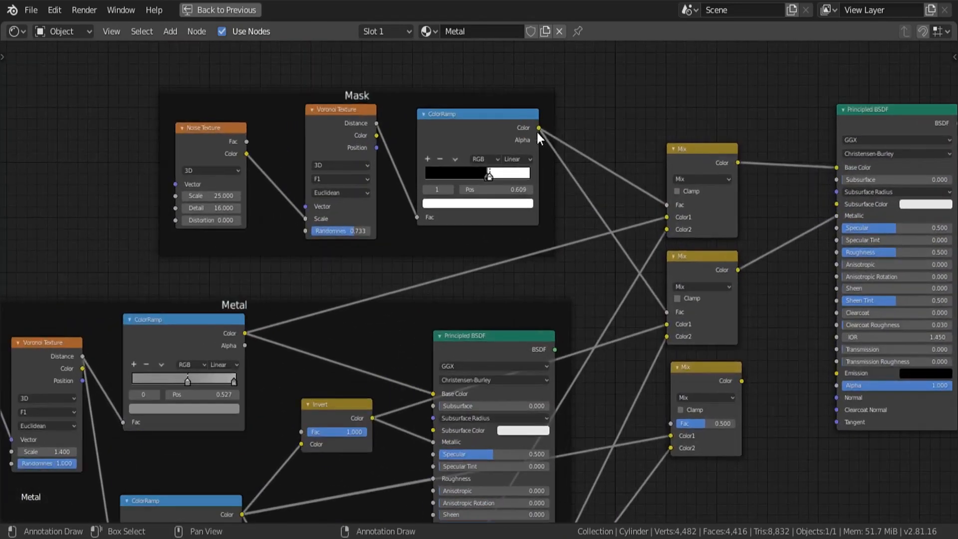
{"action": "left_click_drag", "start_coordinate": [539, 128], "coordinate": [669, 423]}
Add reroute points across the Mask ColorRamp's three Fac links and the Metal color link leading to the Mix nodes.
{"action": "scroll", "coordinate": [649, 291], "scroll_direction": "down", "scroll_amount": 1}
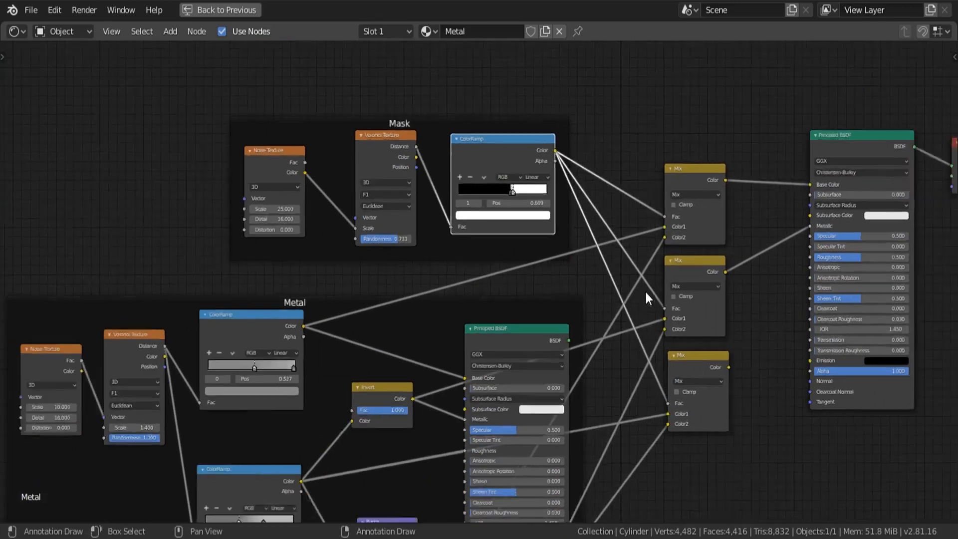
{"action": "scroll", "coordinate": [645, 298], "scroll_direction": "down", "scroll_amount": 1}
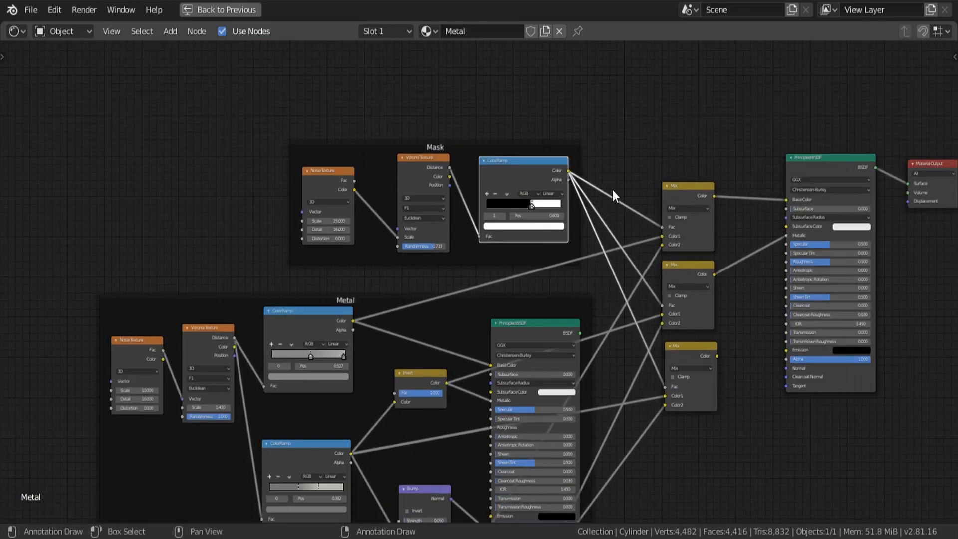
{"action": "right_click_drag", "start_coordinate": [615, 173], "coordinate": [594, 278], "text": "shift"}
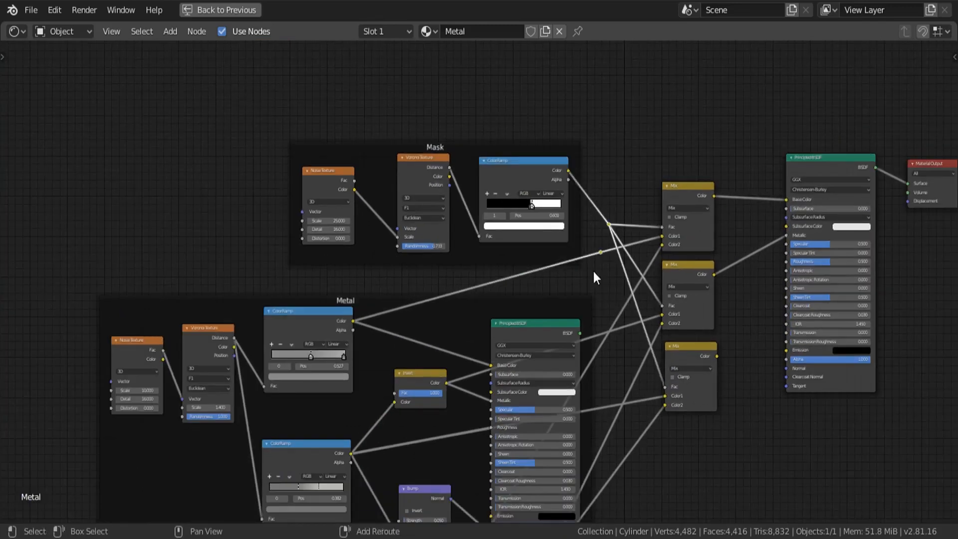
Undo the reroute points added across the Mask ColorRamp's Fac links and the Metal color link.
{"action": "key", "text": "g"}
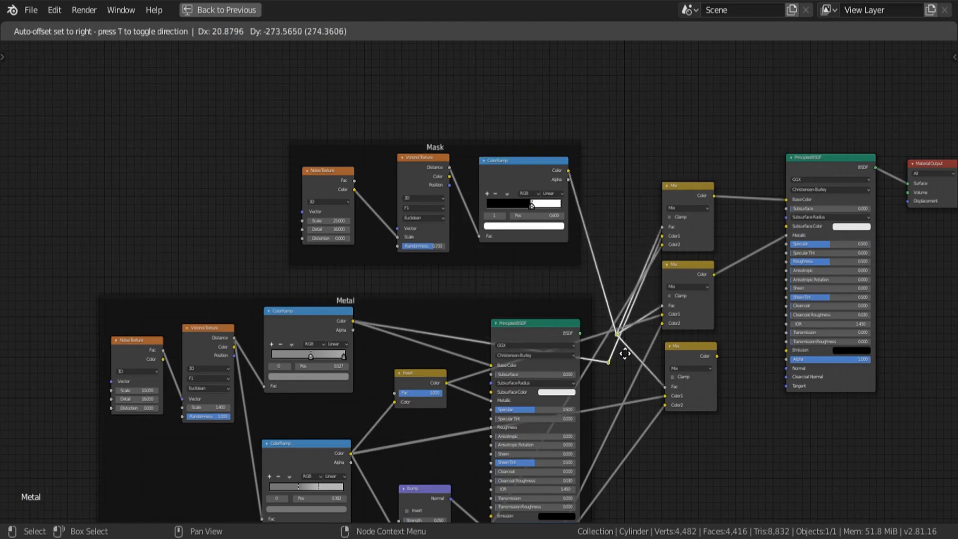
{"action": "key", "text": "Escape"}
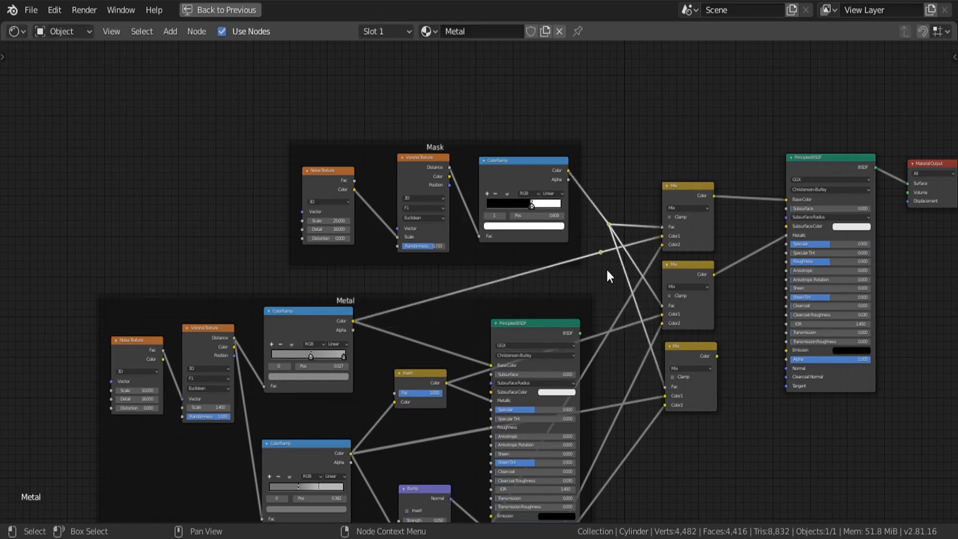
{"action": "key", "text": "ctrl+z"}
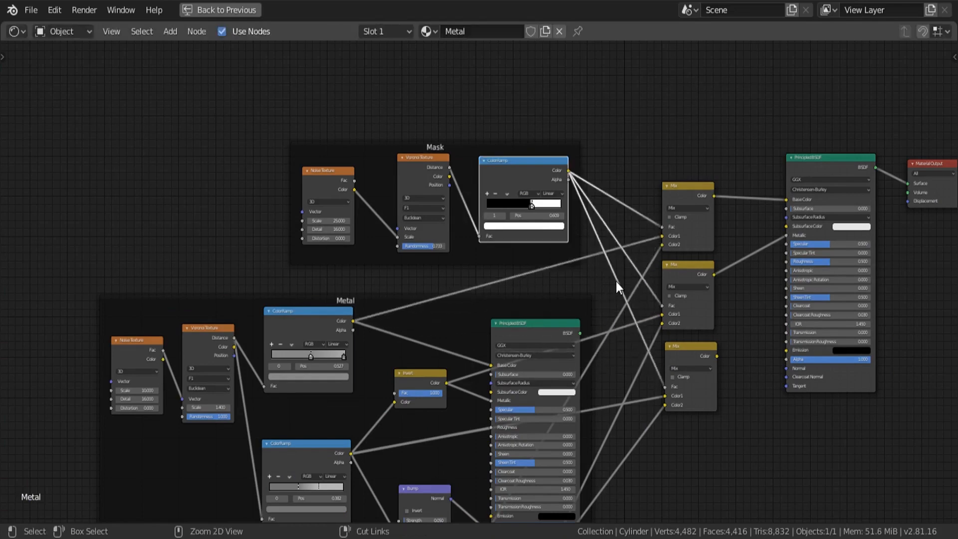
Add one reroute point across only the Mask ColorRamp's three Fac links and move it down beside the Metal frame.
{"action": "right_click_drag", "start_coordinate": [587, 228], "coordinate": [585, 242], "text": "shift"}
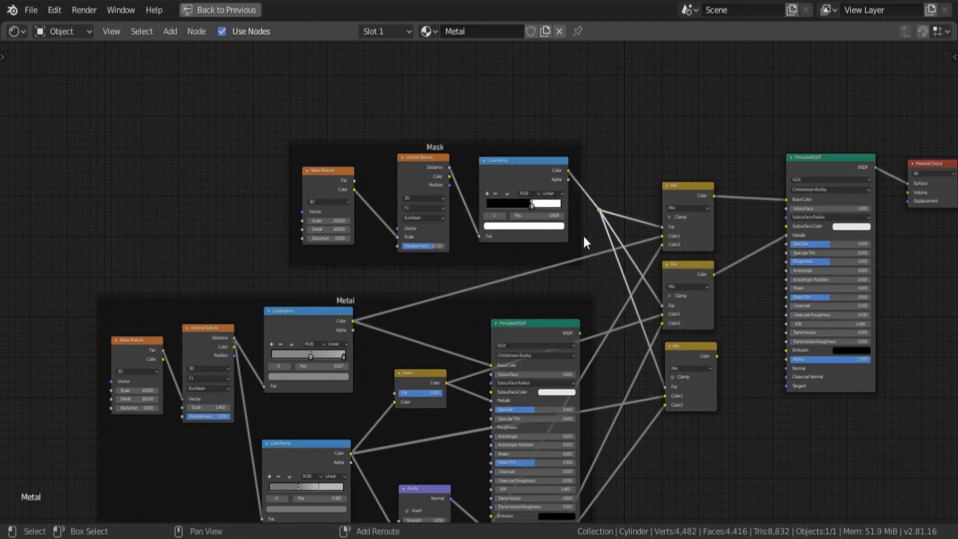
{"action": "key", "text": "g"}
{"action": "left_click", "coordinate": [609, 329]}
Connect the third Mix node's Color output to the Roughness input of the final Principled BSDF.
{"action": "middle_click_drag", "start_coordinate": [667, 412], "coordinate": [648, 242]}
{"action": "scroll", "coordinate": [649, 241], "scroll_direction": "down", "scroll_amount": 1}
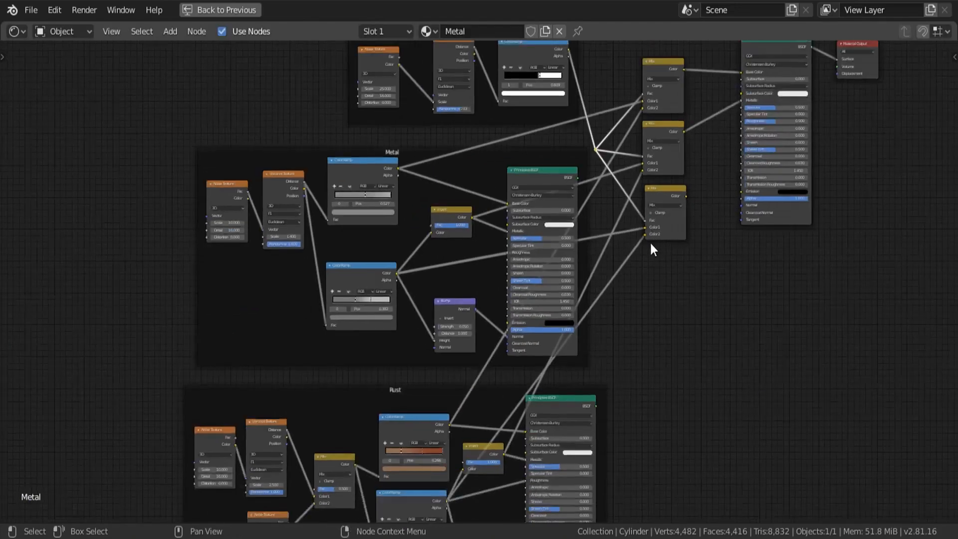
{"action": "scroll", "coordinate": [672, 211], "scroll_direction": "up", "scroll_amount": 1}
{"action": "middle_click_drag", "start_coordinate": [672, 211], "coordinate": [633, 299]}
{"action": "left_click_drag", "start_coordinate": [657, 298], "coordinate": [723, 202]}
Duplicate the third Mix node and place the copy directly below it.
{"action": "scroll", "coordinate": [681, 261], "scroll_direction": "down", "scroll_amount": 4}
{"action": "middle_click_drag", "start_coordinate": [619, 303], "coordinate": [623, 192]}
{"action": "scroll", "coordinate": [624, 192], "scroll_direction": "up", "scroll_amount": 1}
{"action": "left_click", "coordinate": [632, 185]}
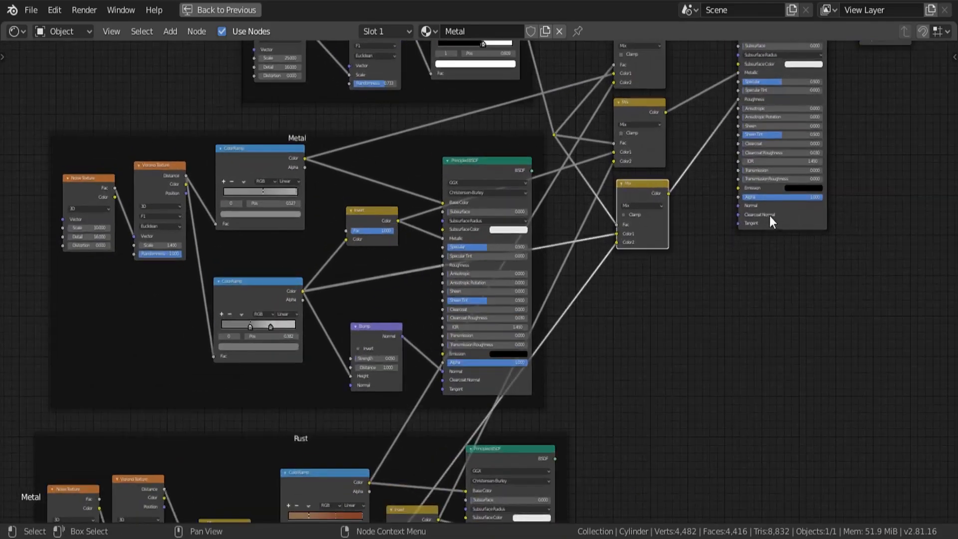
{"action": "key", "text": "shift+d"}
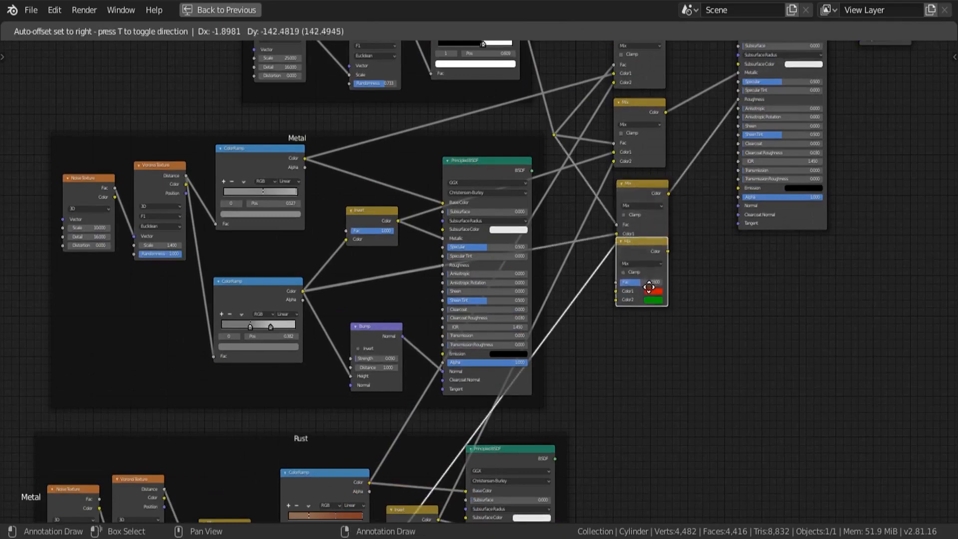
{"action": "left_click", "coordinate": [651, 312]}
Connect the Mask reroute point to the fourth Mix node's Fac.
{"action": "middle_click_drag", "start_coordinate": [640, 266], "coordinate": [652, 367]}
{"action": "left_click_drag", "start_coordinate": [565, 235], "coordinate": [580, 290]}
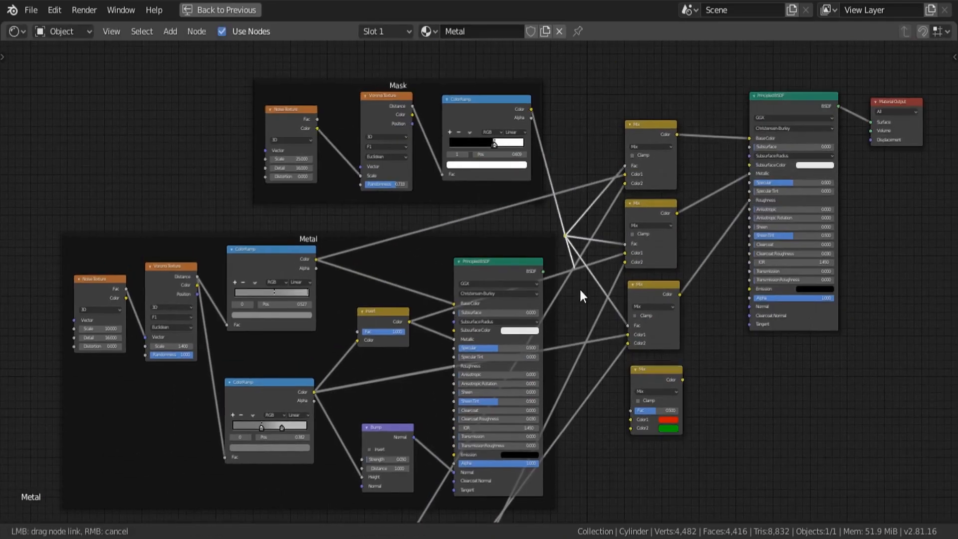
{"action": "left_click_drag", "start_coordinate": [620, 415], "coordinate": [631, 410]}
Connect the Color output of the Metal frame's lower ColorRamp to the fourth Mix node's Color1.
{"action": "middle_click_drag", "start_coordinate": [630, 411], "coordinate": [652, 299]}
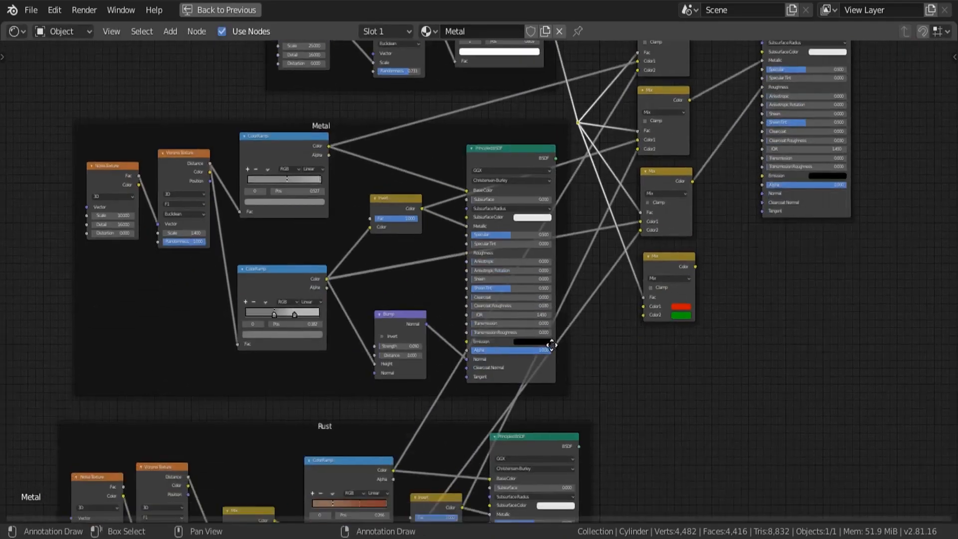
{"action": "scroll", "coordinate": [475, 359], "scroll_direction": "up", "scroll_amount": 1}
{"action": "left_click_drag", "start_coordinate": [413, 315], "coordinate": [659, 357]}
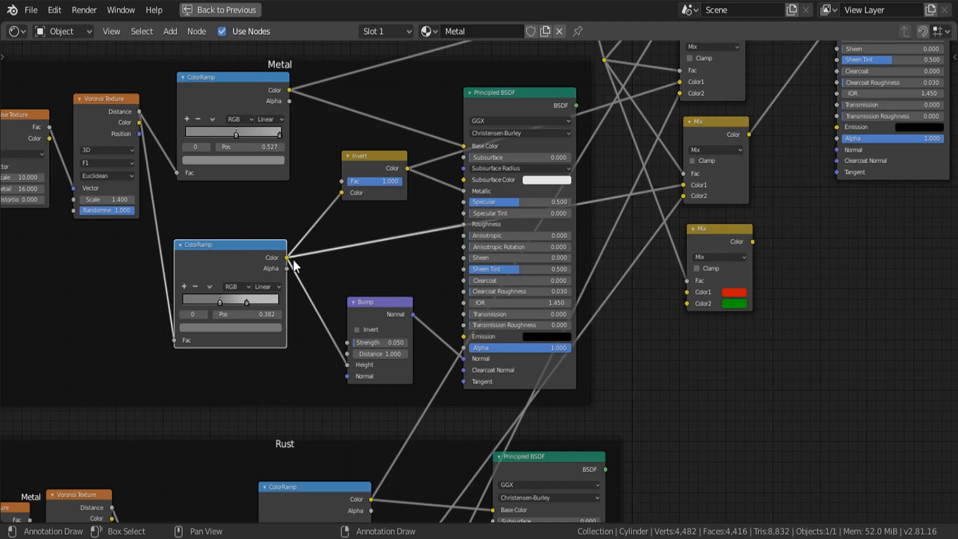
{"action": "left_click_drag", "start_coordinate": [287, 258], "coordinate": [688, 292]}
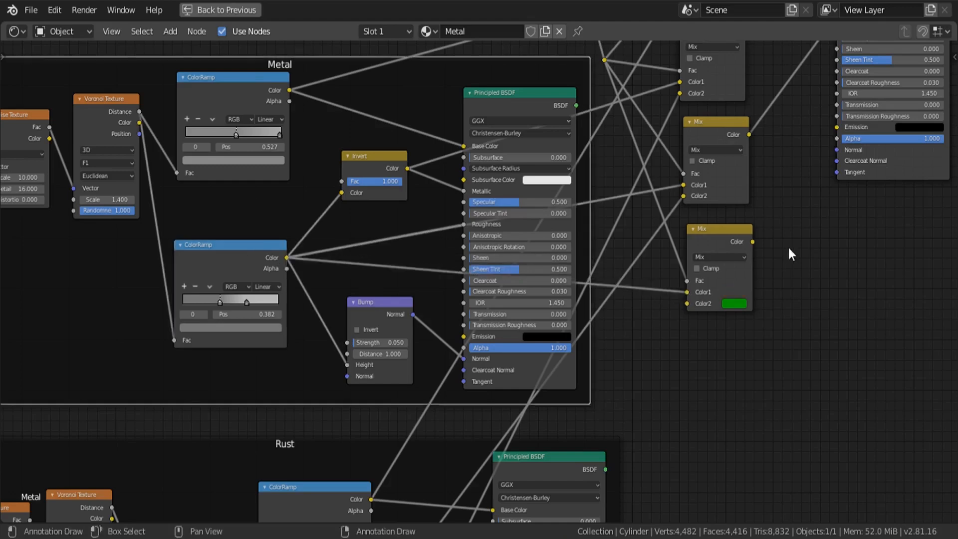
Connect the Color output of the Rust frame's lower ColorRamp to the fourth Mix node's Color2.
{"action": "scroll", "coordinate": [653, 346], "scroll_direction": "down", "scroll_amount": 4}
{"action": "middle_click_drag", "start_coordinate": [573, 428], "coordinate": [601, 325]}
{"action": "left_click_drag", "start_coordinate": [376, 187], "coordinate": [374, 189]}
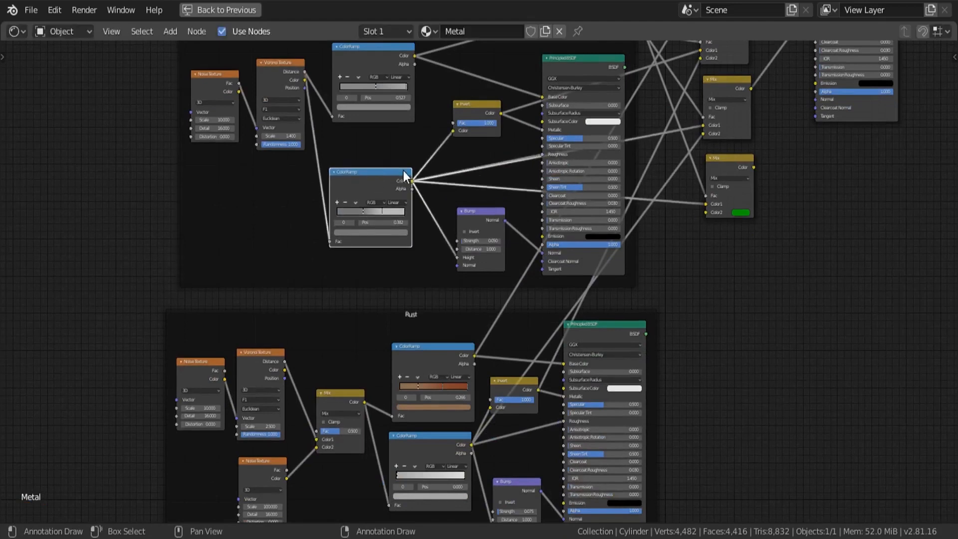
{"action": "middle_click_drag", "start_coordinate": [500, 372], "coordinate": [426, 365]}
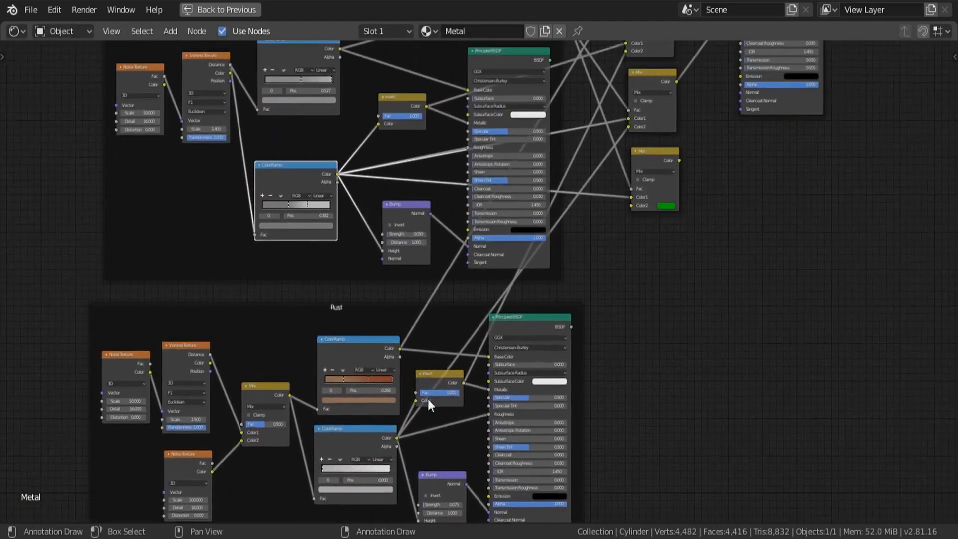
{"action": "left_click", "coordinate": [399, 438]}
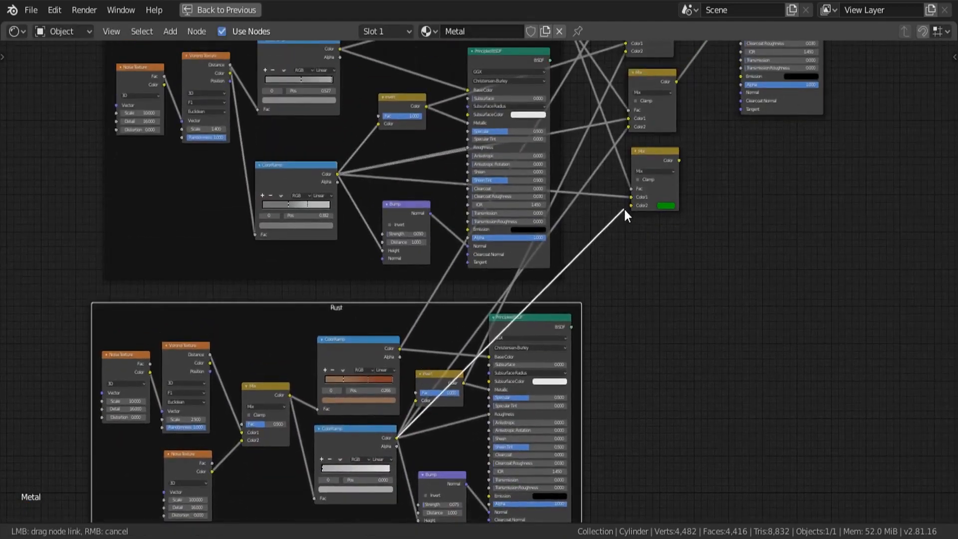
{"action": "middle_click_drag", "start_coordinate": [654, 205], "coordinate": [680, 331]}
{"action": "scroll", "coordinate": [680, 330], "scroll_direction": "up", "scroll_amount": 2}
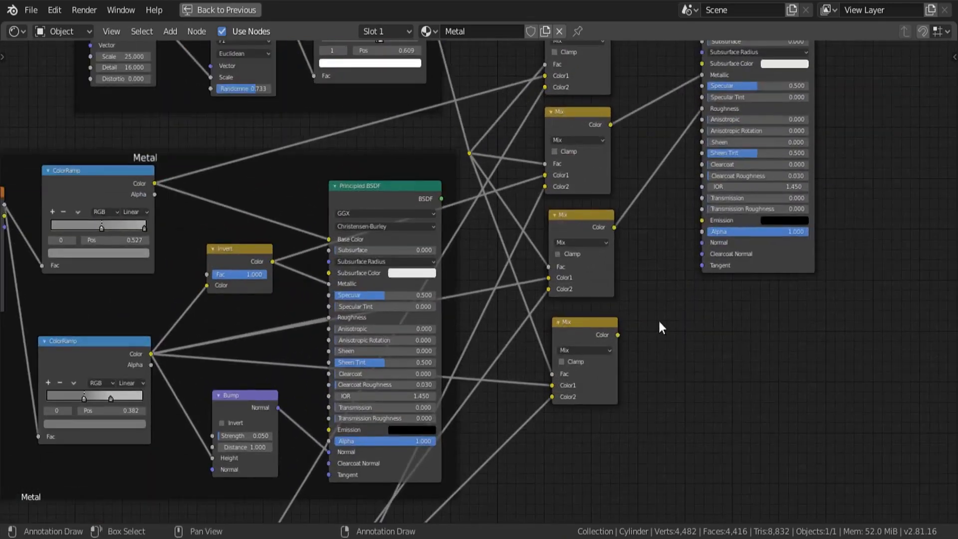
Add a Bump node between the lower Mix nodes and the final Principled BSDF.
{"action": "key", "text": "shift+a"}
{"action": "left_click", "coordinate": [757, 322]}
{"action": "type", "text": "bum"}
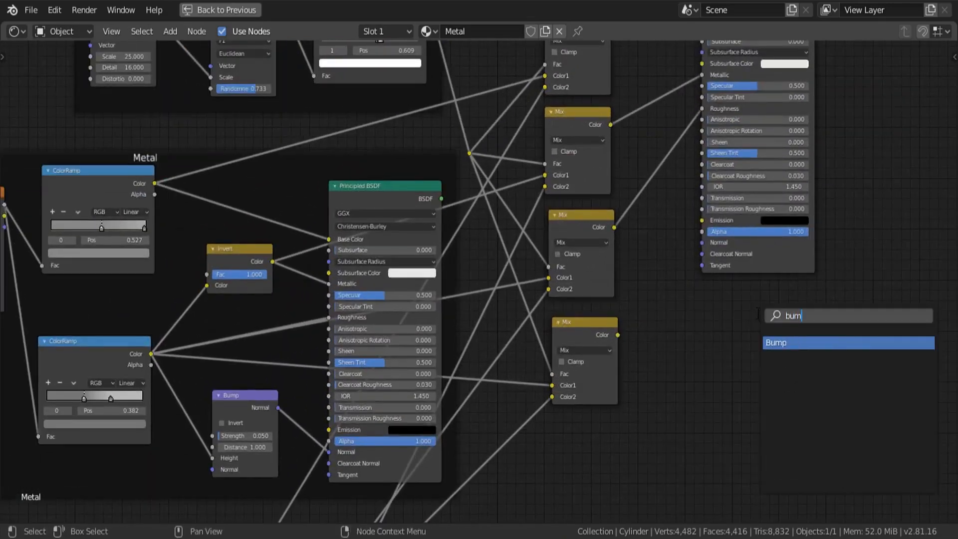
{"action": "key", "text": "Return"}
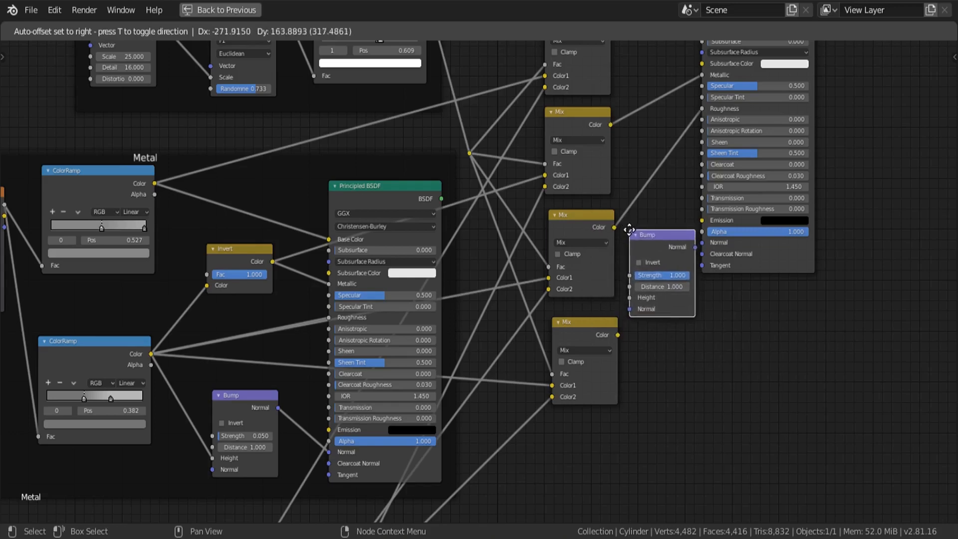
{"action": "left_click", "coordinate": [623, 307]}
Connect the fourth Mix node's Color to the new Bump's Height, and the Bump's Normal to the final Principled BSDF's Normal.
{"action": "left_click_drag", "start_coordinate": [618, 334], "coordinate": [572, 322]}
{"action": "scroll", "coordinate": [693, 247], "scroll_direction": "up", "scroll_amount": 1}
{"action": "scroll", "coordinate": [693, 247], "scroll_direction": "up", "scroll_amount": 1}
{"action": "left_click_drag", "start_coordinate": [688, 253], "coordinate": [708, 244]}
{"action": "left_click_drag", "start_coordinate": [792, 260], "coordinate": [811, 260]}
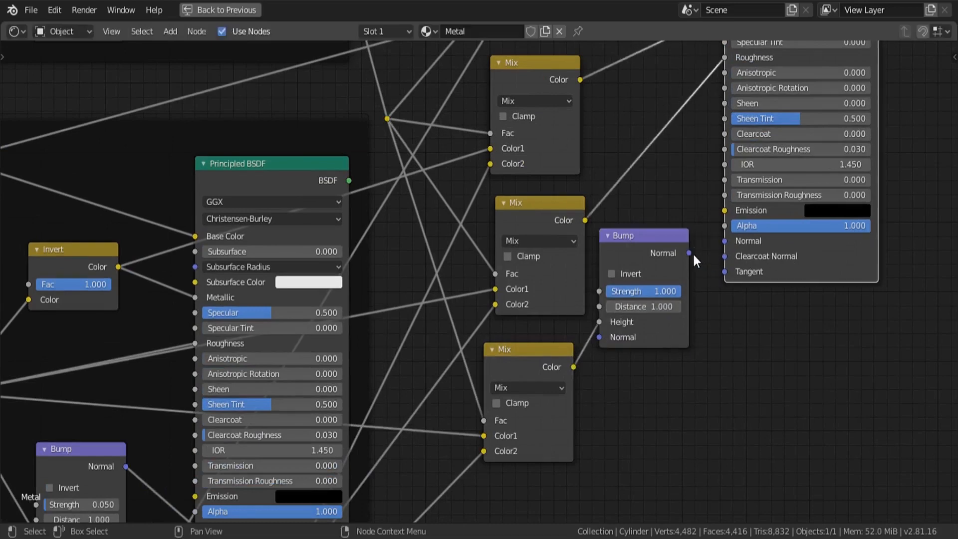
{"action": "left_click_drag", "start_coordinate": [689, 252], "coordinate": [723, 241]}
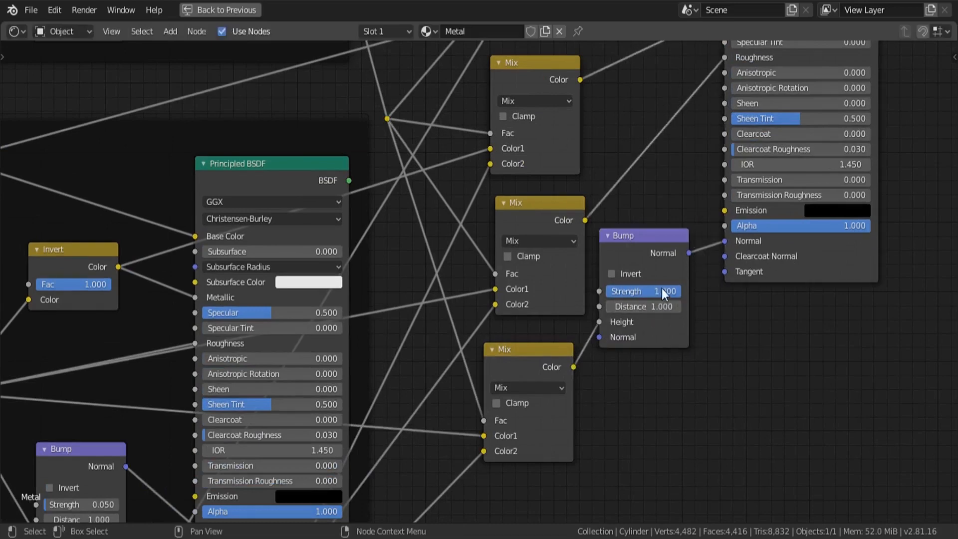
Reduce the Strength of the new Bump node feeding the final Principled BSDF.
{"action": "middle_click_drag", "start_coordinate": [412, 389], "coordinate": [550, 291]}
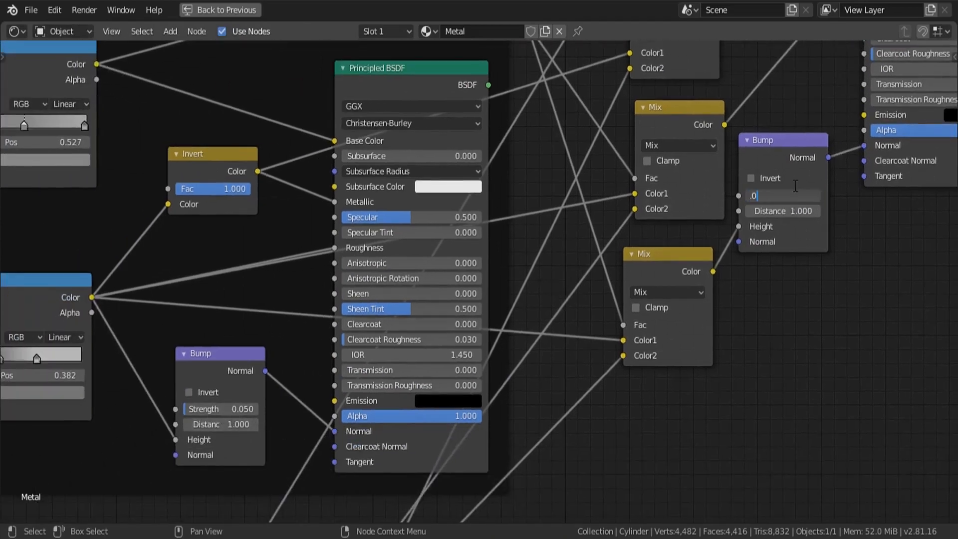
{"action": "key", "text": "Return"}
{"action": "scroll", "coordinate": [794, 185], "scroll_direction": "down", "scroll_amount": 6}
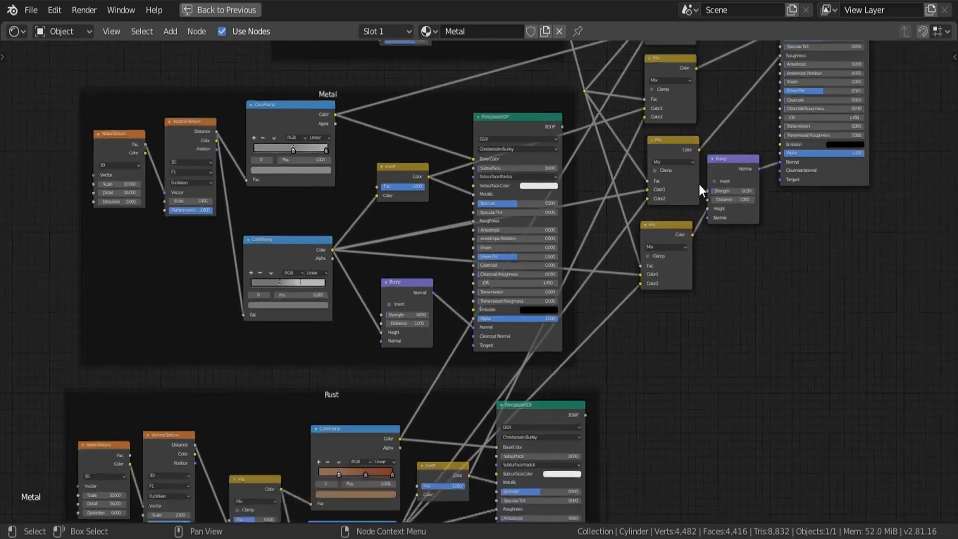
{"action": "scroll", "coordinate": [644, 155], "scroll_direction": "down", "scroll_amount": 2}
Restore the full layout from the maximized node editor and frame the whole barrel in the 3D viewport.
{"action": "key", "text": "ctrl+space"}
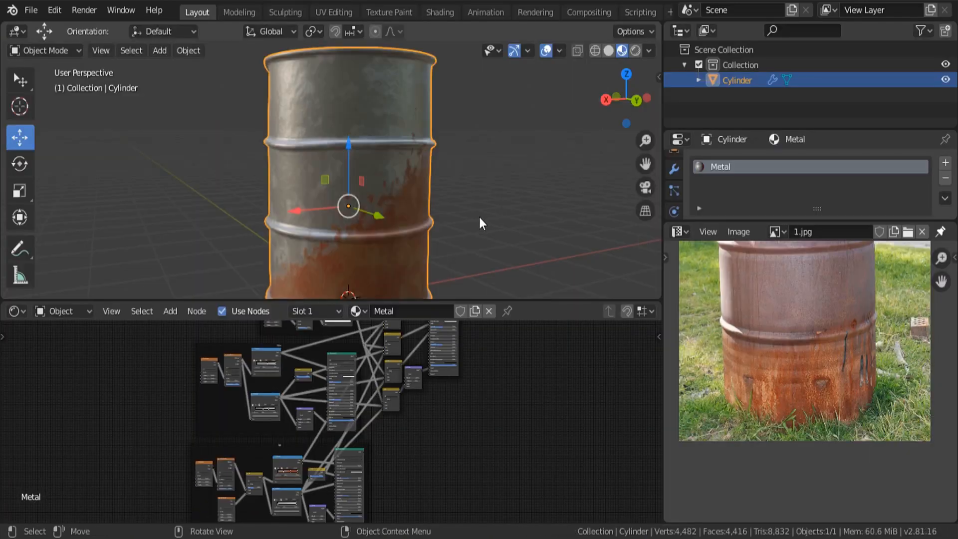
{"action": "scroll", "coordinate": [468, 190], "scroll_direction": "down", "scroll_amount": 4}
{"action": "middle_click_drag", "start_coordinate": [462, 193], "coordinate": [449, 178]}
{"action": "key", "text": "KP_Decimal"}
{"action": "scroll", "coordinate": [315, 437], "scroll_direction": "up", "scroll_amount": 7}
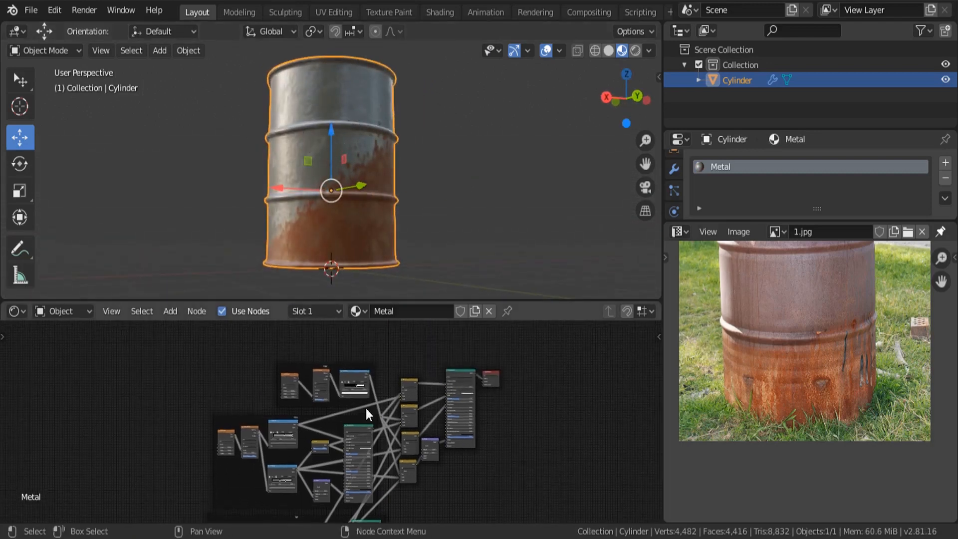
Move the white stop of the Mask frame's ColorRamp to position 0.600 to sharpen the rust edges.
{"action": "scroll", "coordinate": [315, 438], "scroll_direction": "up", "scroll_amount": 5}
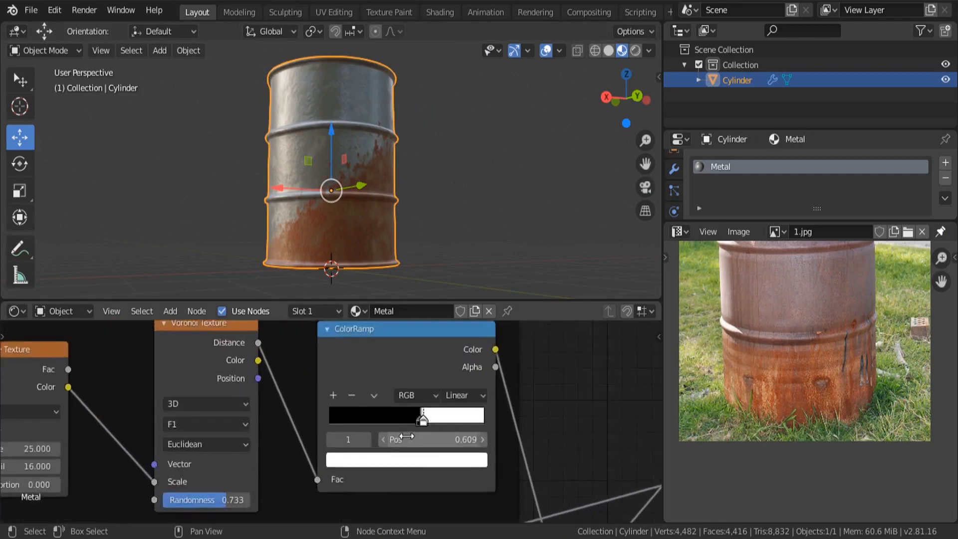
{"action": "scroll", "coordinate": [335, 195], "scroll_direction": "up", "scroll_amount": 4}
{"action": "scroll", "coordinate": [403, 174], "scroll_direction": "up", "scroll_amount": 2}
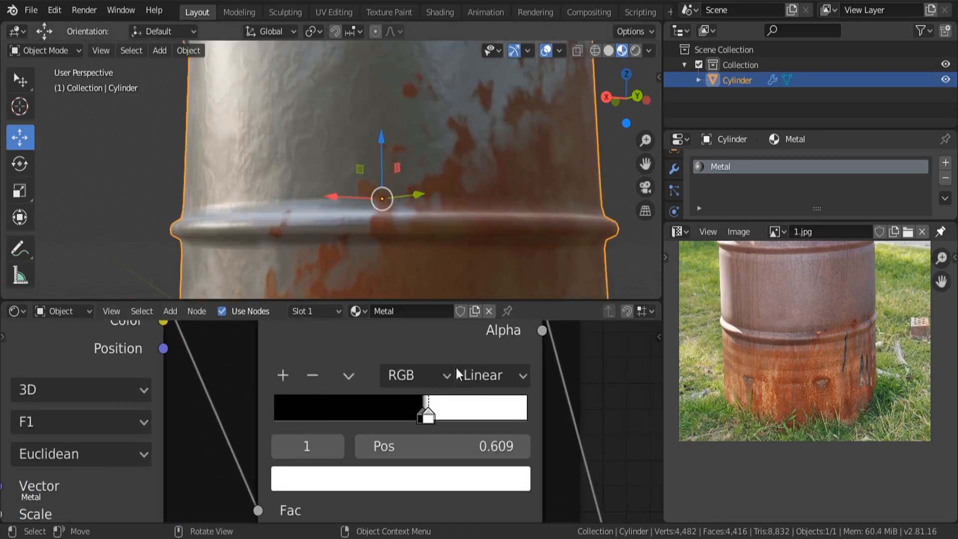
{"action": "left_click_drag", "start_coordinate": [426, 421], "coordinate": [426, 423]}
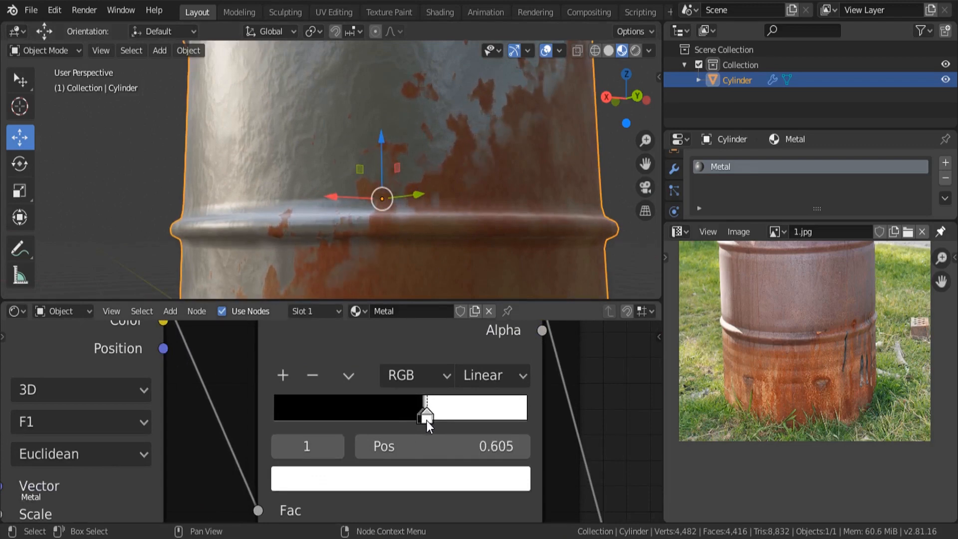
{"action": "scroll", "coordinate": [408, 199], "scroll_direction": "down", "scroll_amount": 5}
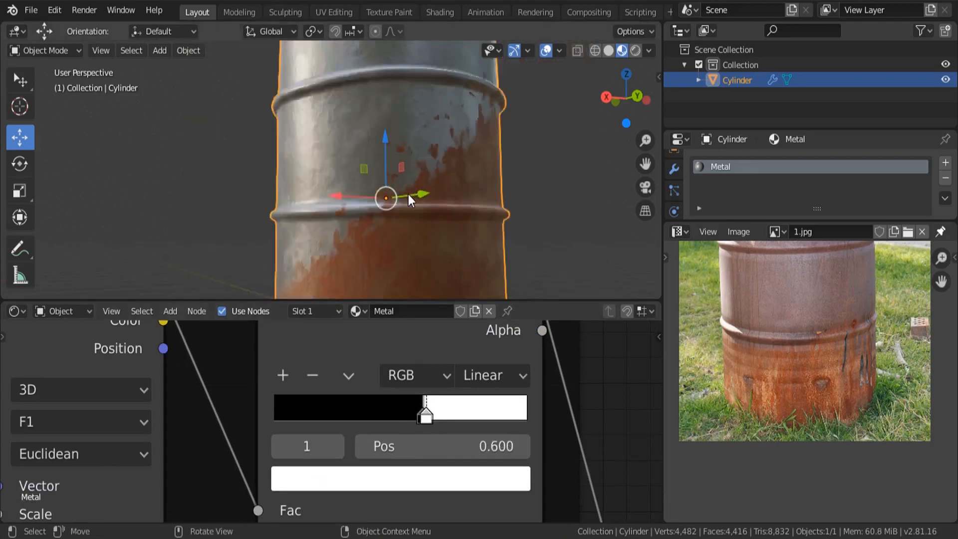
{"action": "middle_click_drag", "start_coordinate": [417, 183], "coordinate": [466, 184]}
{"action": "scroll", "coordinate": [247, 464], "scroll_direction": "down", "scroll_amount": 3}
Set the Randomness of the Mask frame's Voronoi Texture to 1.000 and inspect the barrel from several angles.
{"action": "middle_click_drag", "start_coordinate": [203, 474], "coordinate": [349, 438]}
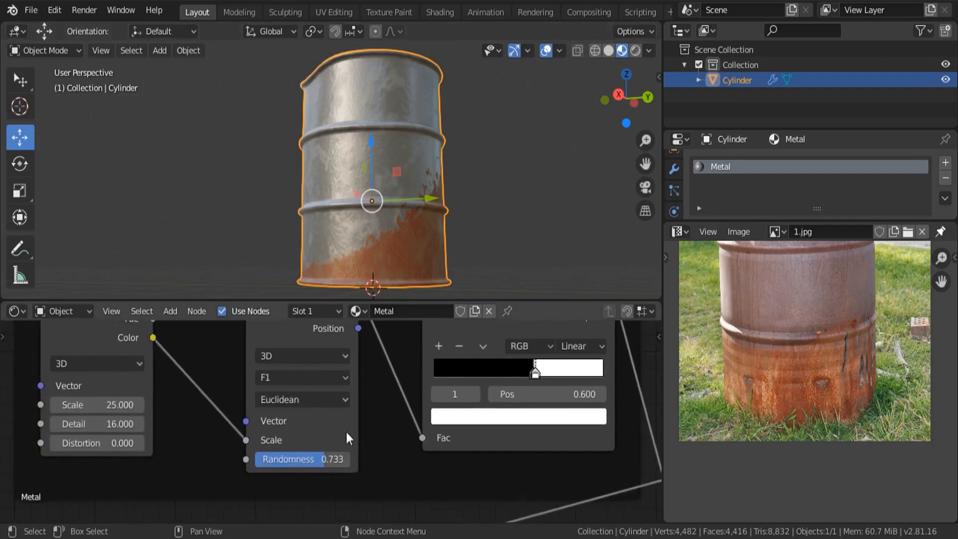
{"action": "scroll", "coordinate": [319, 458], "scroll_direction": "up", "scroll_amount": 4}
{"action": "mouse_move", "coordinate": [351, 465]}
{"action": "left_mouse_down"}
{"action": "mouse_move", "coordinate": [298, 466]}
{"action": "mouse_move", "coordinate": [361, 458]}
{"action": "left_mouse_up"}
{"action": "key", "text": "ctrl+z"}
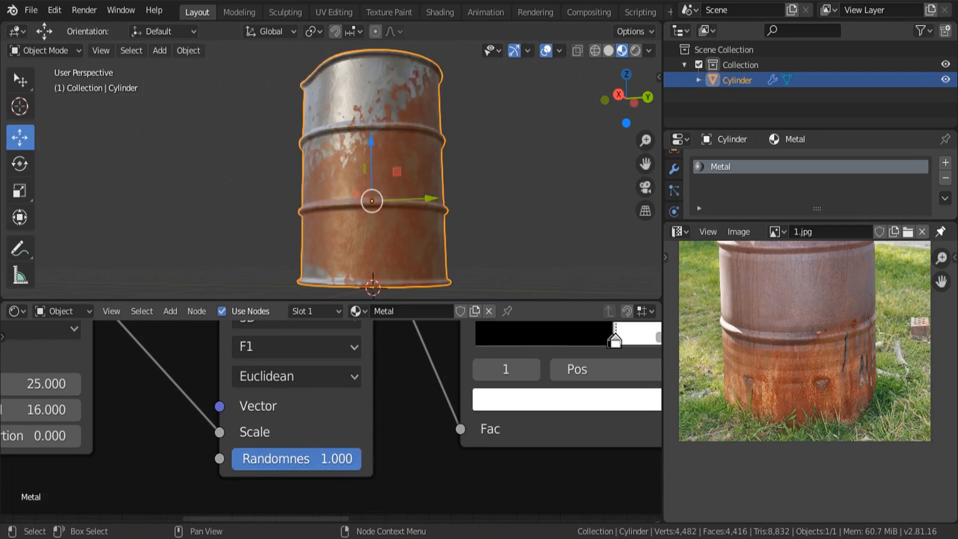
{"action": "middle_click_drag", "start_coordinate": [419, 179], "coordinate": [524, 254]}
{"action": "scroll", "coordinate": [387, 203], "scroll_direction": "down", "scroll_amount": 3}
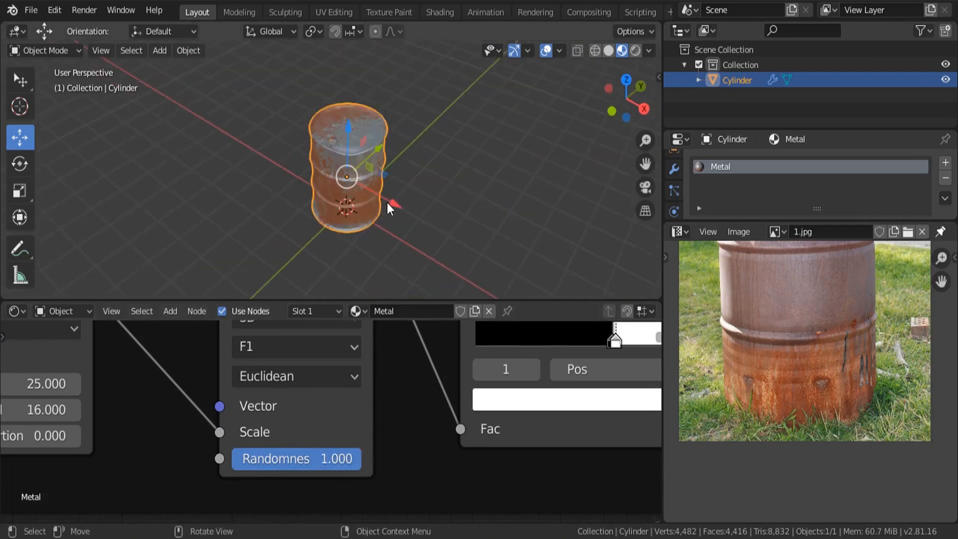
{"action": "scroll", "coordinate": [387, 202], "scroll_direction": "up", "scroll_amount": 3}
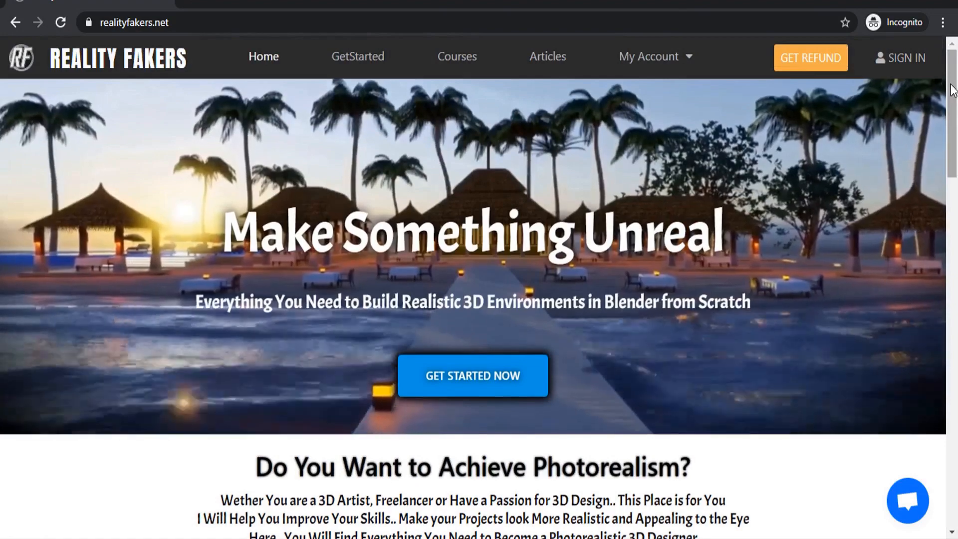
{"action": "left_click_drag", "start_coordinate": [952, 89], "coordinate": [934, 256]}
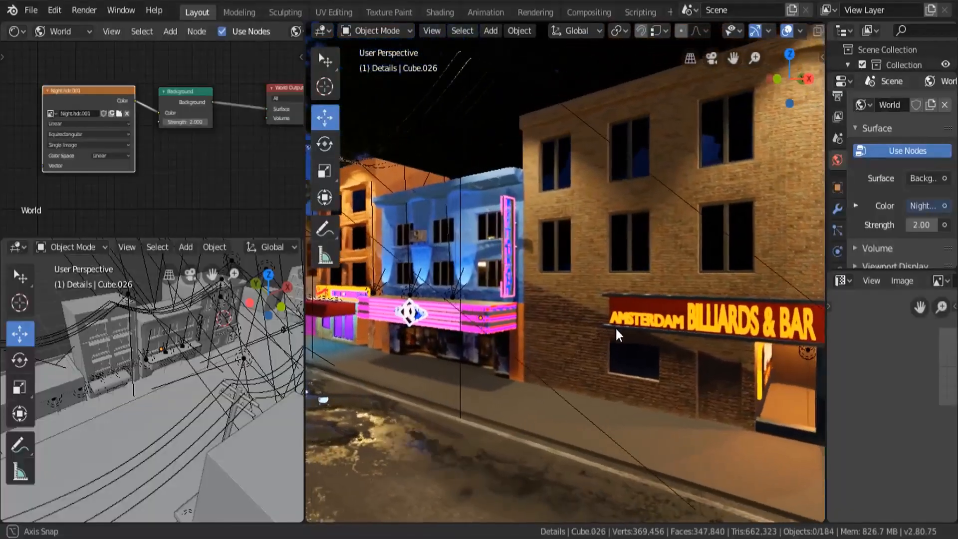
{"action": "scroll", "coordinate": [694, 338], "scroll_direction": "down", "scroll_amount": 5}
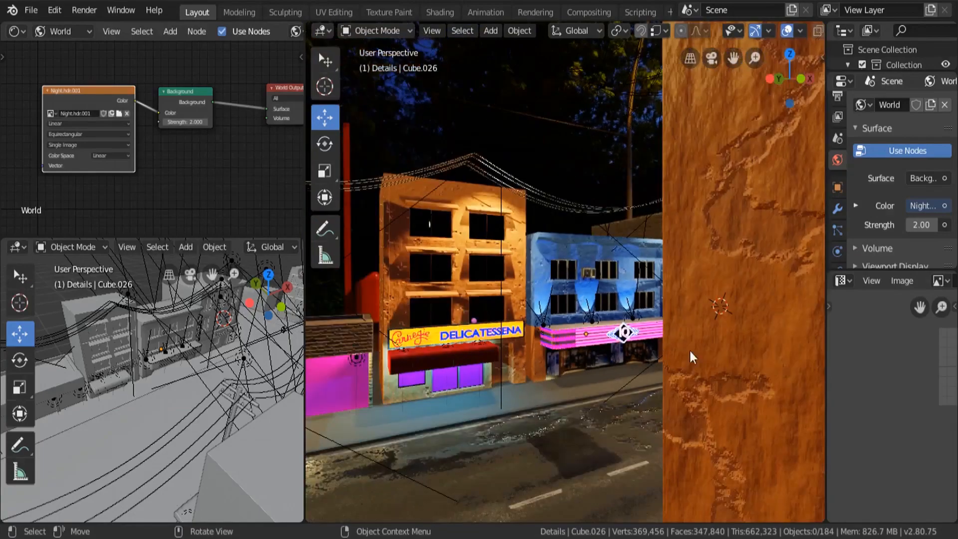